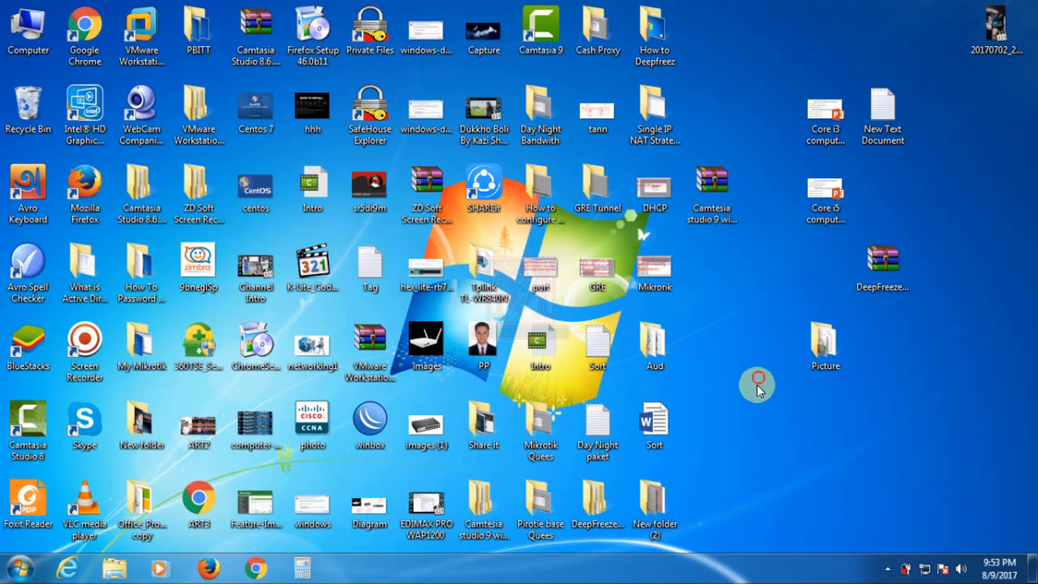
- Launch WinBox, enter the router account password, and connect to the MikroTik router
double_click(378, 423)
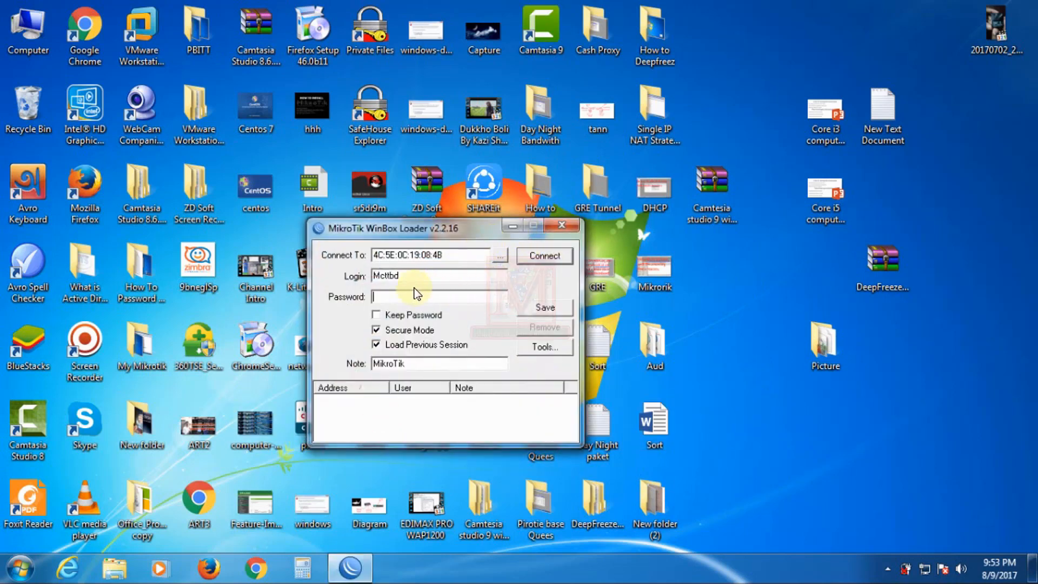
left_click(399, 297)
type("***")
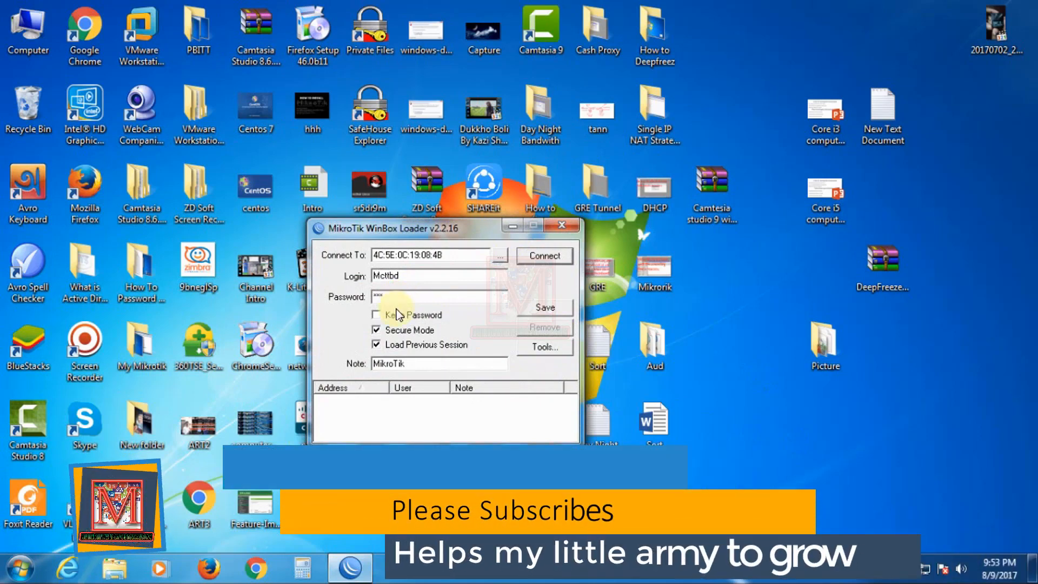
left_click(557, 255)
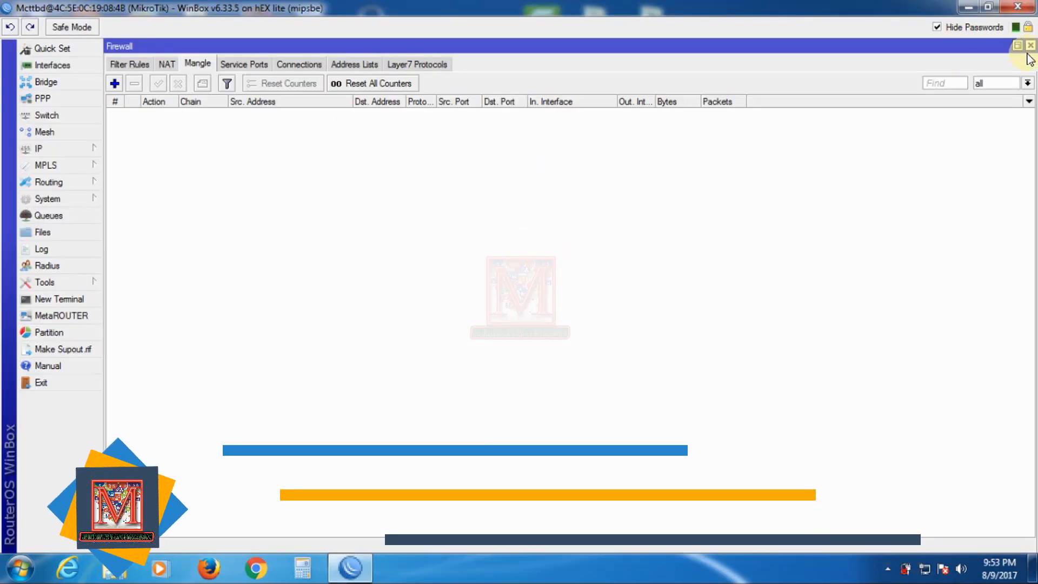
- Close the Firewall and Queue List windows, and minimize WinBox to show the desktop
left_click(1031, 45)
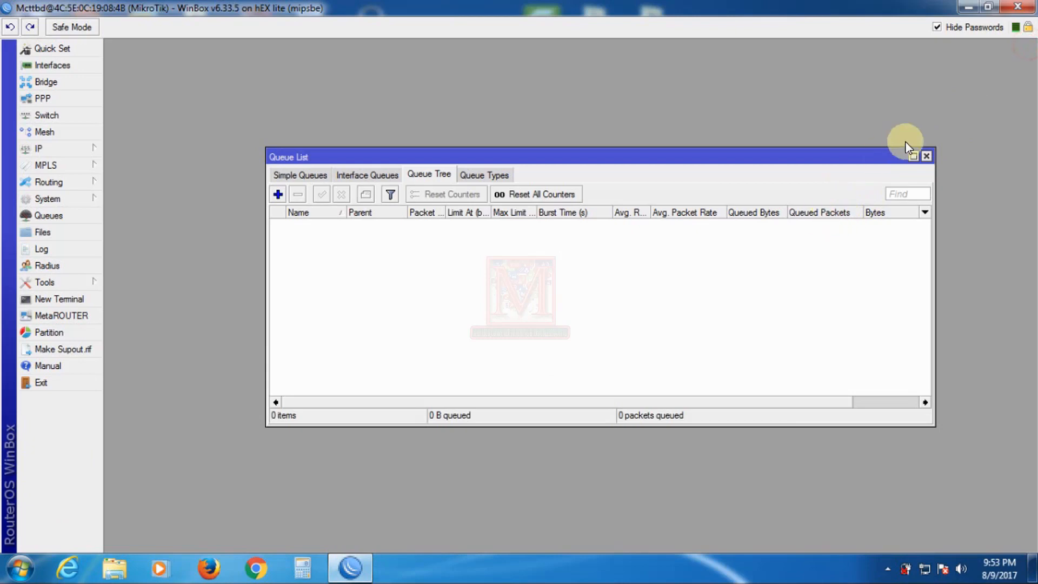
left_click(927, 156)
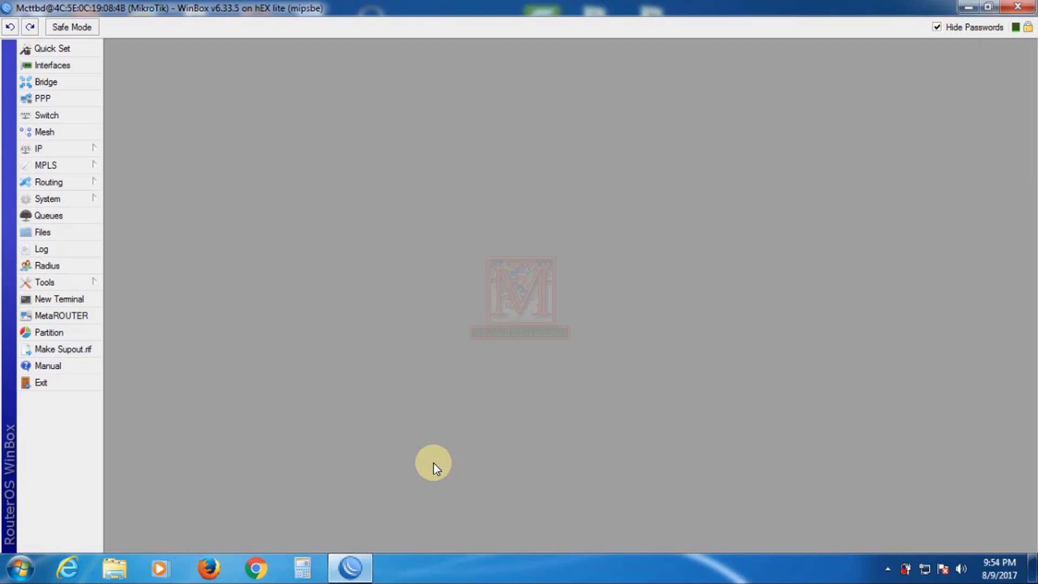
left_click(968, 7)
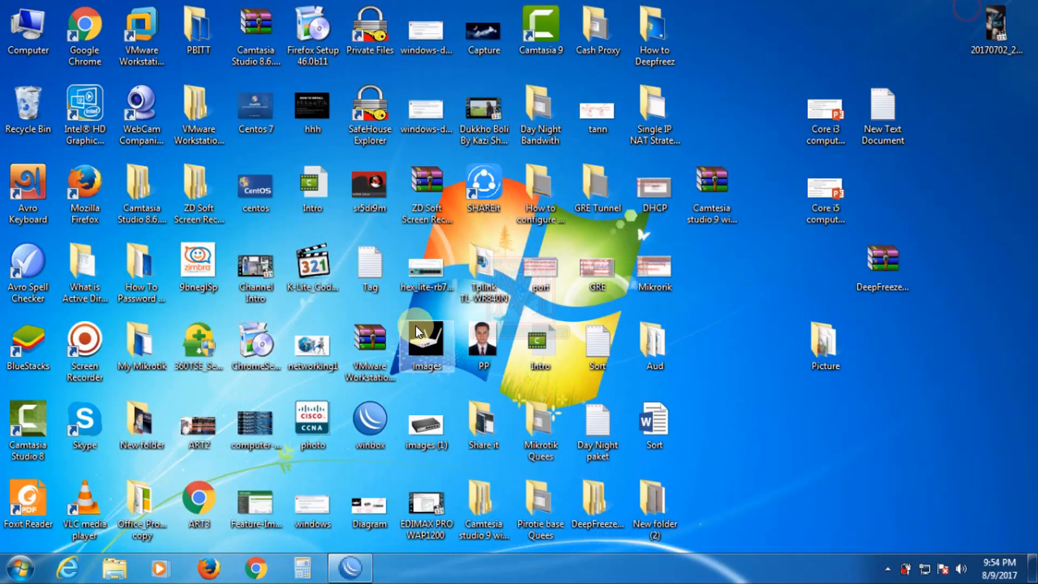
- Open a blank Notepad document and maximize its window
left_click(16, 574)
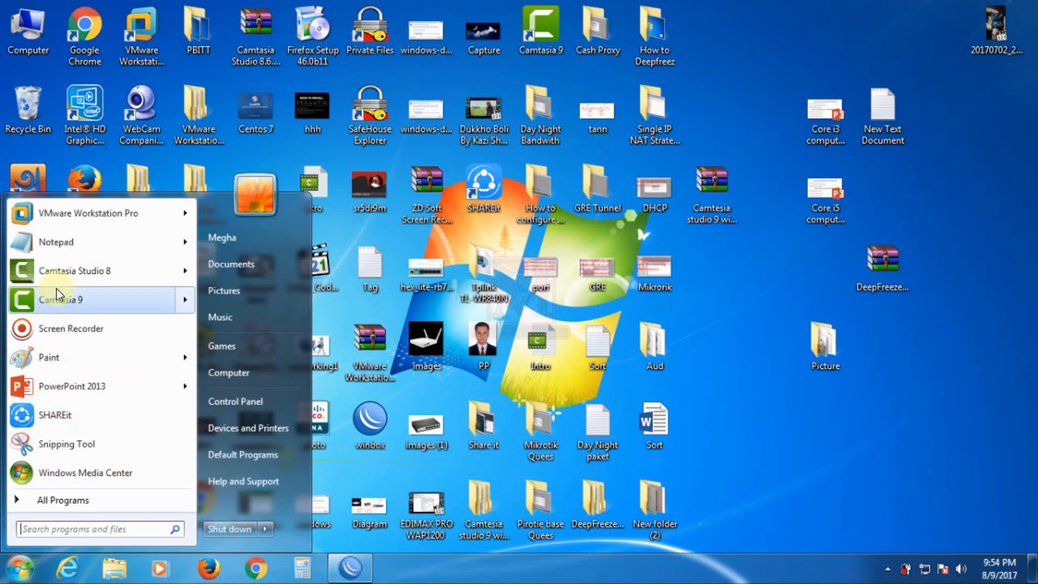
left_click(56, 241)
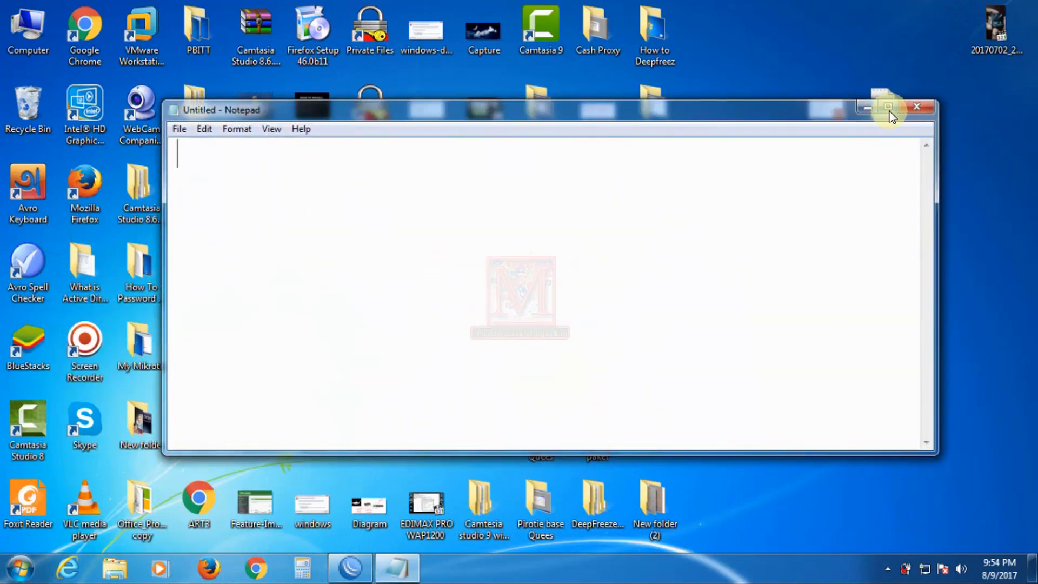
left_click(889, 109)
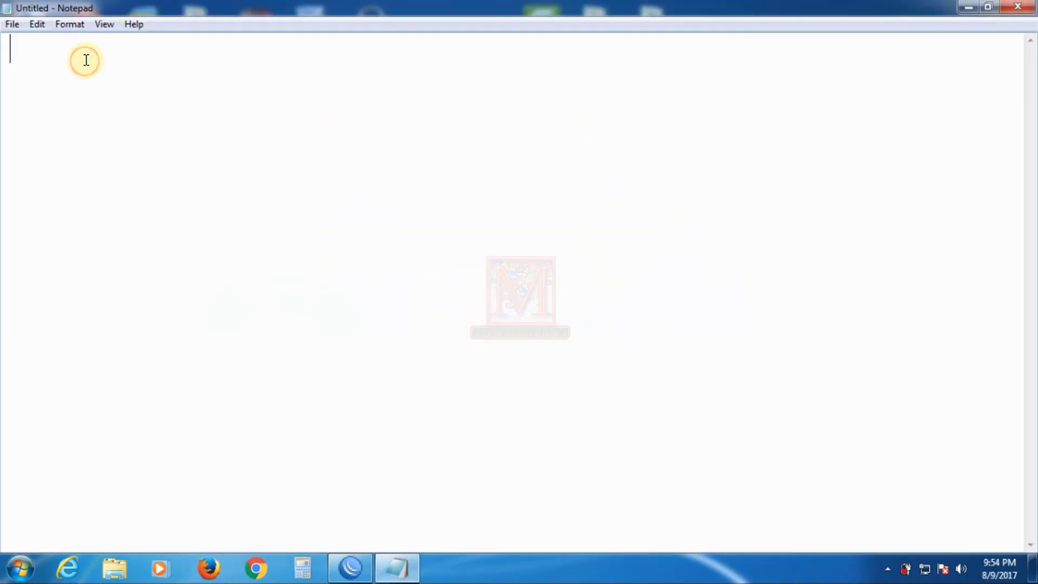
- Write "1Mb" on the first line and "5Mb" beneath it, separated by one blank line
type("1M")
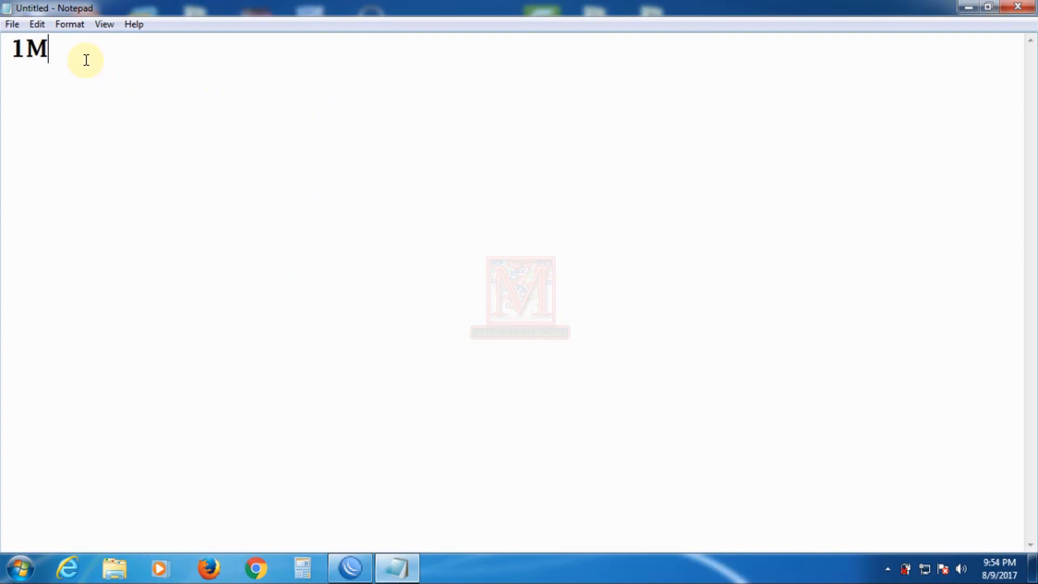
type("b")
key("Return")
key("Return")
type("%")
key("BackSpace")
type("5Mb")
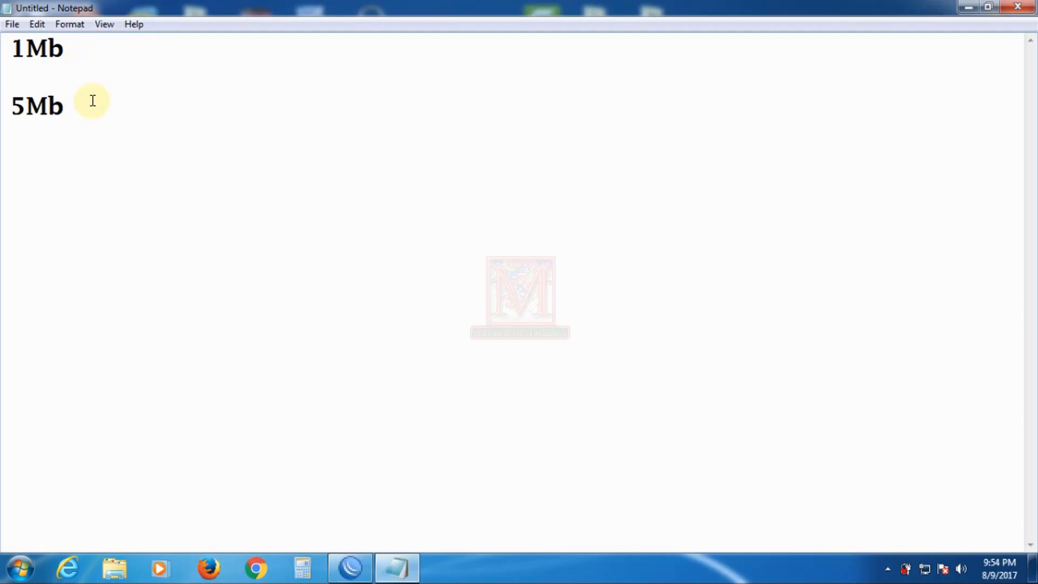
- Add "2M" and "10Mb" on two new lines directly below the 5Mb entry
key("Return")
type("2M")
key("Return")
type("10")
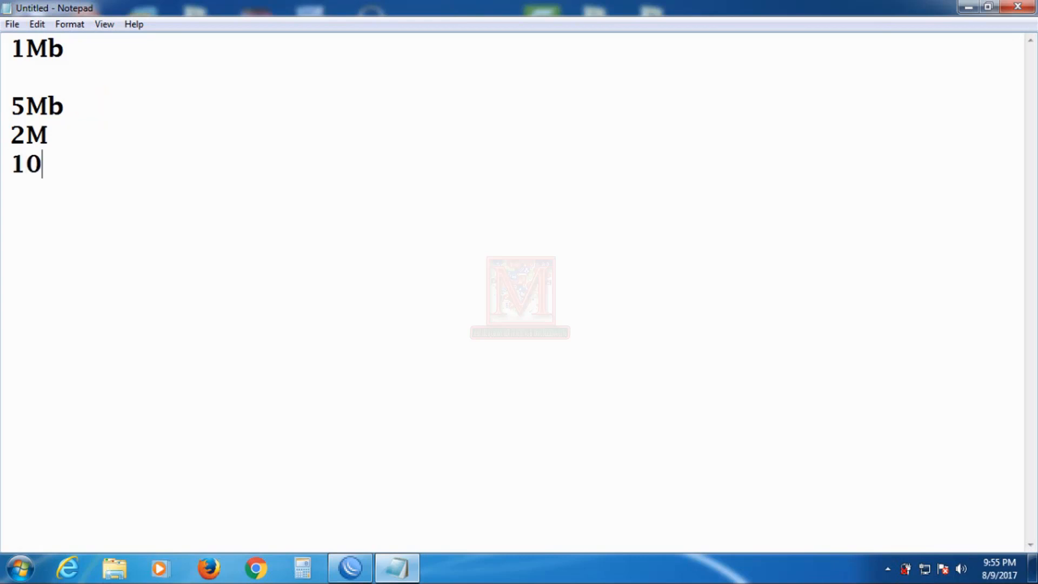
type("Mb")
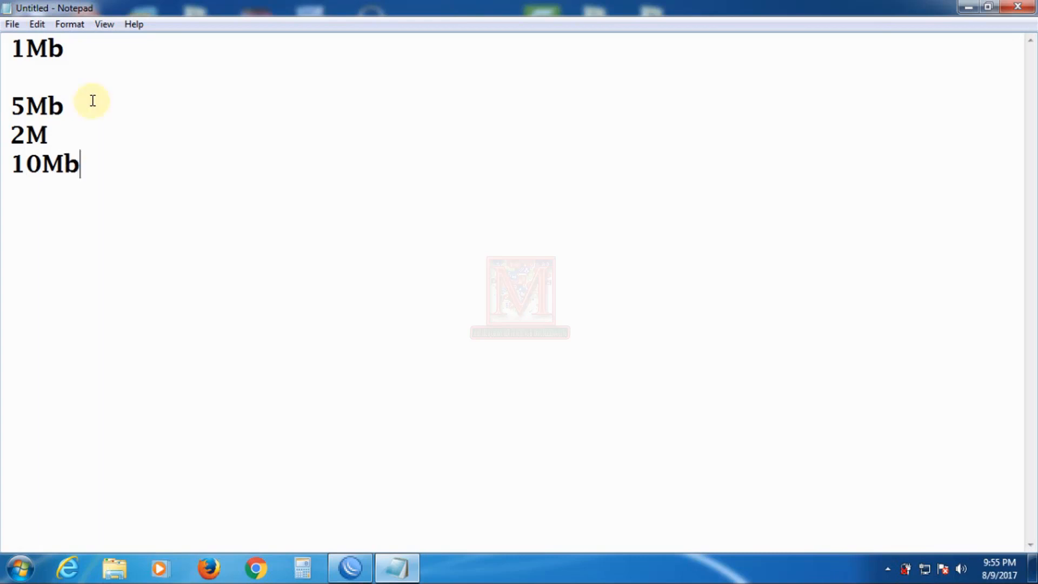
- Insert a blank line after the 5Mb entry and another after the 2M entry
left_click(77, 100)
key("Return")
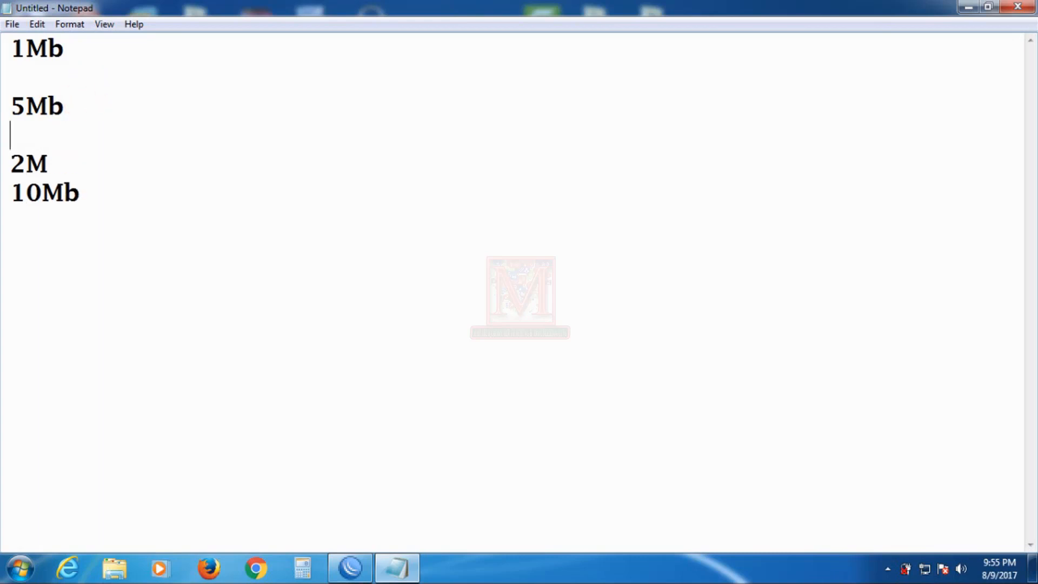
left_click(62, 165)
key("Return")
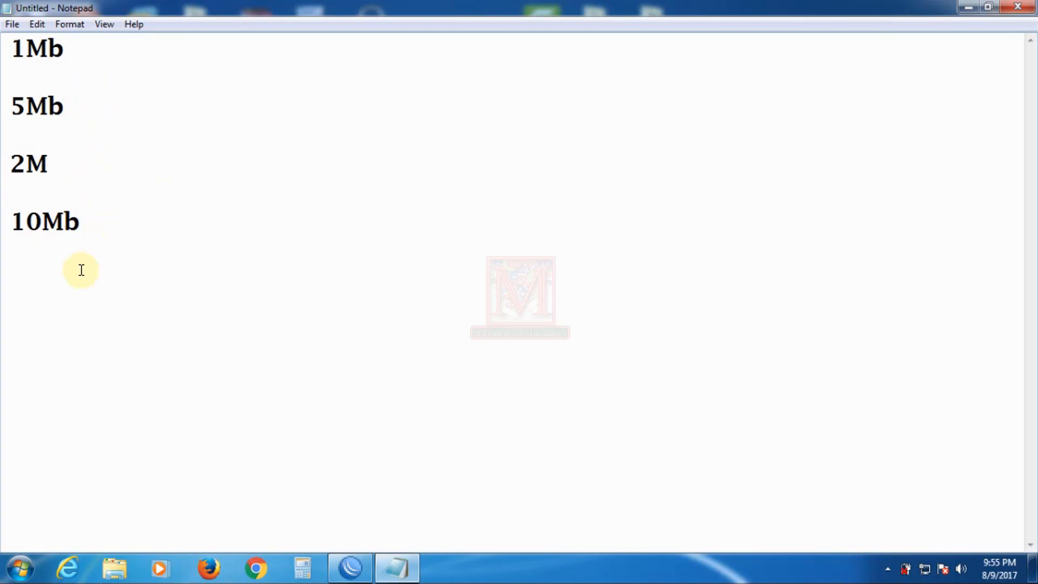
left_click_drag(91, 234, 11, 42)
left_click(97, 135)
left_click(27, 49)
left_click(95, 269)
type("F")
key("BackSpace")
left_click_drag(42, 222, 8, 210)
left_click(91, 202)
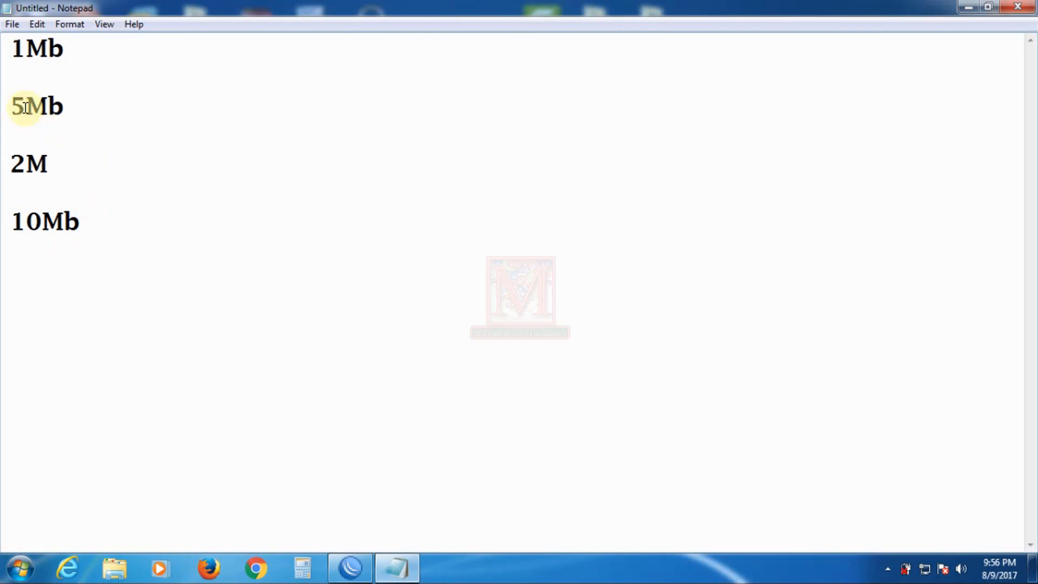
left_click_drag(13, 162, 69, 167)
left_click(81, 171)
left_click(76, 202)
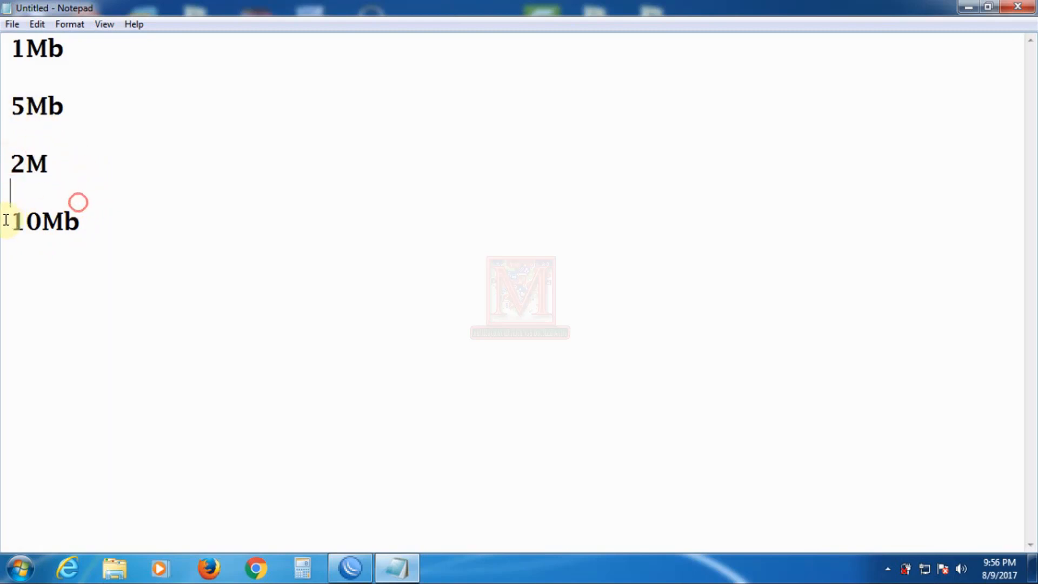
left_click_drag(5, 217, 111, 225)
left_click(71, 238)
left_click(31, 221)
left_click(73, 240)
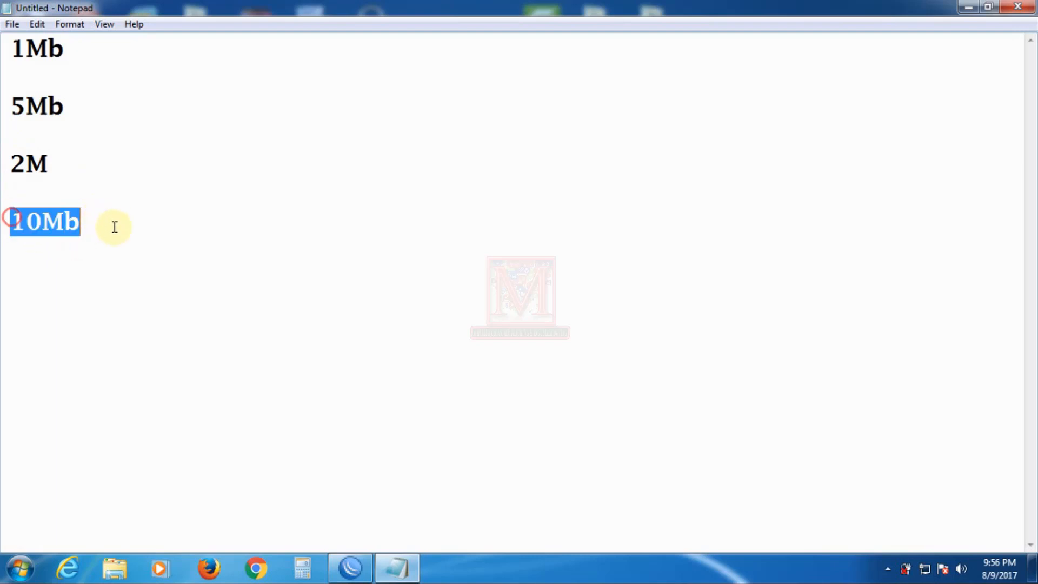
left_click(110, 234)
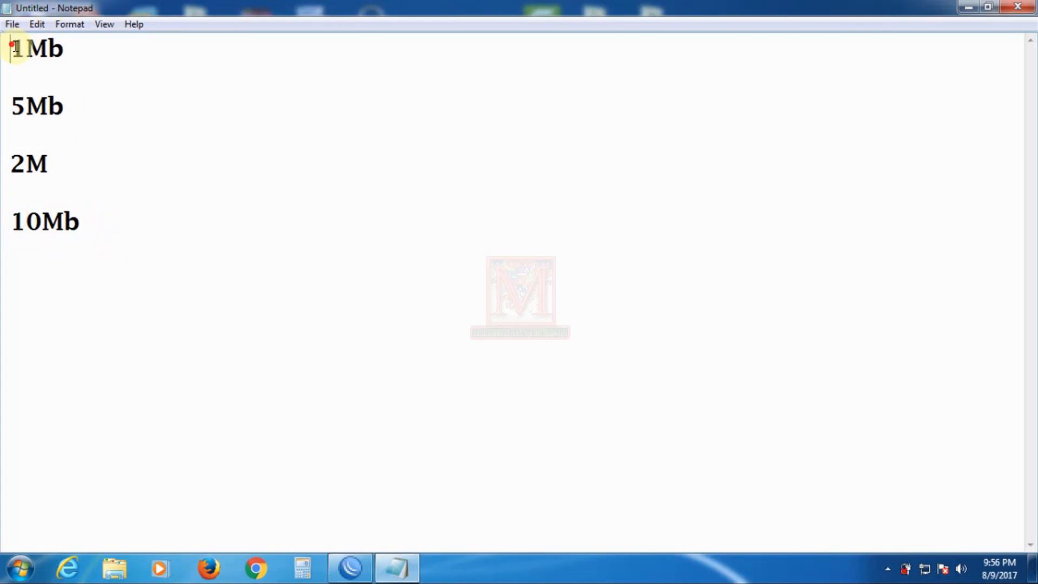
left_click_drag(13, 47, 86, 46)
left_click(87, 57)
left_click_drag(11, 105, 69, 100)
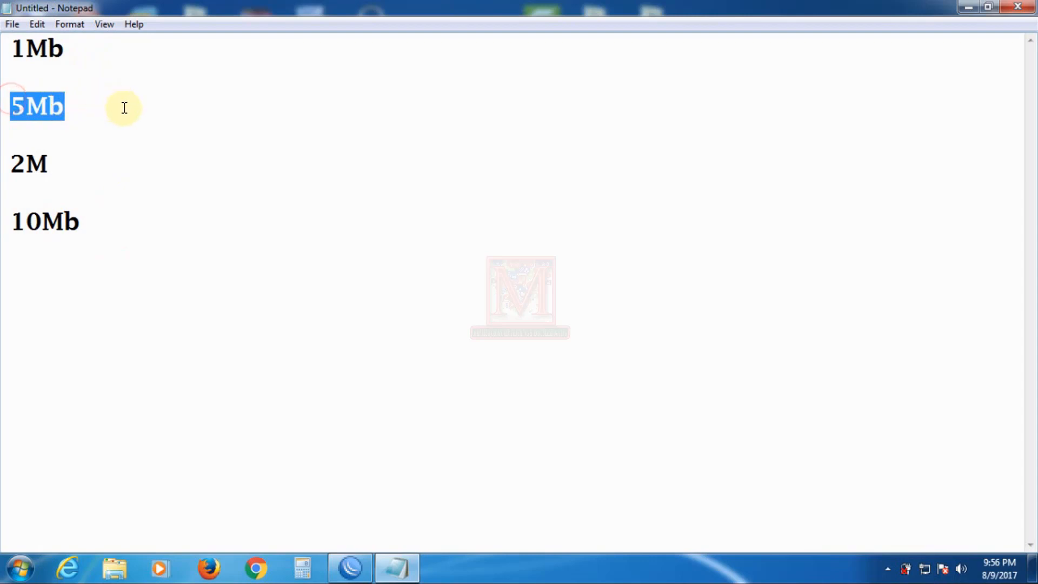
left_click(97, 178)
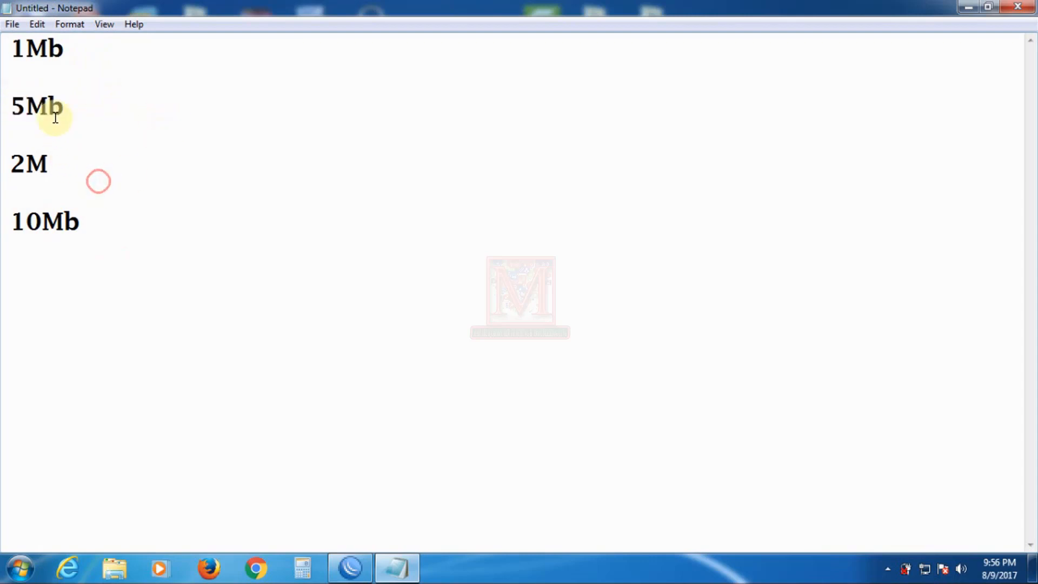
left_click_drag(12, 98, 85, 99)
left_click(155, 192)
left_click_drag(79, 53, 10, 46)
left_click(135, 104)
left_click_drag(26, 163, 15, 162)
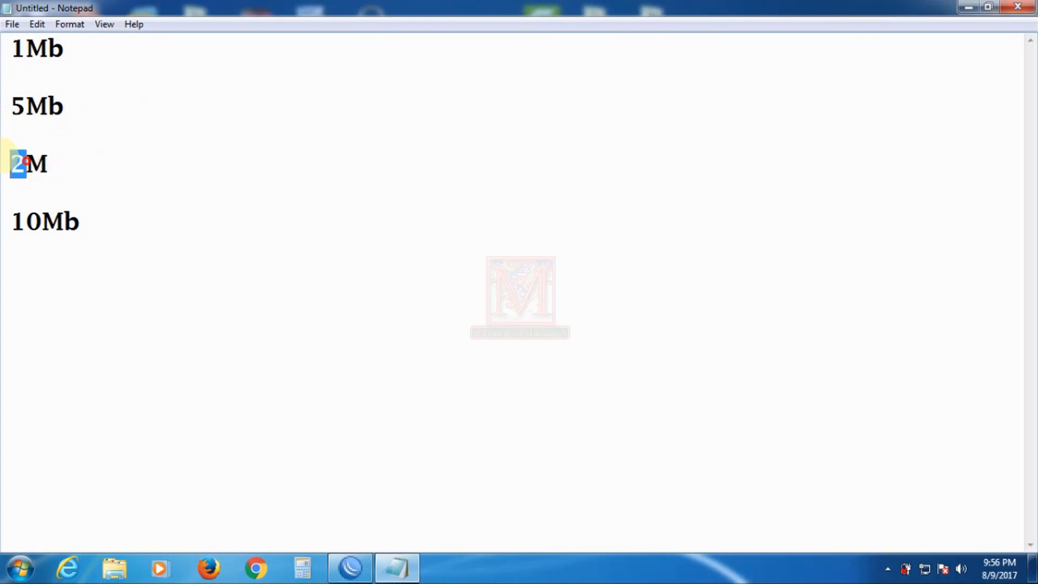
left_click(73, 176)
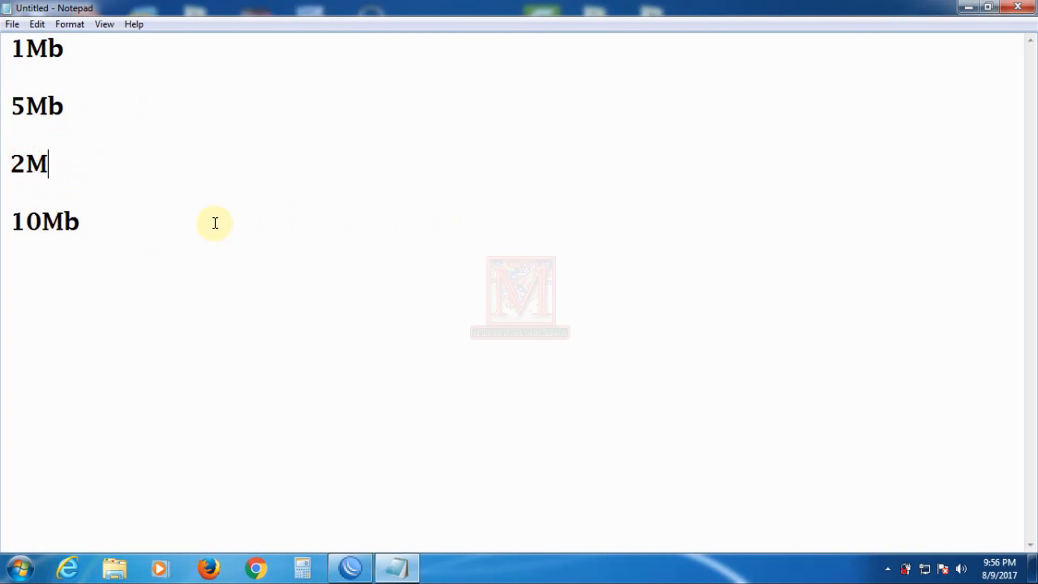
left_click(40, 219)
left_click_drag(11, 221, 43, 220)
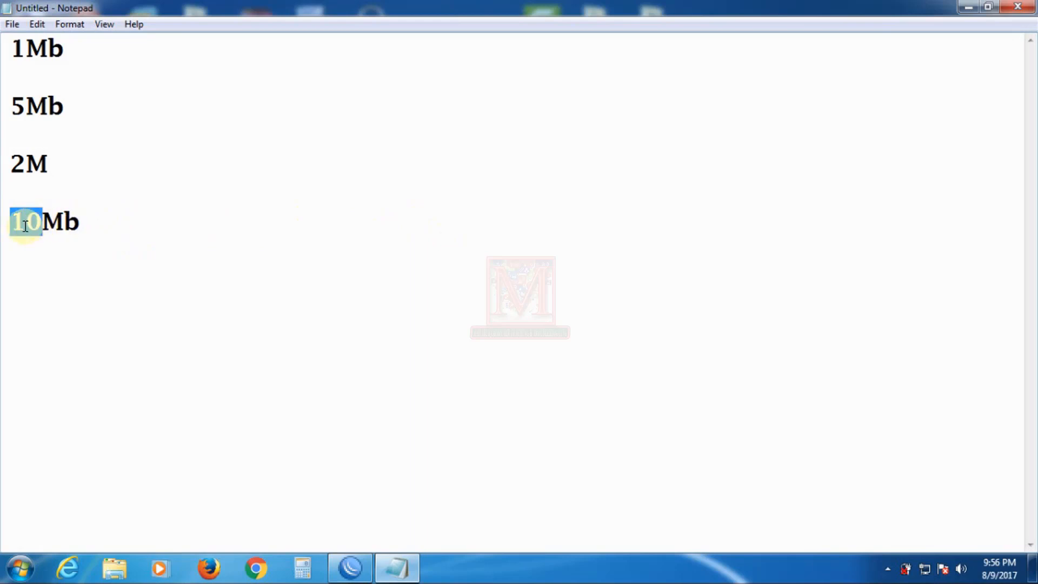
left_click(24, 222)
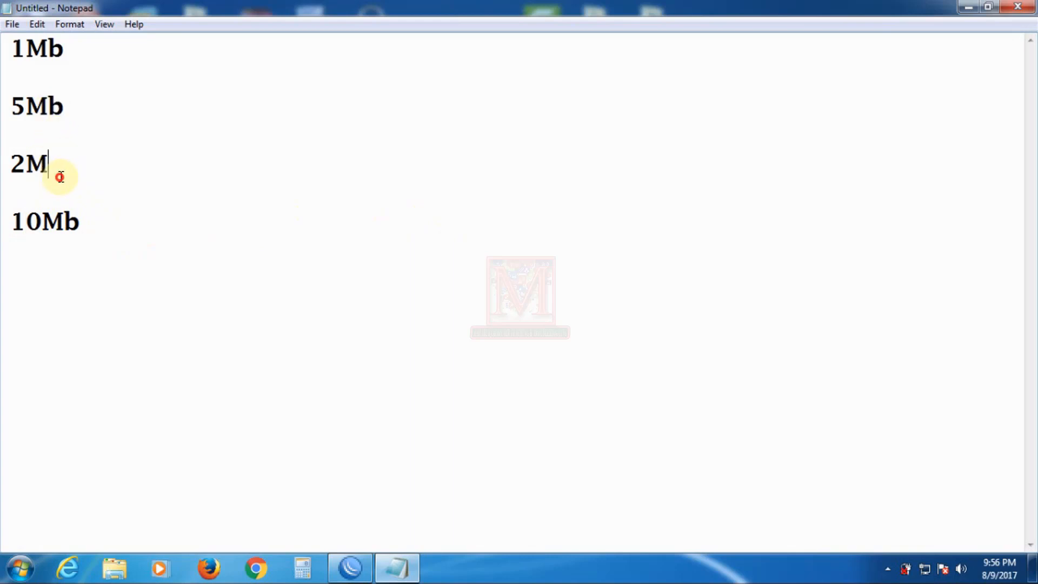
left_click(136, 251)
left_click_drag(92, 225, 74, 118)
left_click(99, 180)
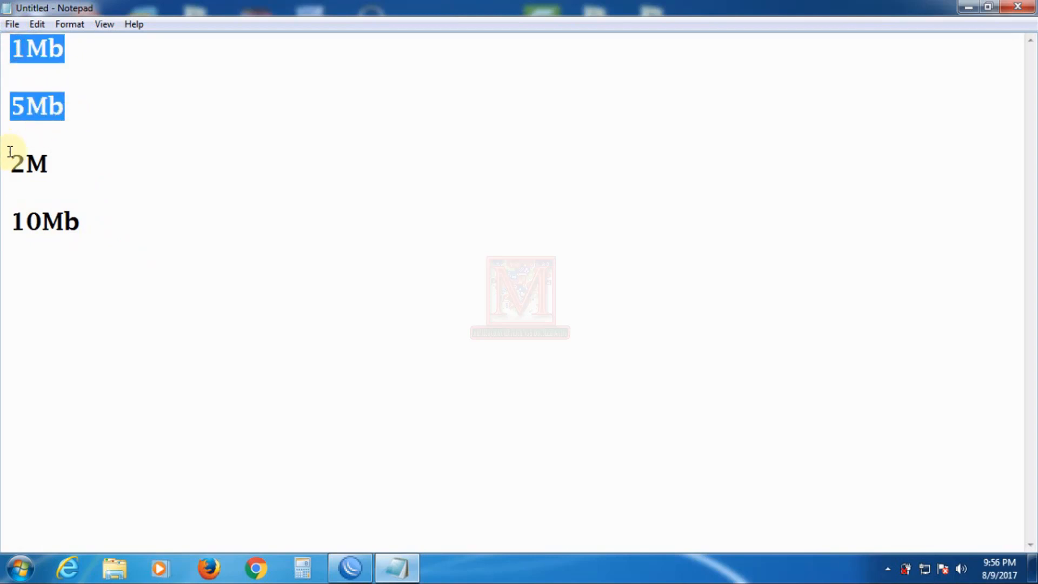
left_click_drag(9, 155, 140, 247)
left_click(146, 274)
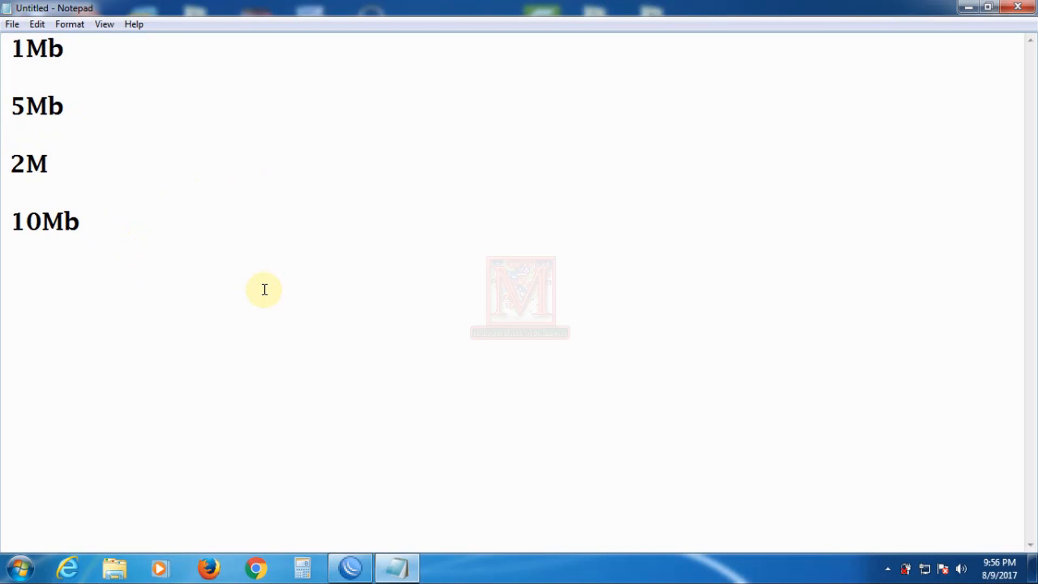
left_click(112, 227)
key("shift+Home")
left_click_drag(62, 173, 9, 154)
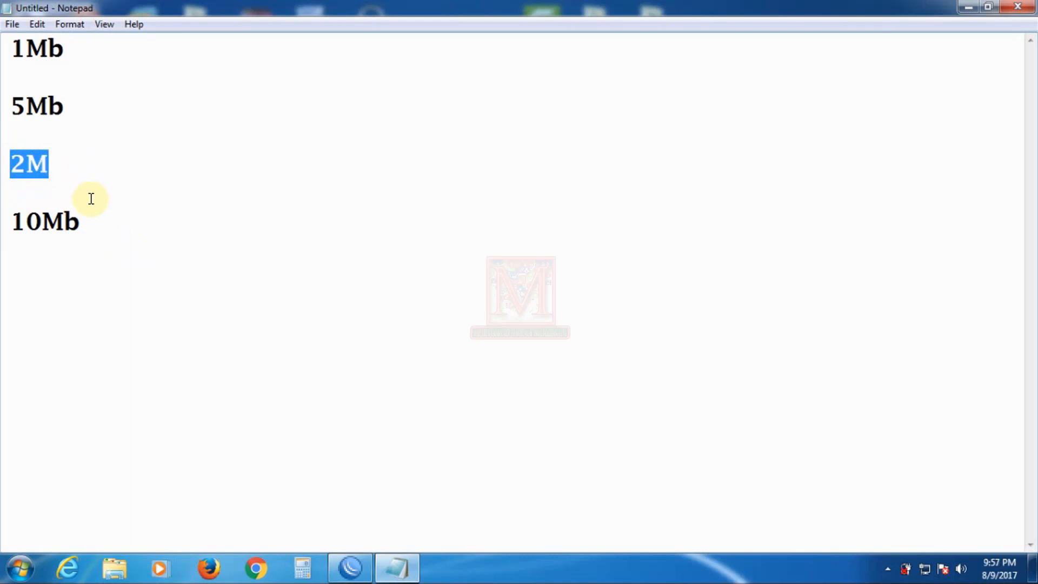
left_click_drag(12, 219, 68, 225)
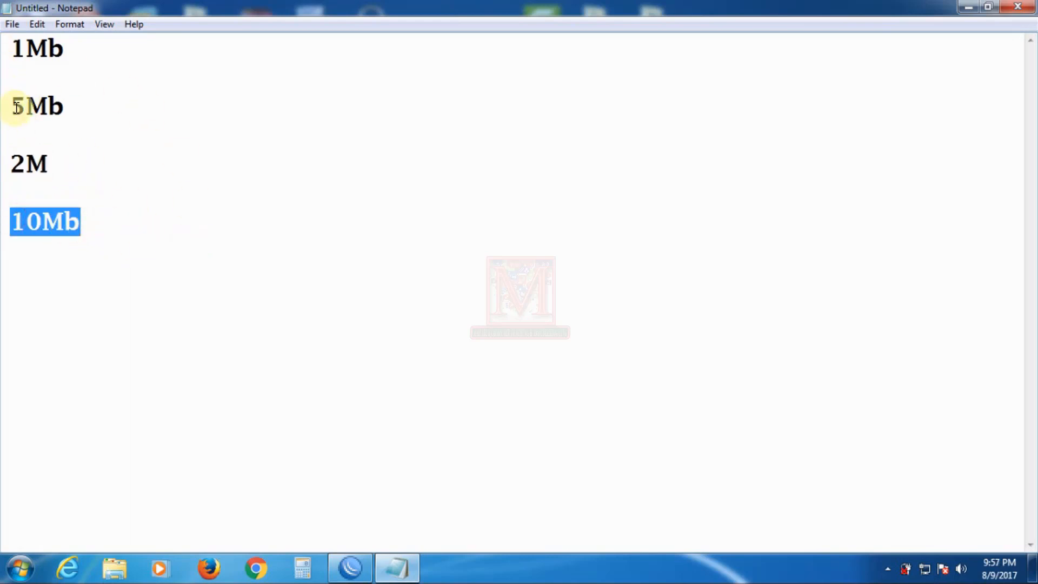
left_click(61, 186)
left_click(60, 173)
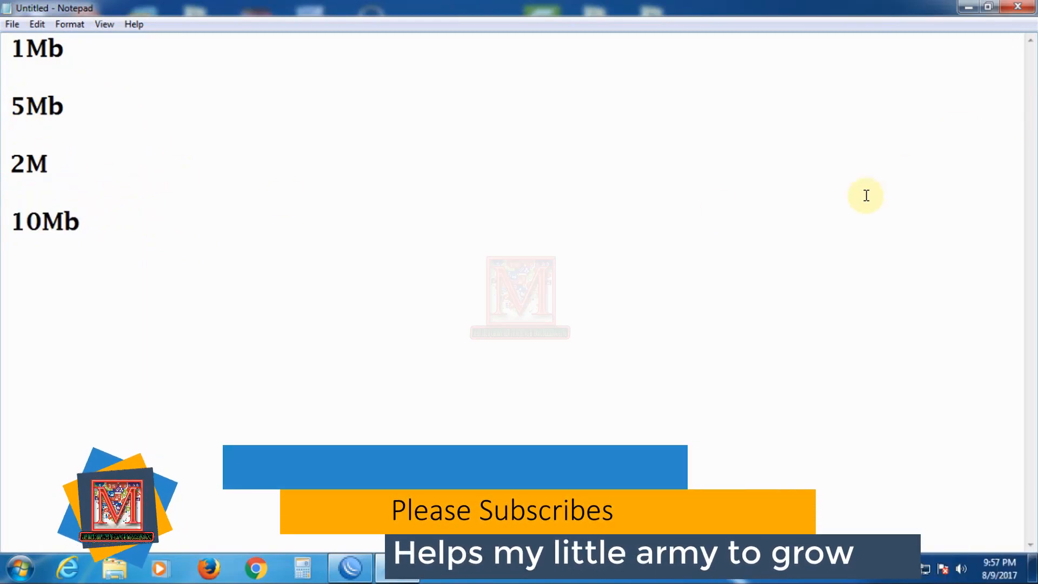
left_click(152, 165)
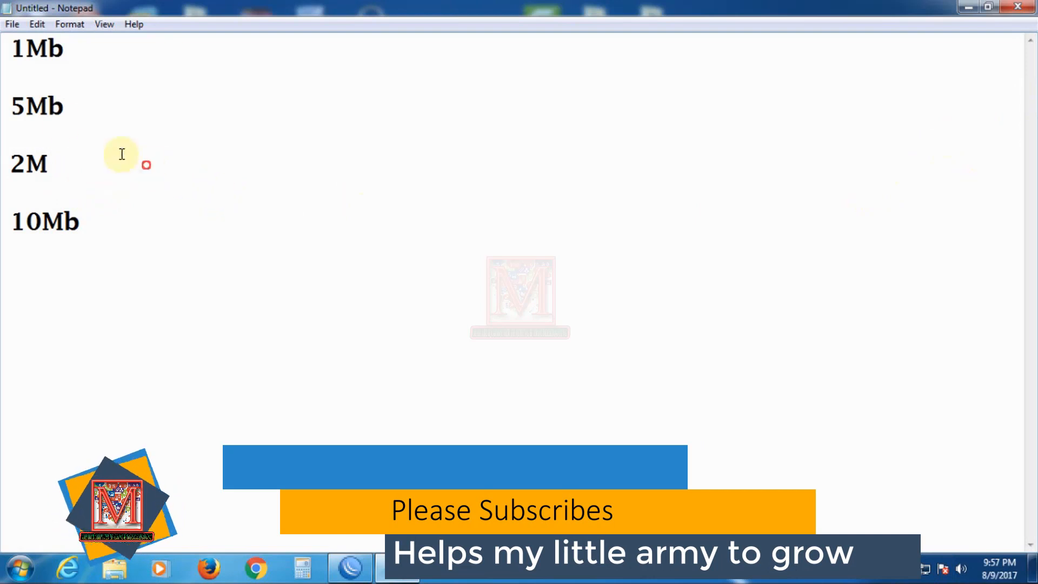
left_click_drag(12, 44, 83, 120)
left_click(131, 178)
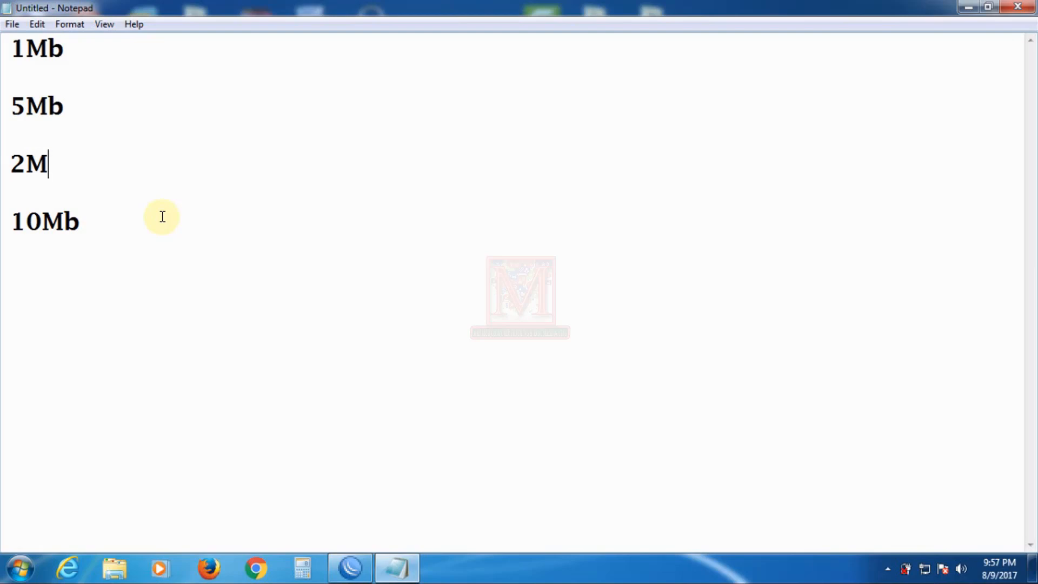
mouse_move(9, 158)
left_mouse_down()
mouse_move(56, 168)
mouse_move(6, 157)
left_mouse_up()
left_click(72, 167)
left_click(97, 166)
left_click(57, 166)
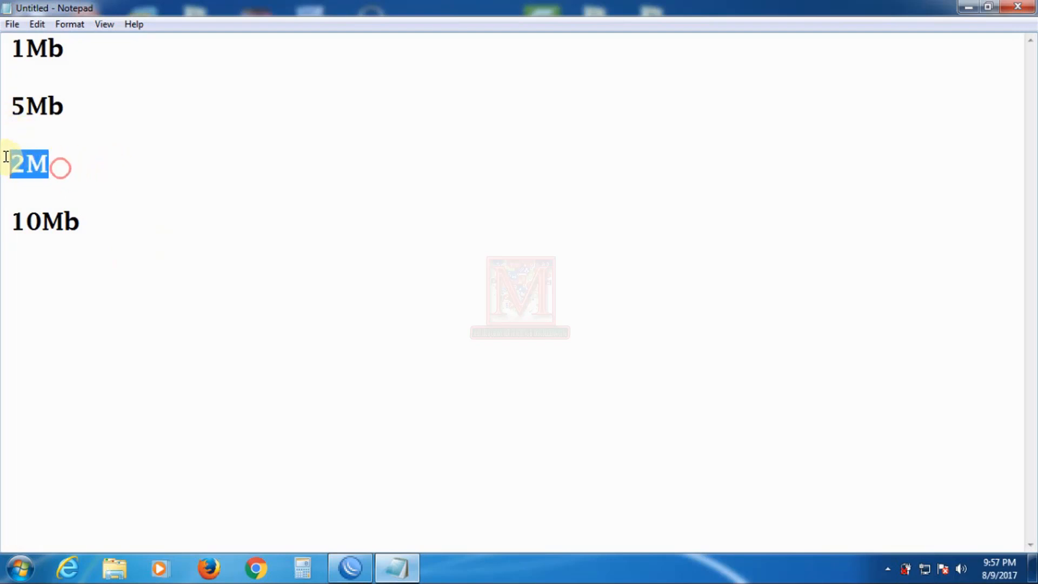
left_click(11, 162)
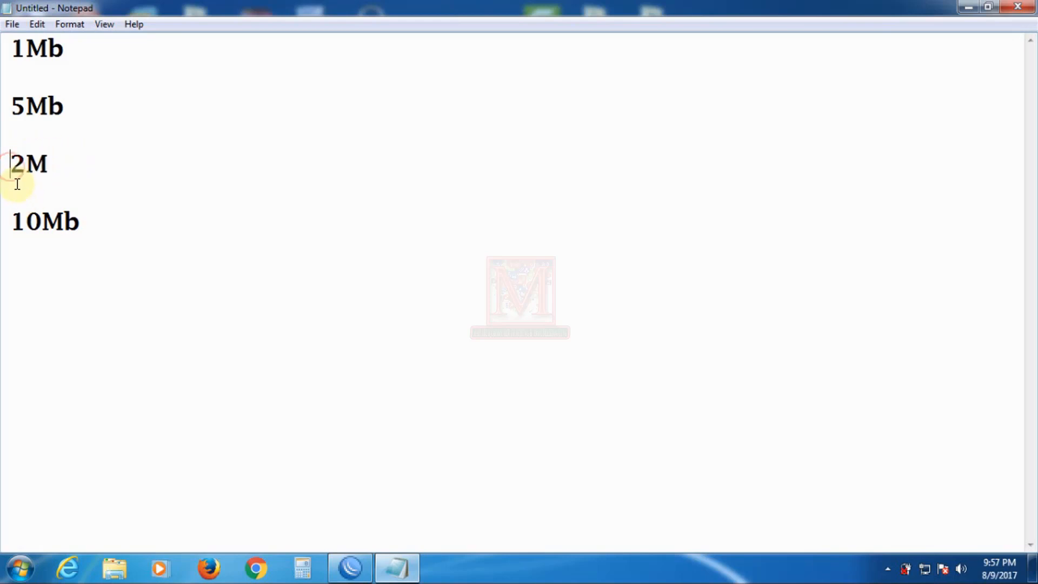
left_click_drag(12, 162, 74, 188)
left_click(104, 181)
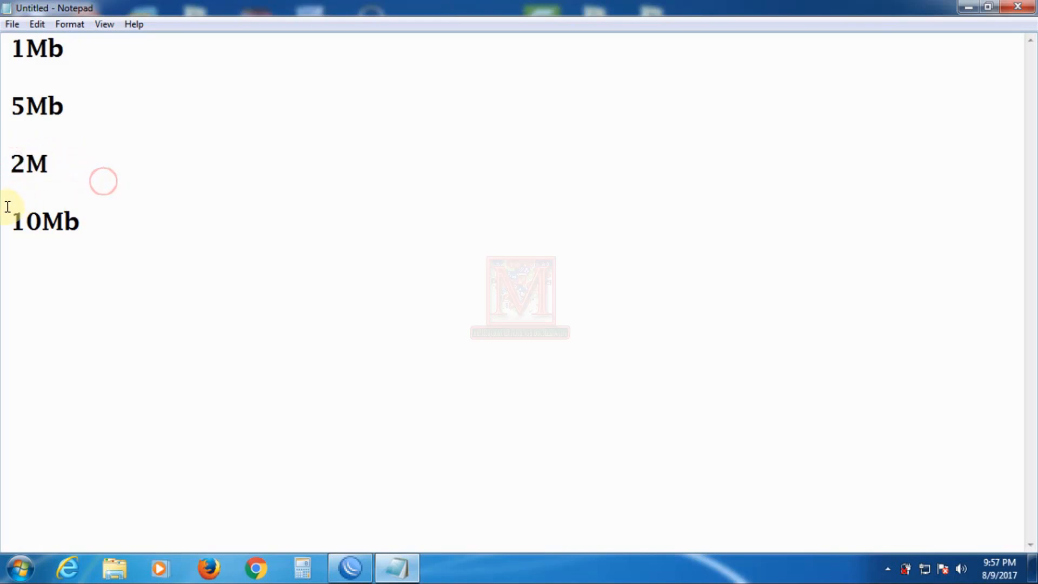
left_click_drag(11, 220, 149, 236)
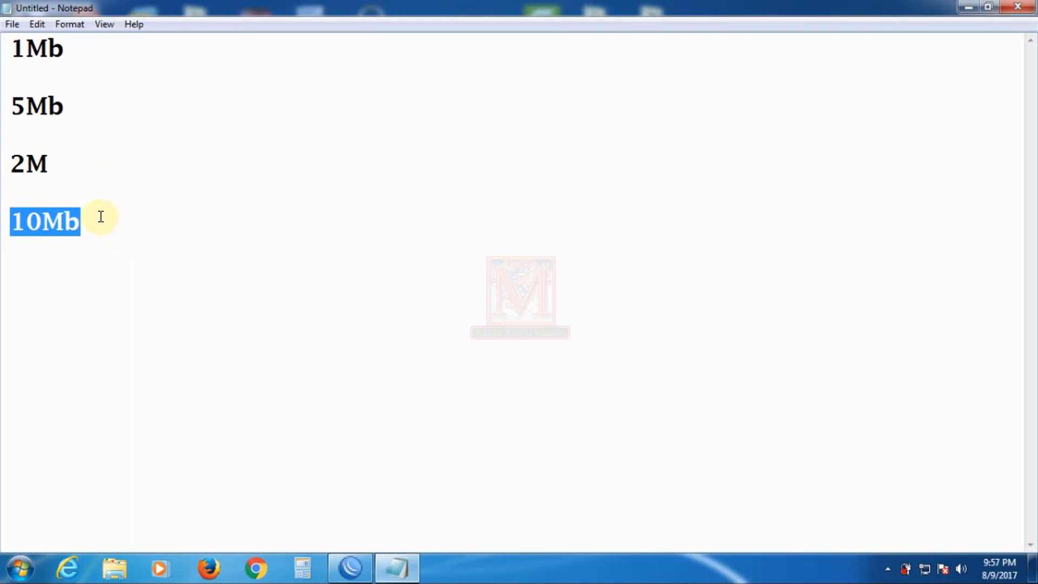
left_click(90, 218)
left_click_drag(92, 218, 11, 215)
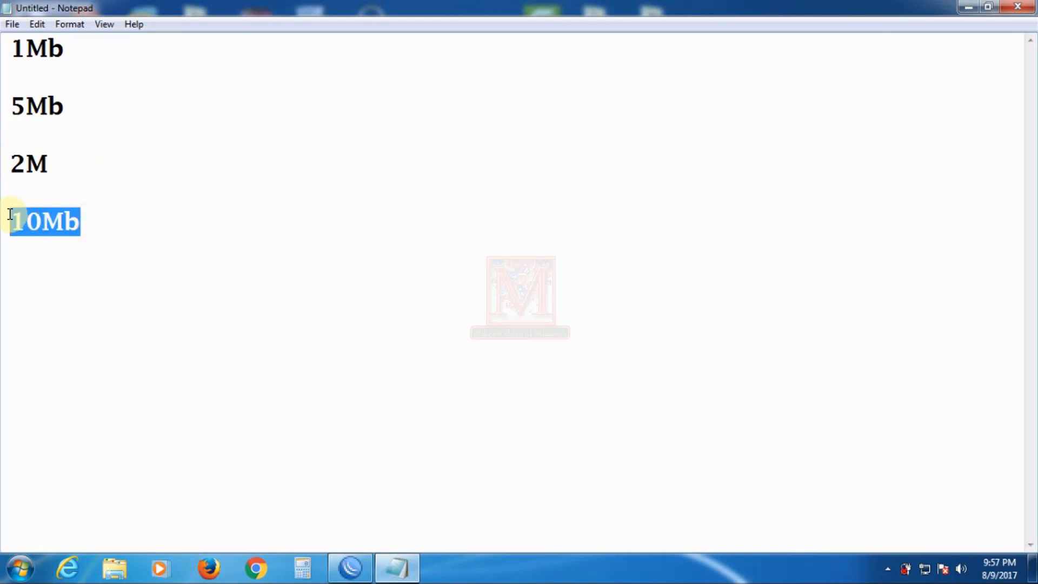
left_click(82, 220)
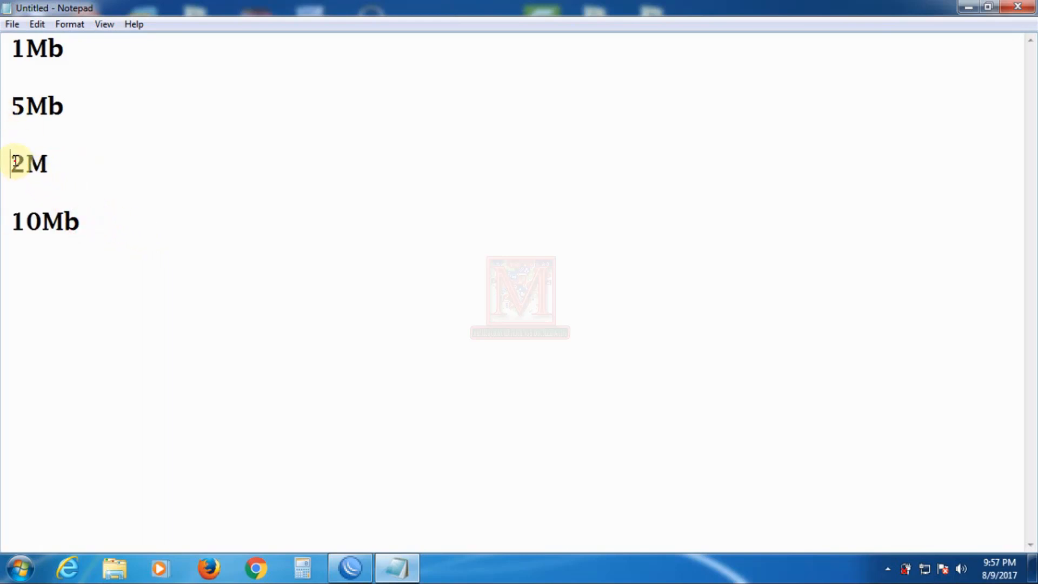
mouse_move(16, 161)
left_mouse_down()
mouse_move(55, 162)
mouse_move(4, 157)
left_mouse_up()
left_click(64, 164)
left_click(48, 162)
double_click(47, 161)
left_click(98, 212)
double_click(24, 216)
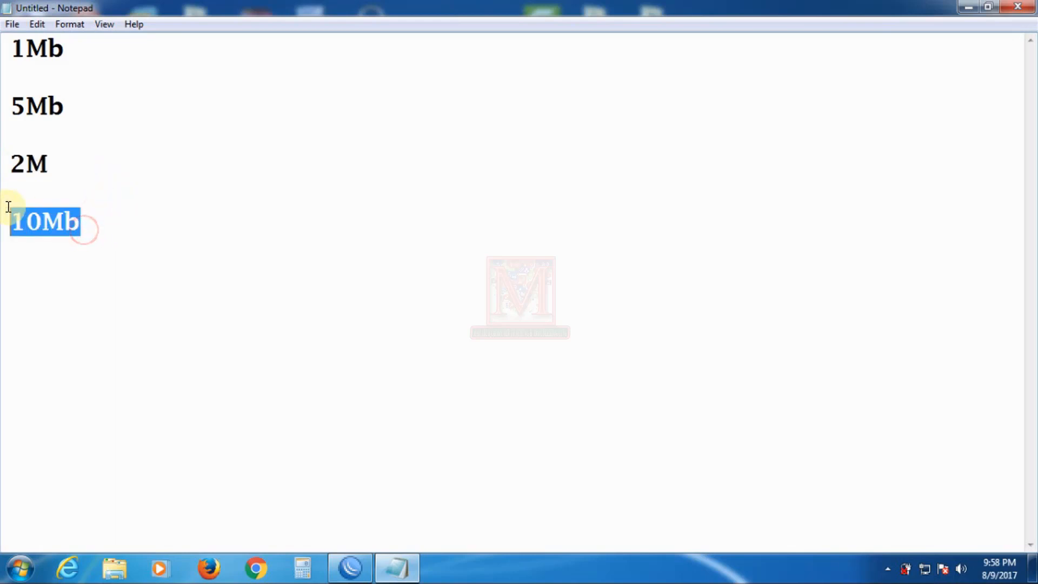
left_click_drag(11, 219, 109, 223)
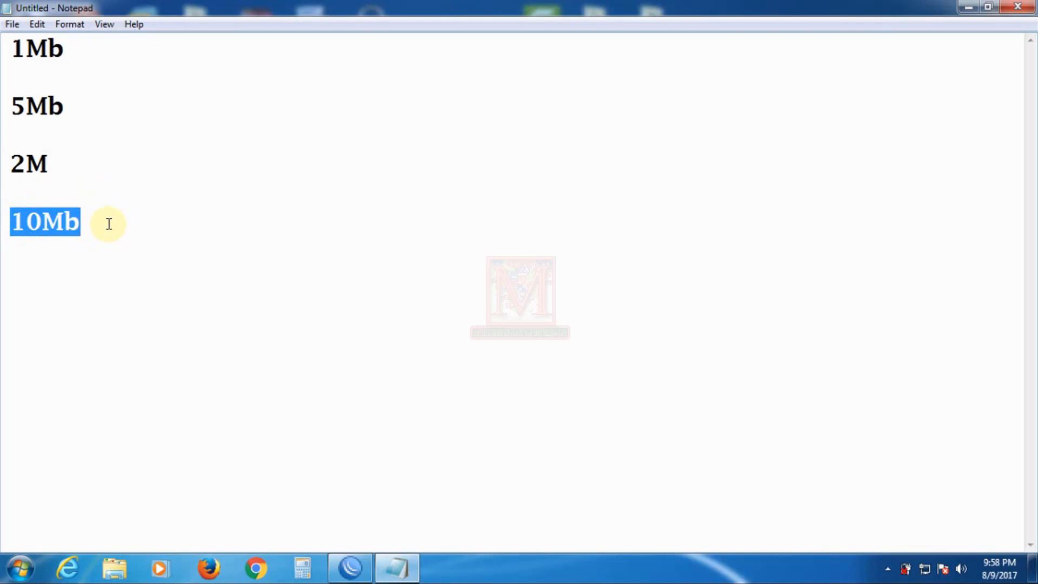
left_click(99, 229)
left_click_drag(61, 177, 4, 138)
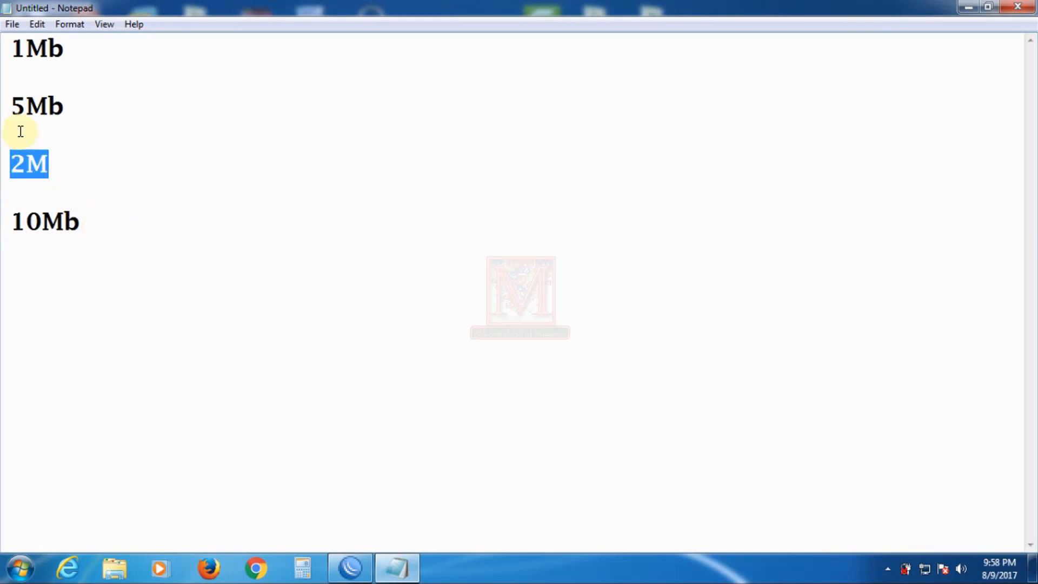
left_click(67, 163)
mouse_move(49, 166)
left_mouse_down()
mouse_move(10, 163)
mouse_move(58, 160)
left_mouse_up()
left_click(15, 163)
left_click(65, 162)
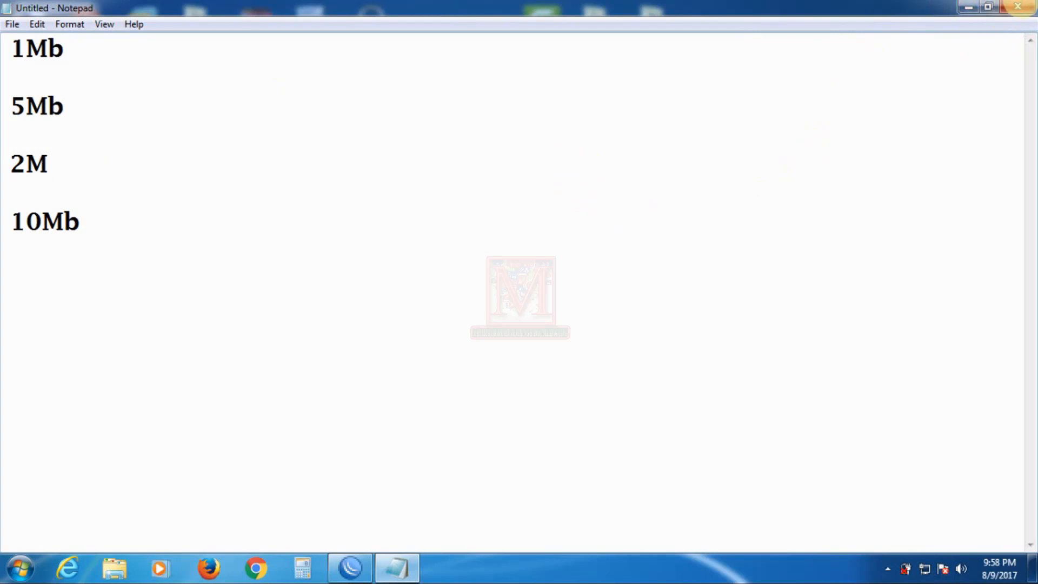
- Close the Notepad document without saving it and switch back to the WinBox router session
left_click(1019, 10)
left_click(551, 291)
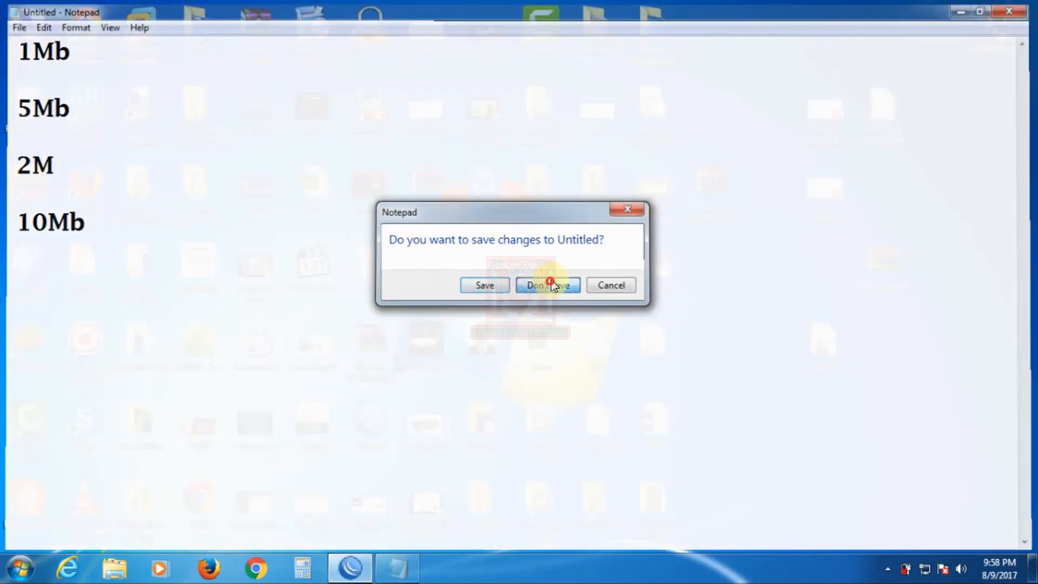
left_click(349, 576)
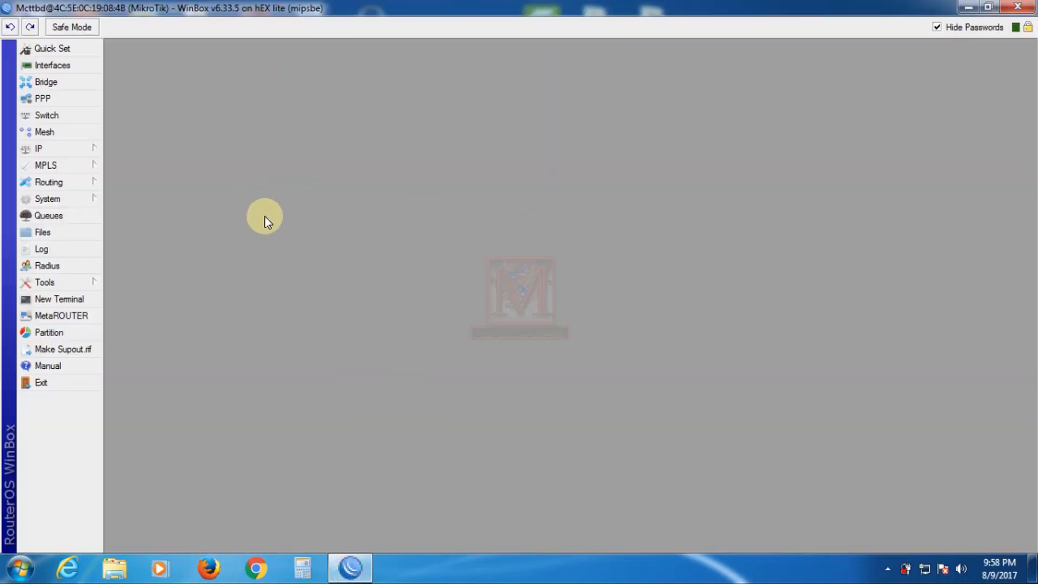
- Open the router's IP address list and inspect the ether5_LAN address entry's settings, then close the entry without changes
left_click(90, 148)
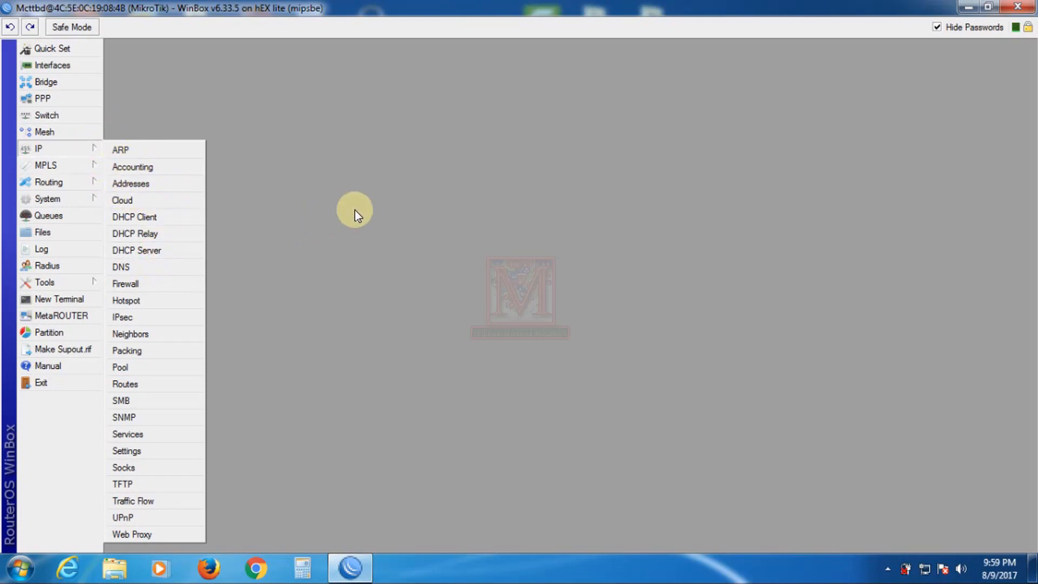
left_click(123, 186)
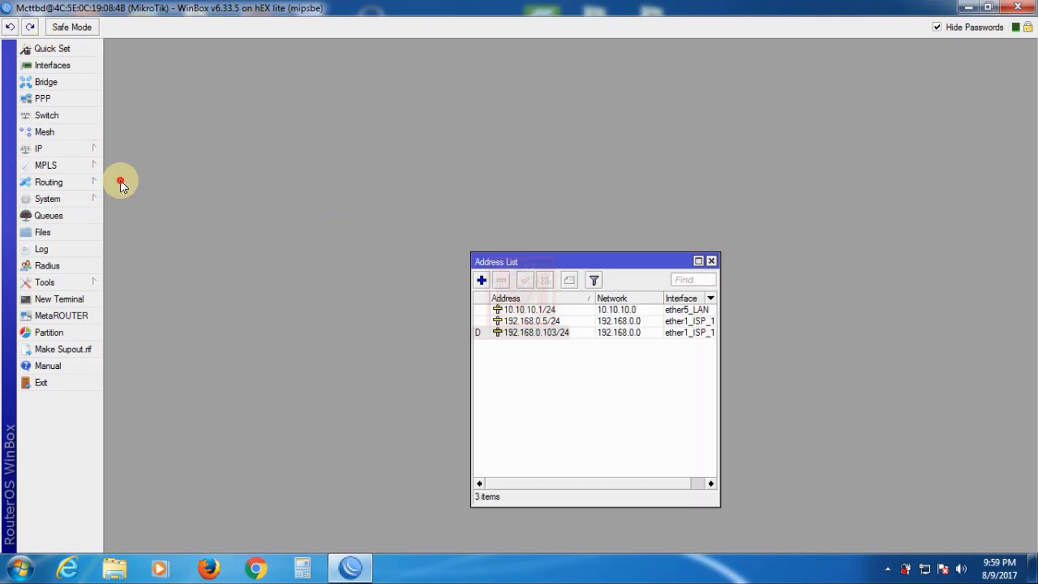
double_click(525, 310)
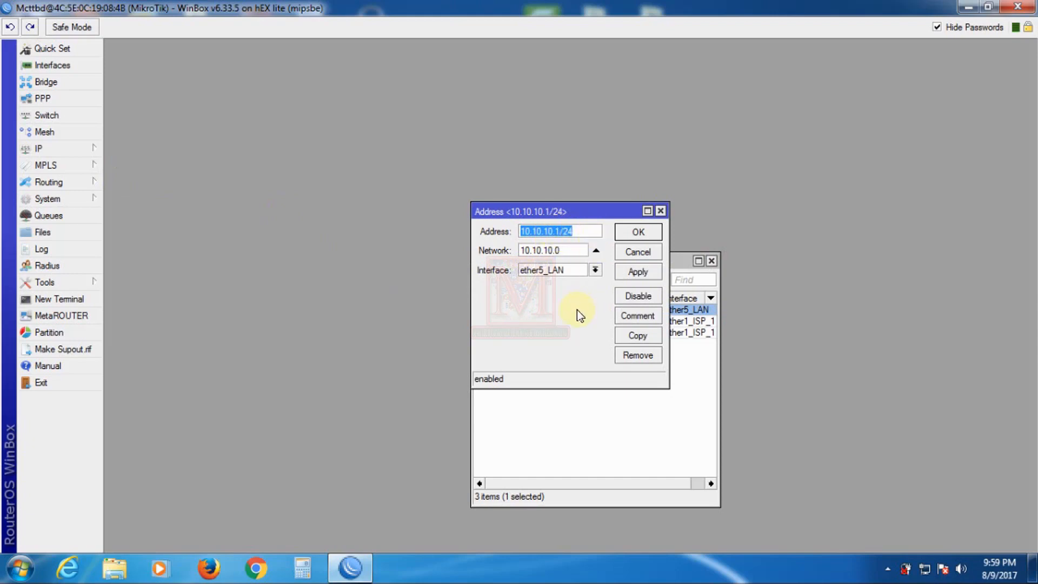
left_click(519, 326)
left_click(582, 233)
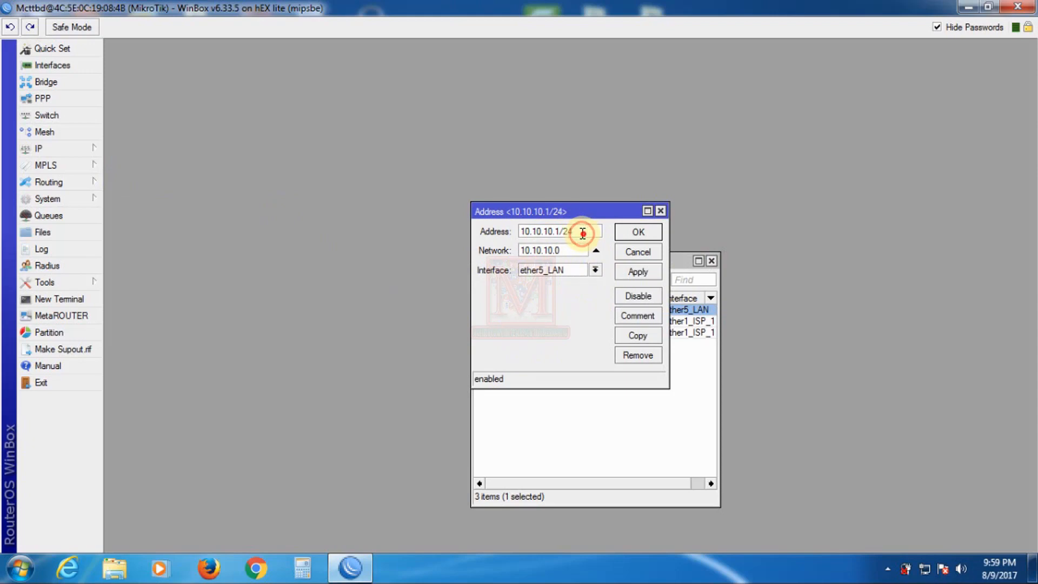
left_click_drag(584, 233, 524, 245)
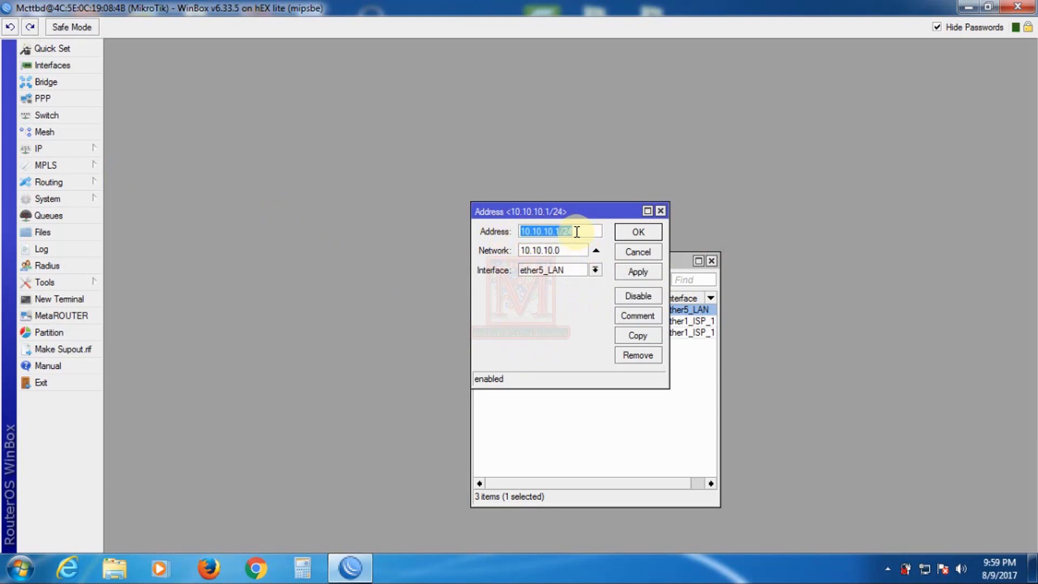
left_click(577, 231)
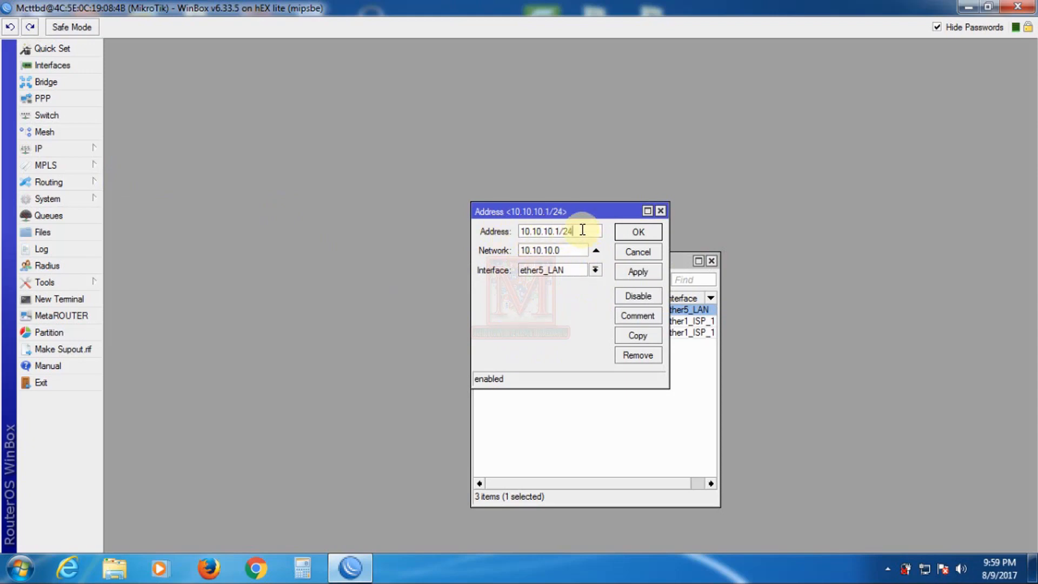
left_click_drag(577, 231, 491, 226)
left_click(526, 303)
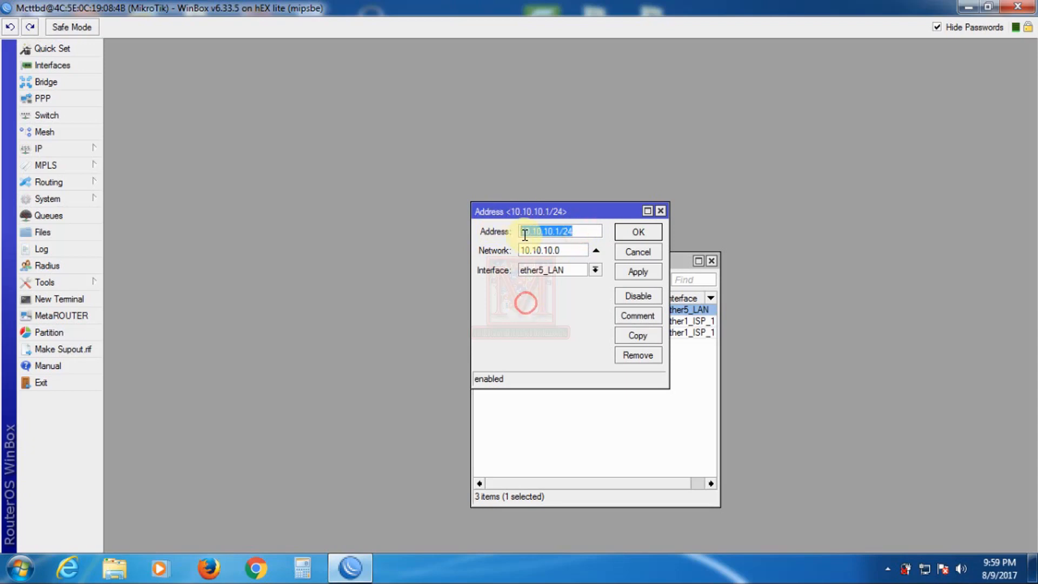
left_click(630, 256)
left_click(614, 405)
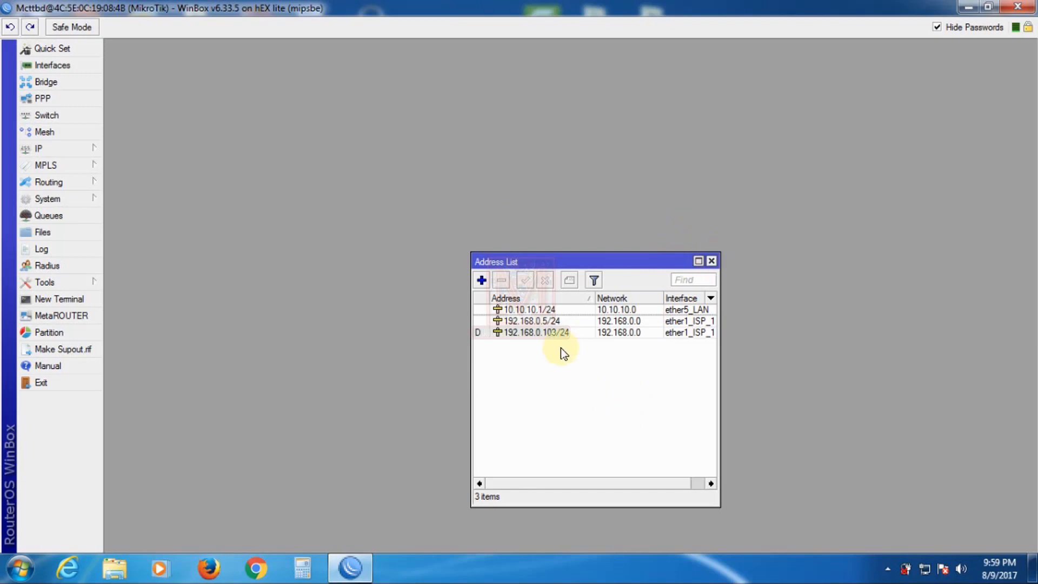
- Check the two ether1_ISP_1 entries in the address list and close the list
left_click(533, 321)
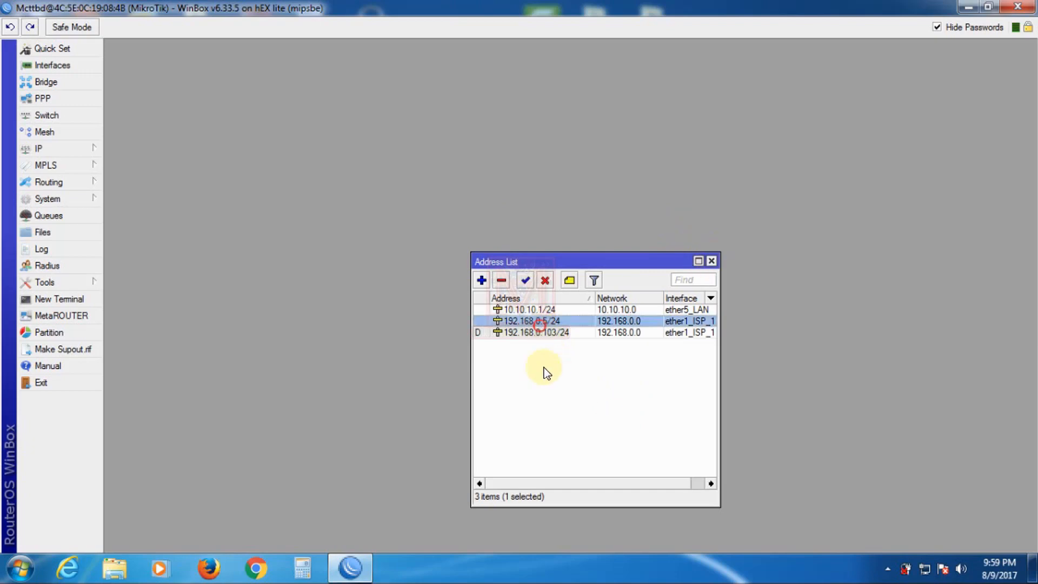
left_click(545, 332)
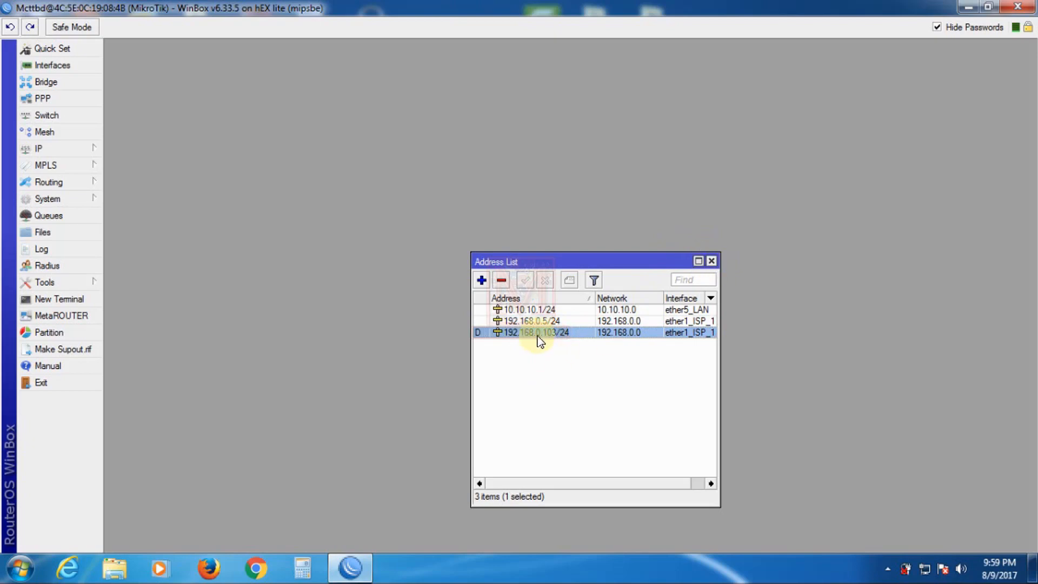
left_click(711, 262)
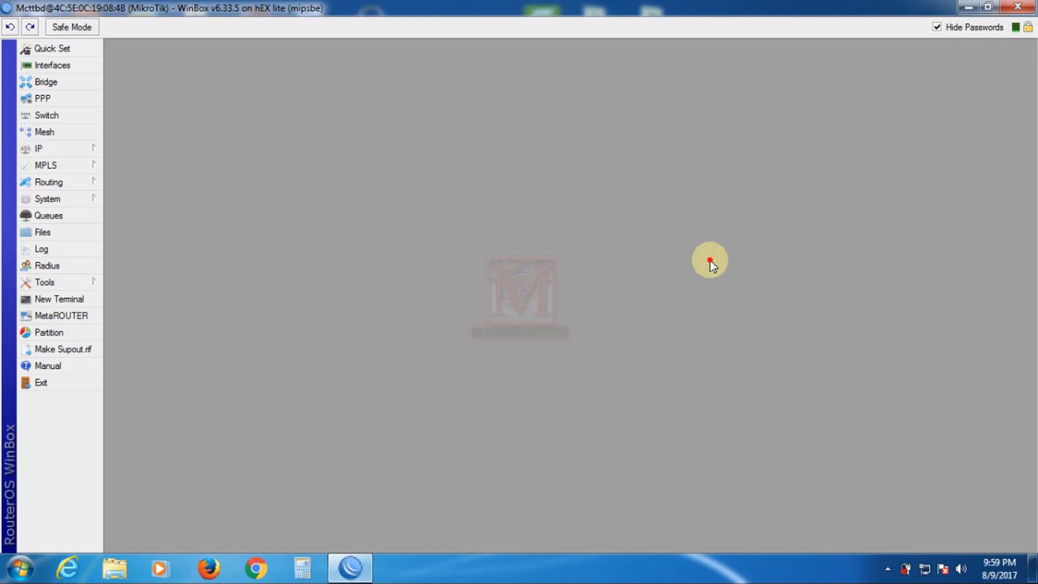
- Check the IPv4 address, gateway and DNS details of the computer's Local Area Connection, then close the network windows
right_click(925, 568)
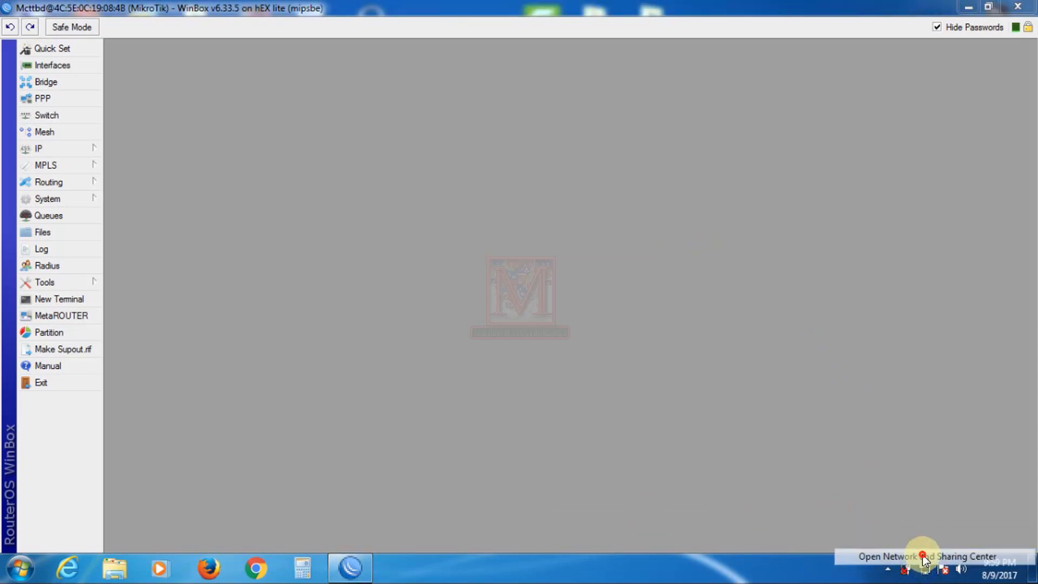
left_click(923, 556)
left_click(750, 221)
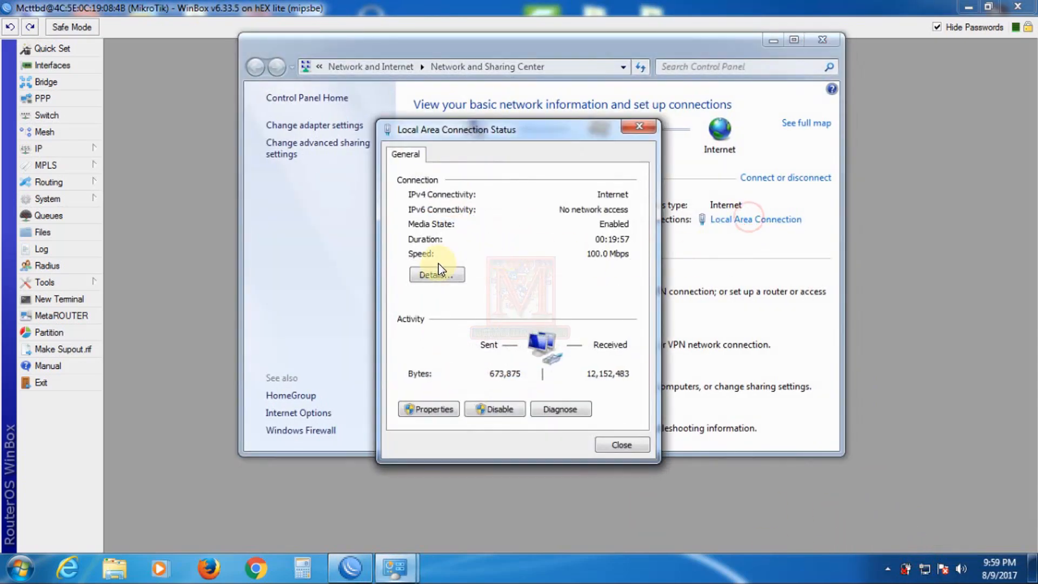
left_click(439, 273)
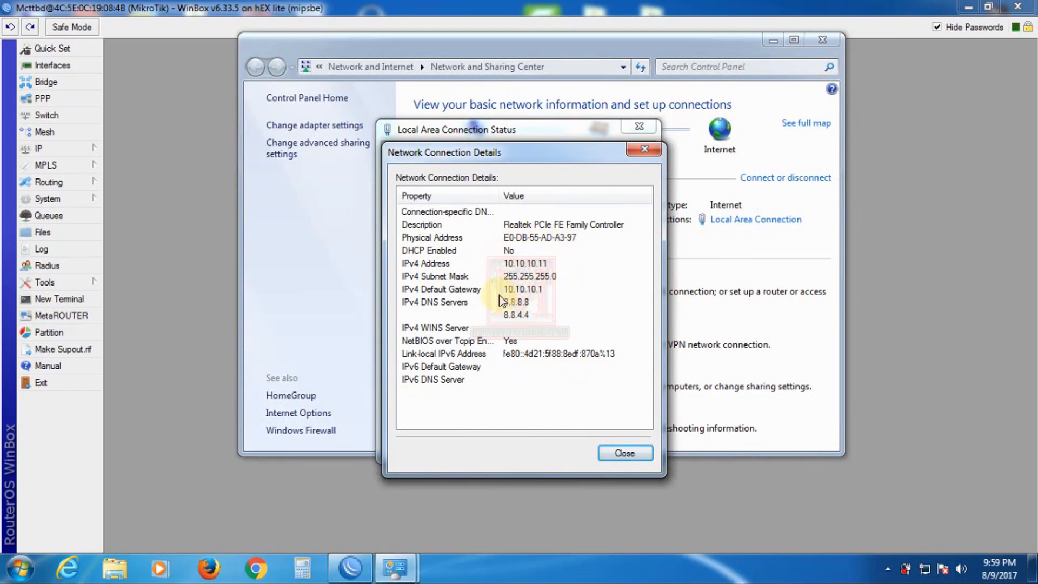
left_click(644, 149)
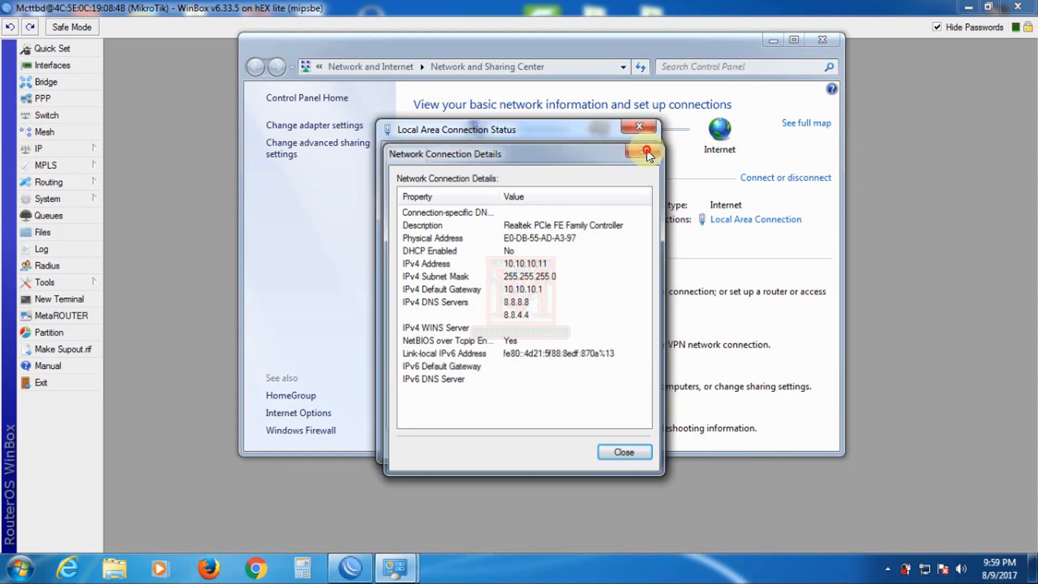
left_click(639, 132)
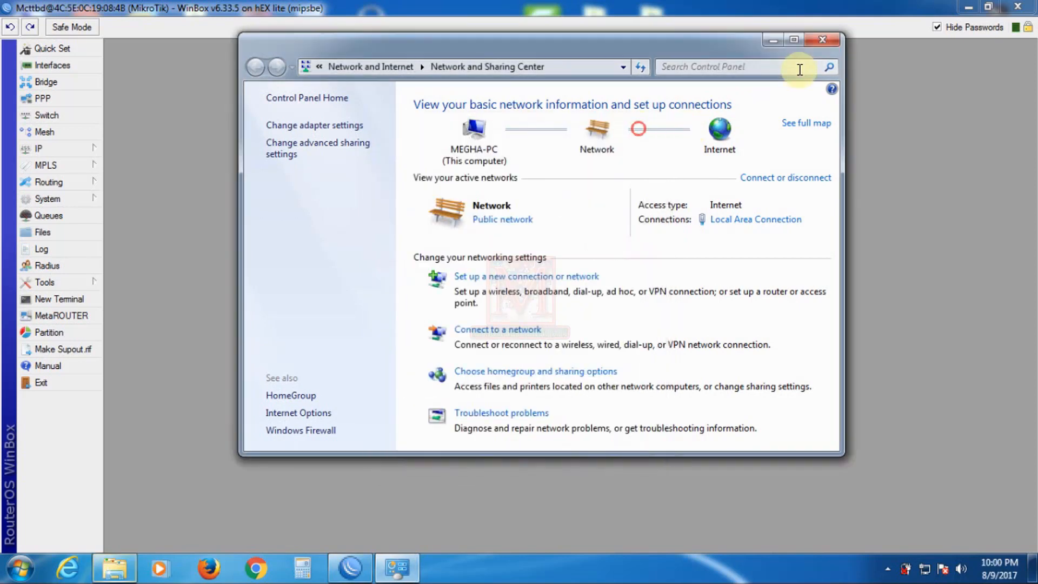
left_click(823, 39)
left_click(411, 150)
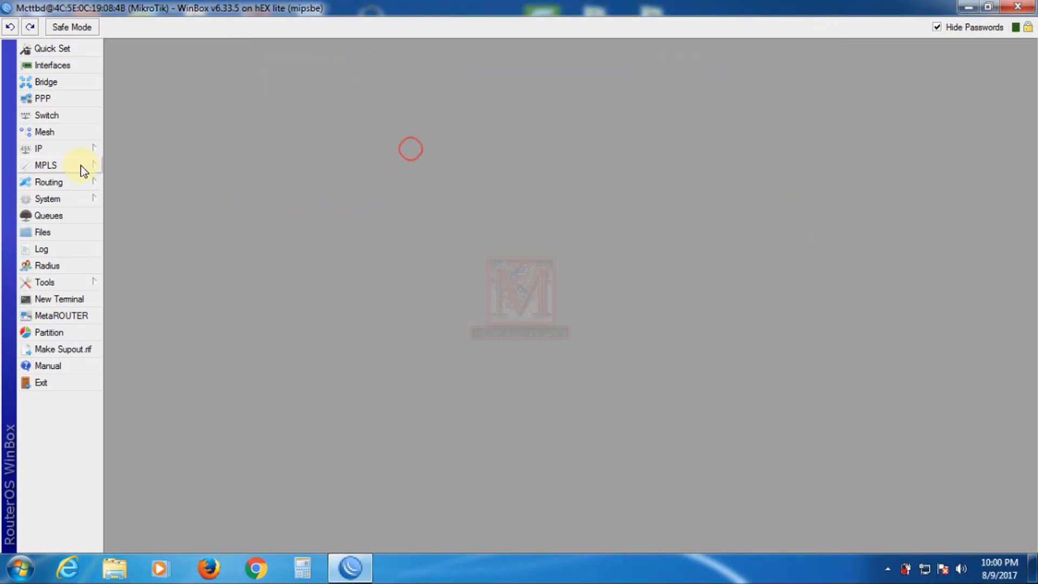
- Open the router's IP firewall and view its filter rules
left_click(57, 149)
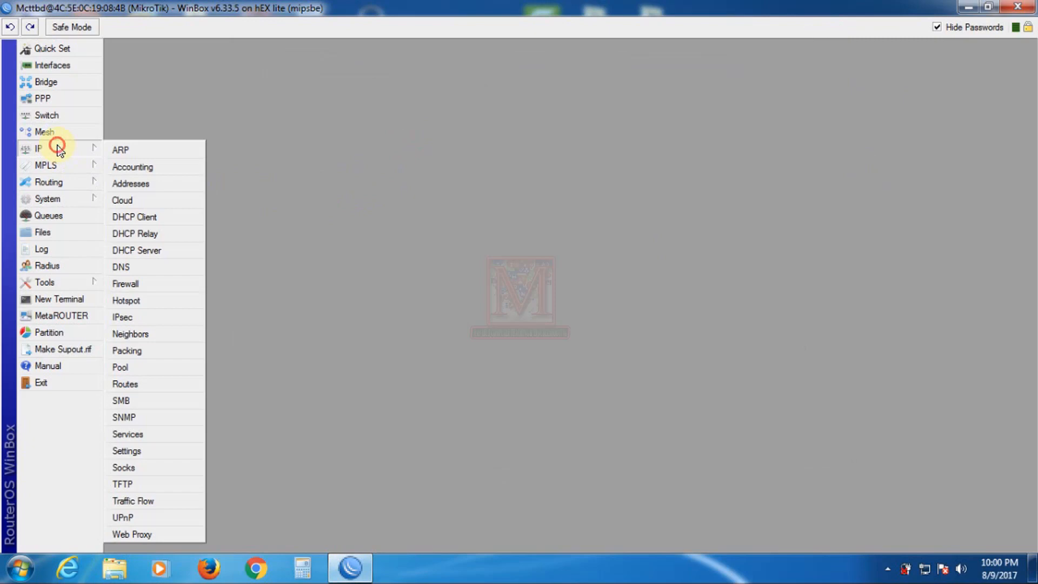
left_click(136, 283)
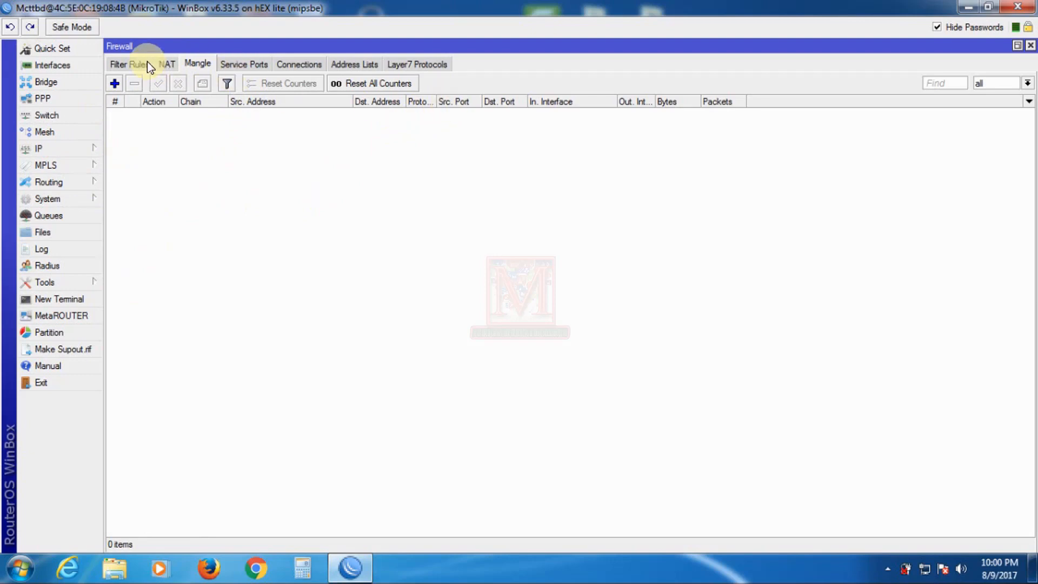
left_click(132, 63)
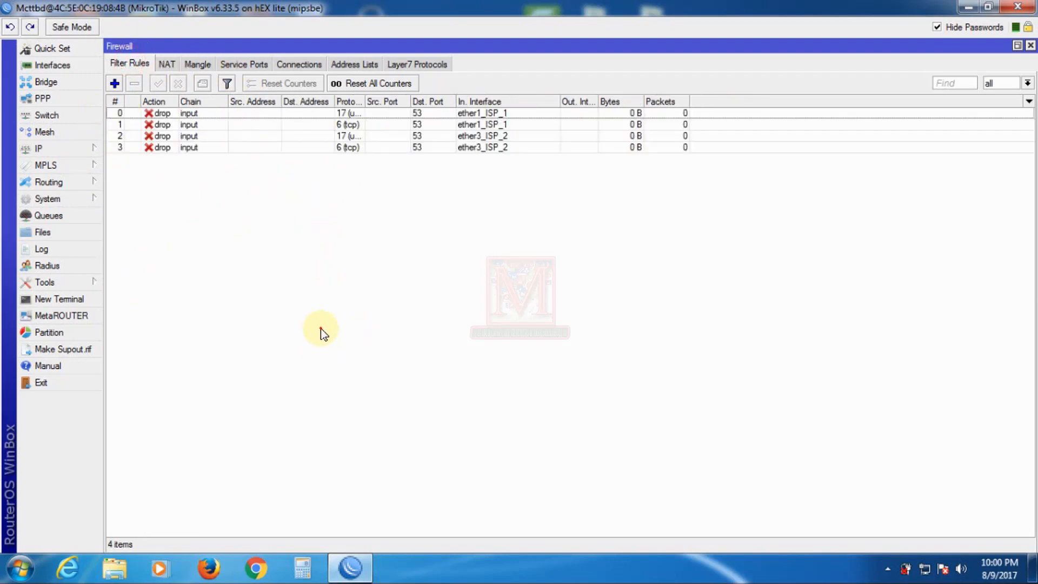
- Start a new firewall Layer7 protocol entry and name it "Youtube_Striming"
left_click(408, 66)
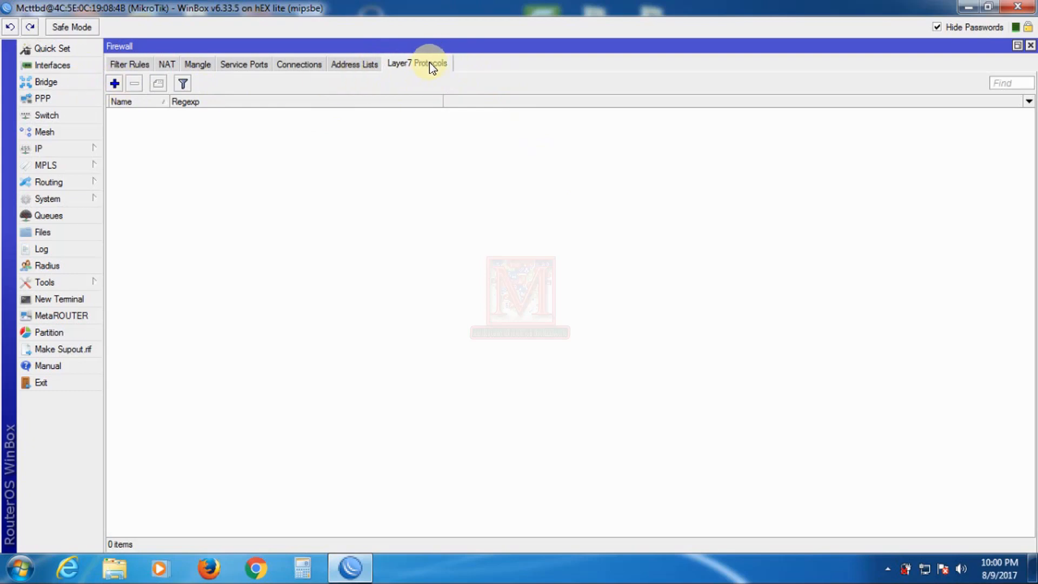
left_click(114, 82)
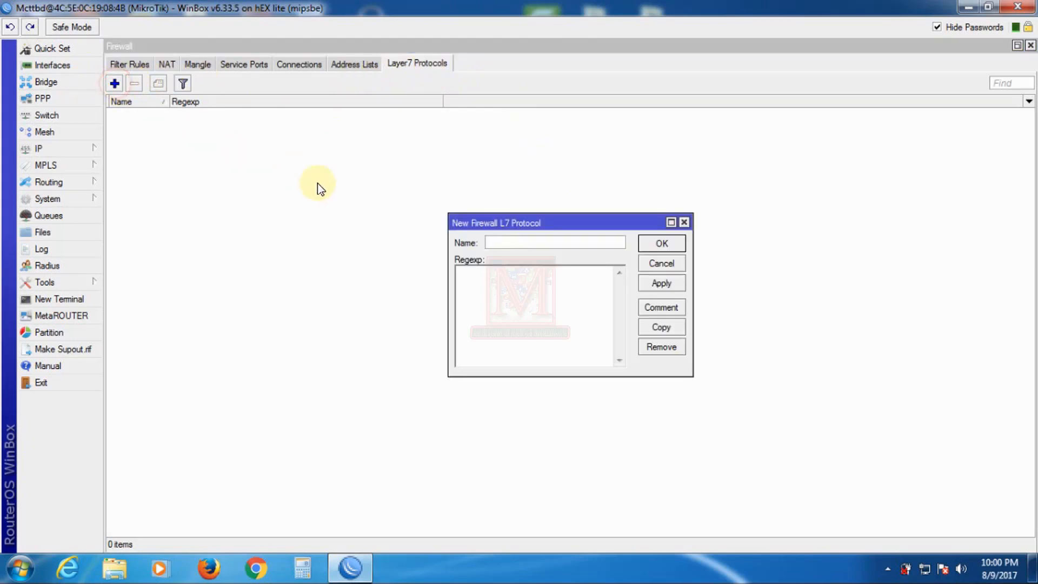
left_click(505, 242)
type("Youtube_Strimin")
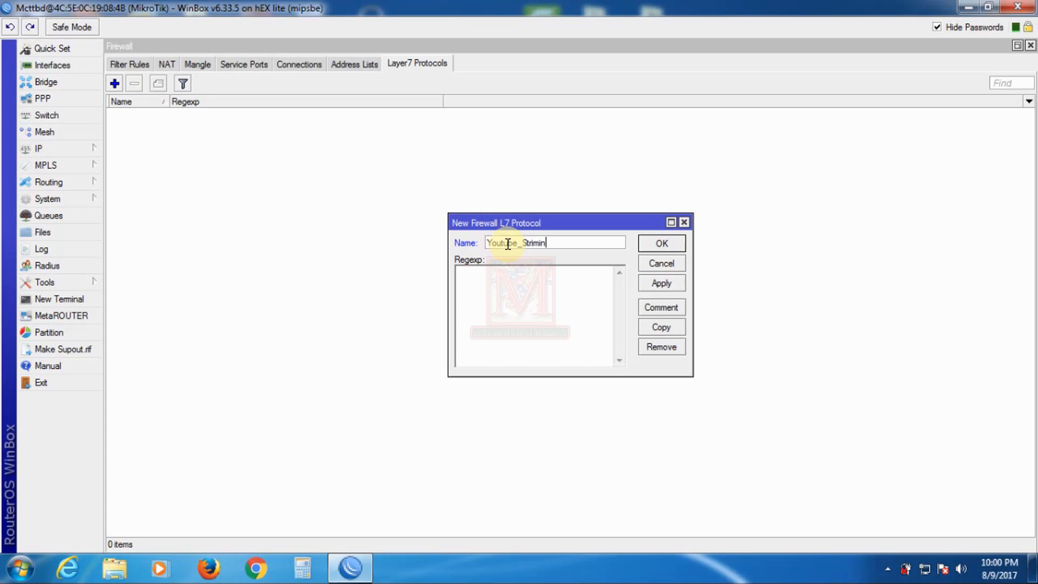
type("g")
- Enter "^.+(youtube.com)" as the Layer7 protocol's regular expression and decline turning on Filter Keys
left_click(459, 275)
type(".+()")
type("youtube.com")
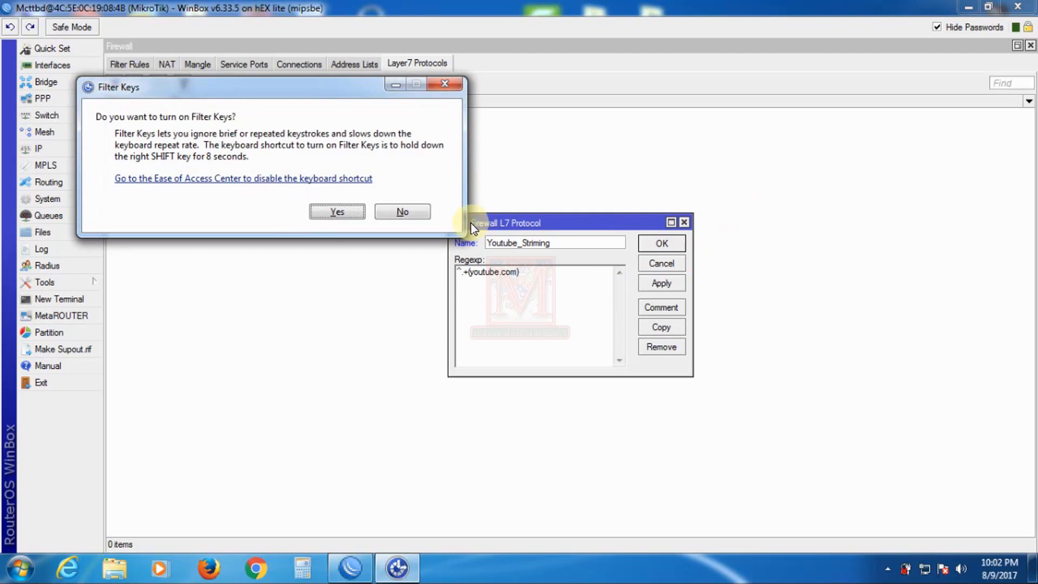
left_click(405, 212)
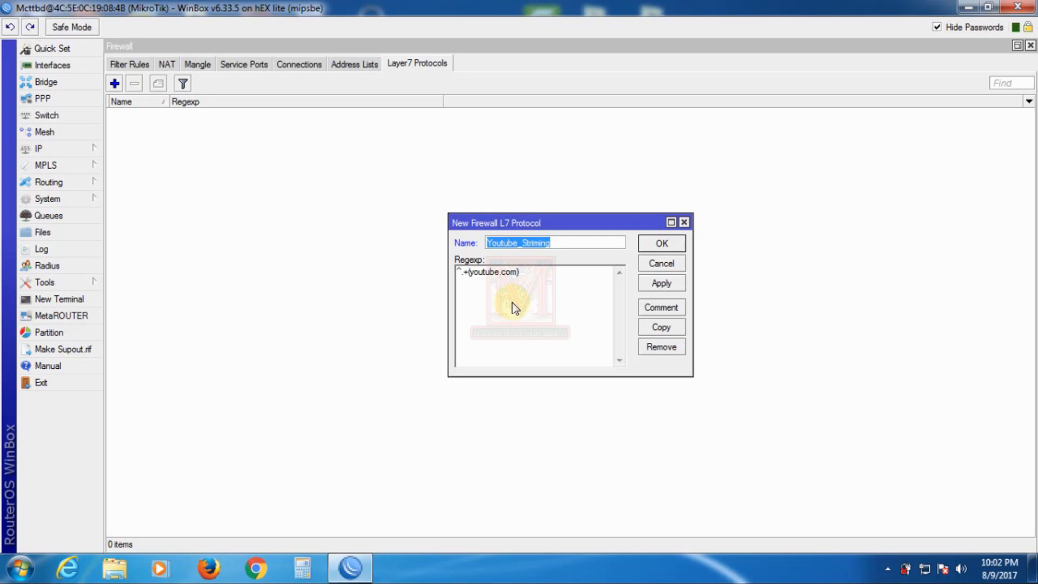
left_click(514, 272)
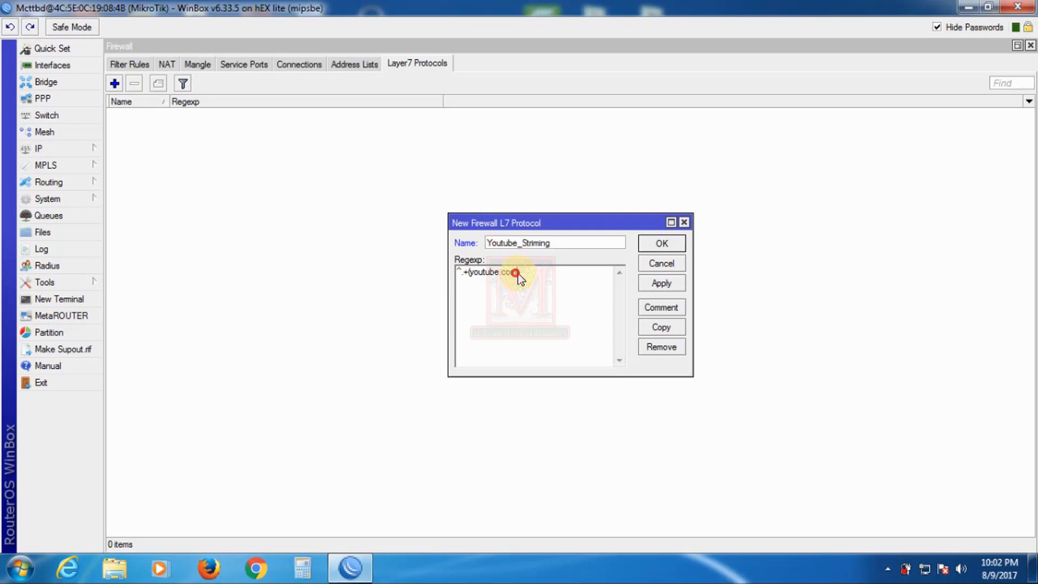
left_click(517, 274)
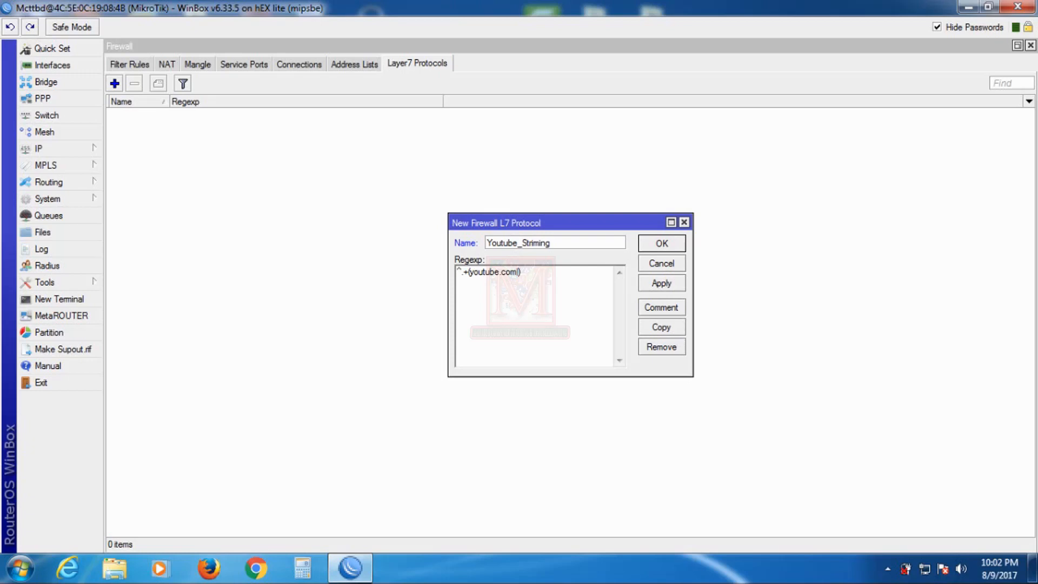
type("|face")
type("book")
type(".com")
key("BackSpace")
key("BackSpace")
key("BackSpace")
- Append ".*$" after the closing parenthesis of the Layer7 protocol's regular expression
left_click(518, 272)
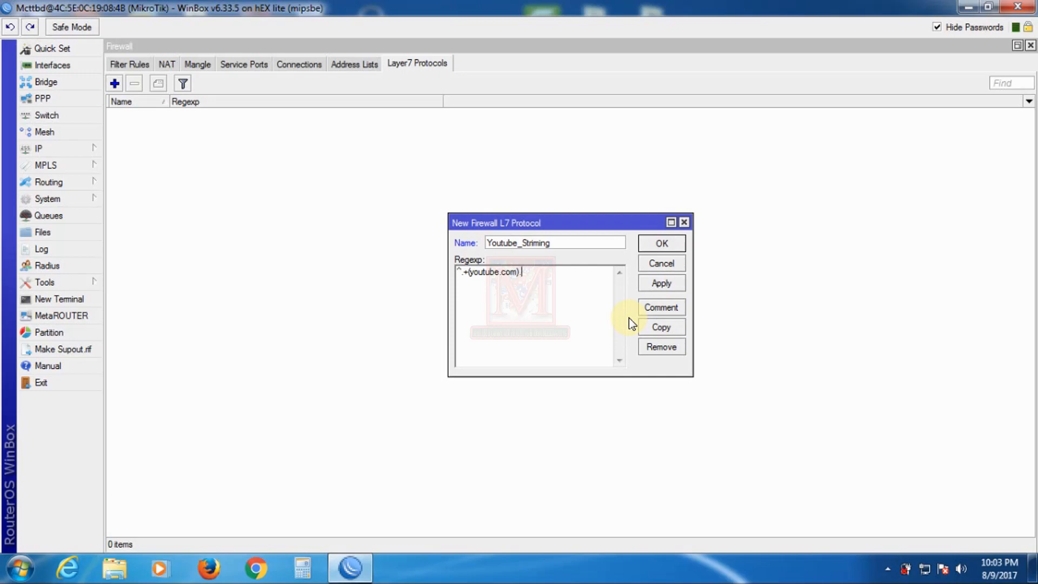
type("*$")
left_click_drag(546, 272, 457, 272)
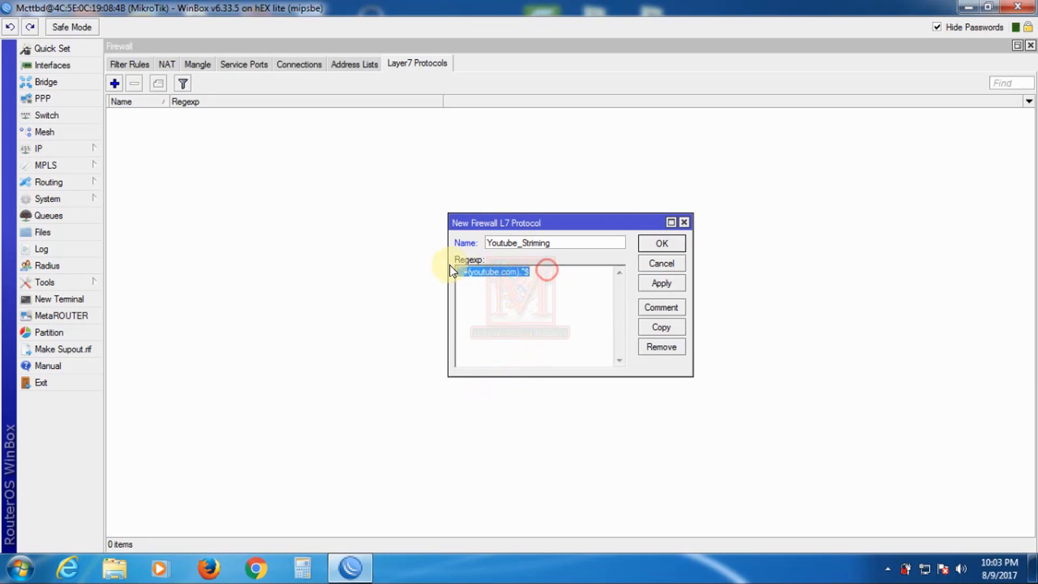
left_click(522, 297)
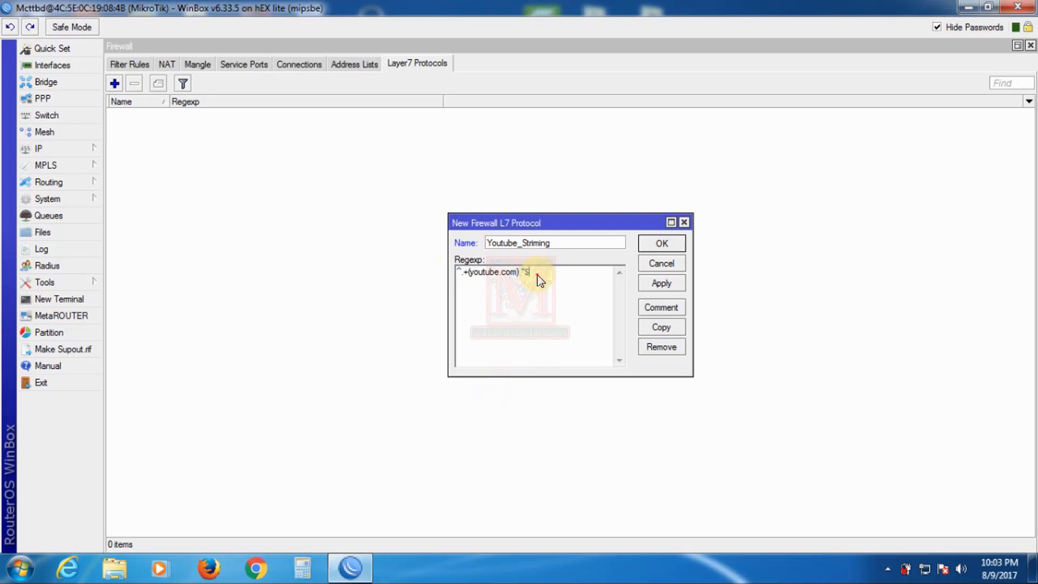
left_click_drag(537, 274, 441, 261)
left_click(508, 299)
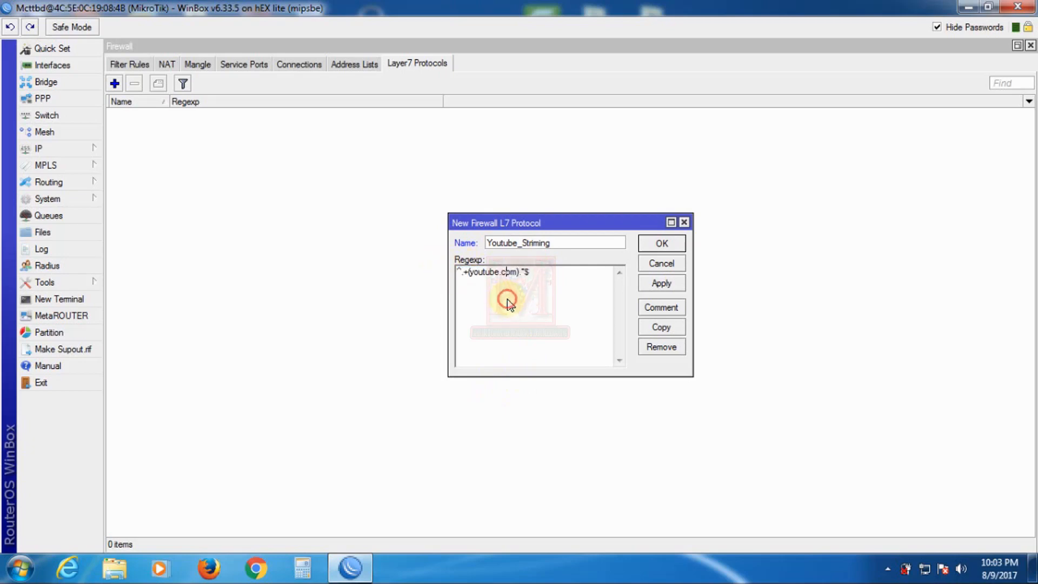
- Add the protocol's name "Youtube_Striming" as its comment and save the Layer7 protocol
left_click(659, 310)
left_click_drag(607, 268, 706, 280)
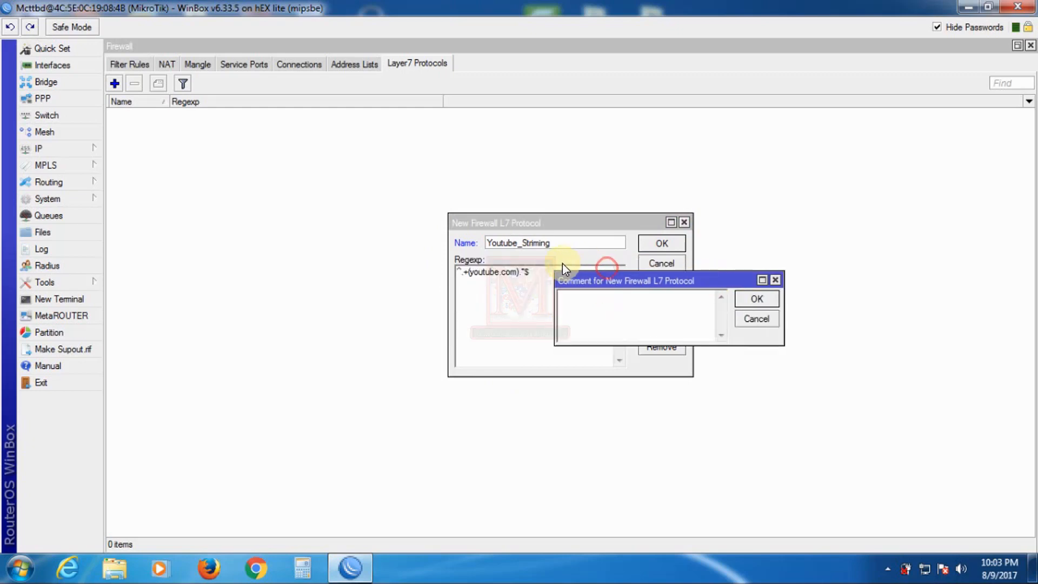
left_click_drag(558, 245, 228, 230)
key("ctrl+c")
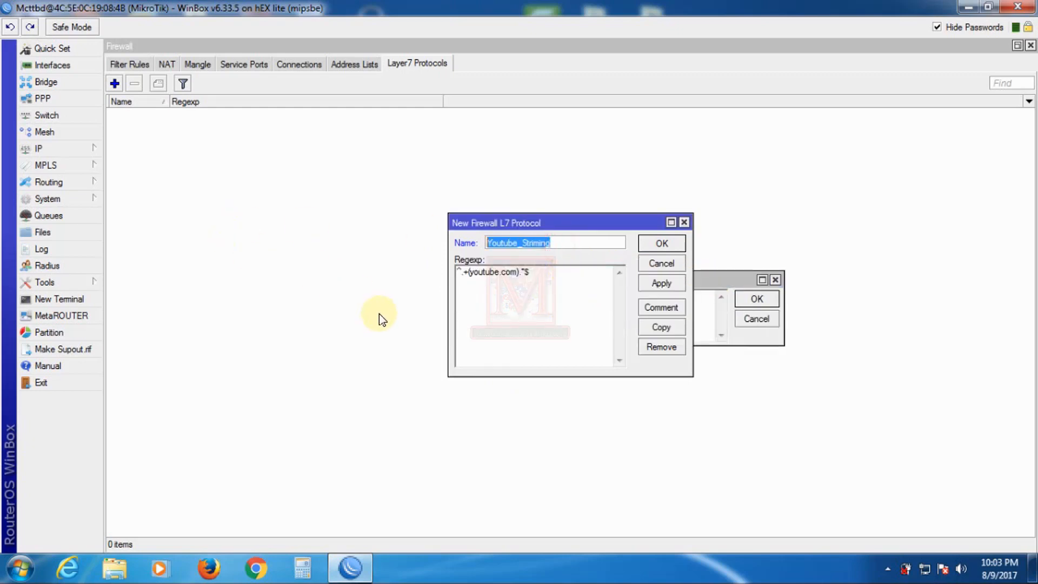
left_click(709, 311)
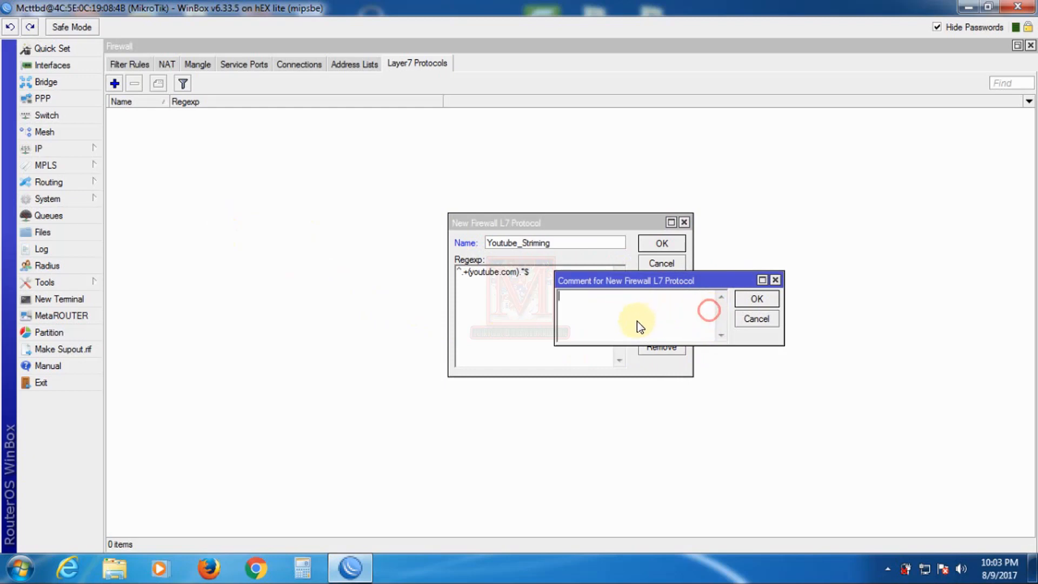
key("ctrl+v")
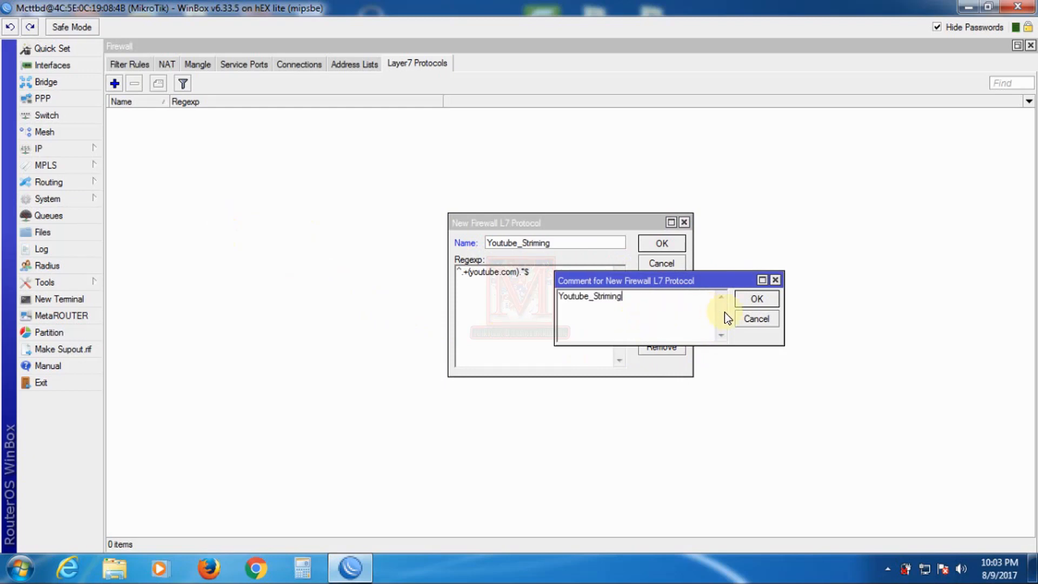
left_click(756, 299)
left_click(661, 285)
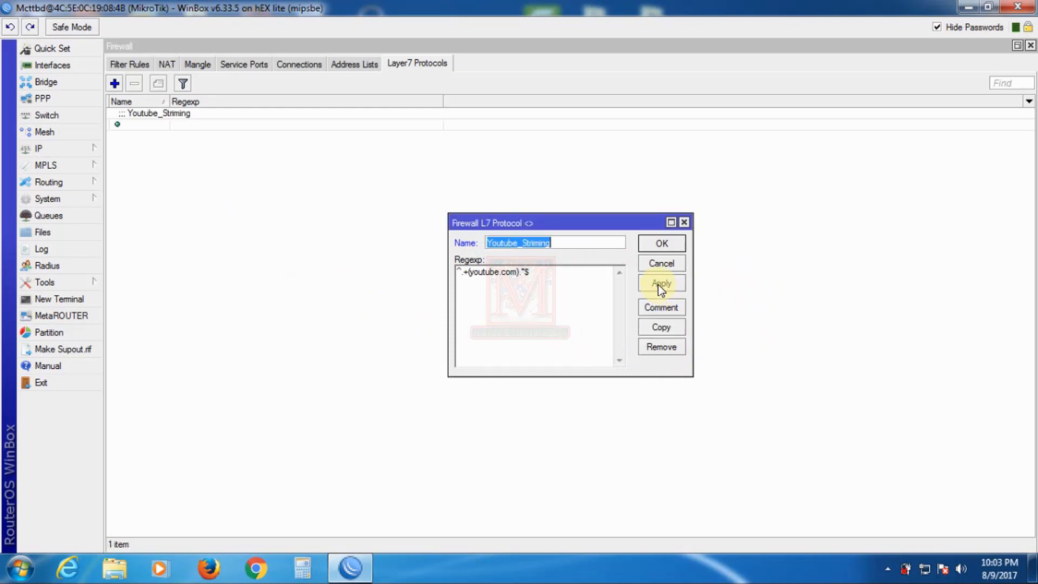
left_click(654, 244)
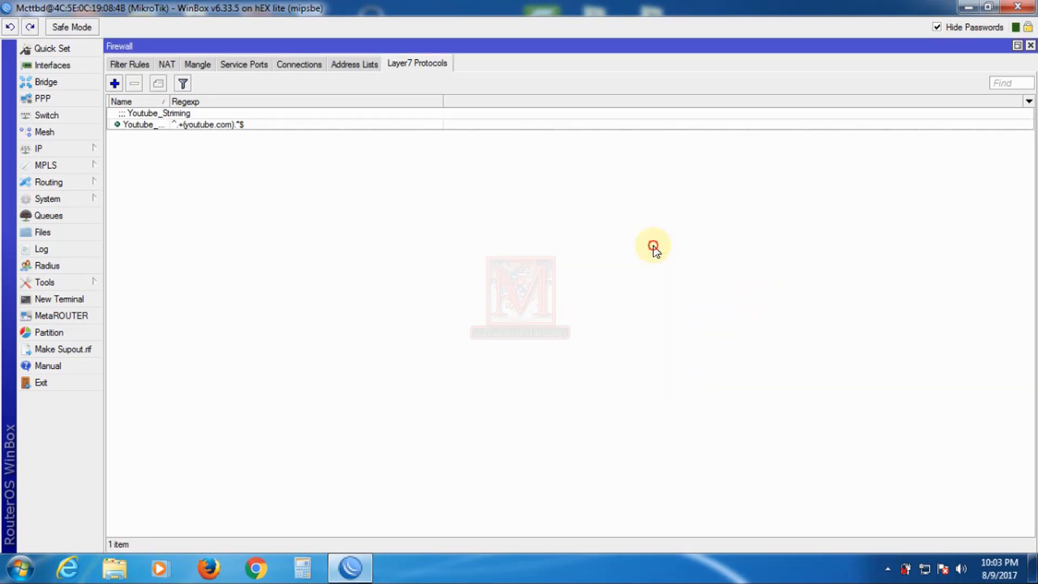
left_click(217, 124)
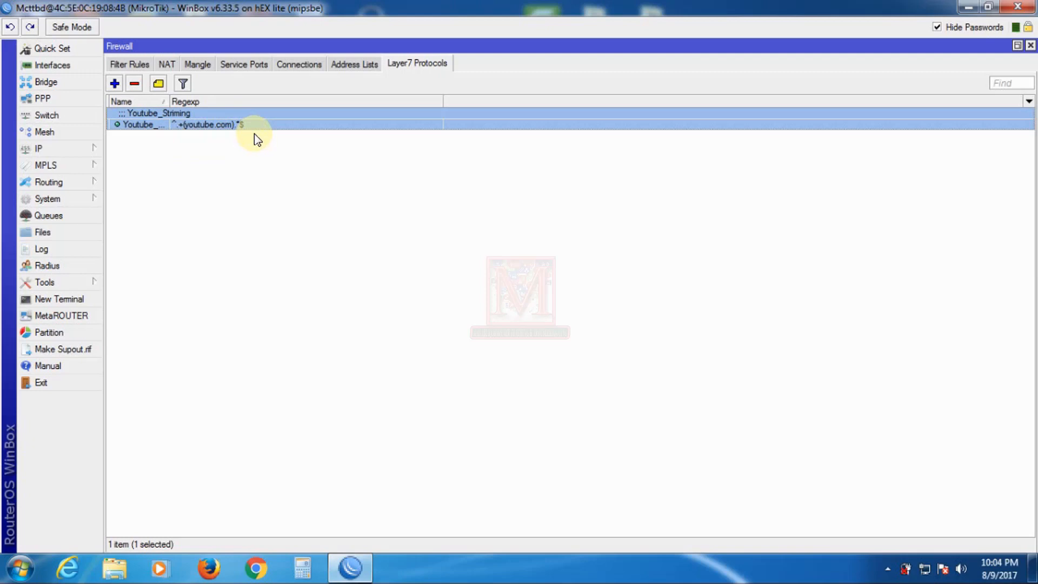
- Start a new firewall address list entry and name it "Youtube_Striming_IP_List"
left_click(361, 67)
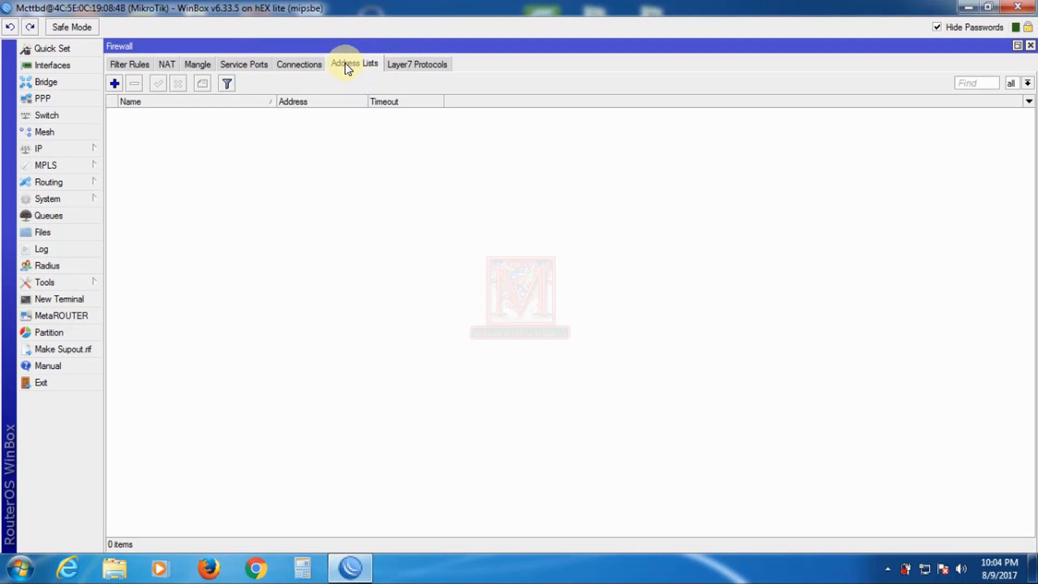
left_click(114, 85)
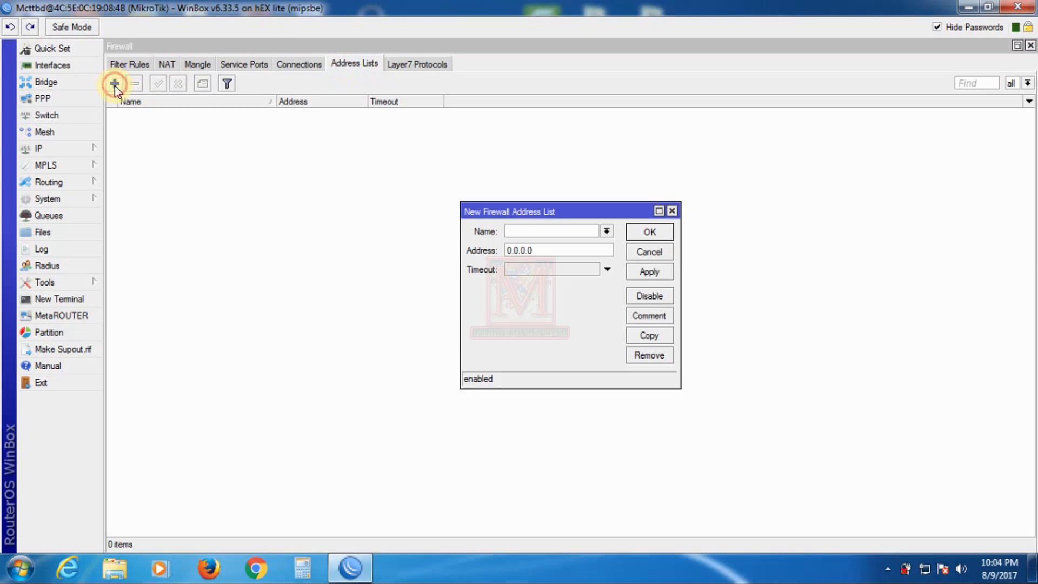
left_click(552, 229)
type("Youtube_Streaming")
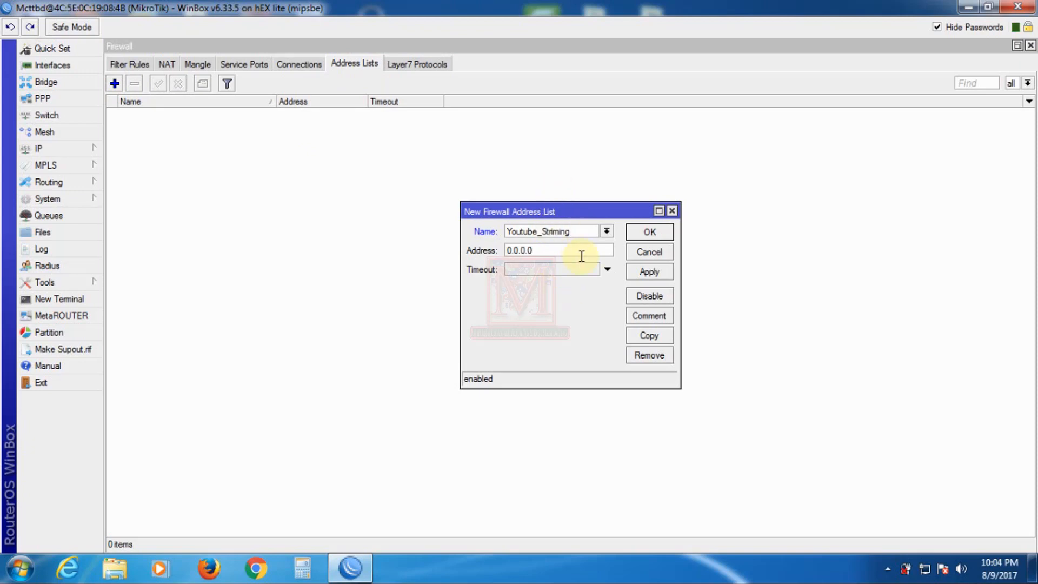
type("_list")
left_click_drag(585, 230, 574, 230)
type("IP_List")
key("Tab")
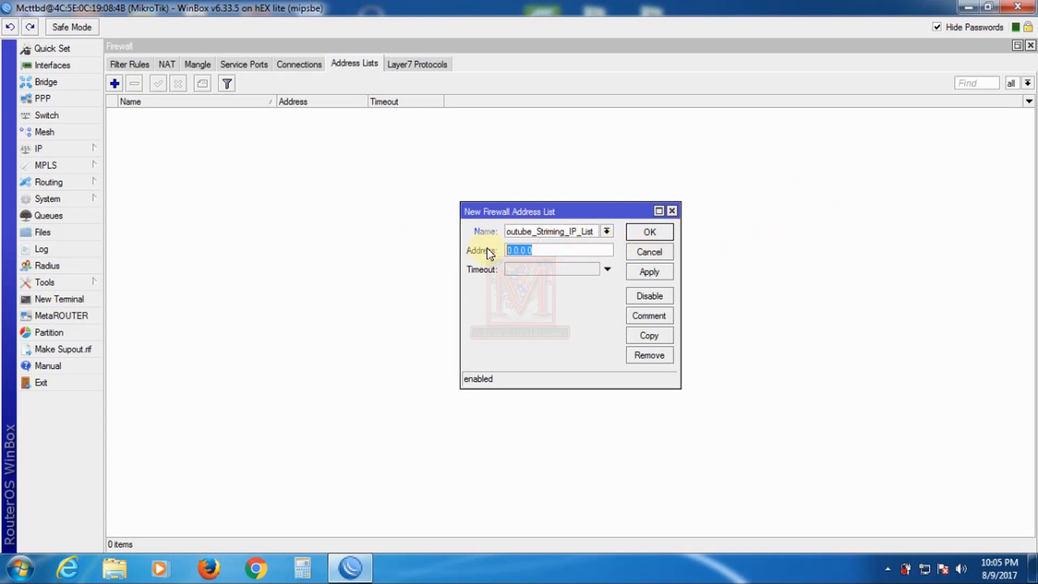
- Look up the computer's IPv4 address in the Local Area Connection details, then close the network windows
right_click(926, 572)
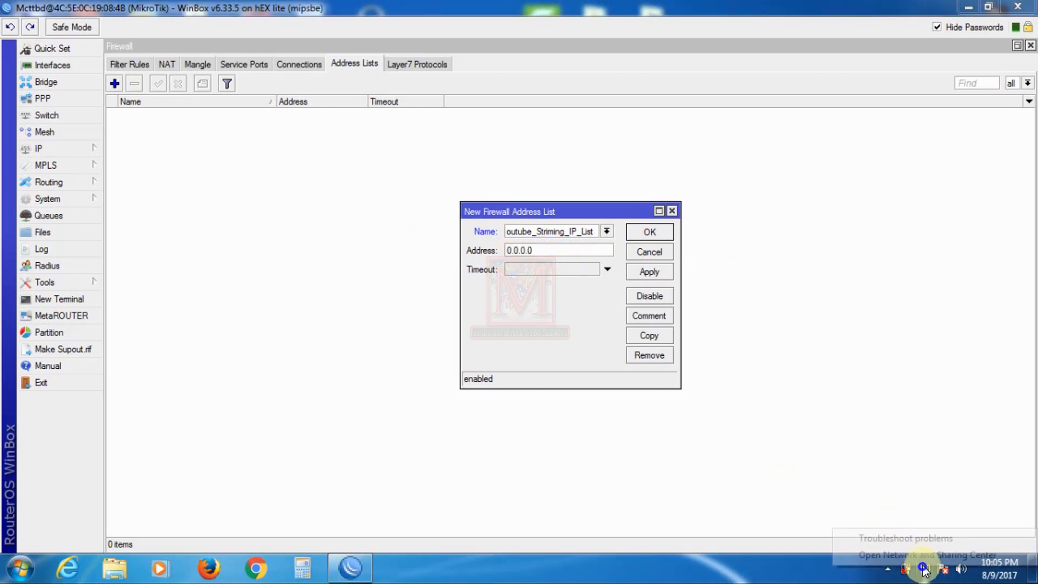
left_click(919, 556)
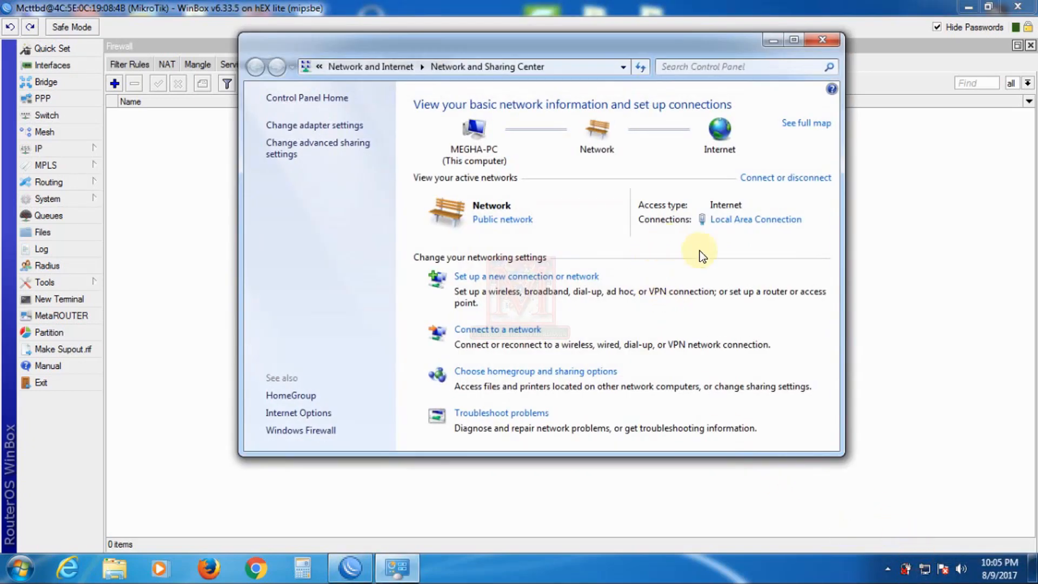
left_click(740, 220)
left_click(433, 277)
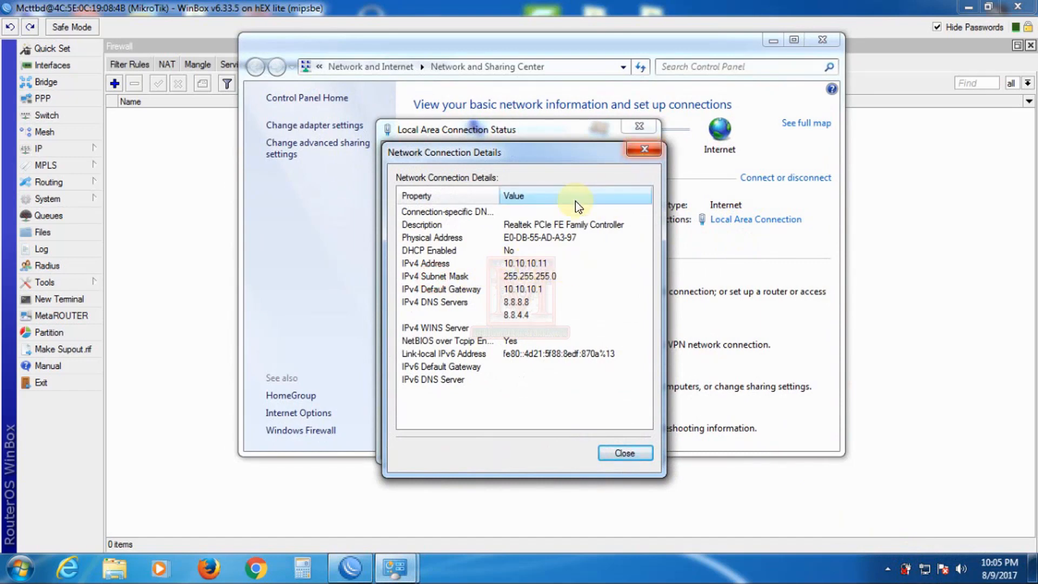
left_click(643, 149)
left_click(638, 126)
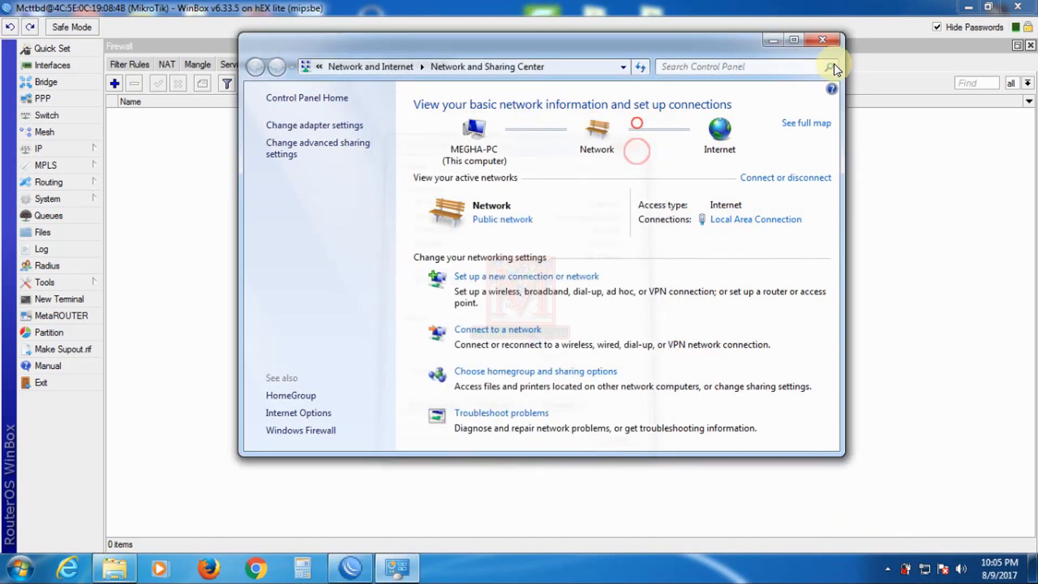
left_click(824, 41)
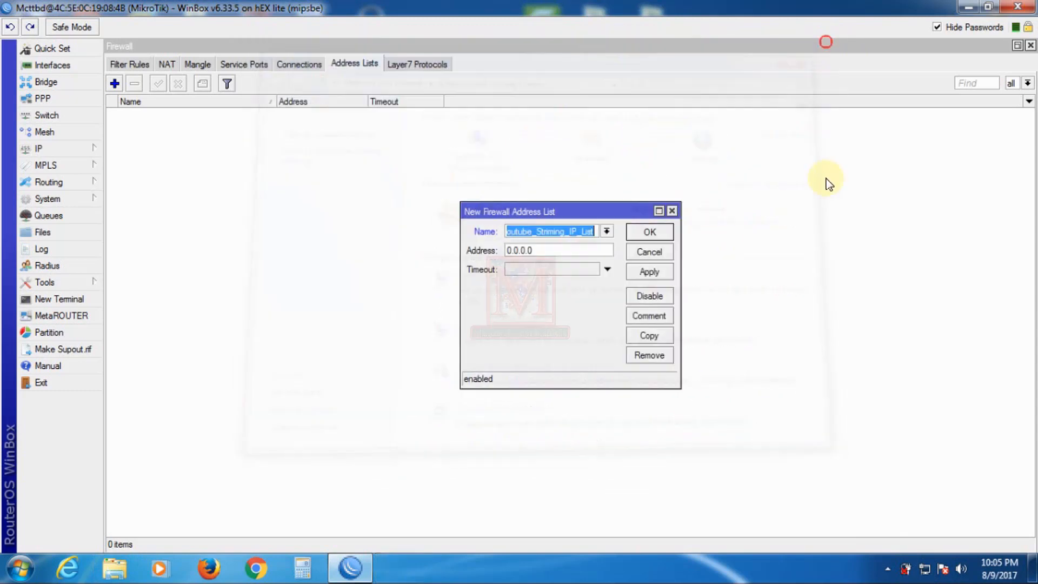
- Set the address list entry's address to 10.10.10.11 and give it the comment "Youtube_Video"
left_click(541, 250)
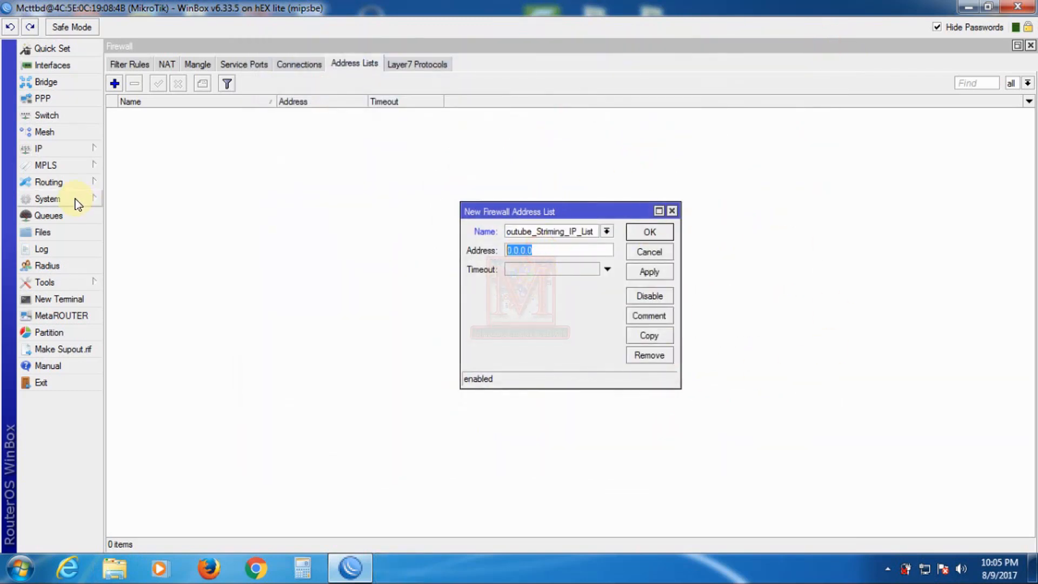
type("10.10.10.11")
left_click(643, 317)
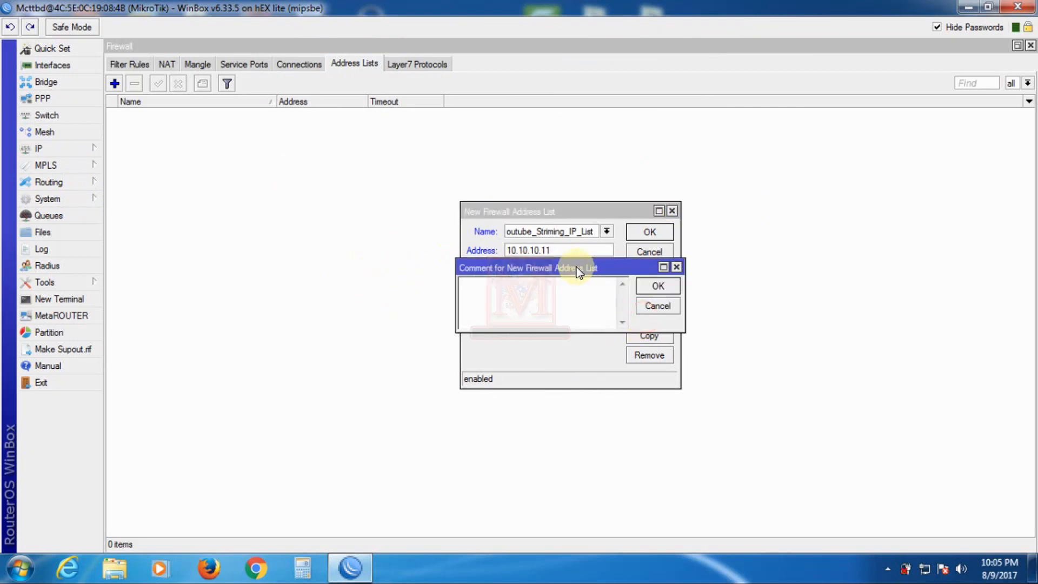
left_click_drag(576, 267, 652, 278)
key("ctrl+v")
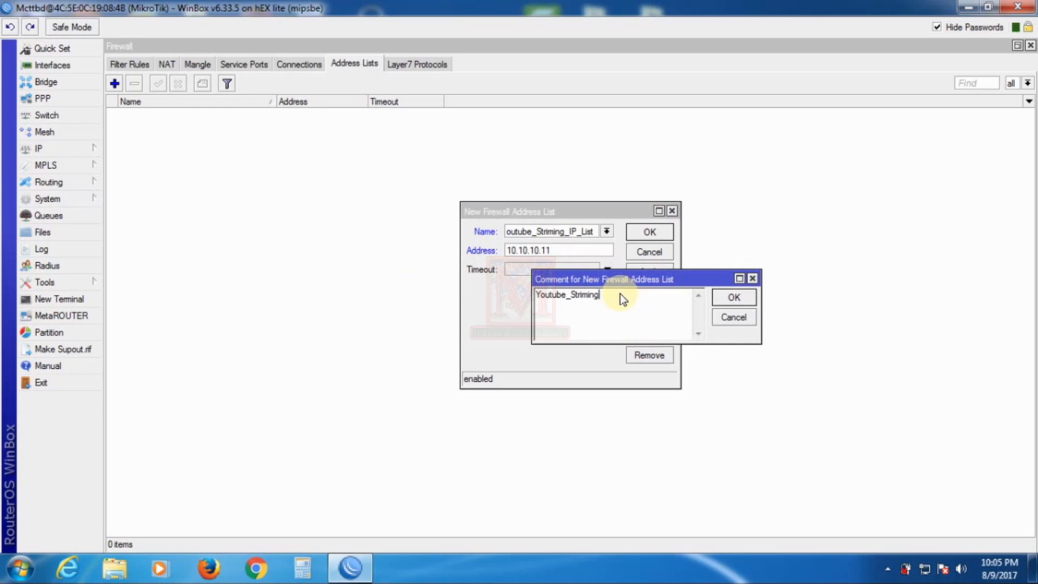
key("BackSpace")
key("BackSpace")
key("BackSpace")
key("BackSpace")
key("BackSpace")
key("BackSpace")
key("BackSpace")
key("BackSpace")
type("Video")
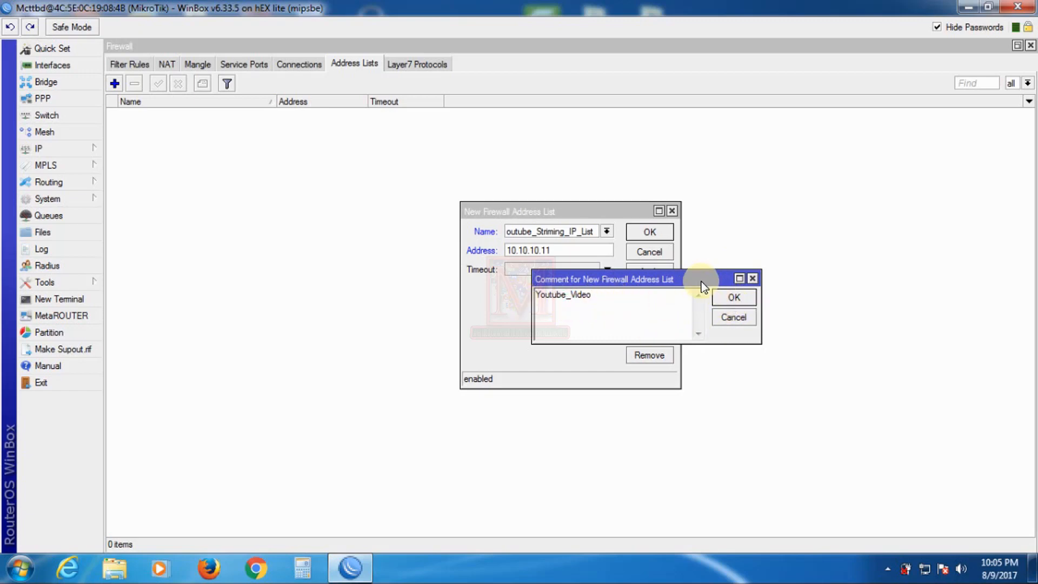
left_click(733, 299)
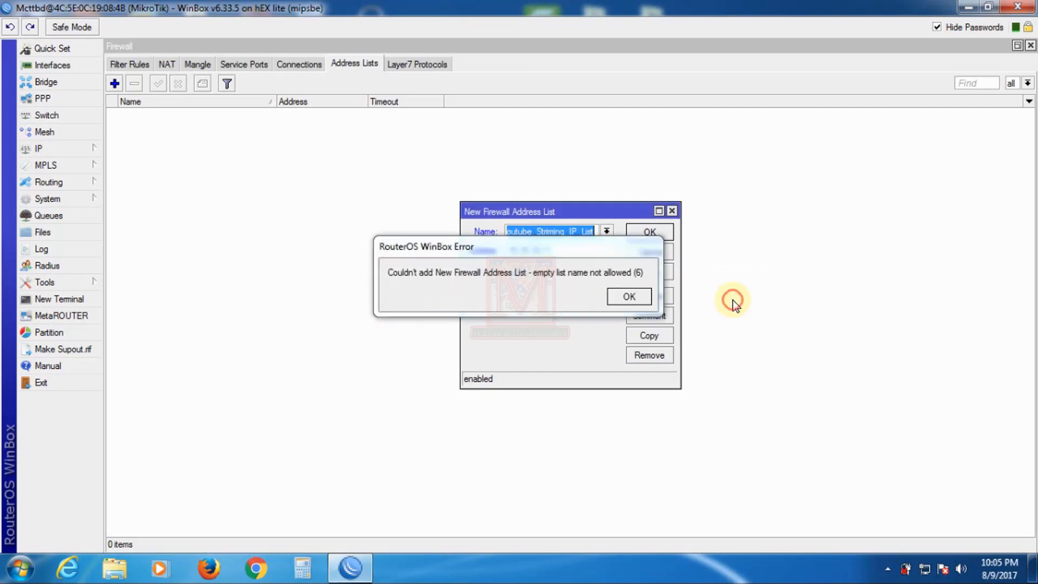
- Dismiss the error, then apply and save the new address list entry
left_click(630, 297)
left_click(550, 250)
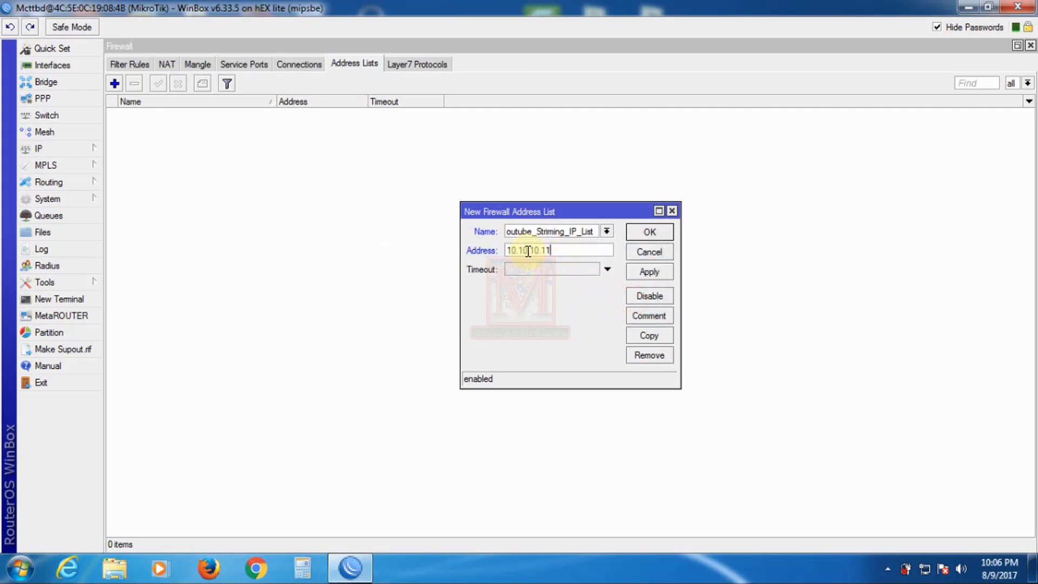
left_click(577, 231)
left_click(653, 271)
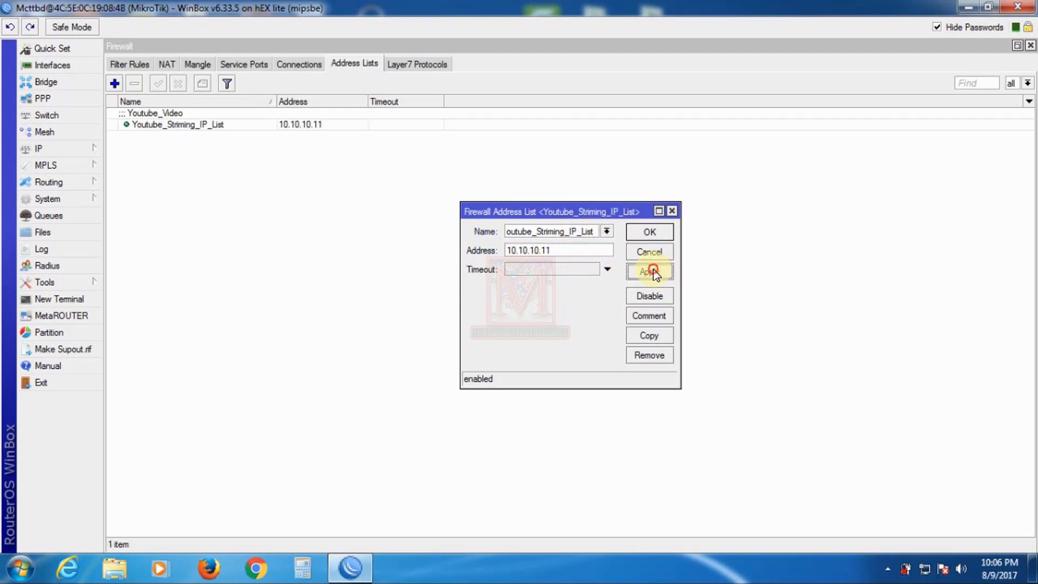
left_click(650, 232)
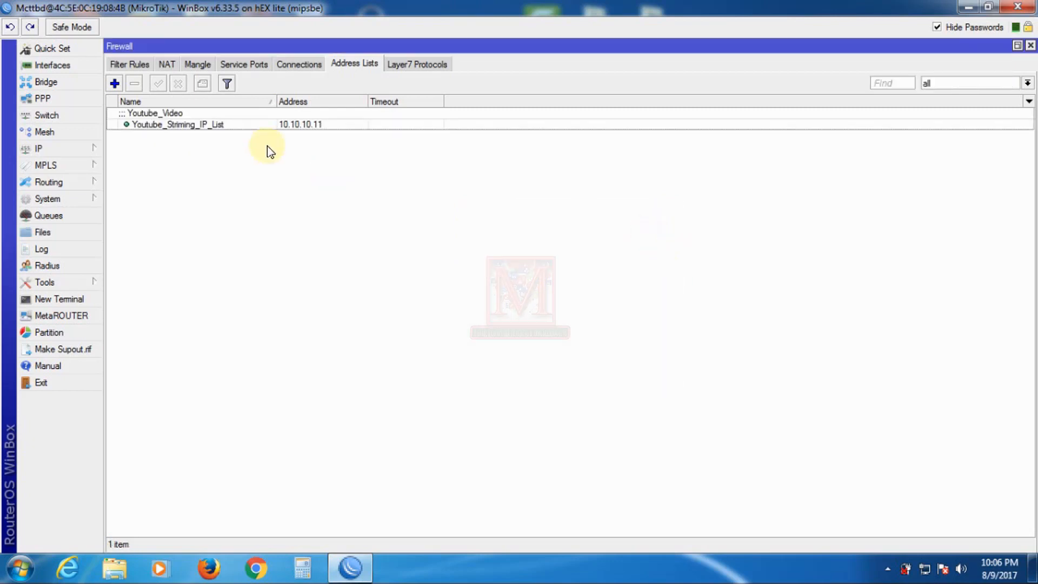
- Review the saved address list entry and the YouTube Layer7 protocol entry in the firewall
left_click(241, 123)
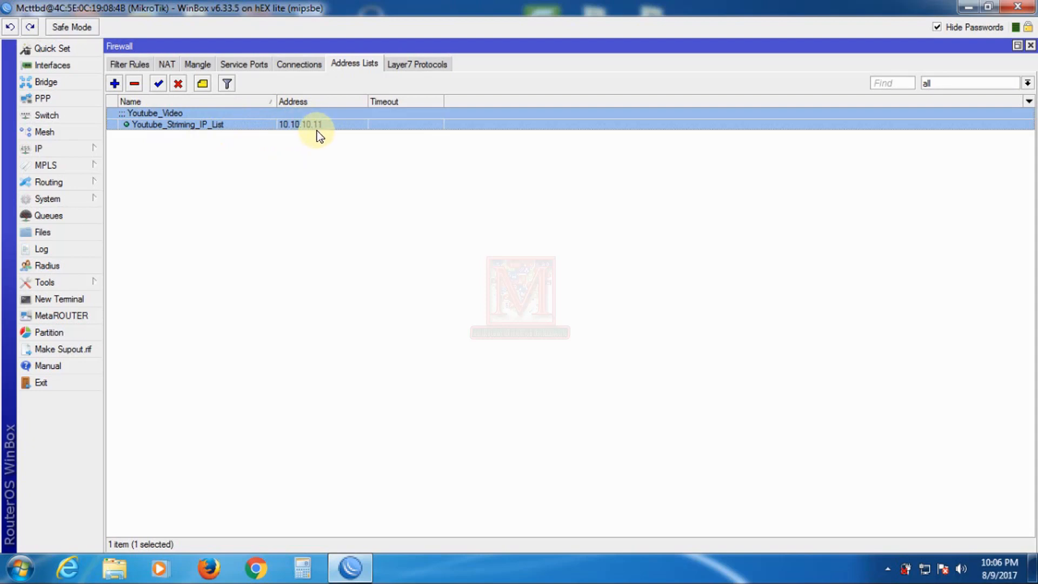
left_click(431, 66)
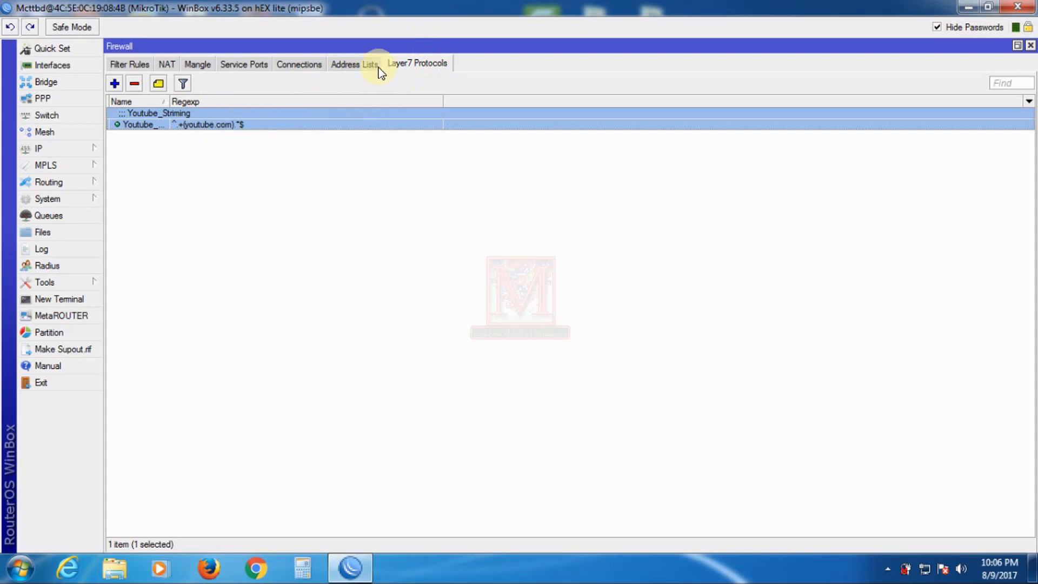
left_click(356, 64)
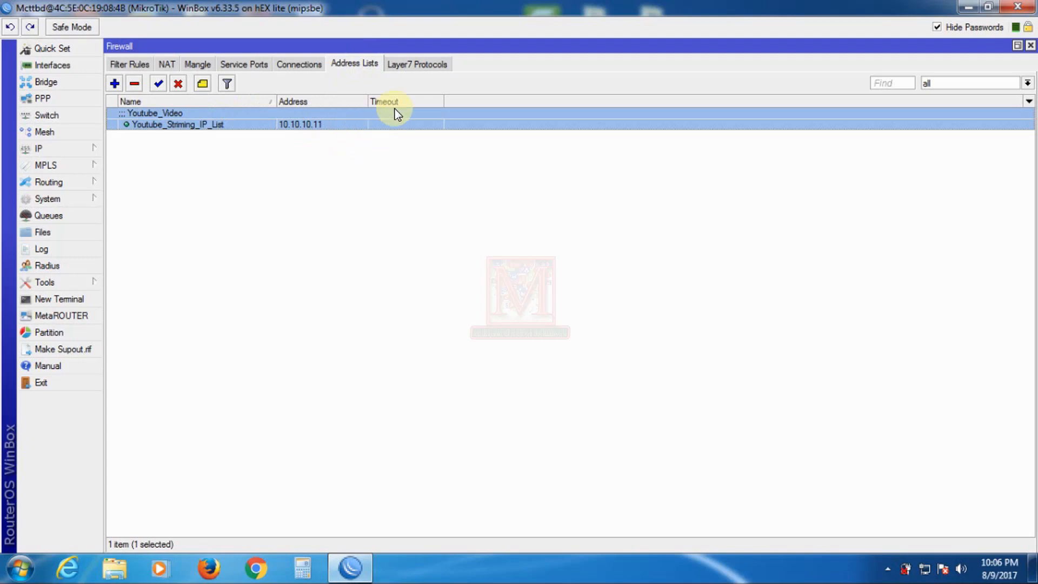
- Start a new mangle rule on the prerouting chain with ether5_LAN as its incoming interface
left_click(198, 64)
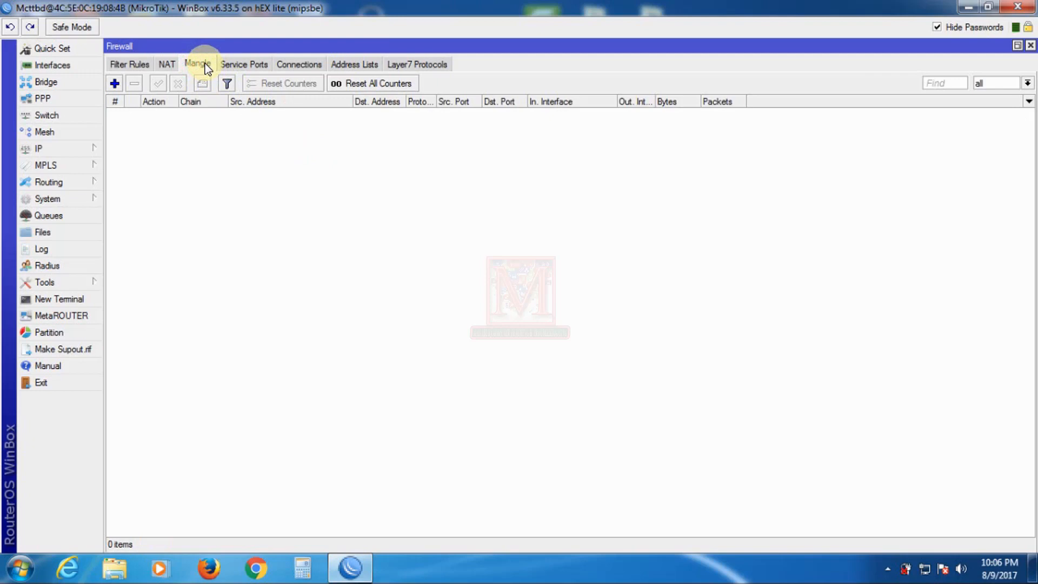
left_click(114, 83)
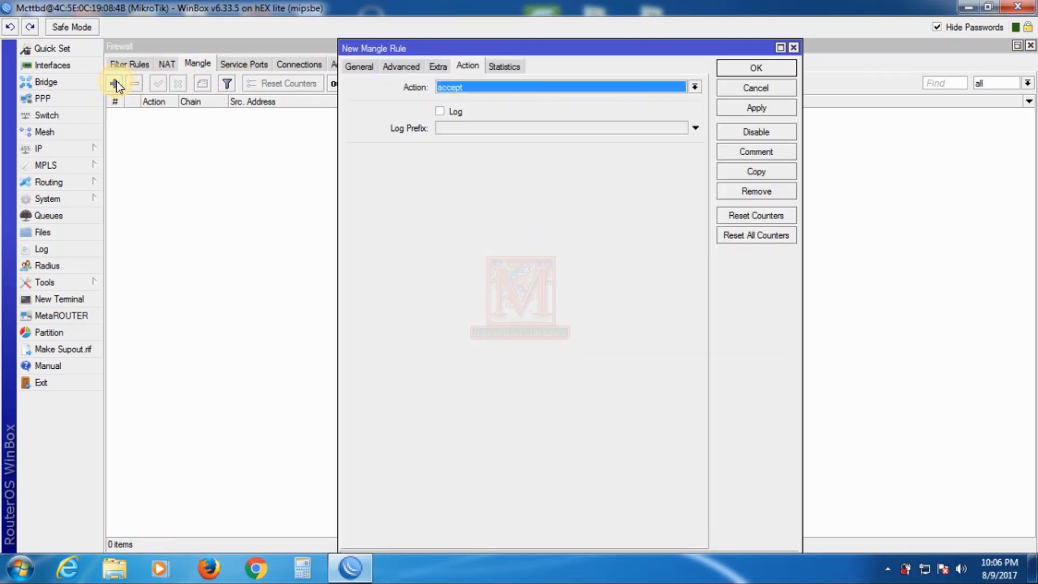
left_click(353, 69)
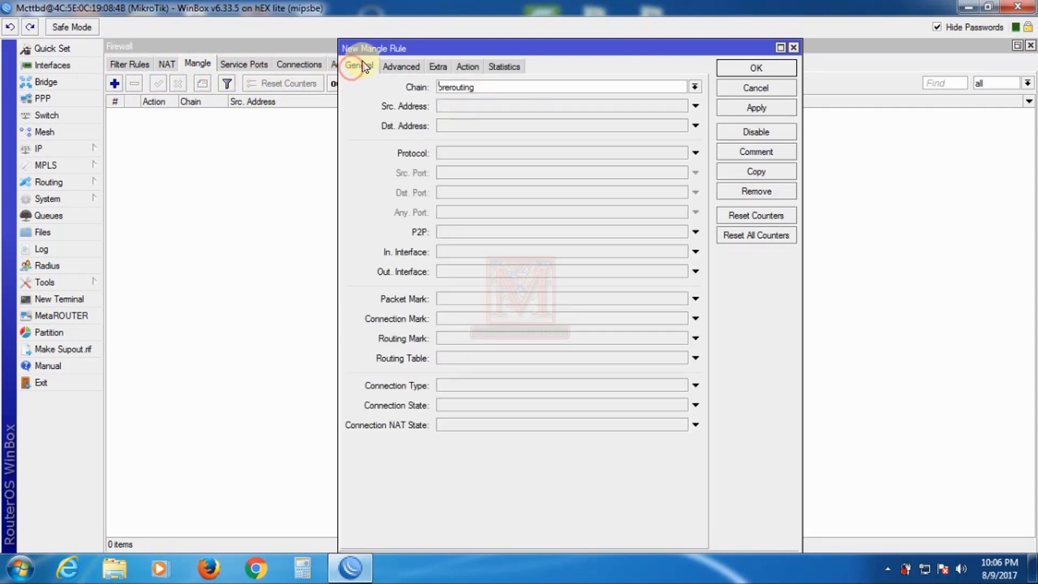
left_click(485, 88)
left_click_drag(419, 82, 360, 73)
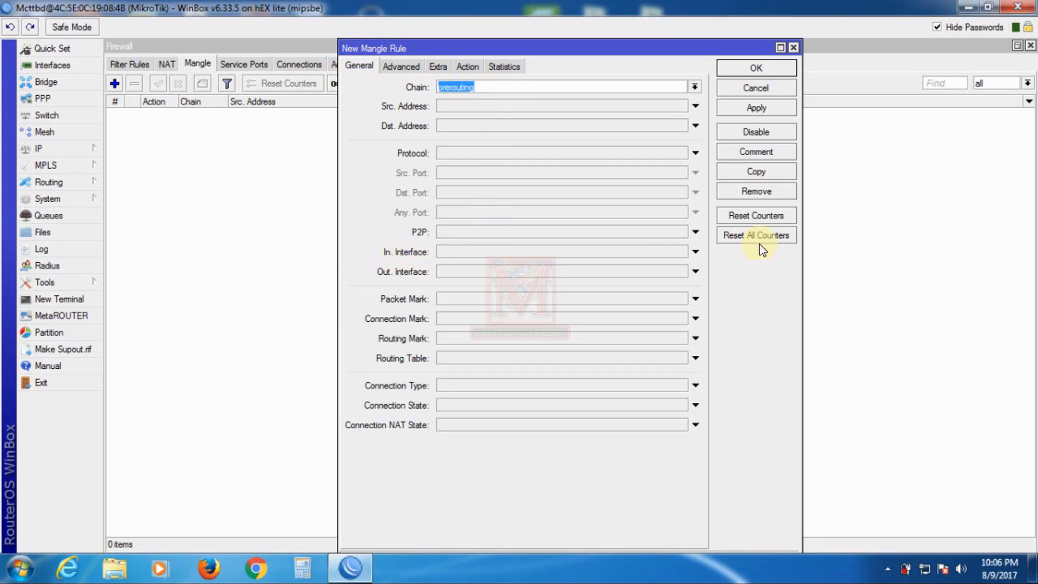
left_click(676, 255)
left_click(679, 252)
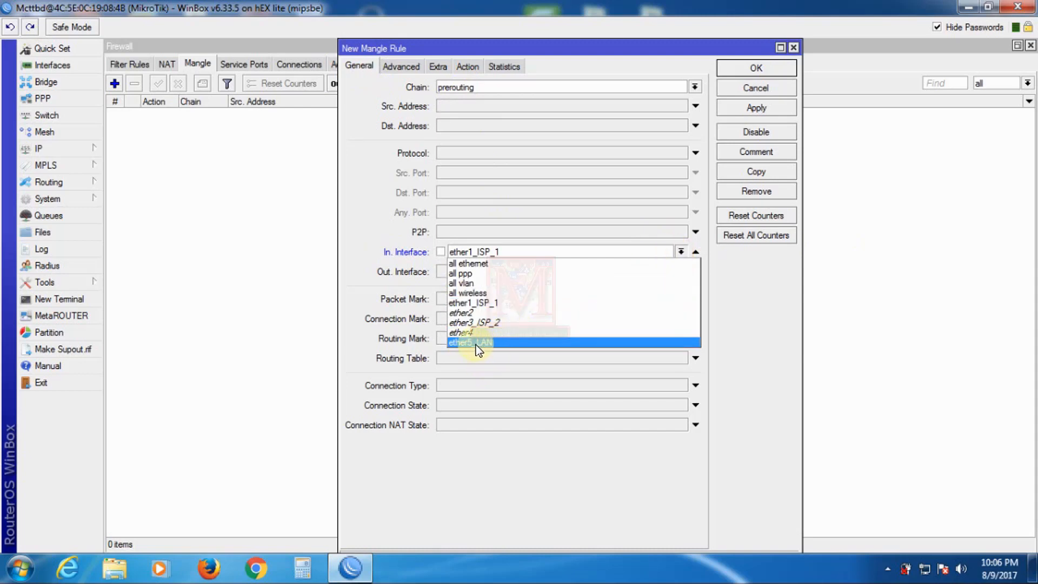
left_click(461, 343)
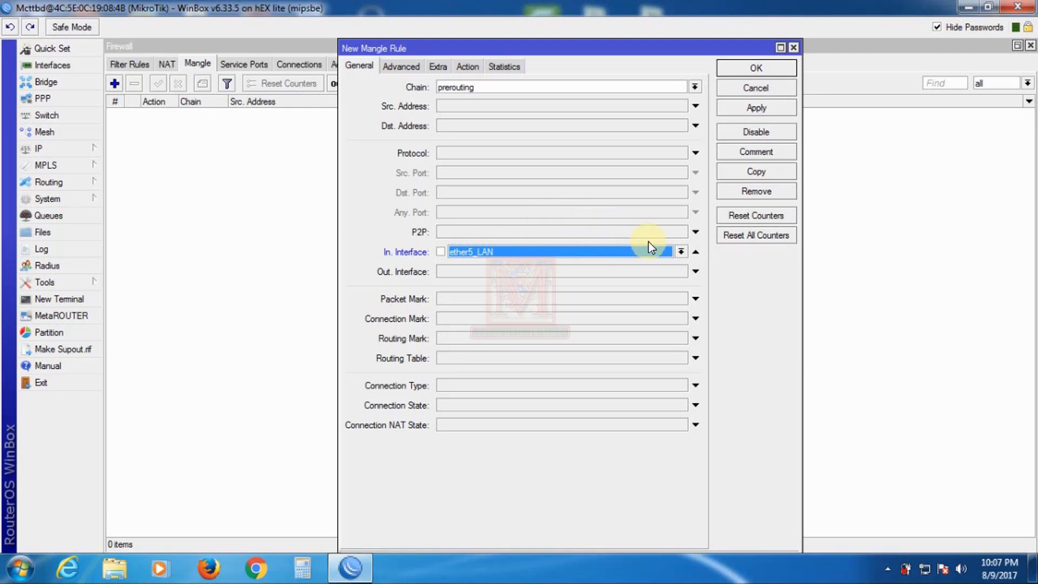
left_click(680, 252)
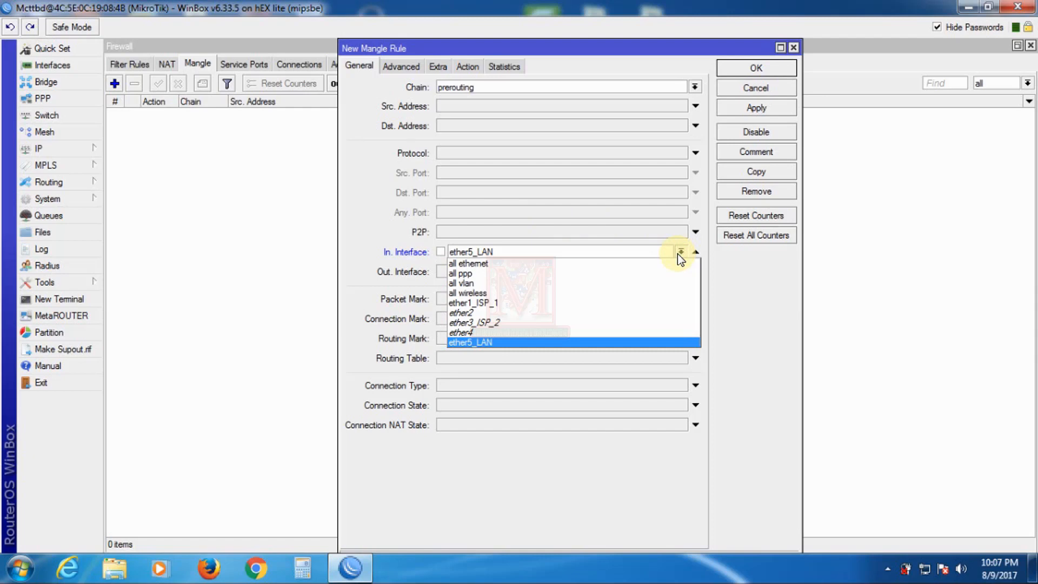
left_click(484, 342)
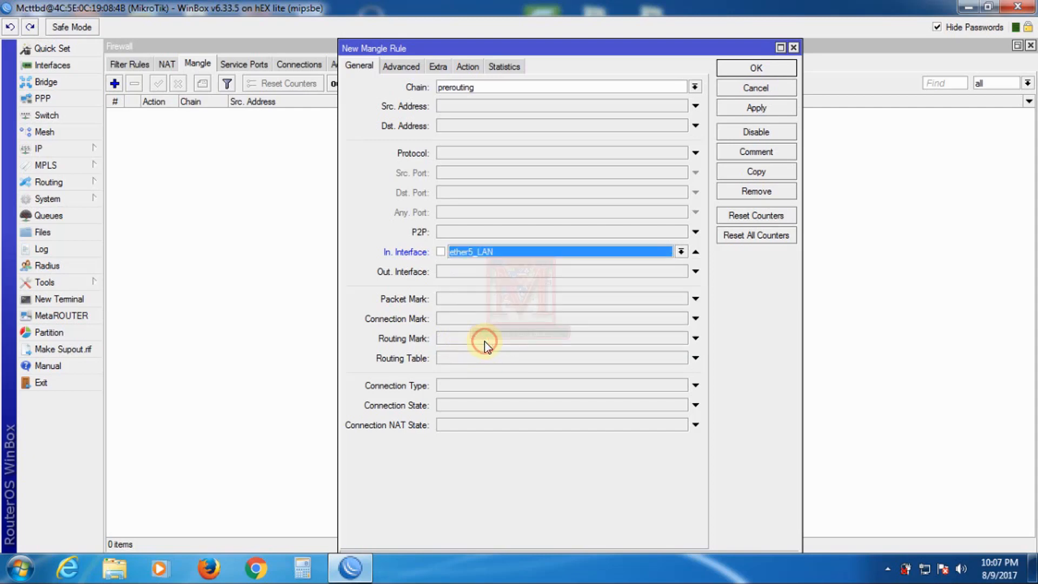
left_click(644, 254)
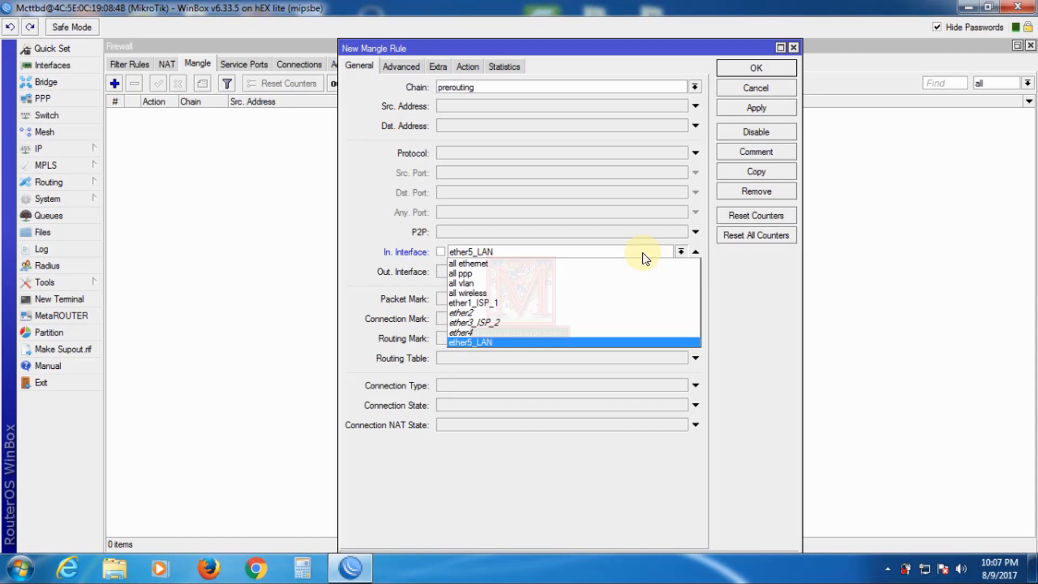
left_click(756, 301)
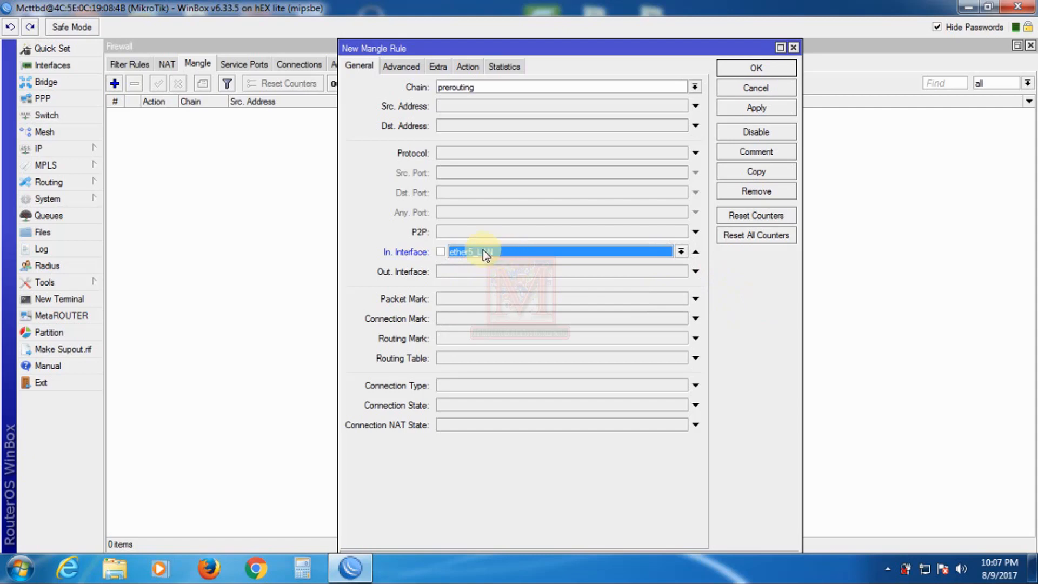
- Set the new mangle rule's source address list to Youtube_Striming_IP_List
left_click(403, 66)
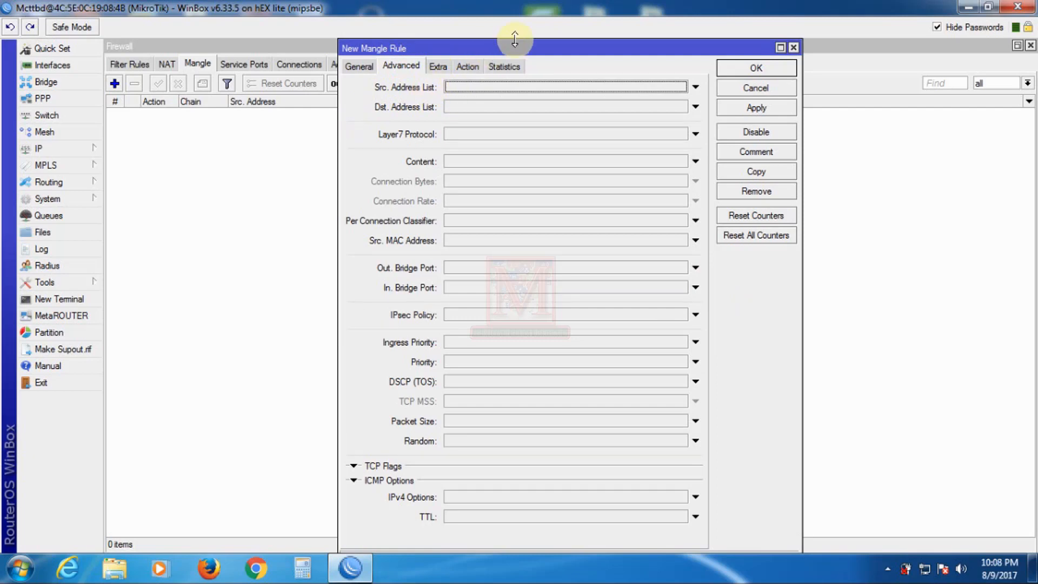
left_click_drag(518, 47, 434, 162)
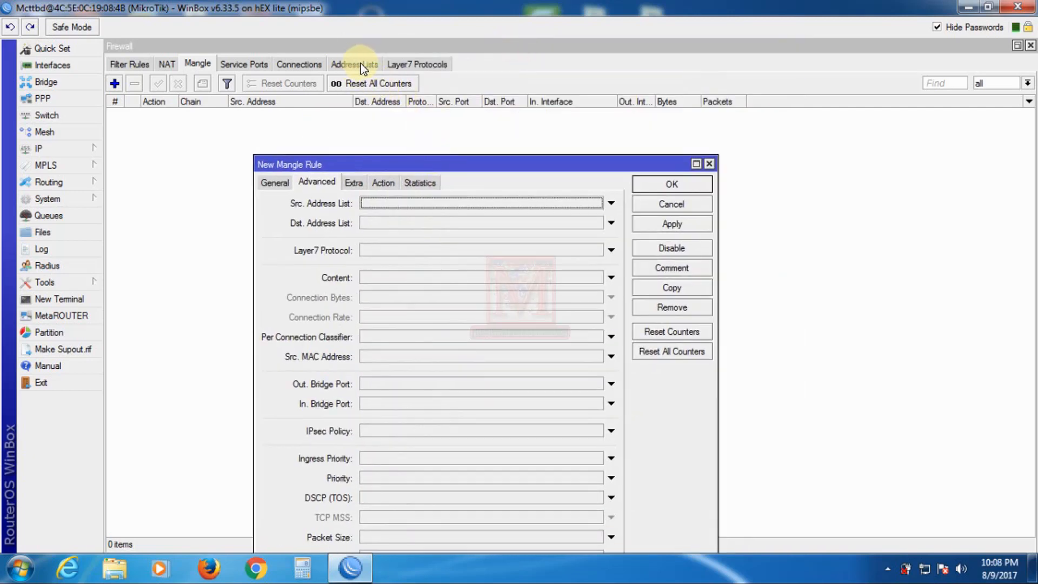
left_click(613, 204)
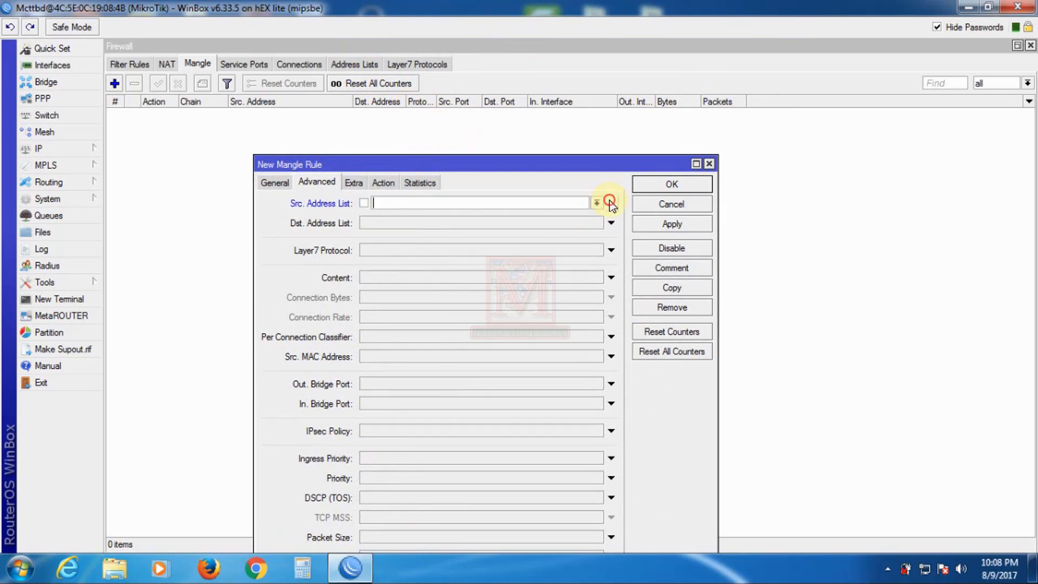
left_click(595, 204)
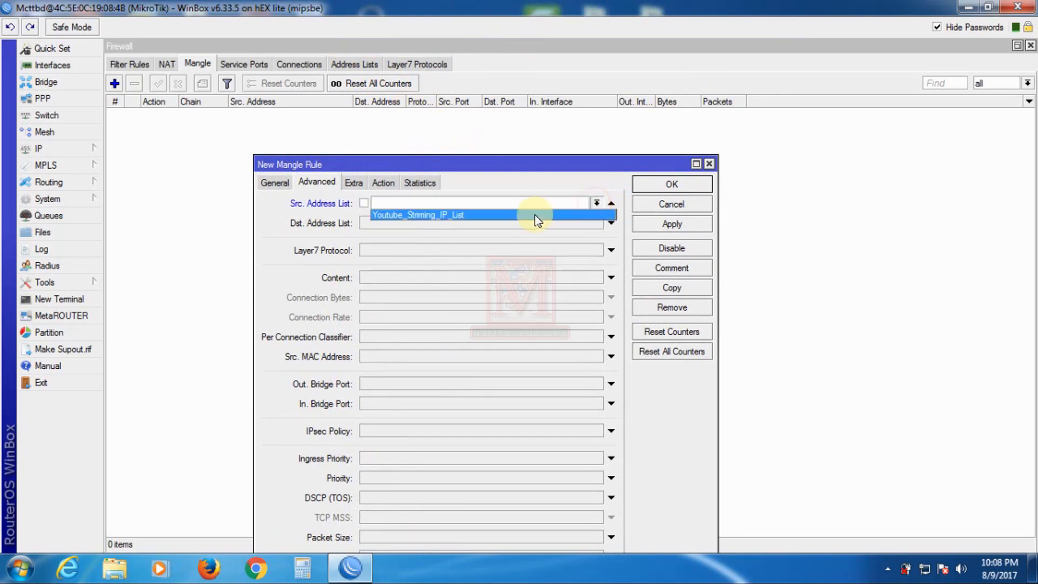
left_click(458, 220)
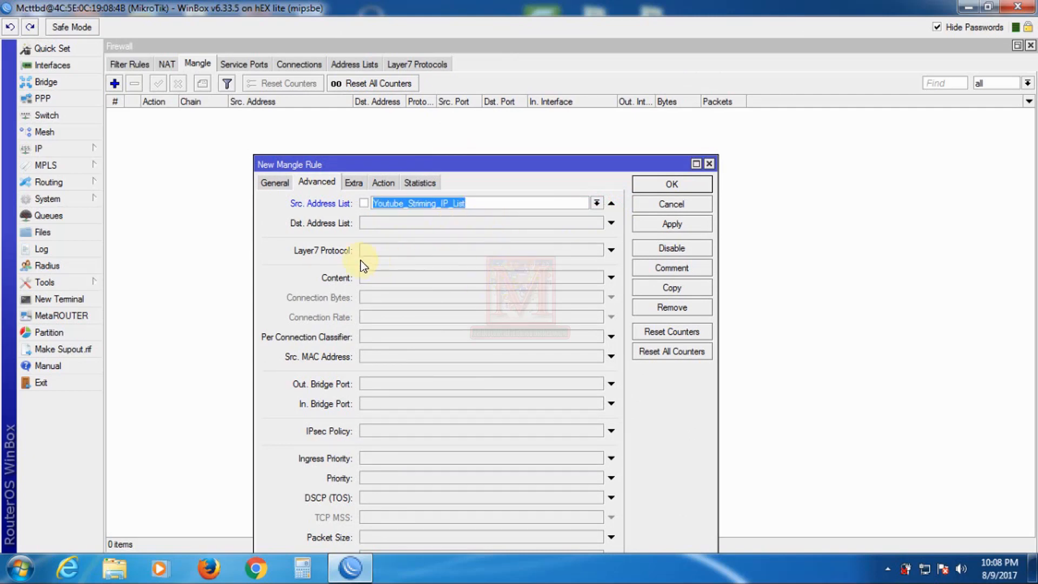
- Set the mangle rule's Layer7 protocol to Youtube_Striming
left_click(547, 250)
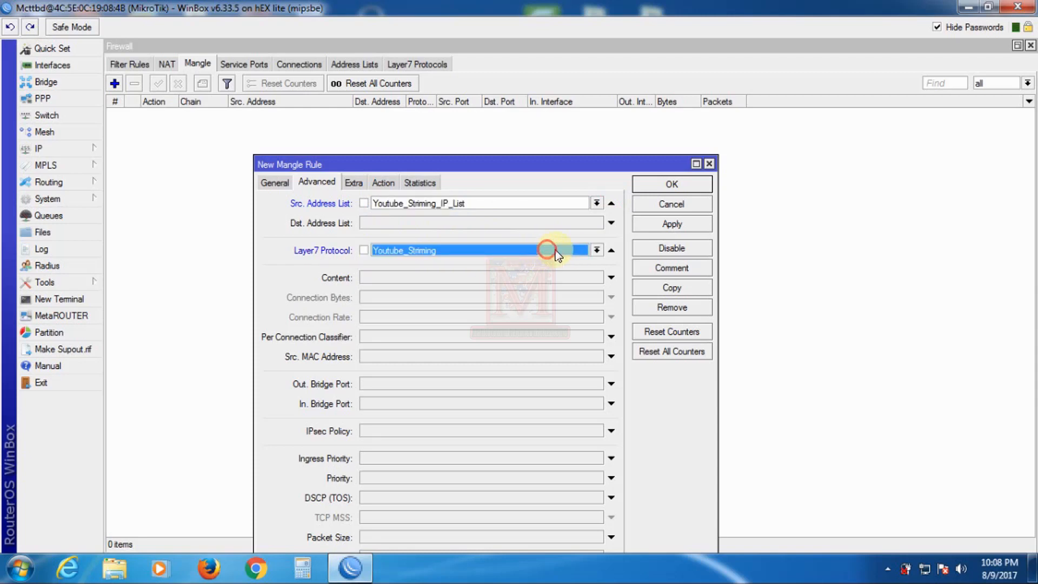
left_click(596, 250)
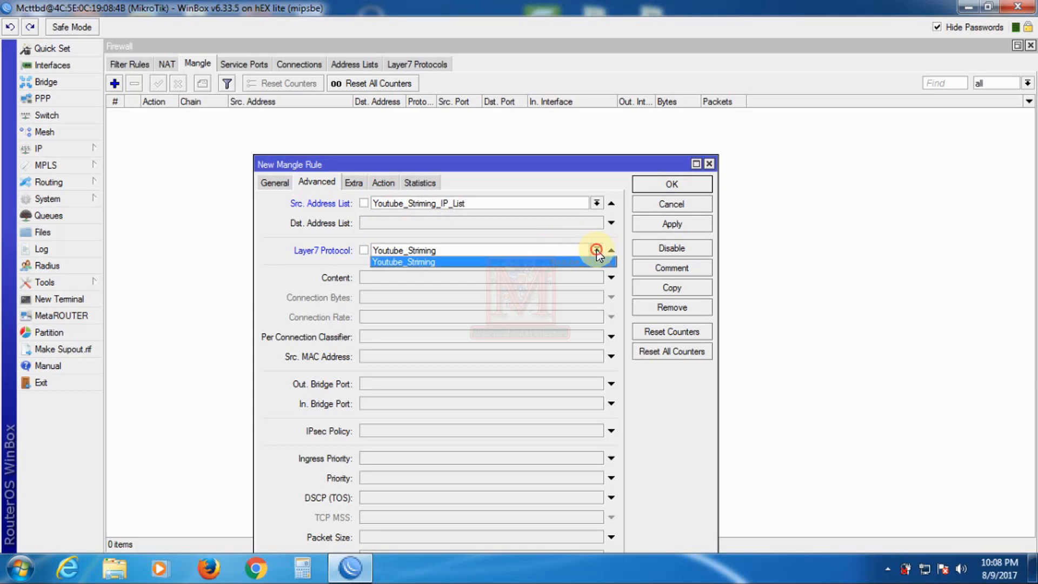
left_click(407, 263)
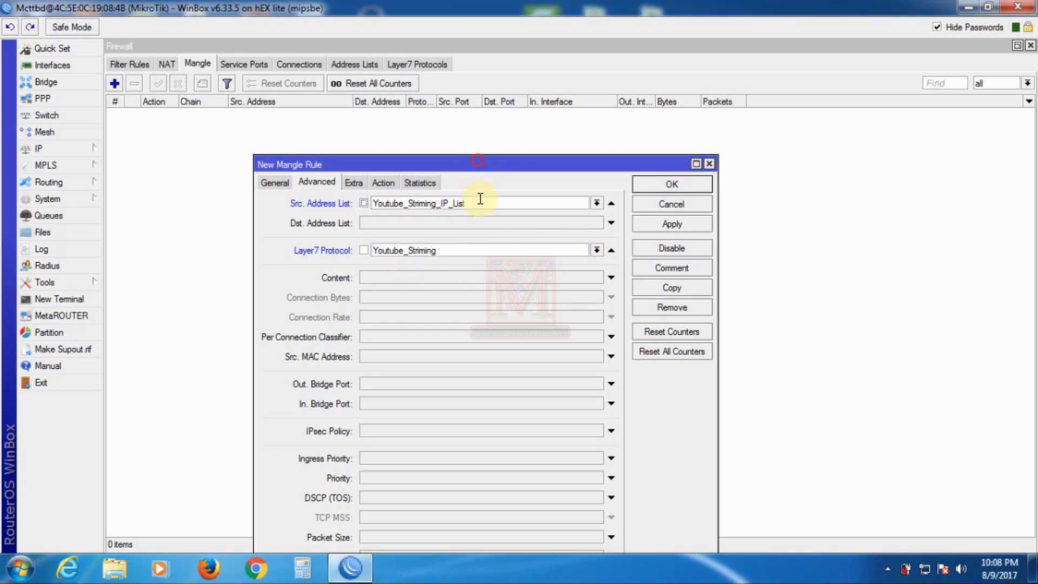
left_click(475, 164)
left_click_drag(457, 165, 460, 130)
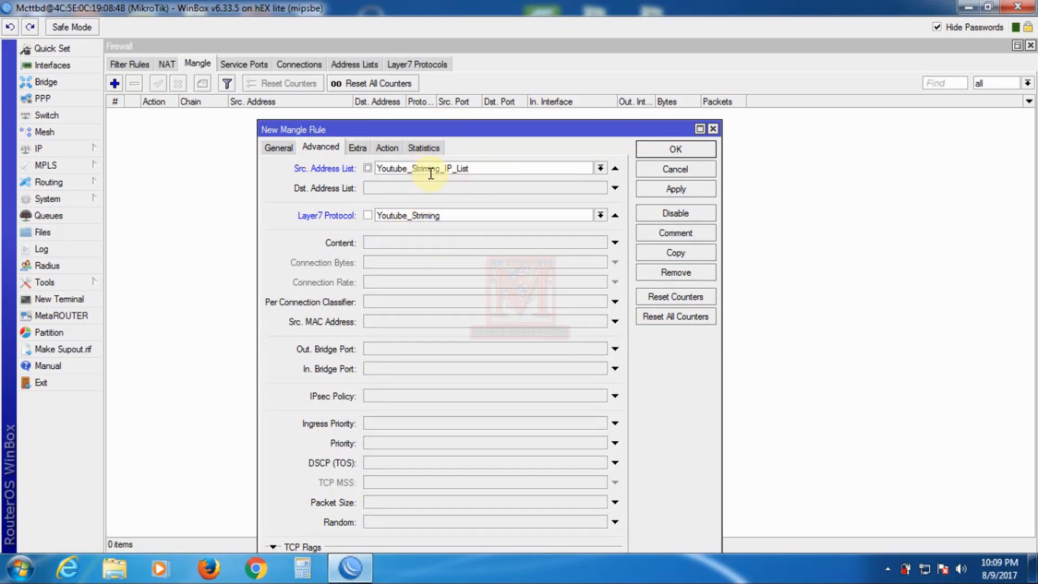
- Set the rule's action to mark connection with the new connection mark "Youtube_Striming_Mark_conn" and turn off passthrough
left_click(387, 148)
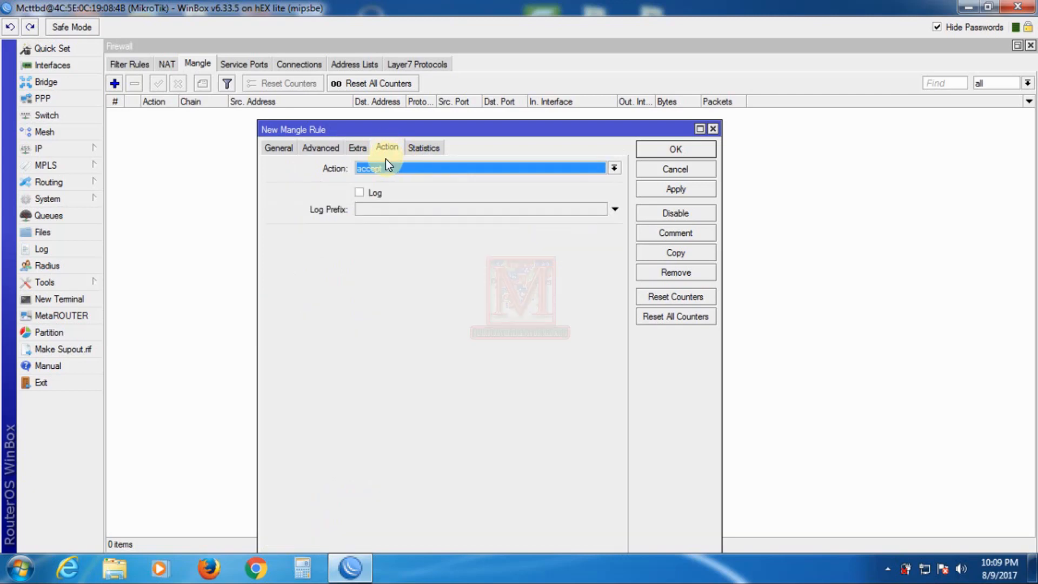
left_click(405, 169)
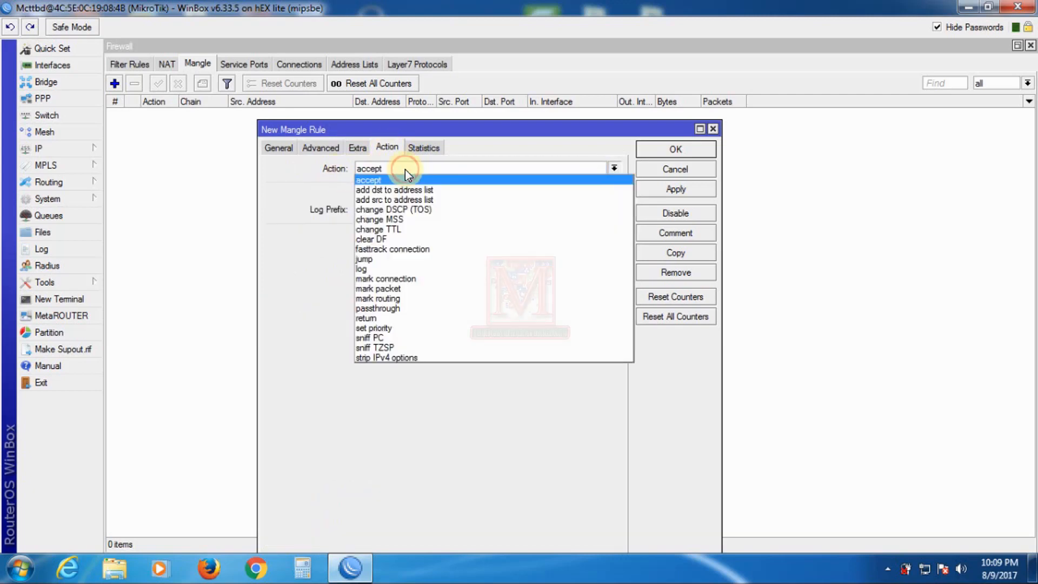
left_click(377, 279)
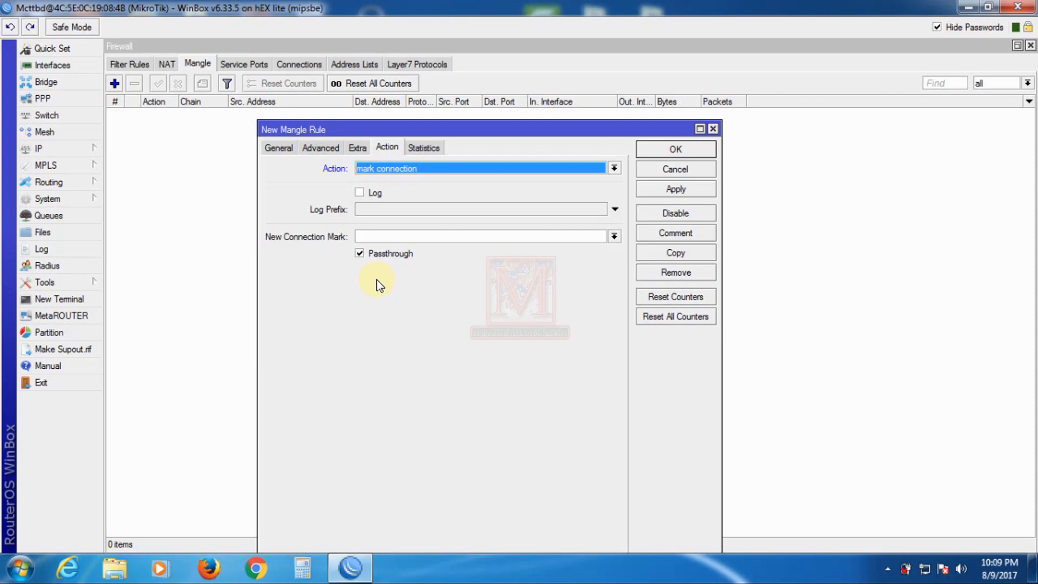
left_click(480, 234)
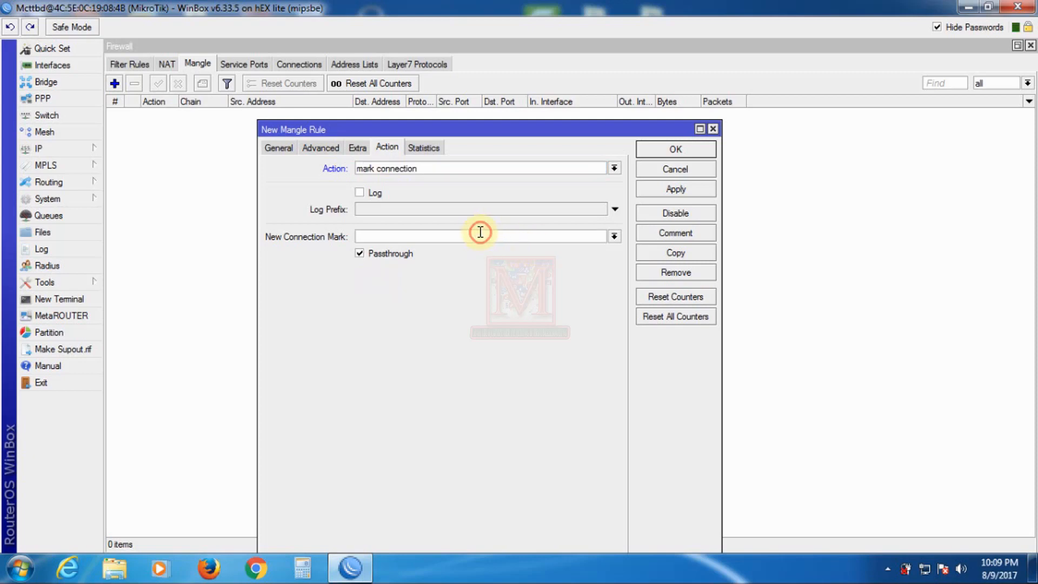
type("You")
key("BackSpace")
key("BackSpace")
type("Youtube_Striming_")
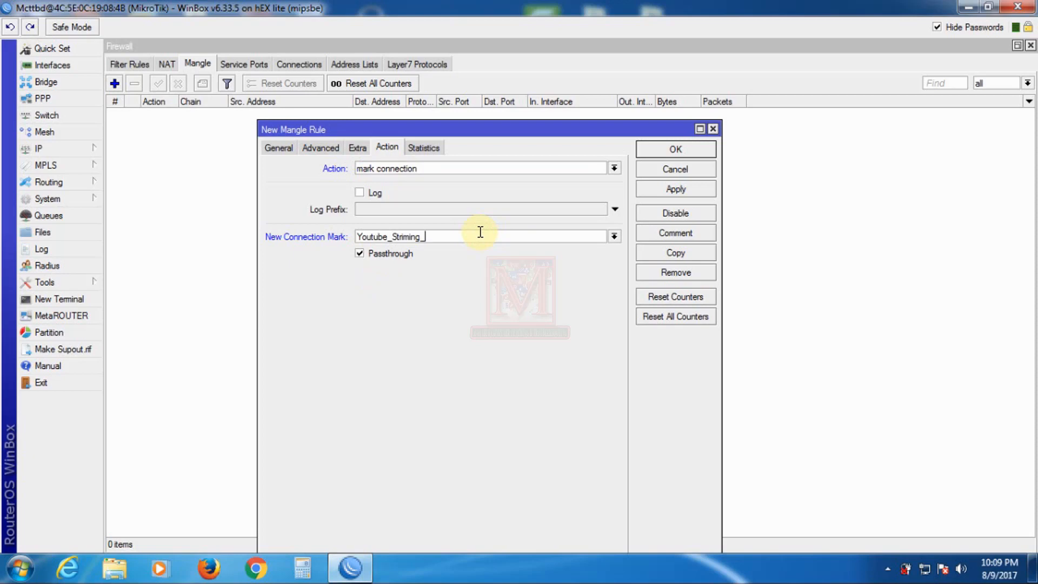
type("Mark_conn")
left_click(360, 254)
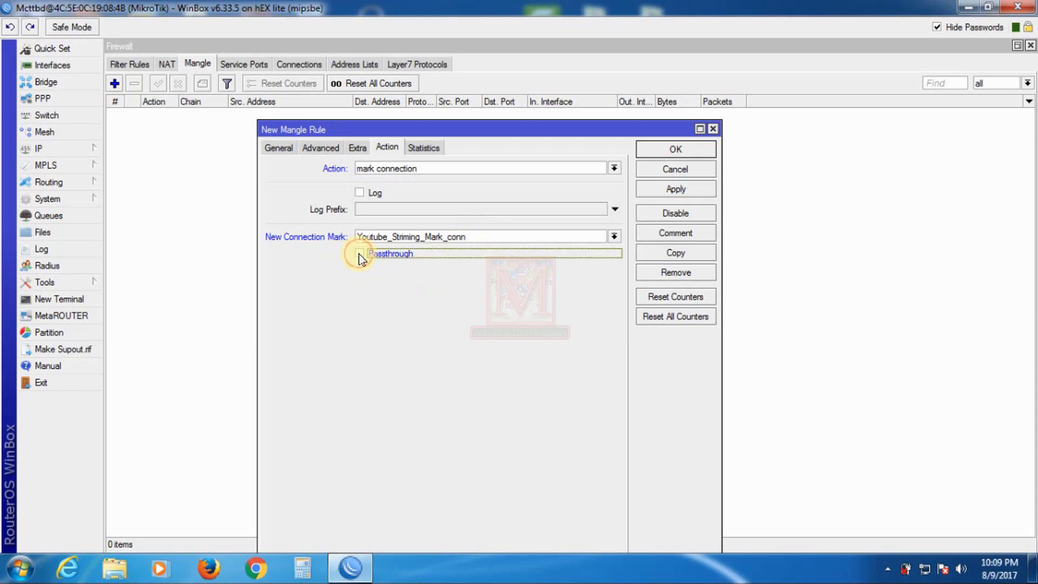
- Copy the connection mark name Youtube_Striming_Mark_conn into the rule's comment, then apply and save the rule
left_click(476, 232)
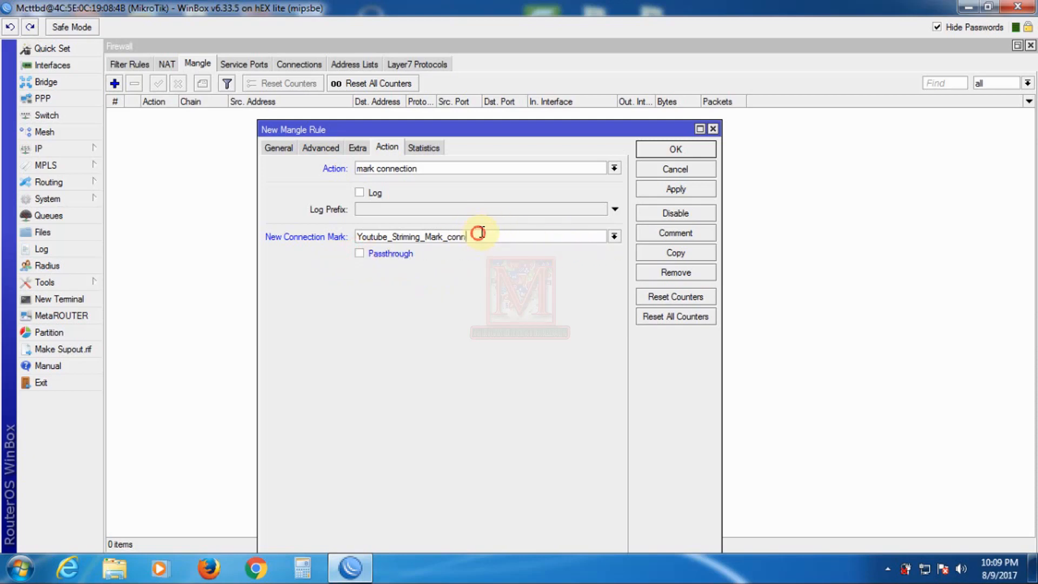
double_click(506, 236)
key("ctrl+c")
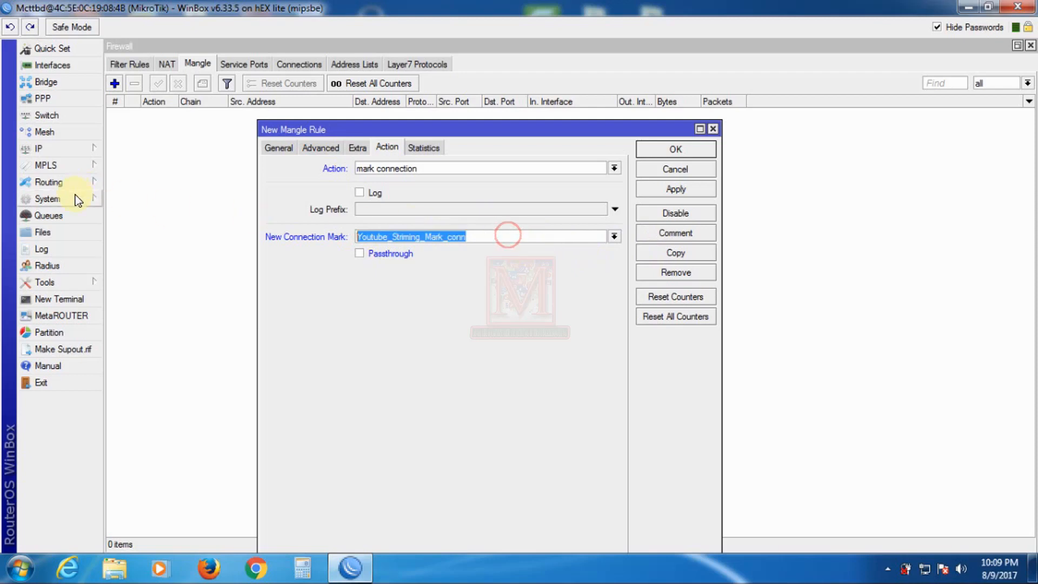
left_click(671, 236)
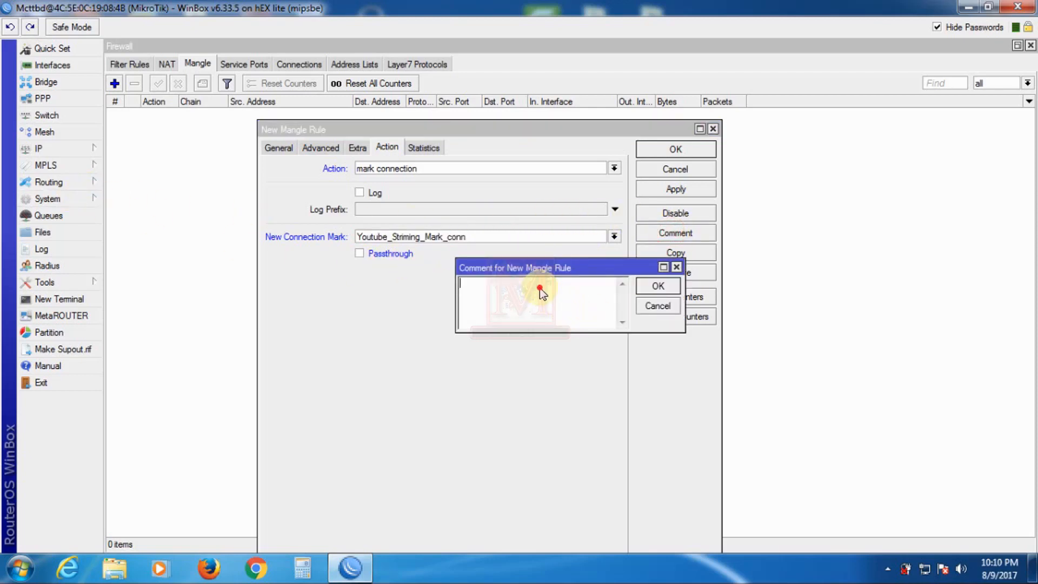
key("ctrl+v")
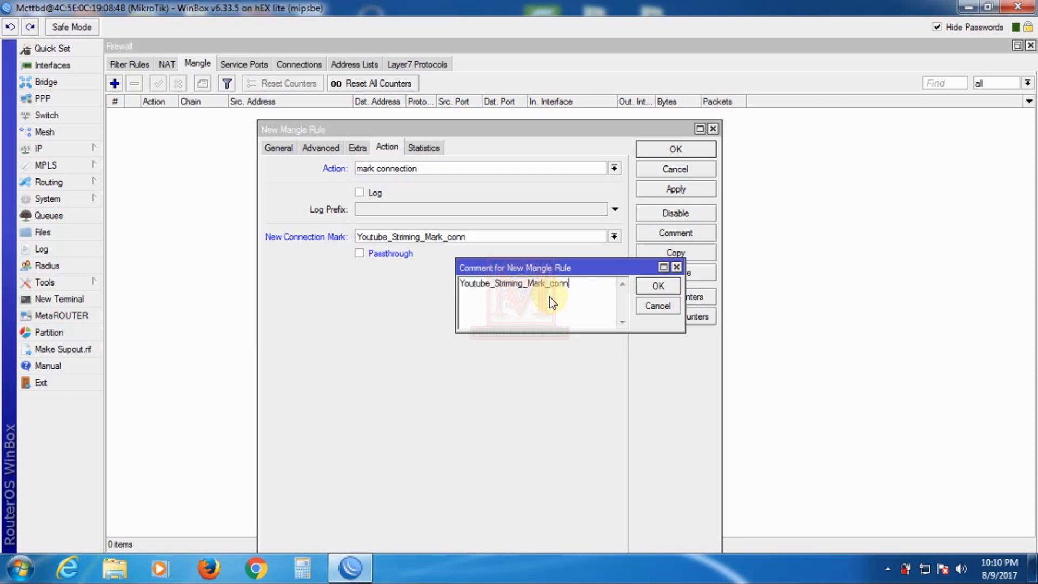
left_click(660, 285)
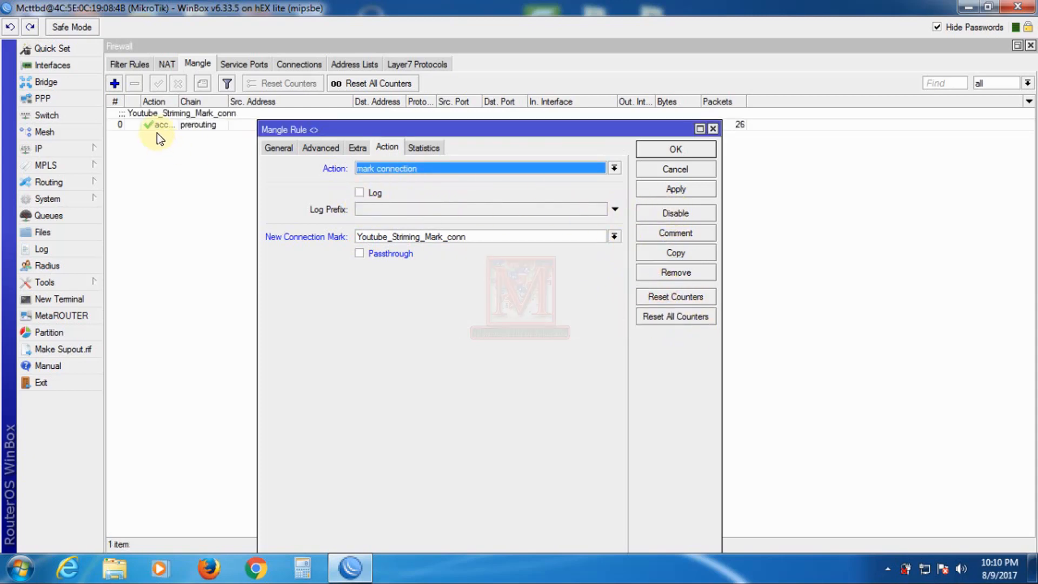
left_click(683, 190)
left_click(676, 147)
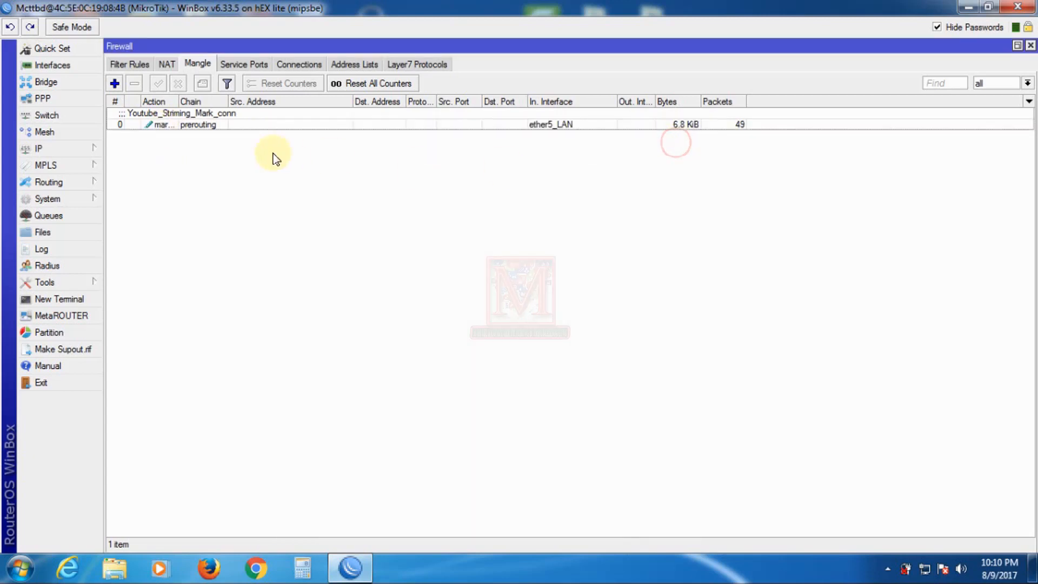
- Widen the mangle list's Action column and start a new prerouting mangle rule matching connection mark Youtube_Striming_Mark_conn, copying that mark name
left_click_drag(178, 101, 266, 101)
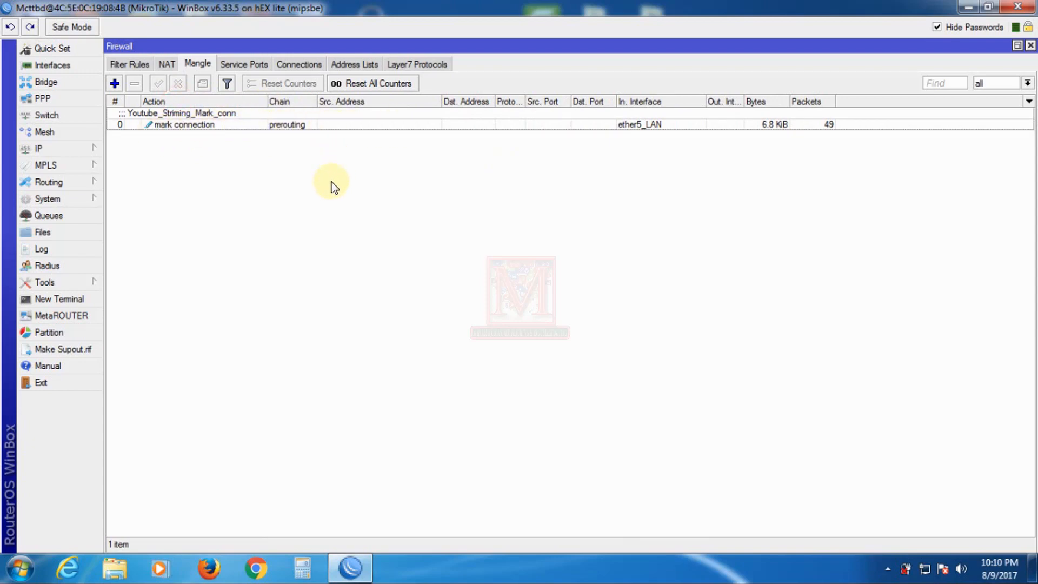
left_click(292, 125)
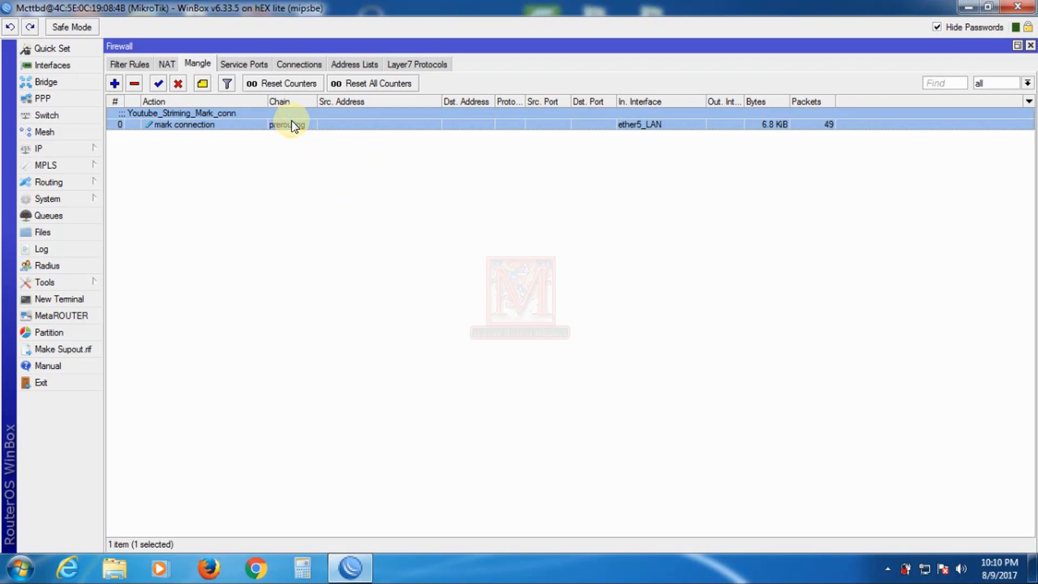
left_click(115, 84)
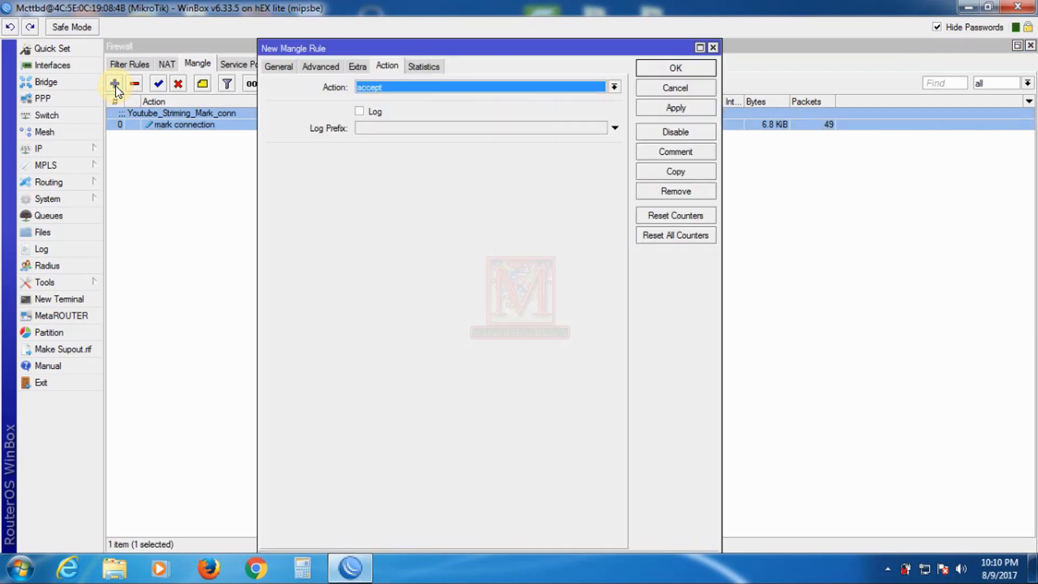
left_click(279, 67)
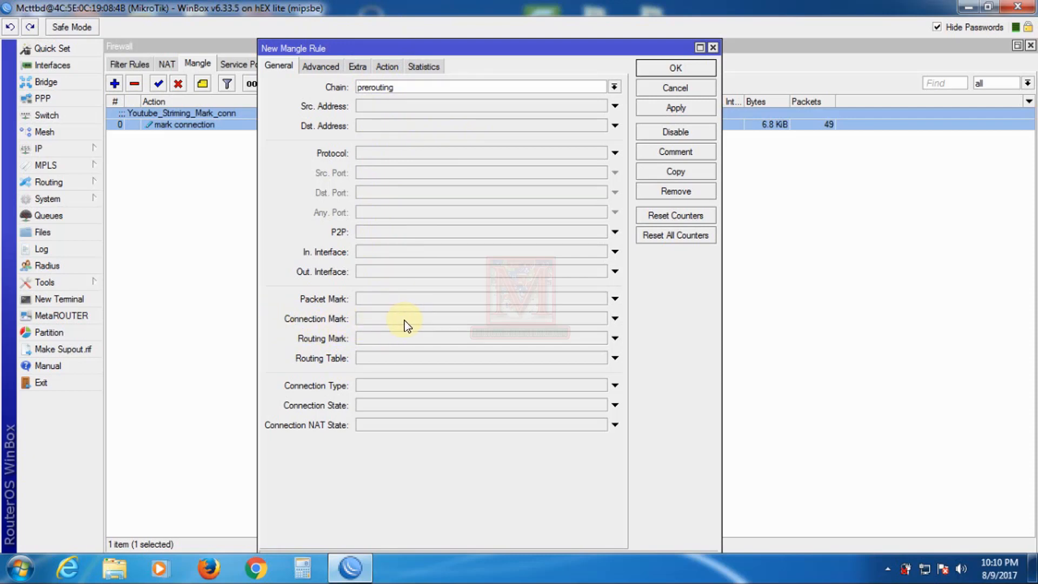
left_click(386, 317)
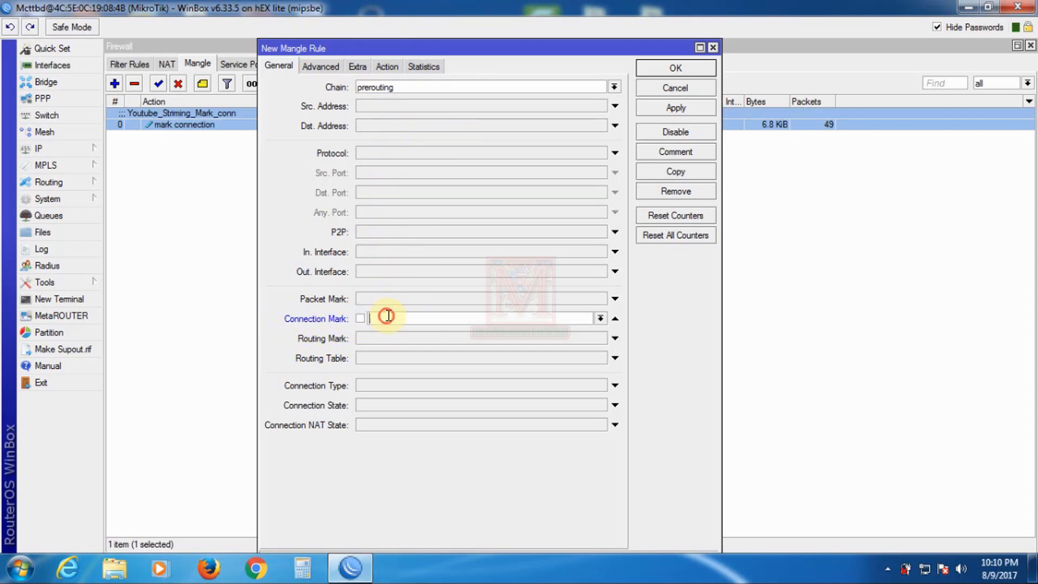
left_click(602, 319)
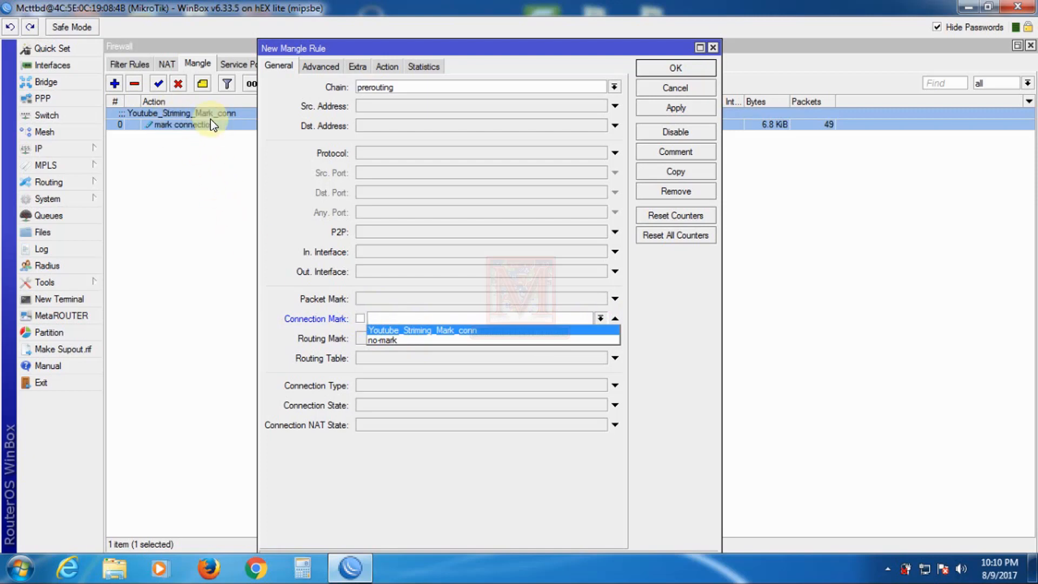
left_click(392, 332)
key("ctrl+c")
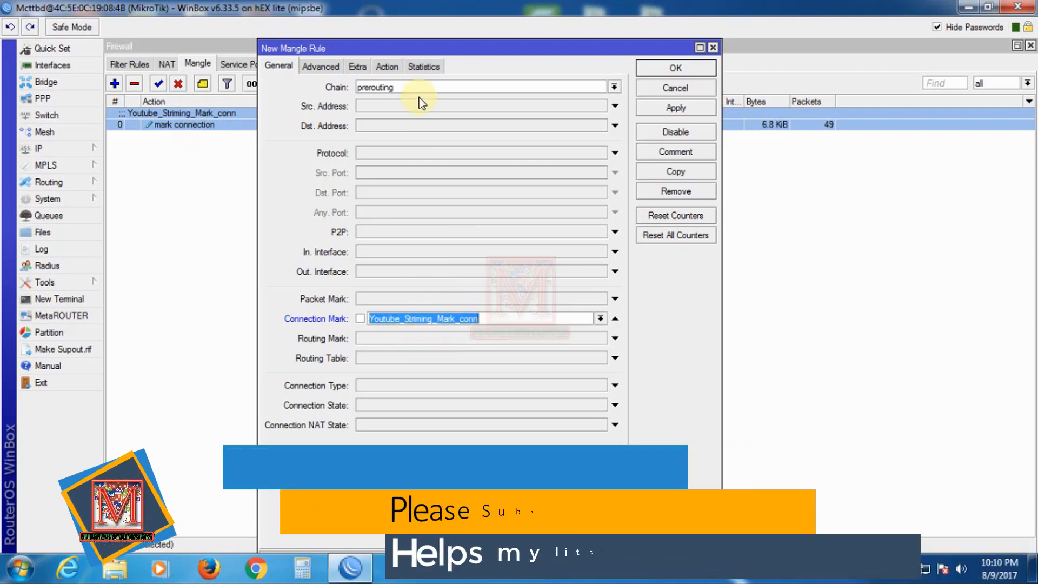
left_click(320, 66)
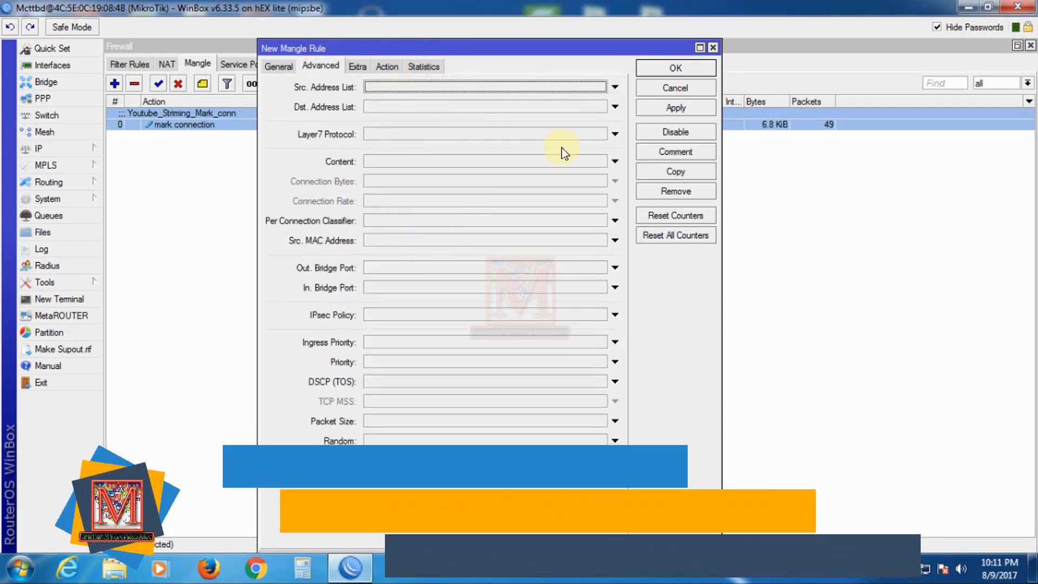
left_click(451, 85)
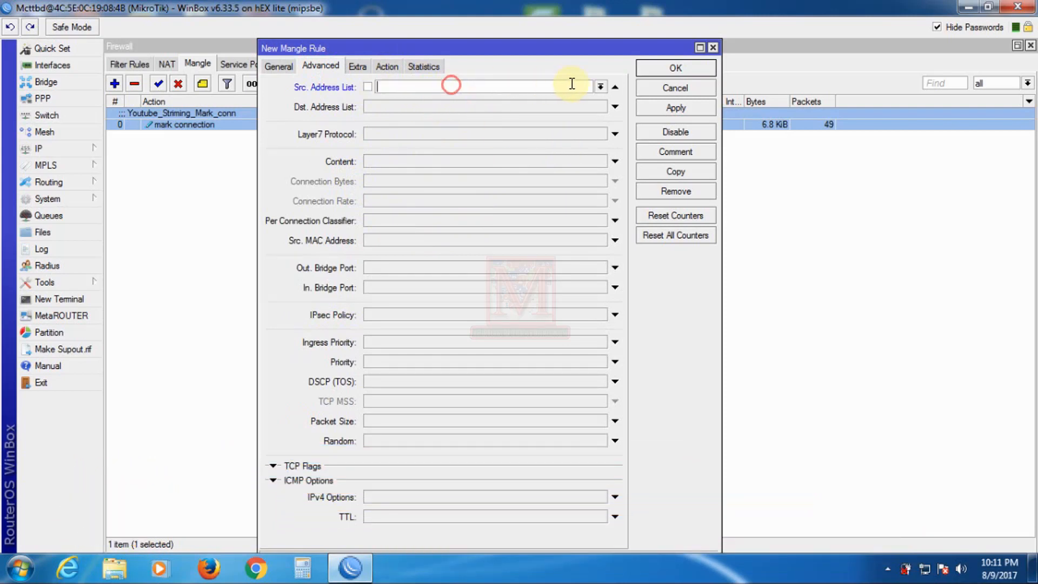
left_click(600, 87)
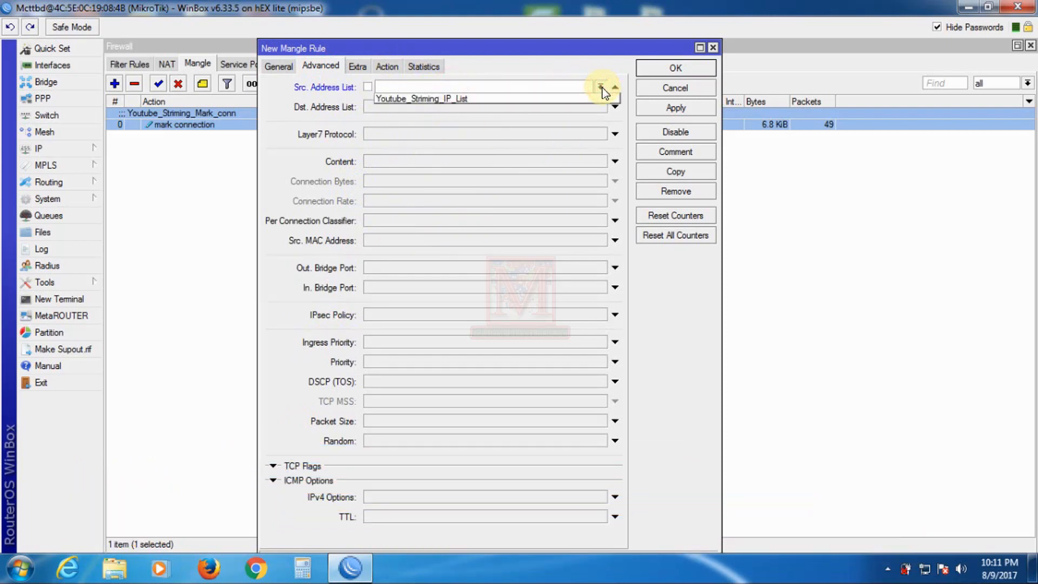
left_click(602, 87)
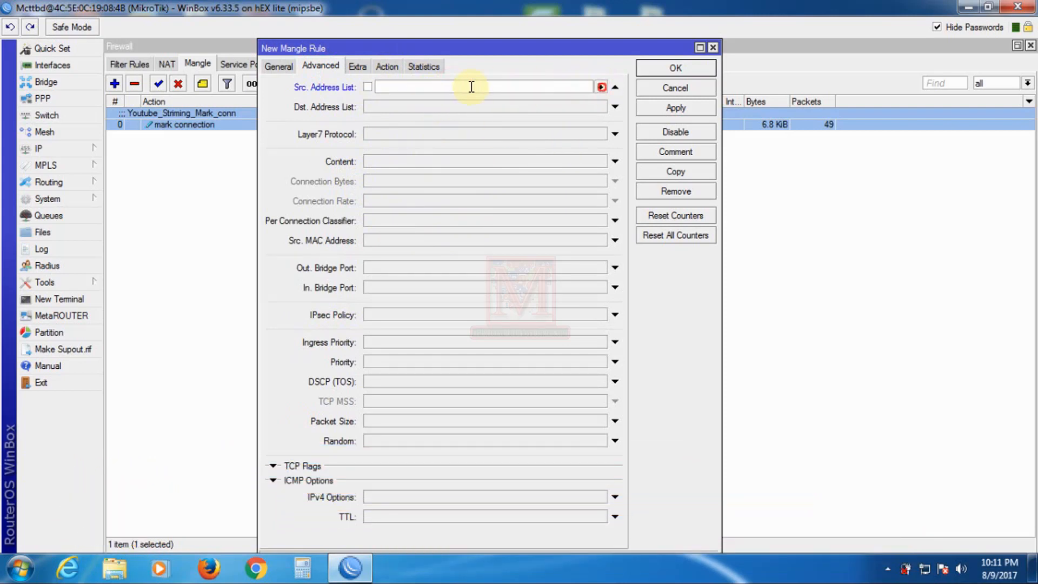
left_click(278, 66)
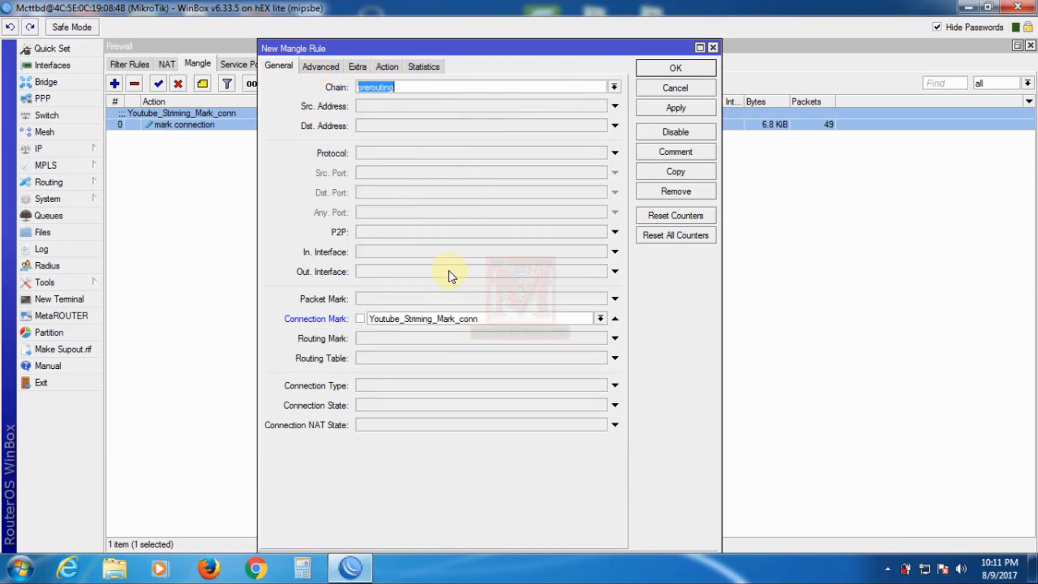
left_click(321, 66)
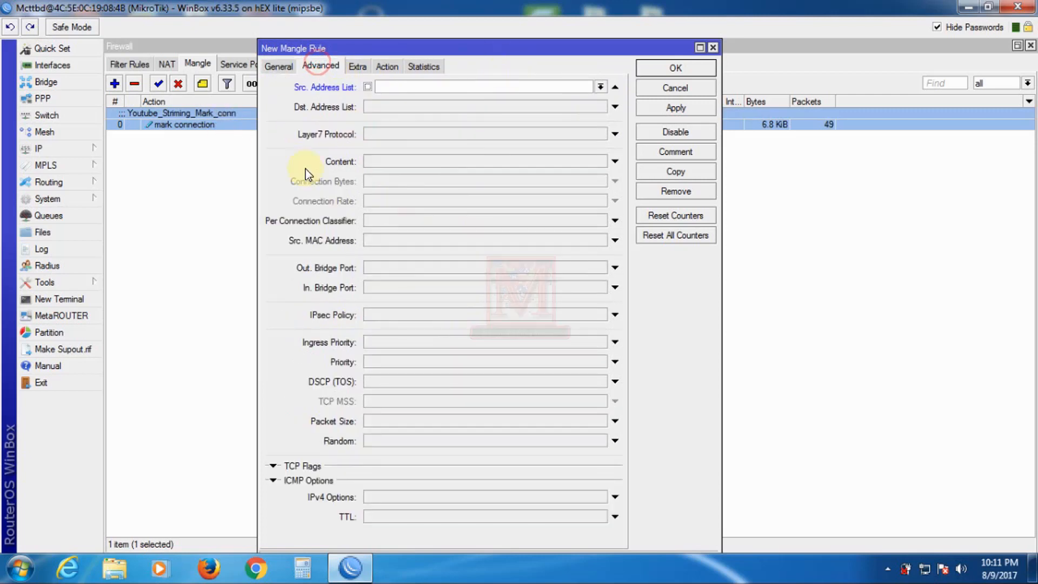
left_click(277, 66)
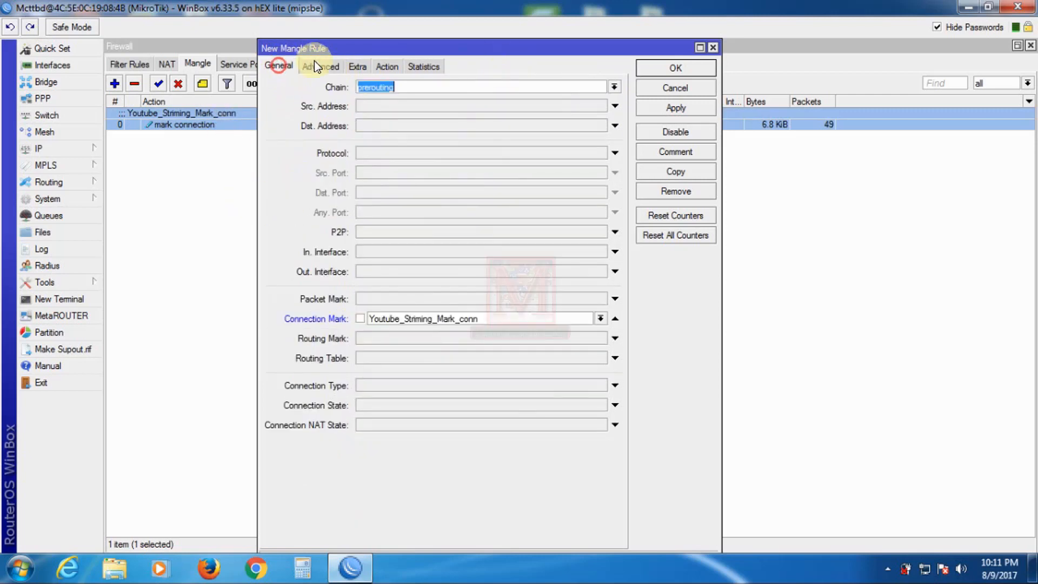
- Set the rule's action to mark packet with passthrough off and the new packet mark "Youtube_Striming_Mark_Paket", adapted from the copied connection mark name
left_click(386, 67)
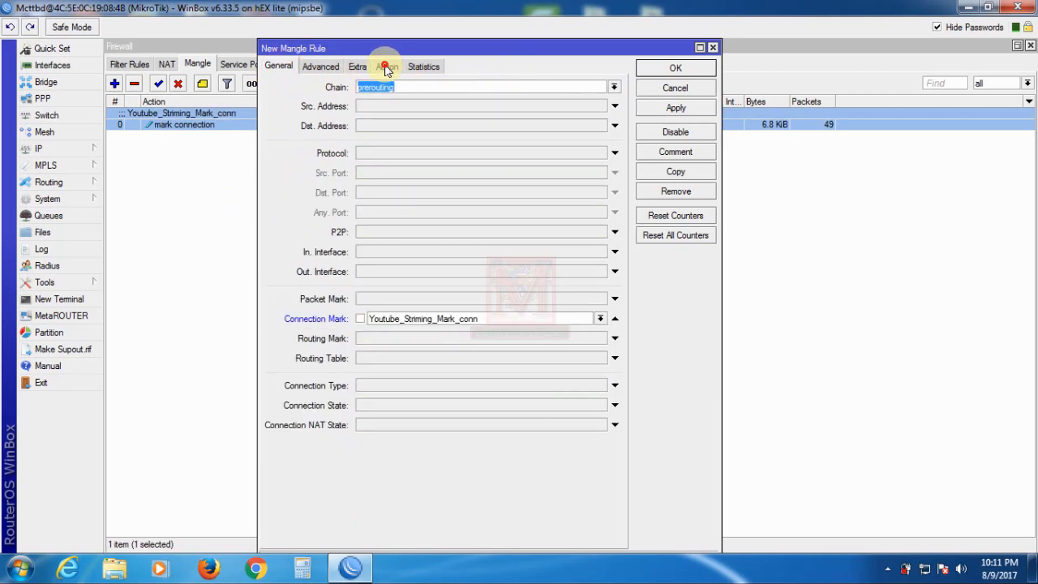
left_click(416, 87)
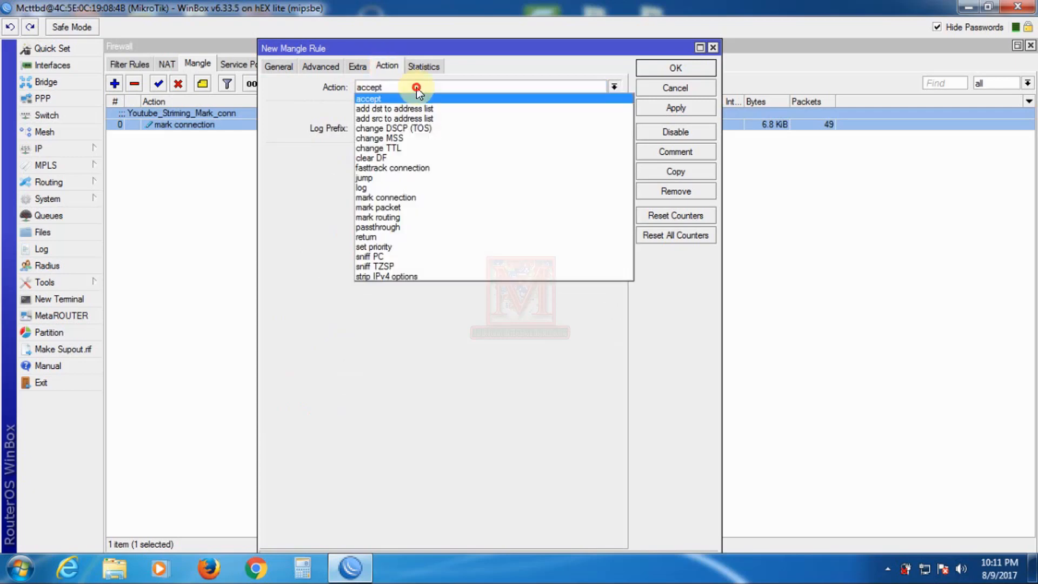
left_click(377, 209)
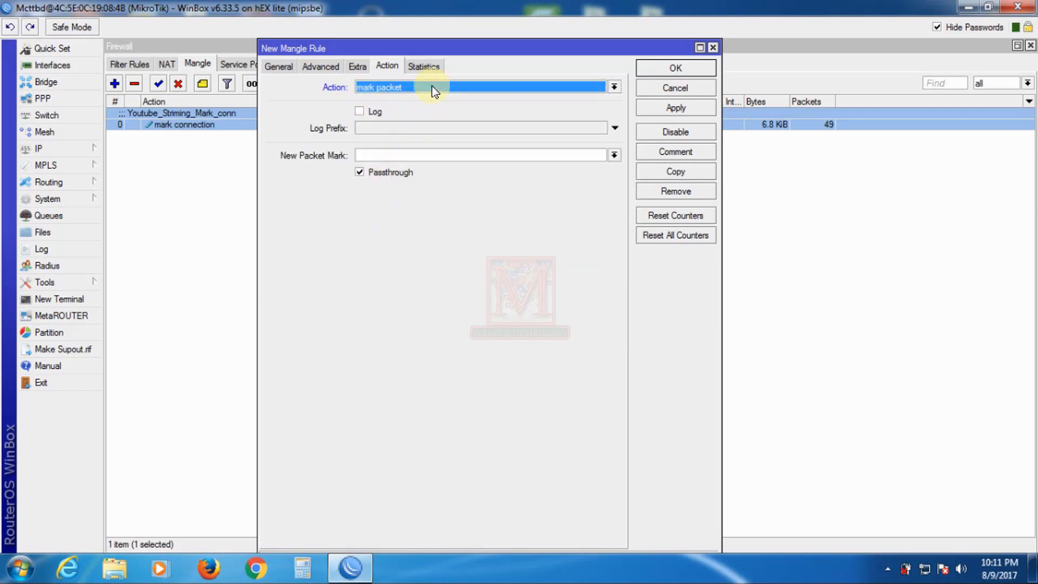
left_click(359, 171)
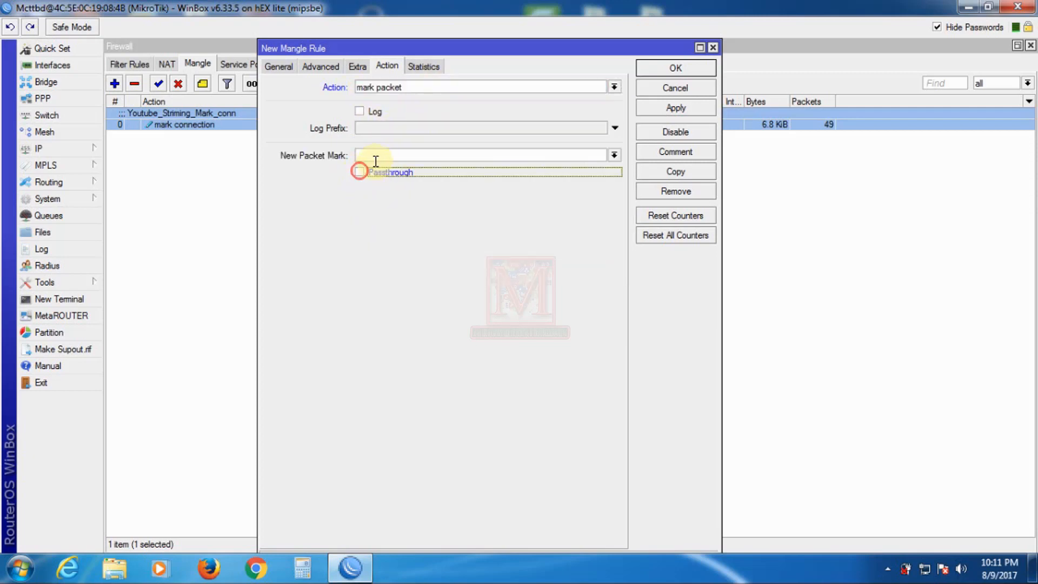
left_click(376, 155)
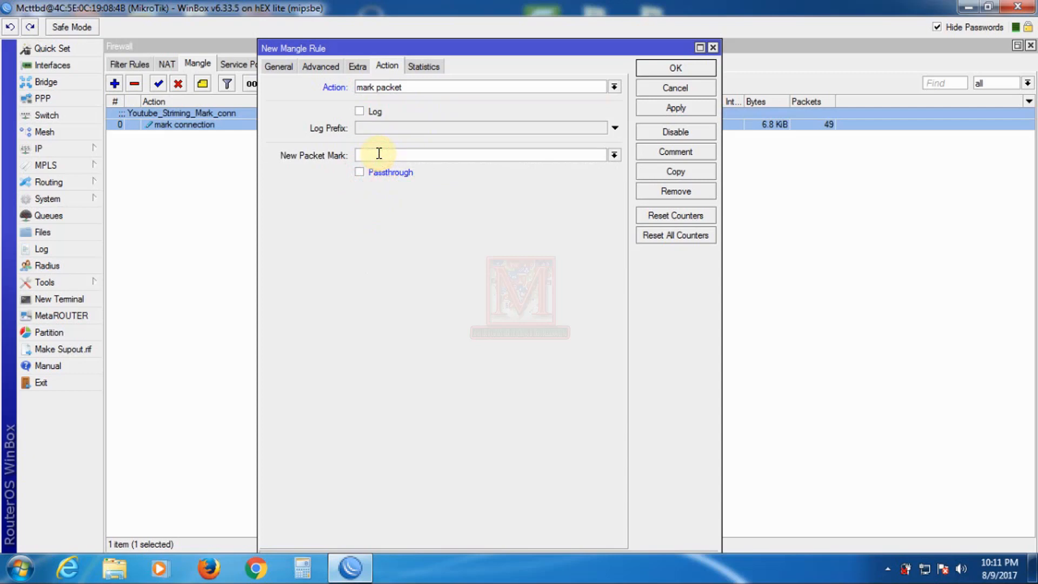
key("ctrl+v")
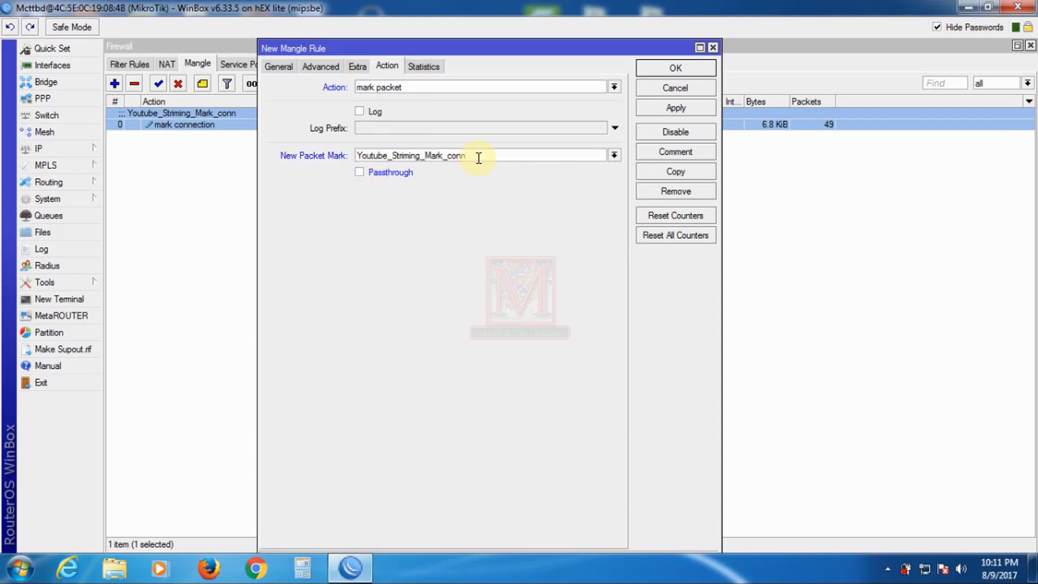
key("BackSpace")
key("BackSpace")
key("BackSpace")
type("Paket")
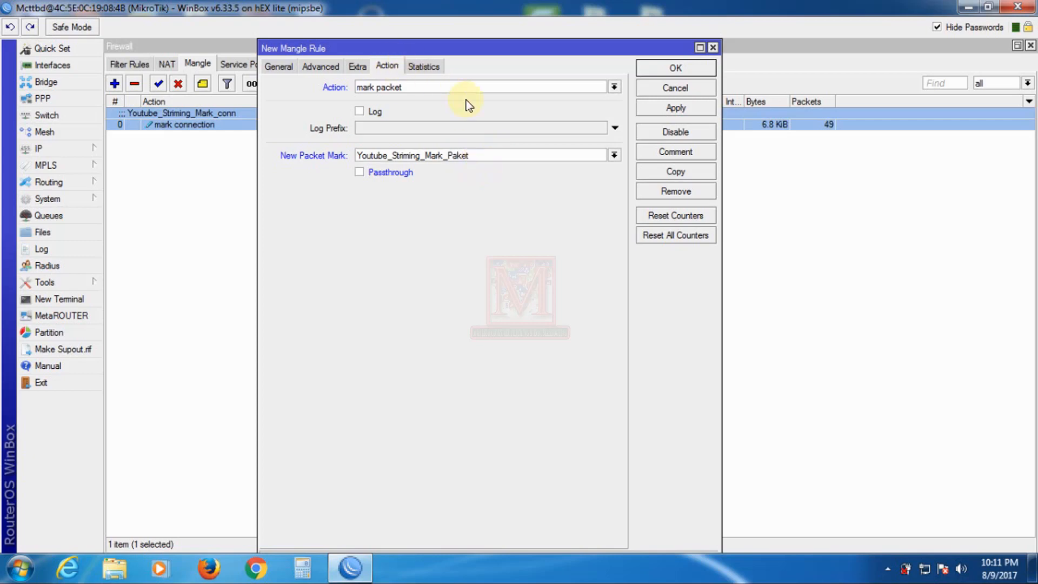
- Copy the packet mark name Youtube_Striming_Mark_Paket into the rule's comment, then apply and save the rule
double_click(525, 154)
key("ctrl+c")
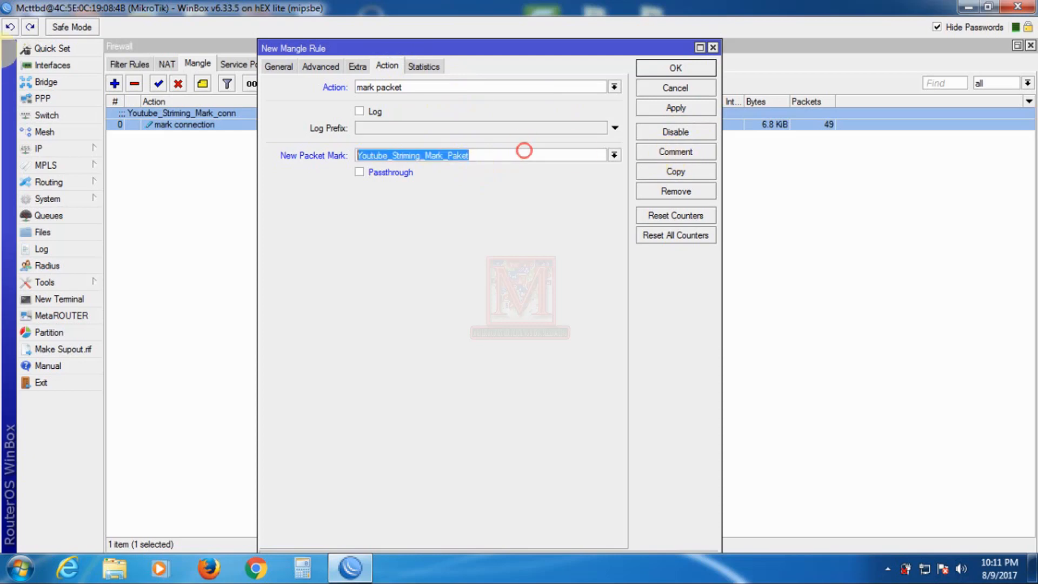
left_click(661, 152)
key("ctrl+v")
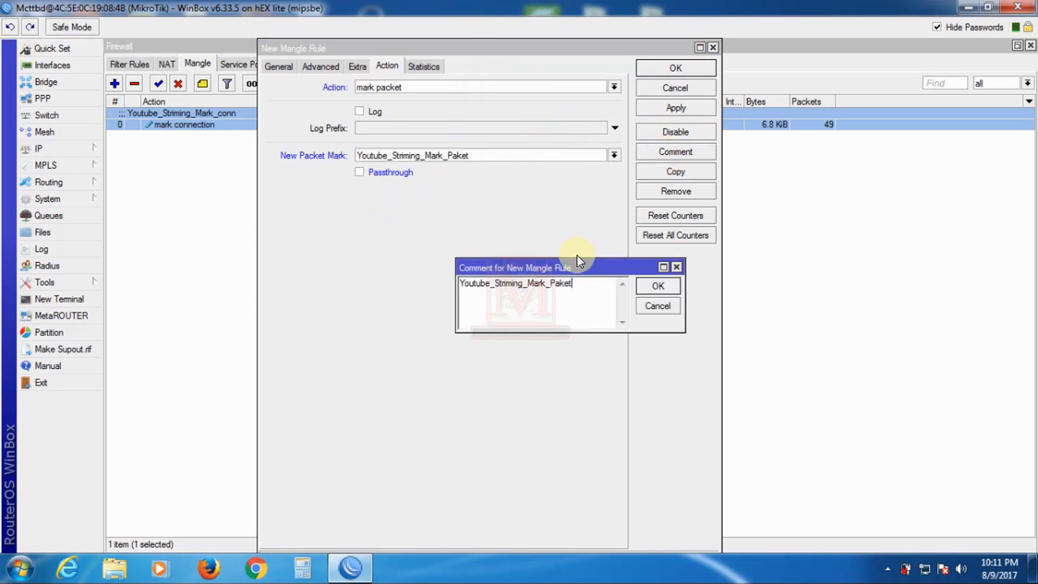
left_click(659, 287)
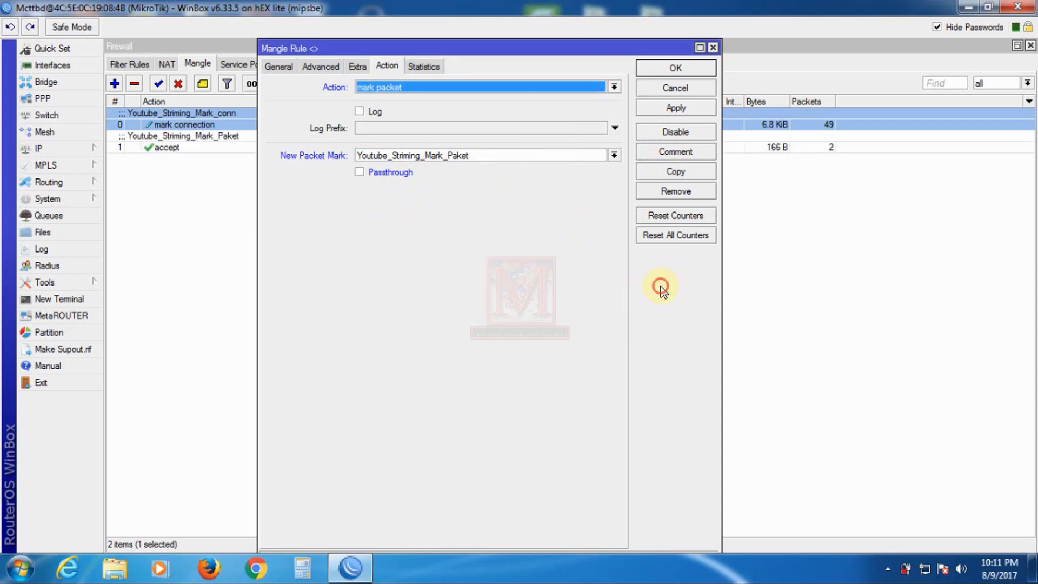
left_click(670, 108)
left_click(665, 70)
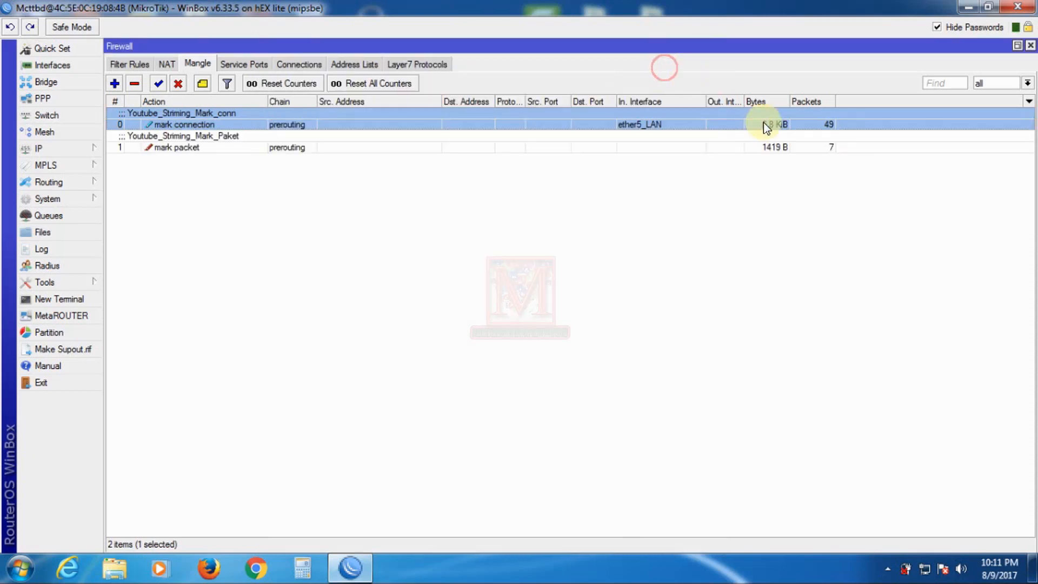
left_click(540, 258)
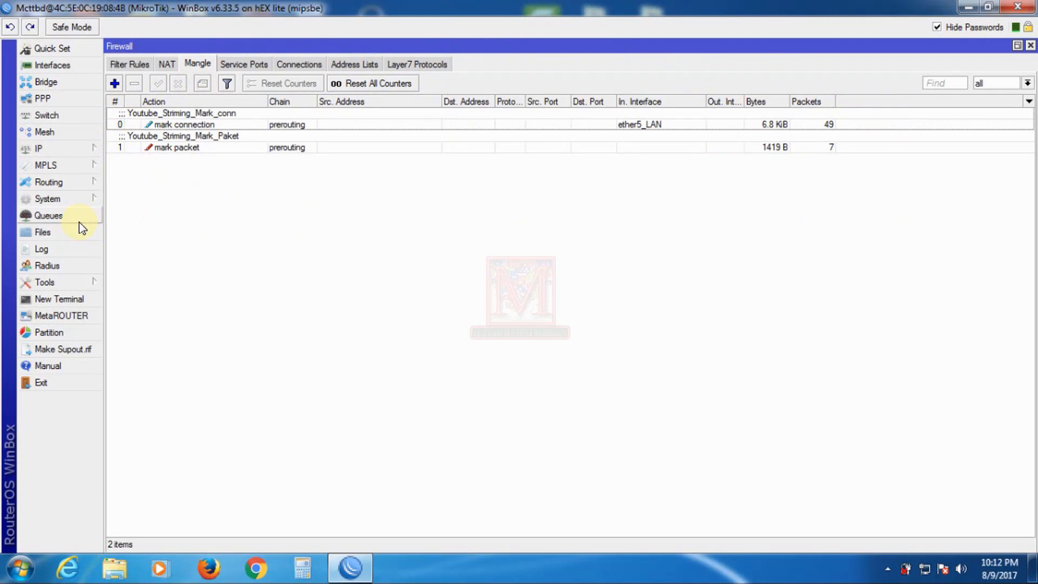
- Add a new queue tree entry named "Youtube_Q" with global as its parent
left_click(43, 216)
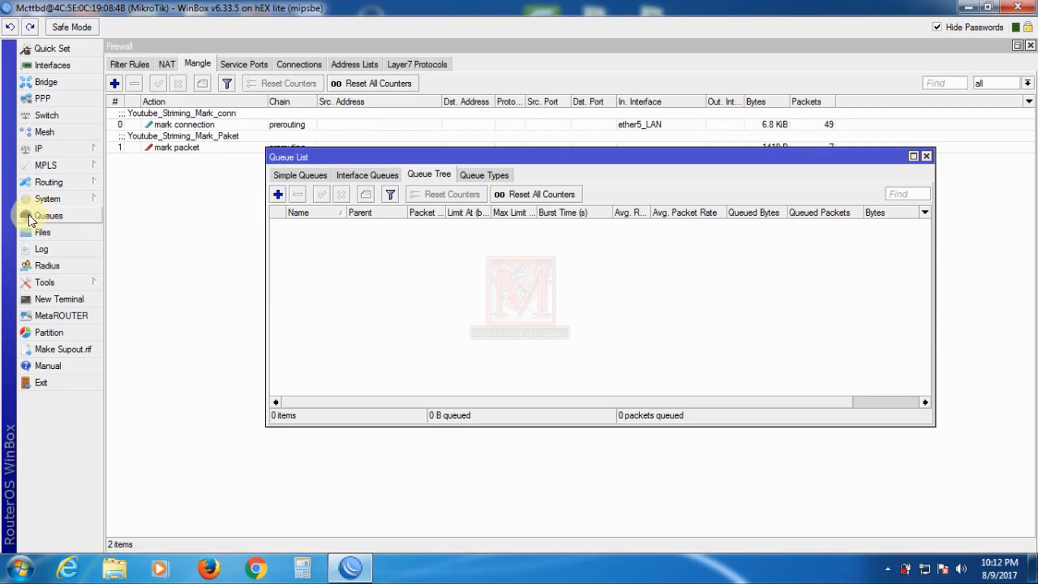
left_click(294, 174)
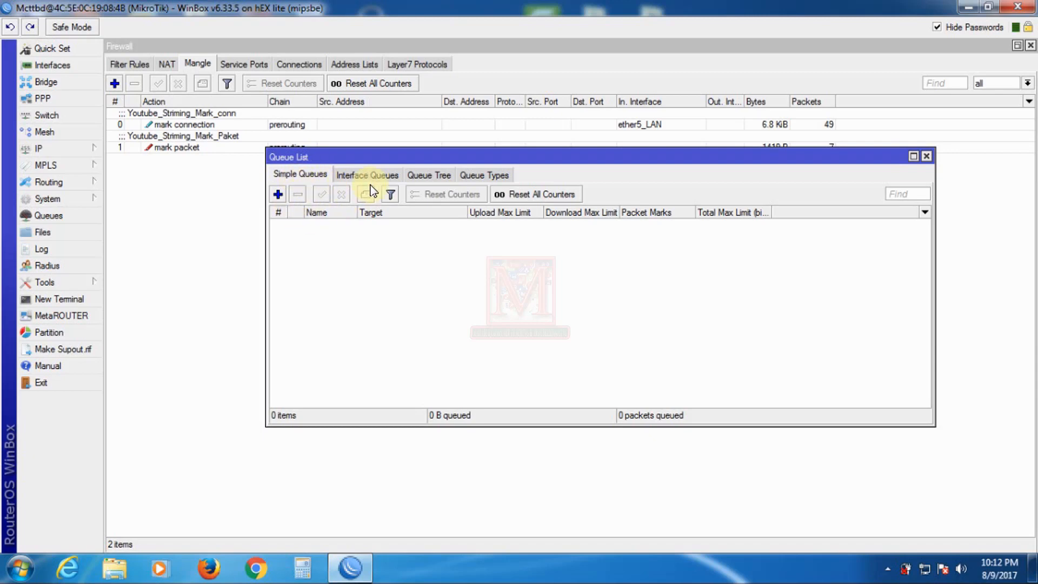
left_click(428, 178)
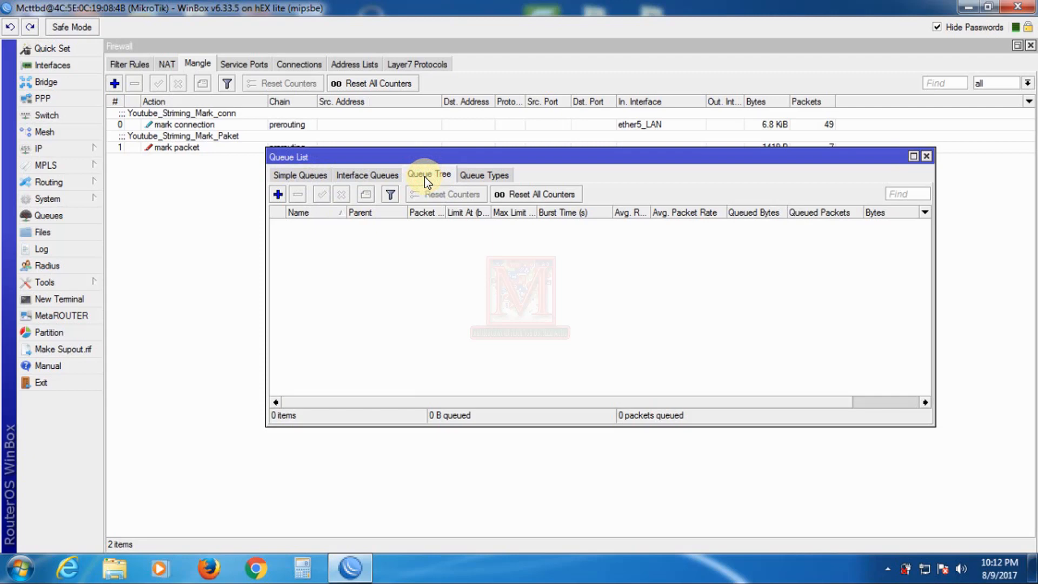
left_click(276, 194)
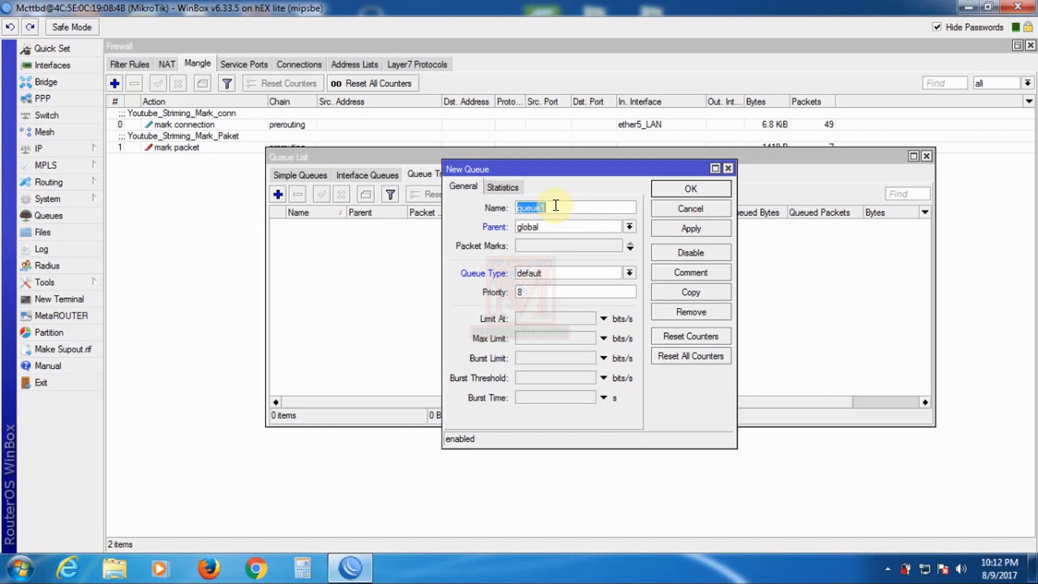
type("Youtube_Q")
left_click(629, 226)
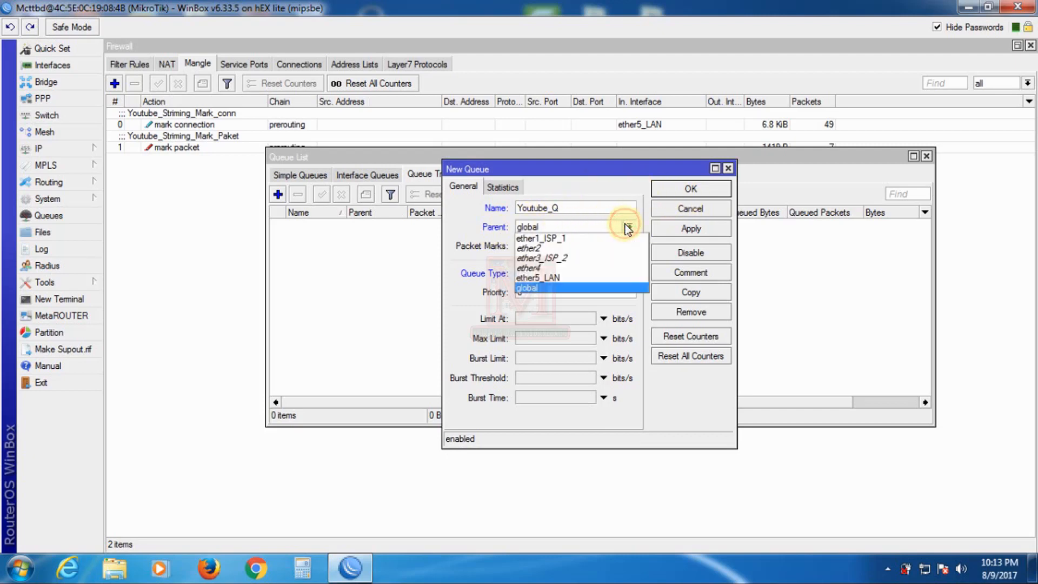
left_click(628, 226)
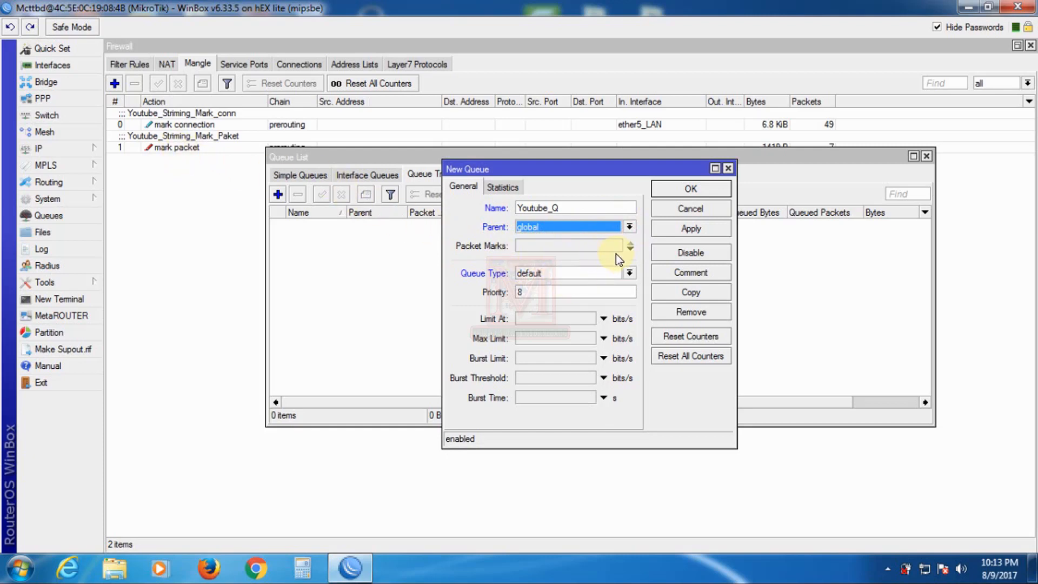
- Assign the packet mark Youtube_Striming_Mark_Paket to the Youtube_Q queue and keep the default queue type
left_click(631, 247)
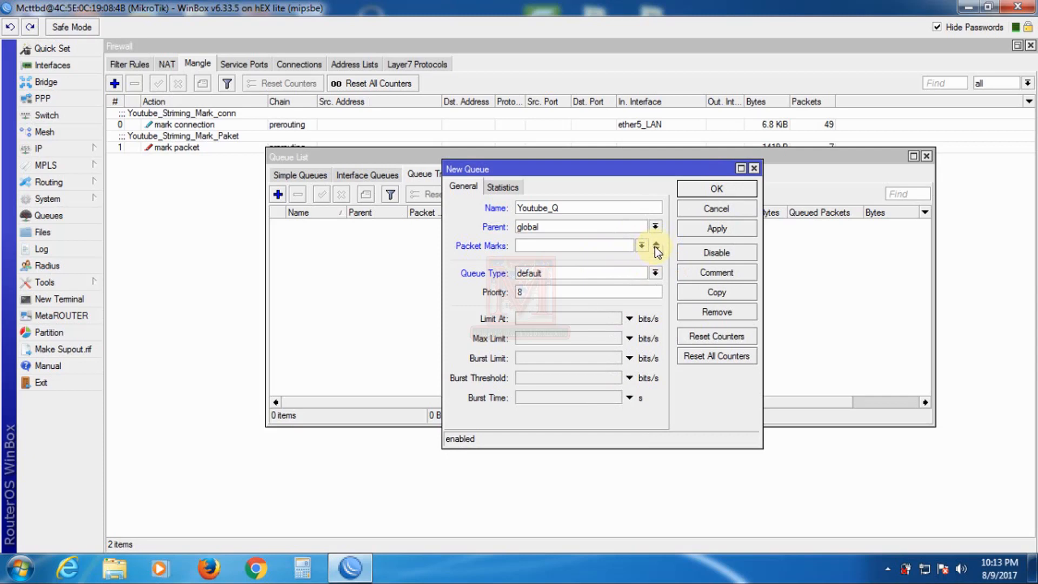
left_click(656, 248)
left_click(655, 244)
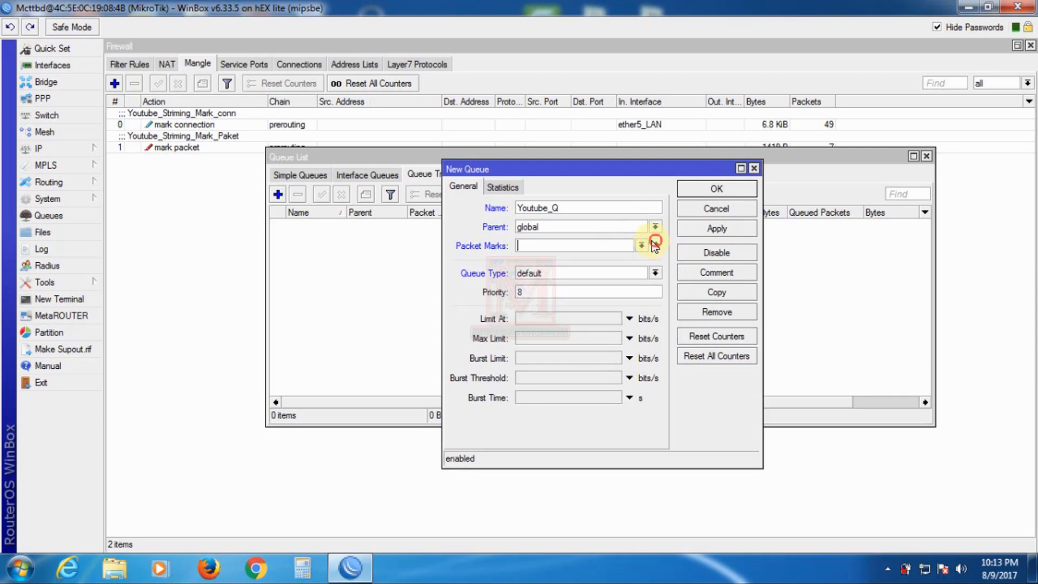
left_click(641, 246)
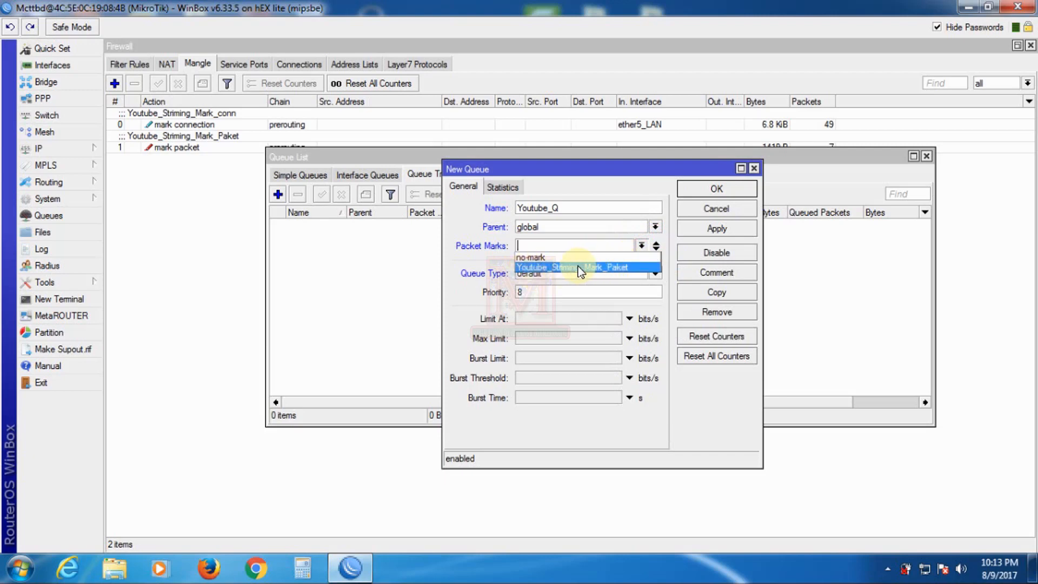
left_click(615, 268)
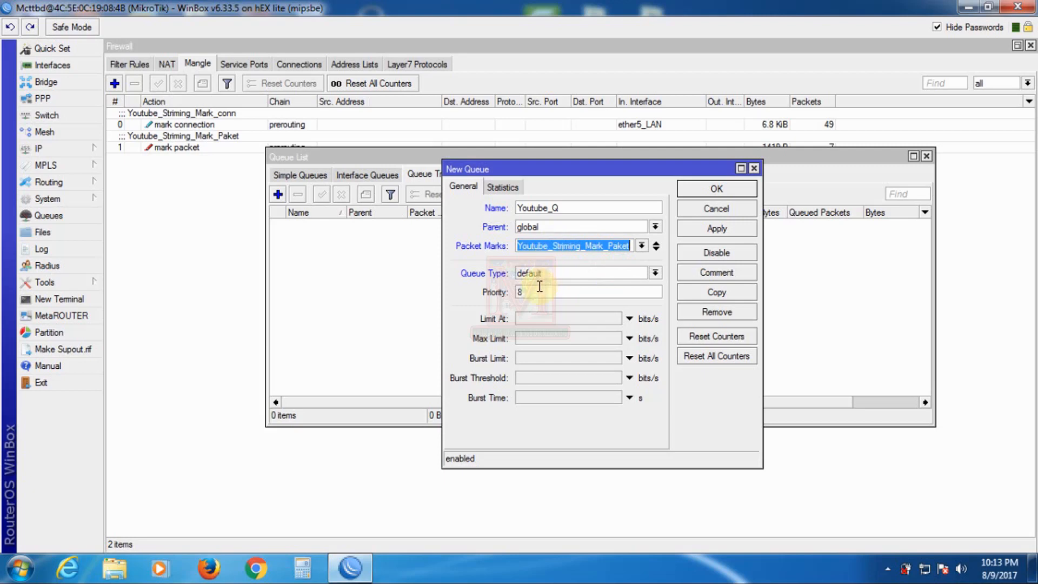
left_click(656, 273)
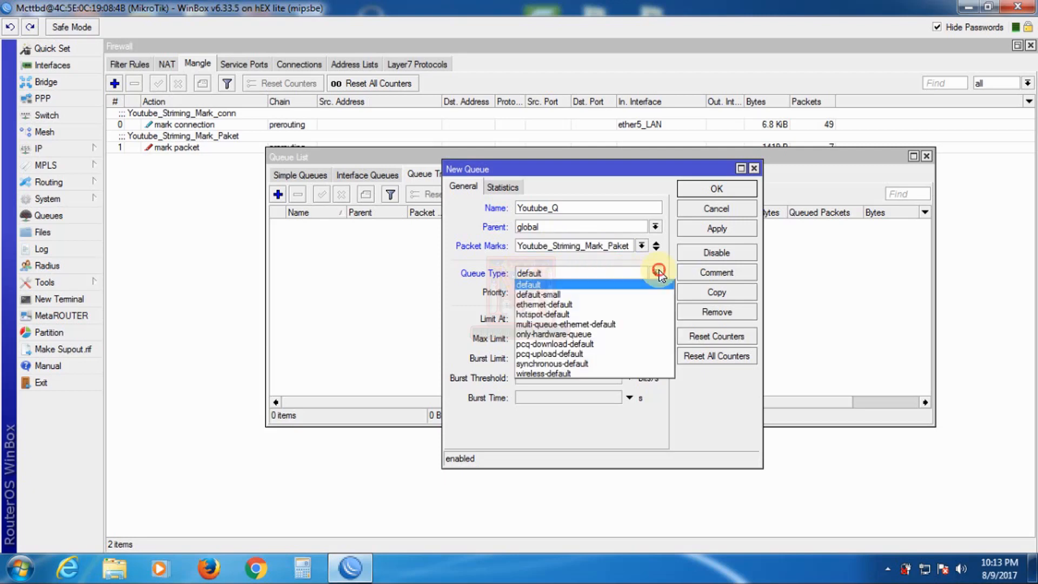
left_click(656, 273)
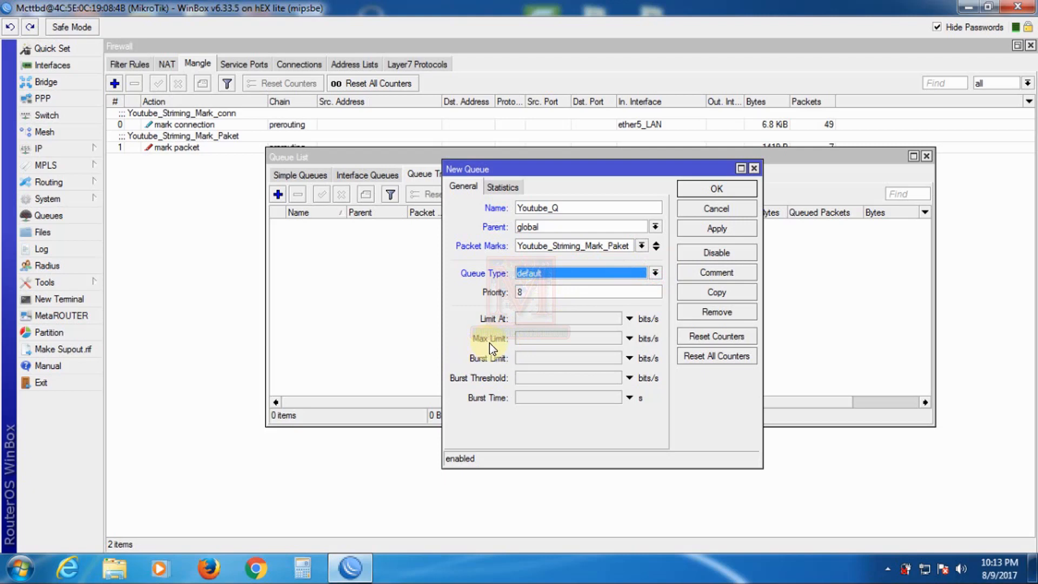
- Set the queue's max limit, burst limit and burst threshold to 32k each and its burst time to 10 s
left_click(535, 339)
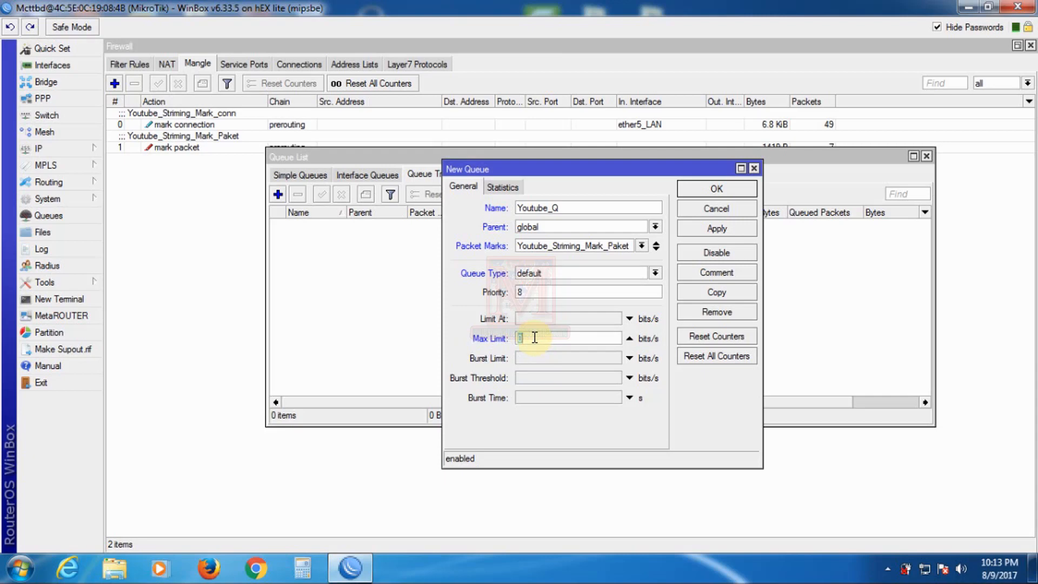
type("32k")
left_click(524, 357)
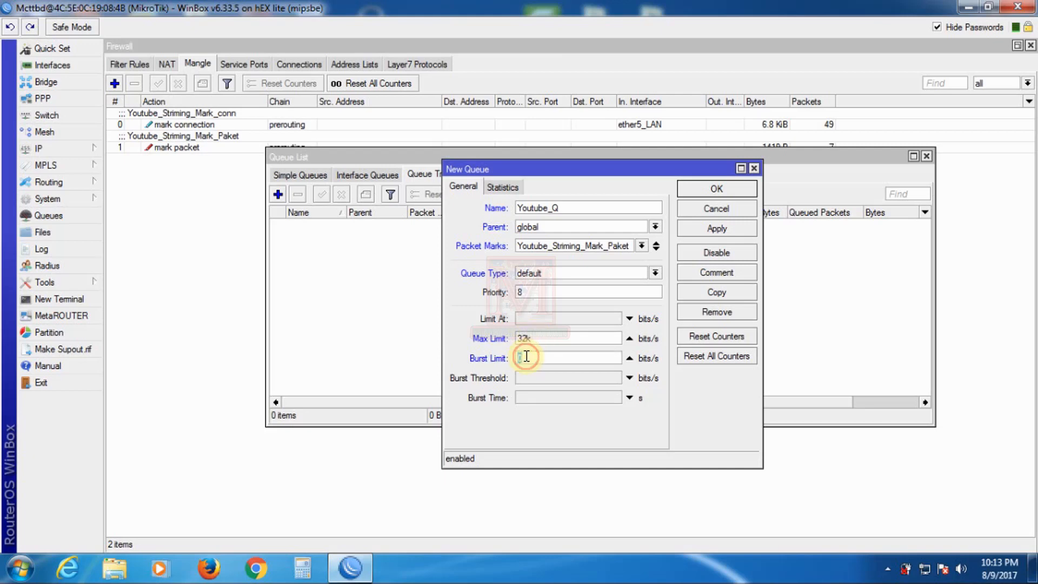
type("32k")
left_click(530, 375)
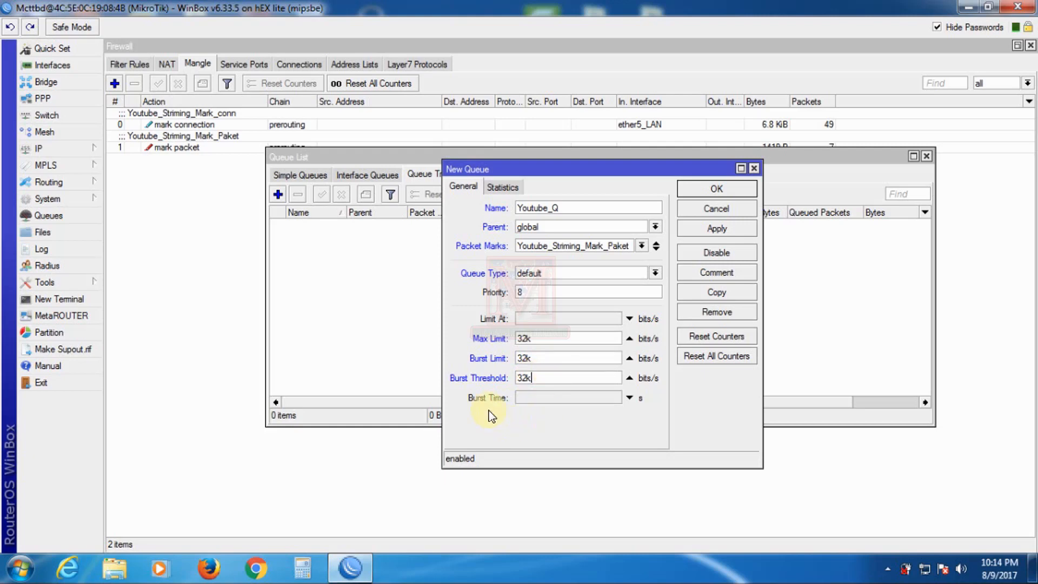
left_click(528, 396)
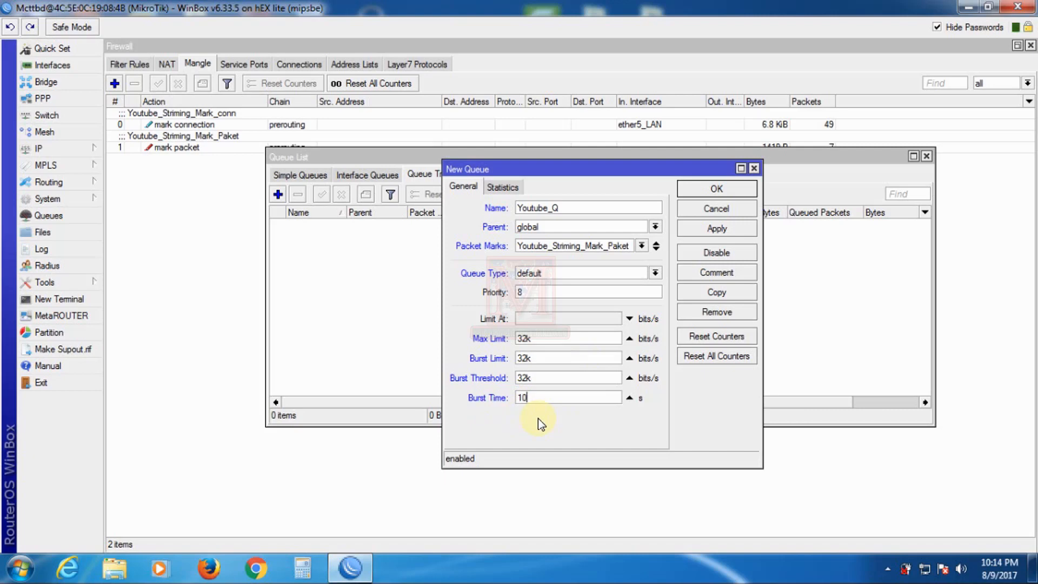
- Copy the queue name Youtube_Q into the queue's comment, then apply and save the queue
double_click(575, 209)
key("ctrl+c")
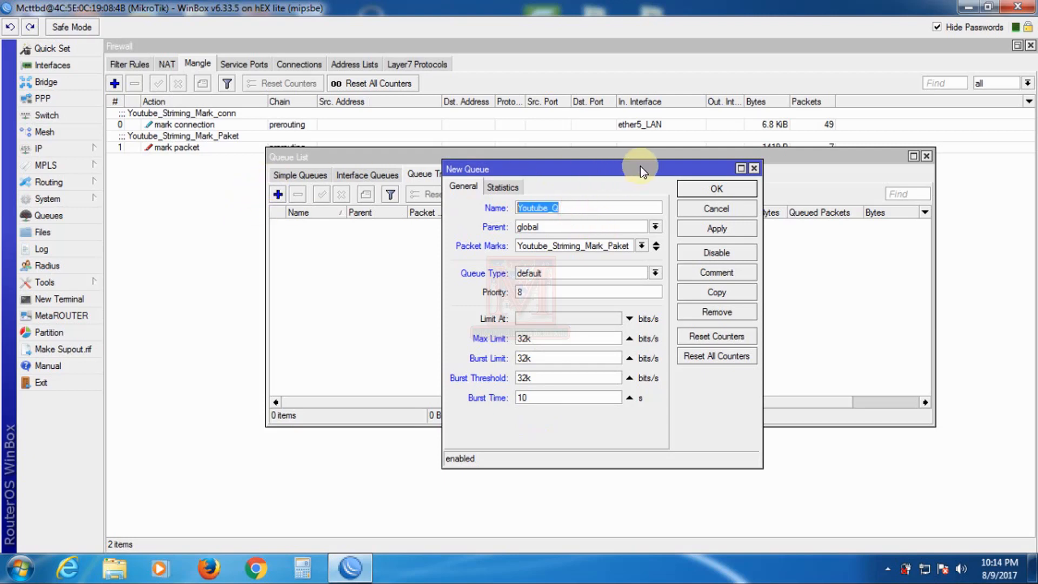
left_click(719, 277)
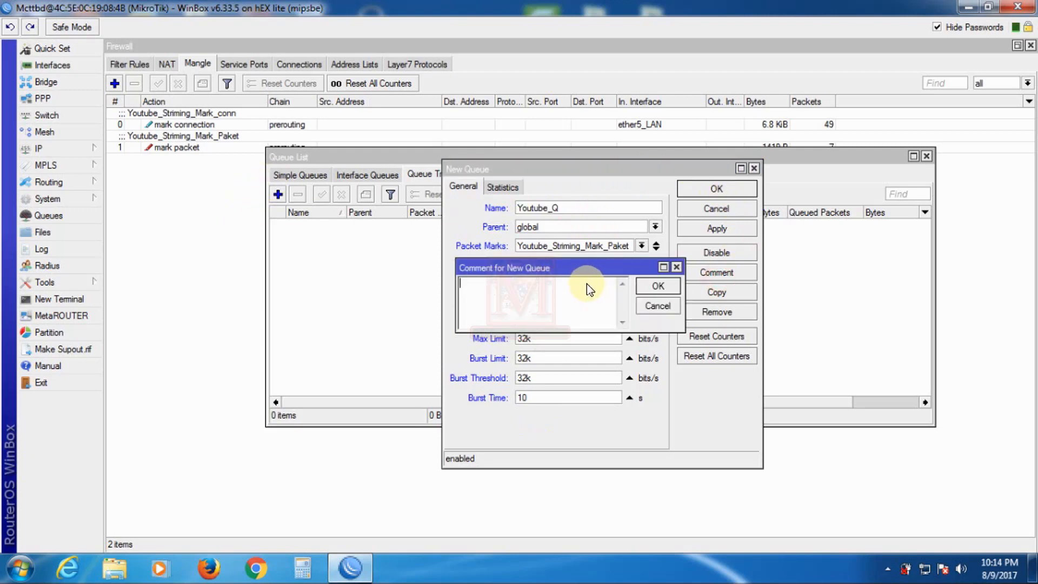
key("ctrl+v")
left_click(656, 286)
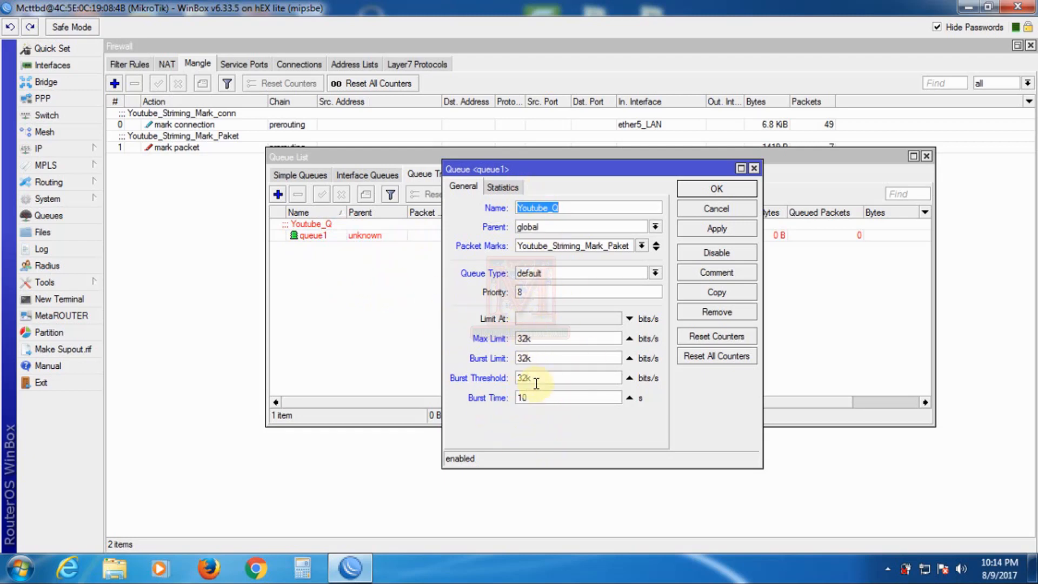
left_click(718, 228)
left_click(716, 189)
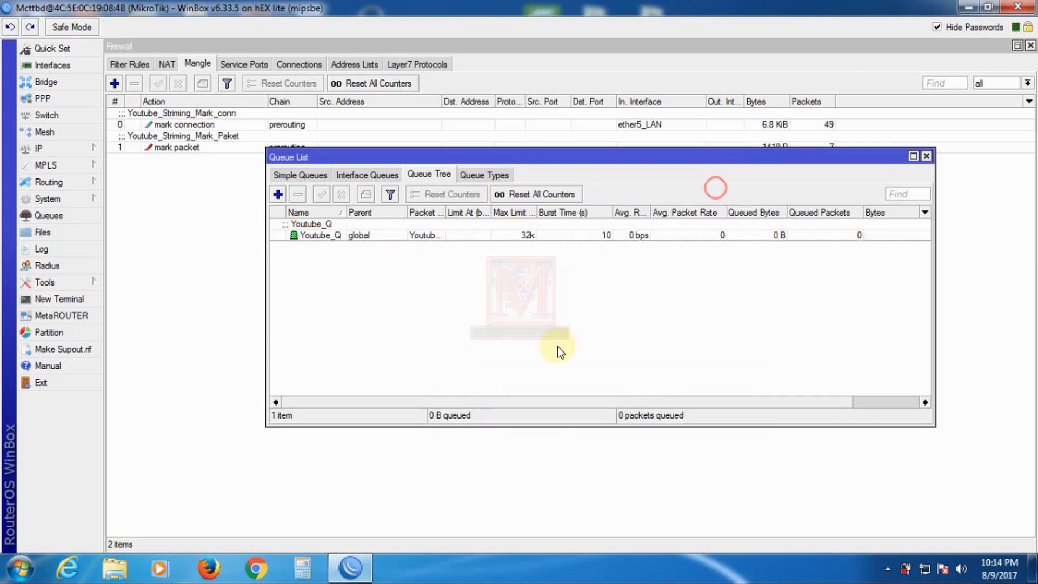
- Widen the queue tree's Packet Marks column to fit the full mark name
left_click(557, 346)
left_click(387, 233)
left_click_drag(444, 211, 492, 209)
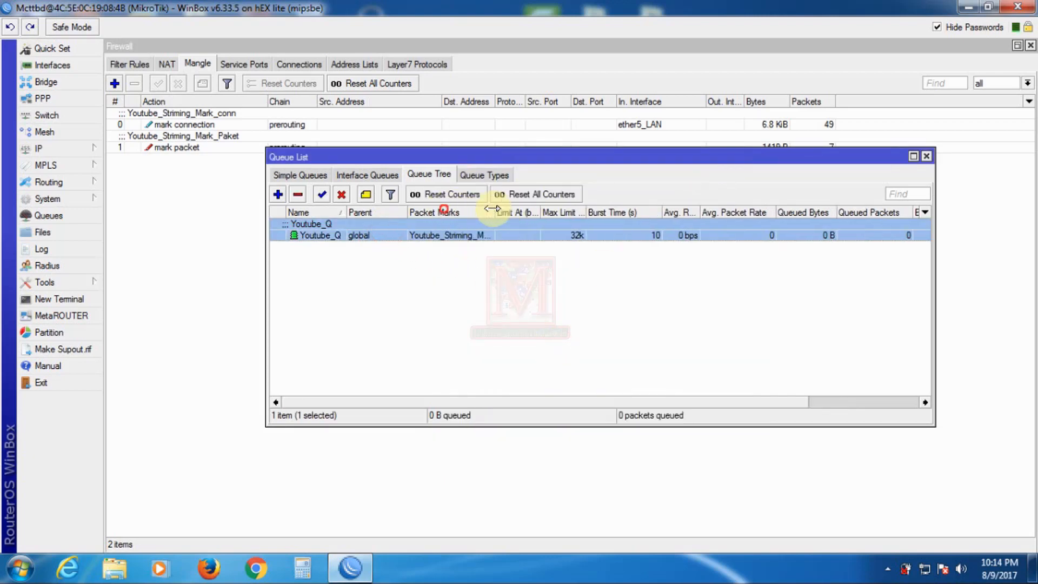
left_click(498, 290)
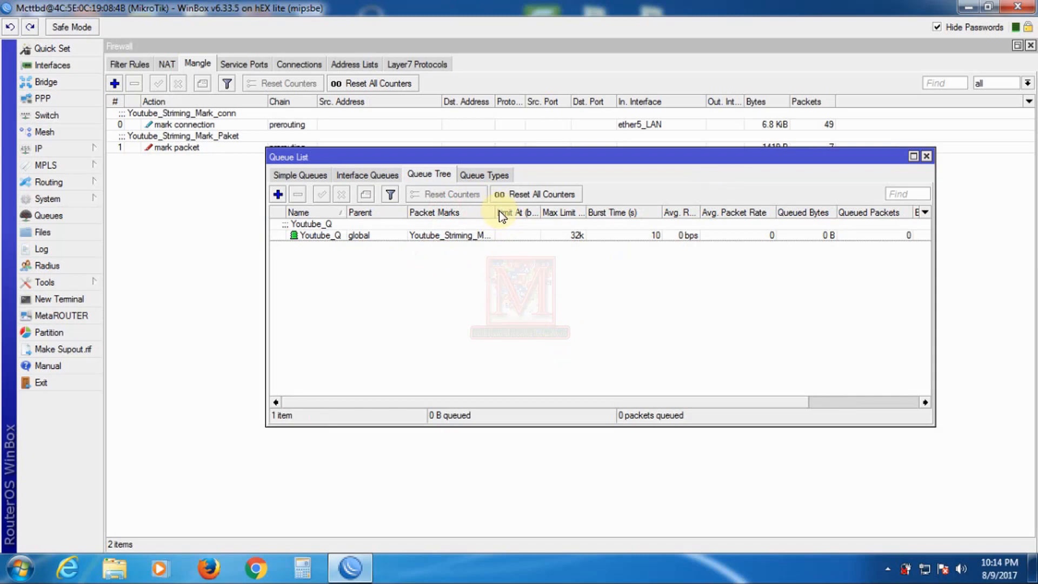
double_click(496, 212)
left_click(502, 293)
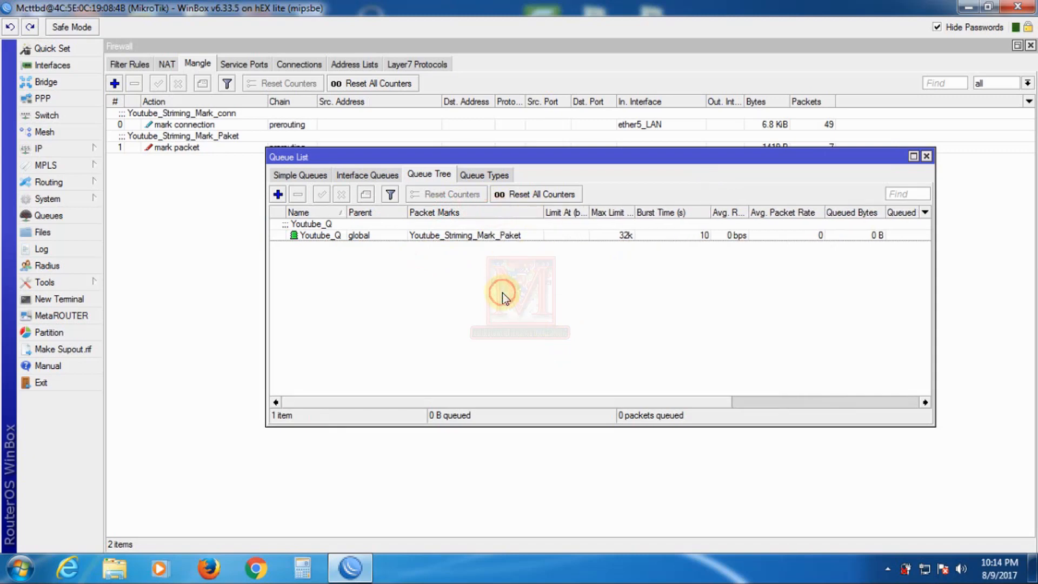
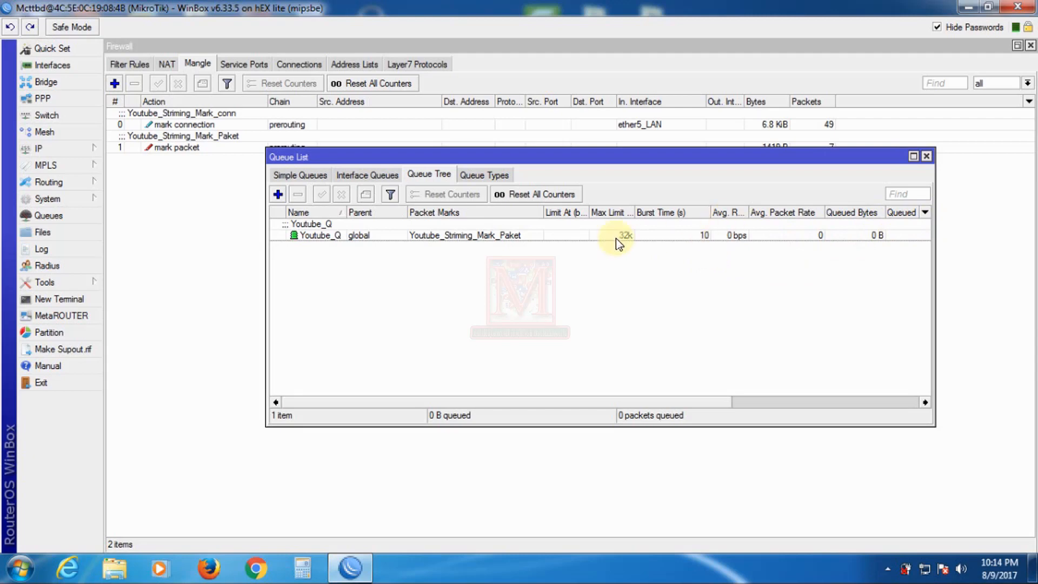
- Start a new simple queue
left_click(303, 173)
left_click(278, 195)
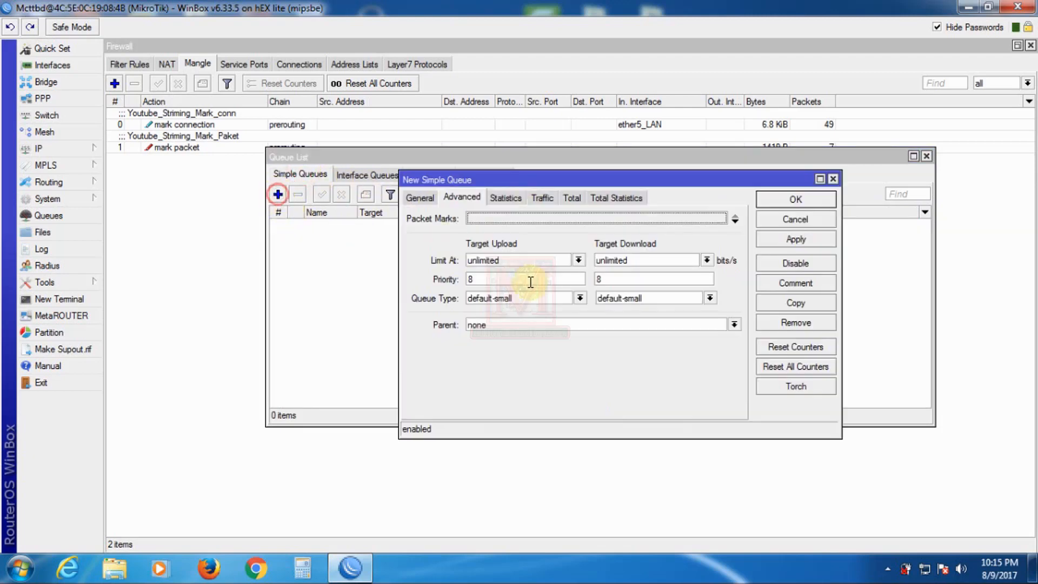
left_click(530, 219)
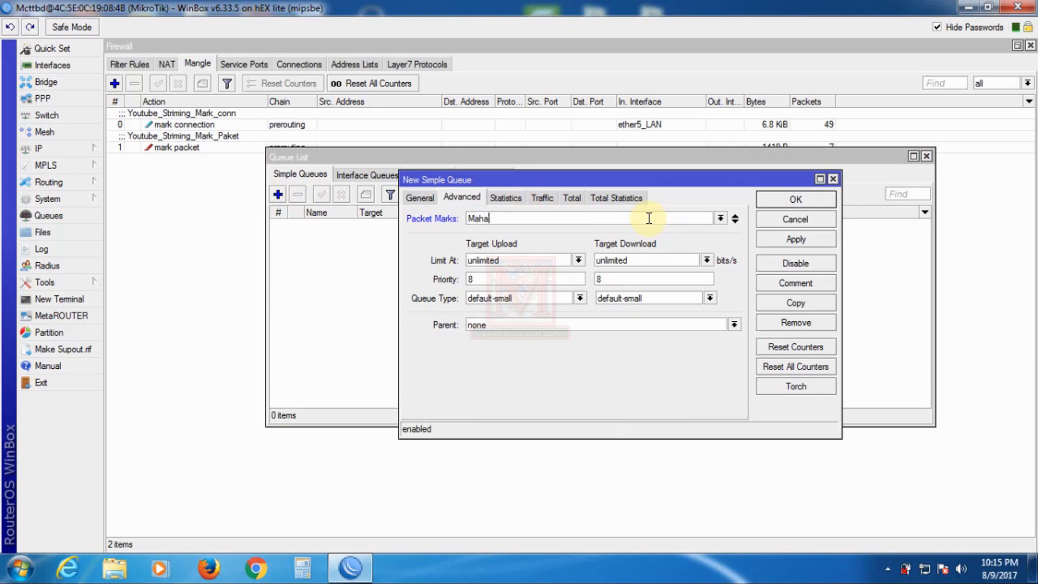
left_click(579, 260)
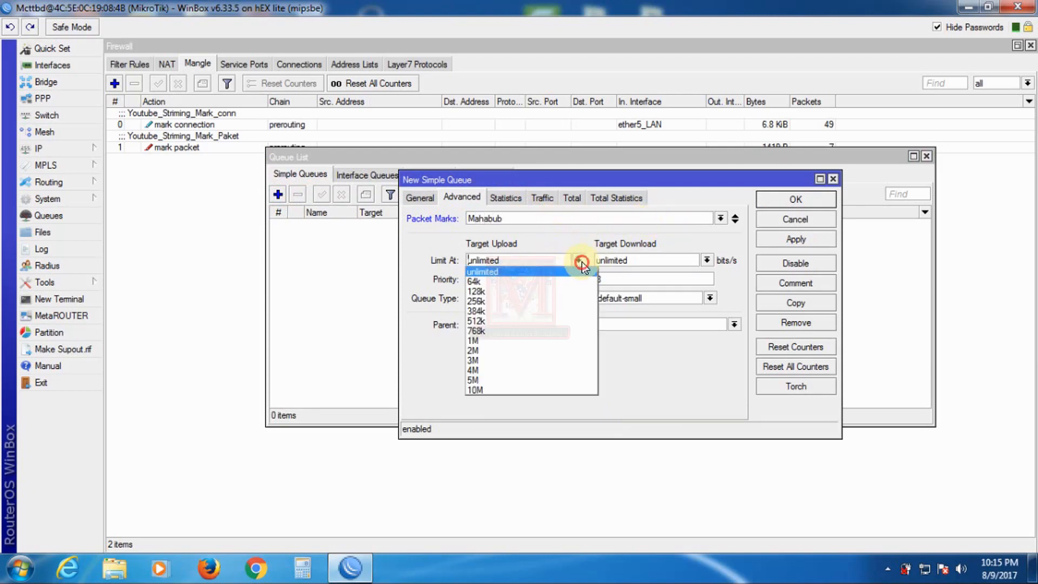
left_click(476, 341)
left_click(707, 260)
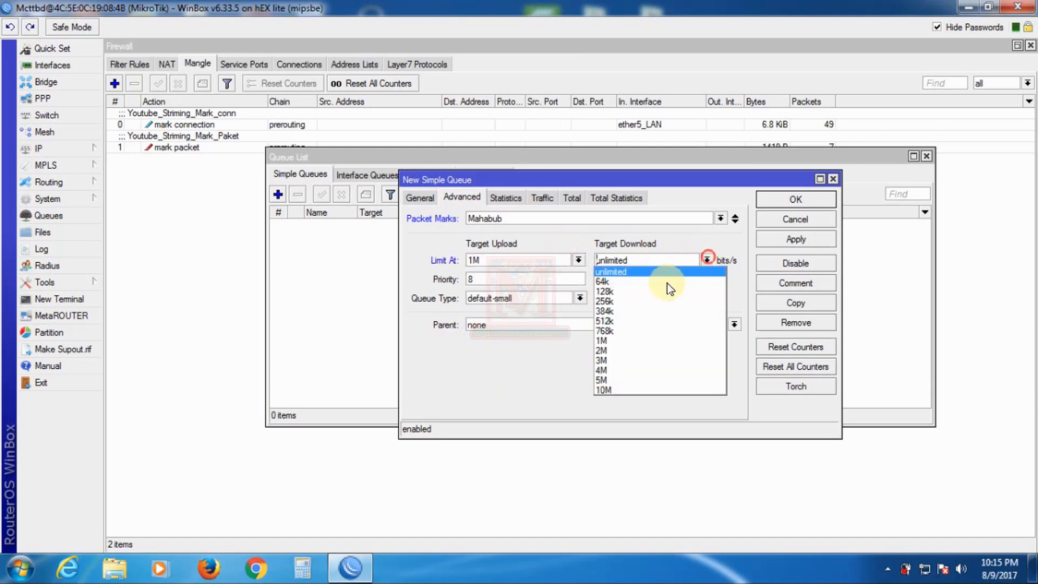
left_click(606, 341)
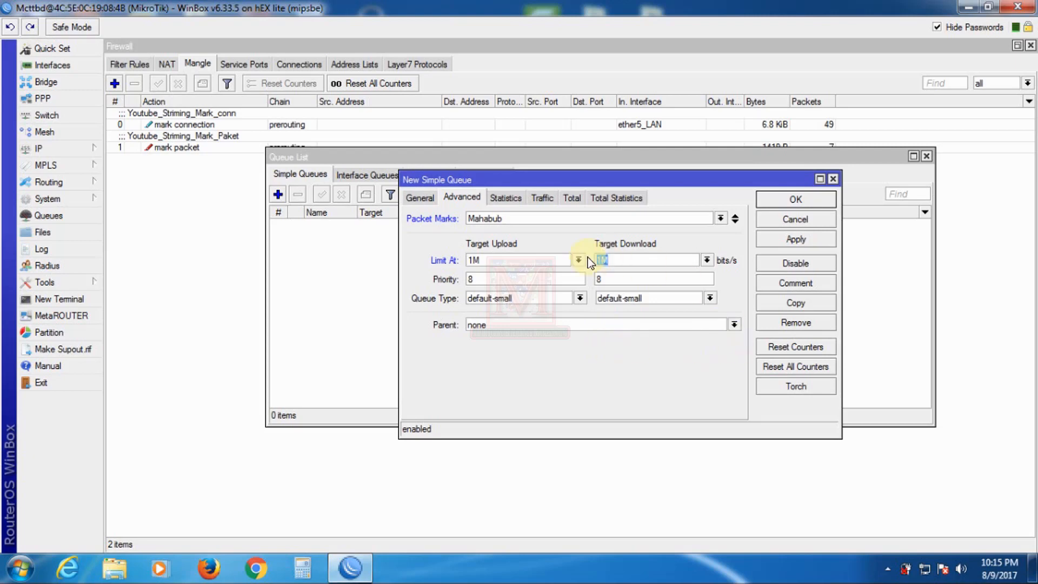
left_click(796, 242)
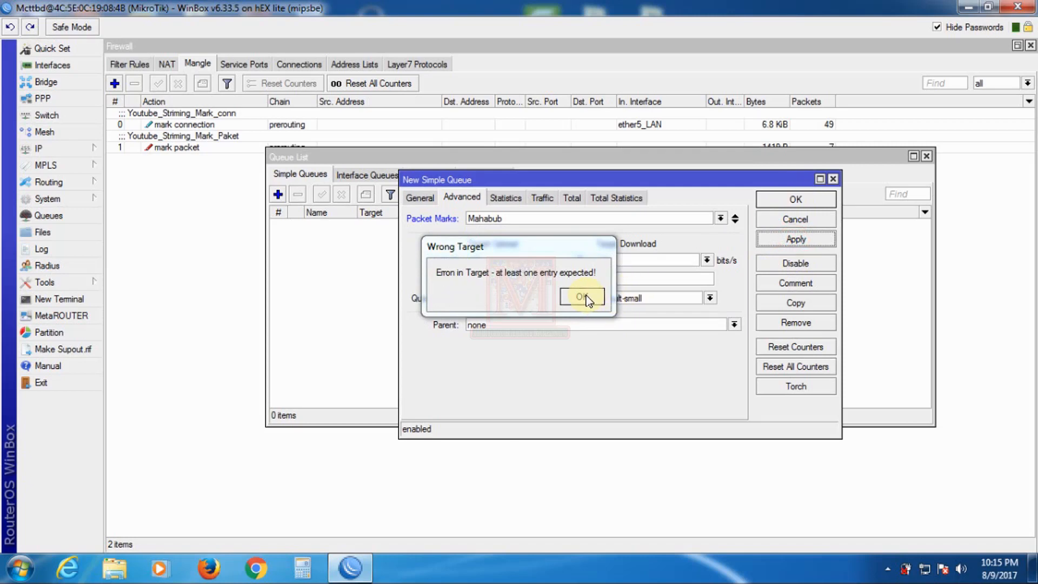
left_click(584, 297)
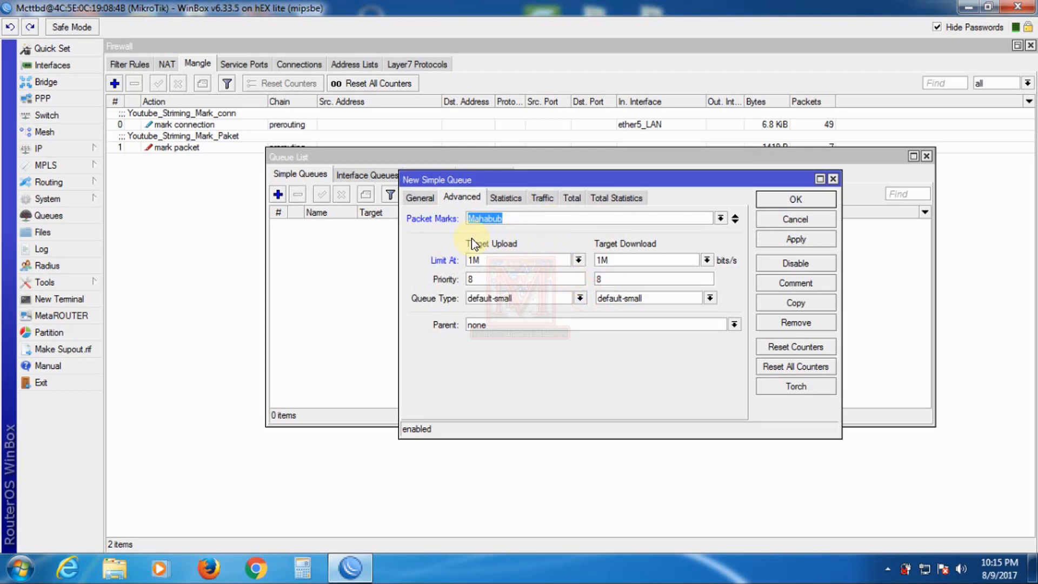
left_click(420, 198)
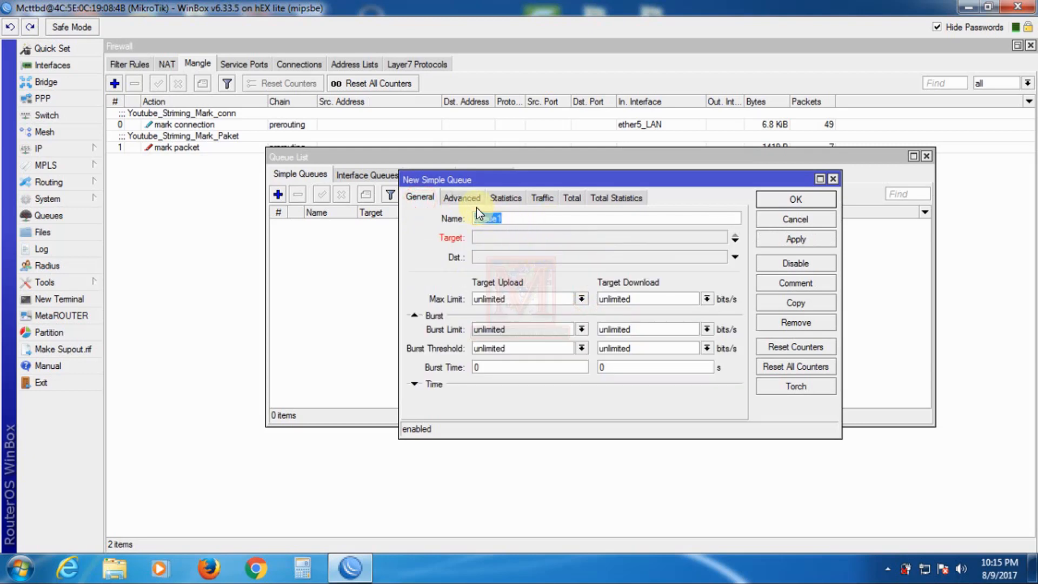
left_click(462, 196)
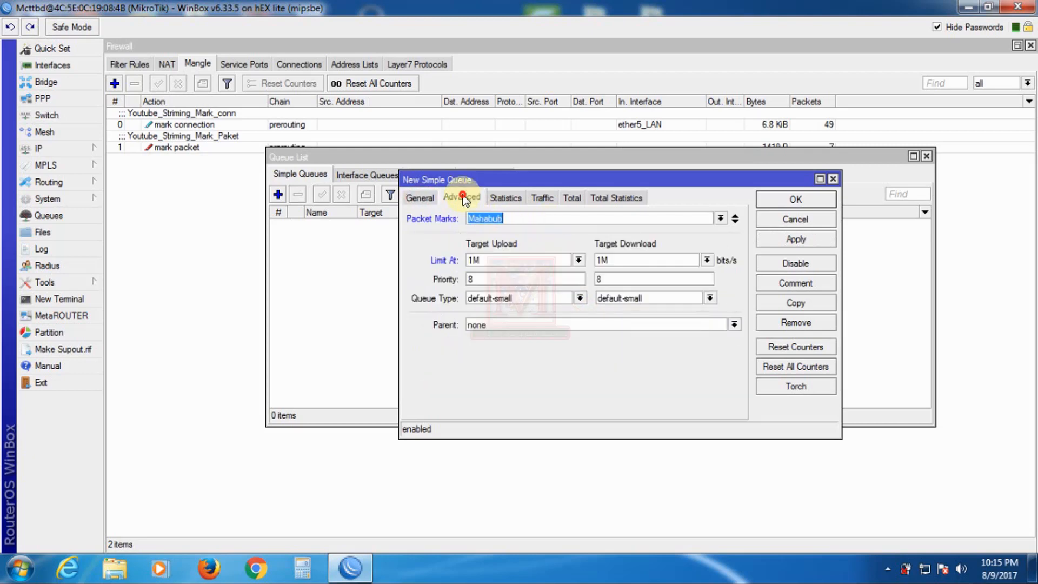
left_click(735, 218)
left_click(707, 260)
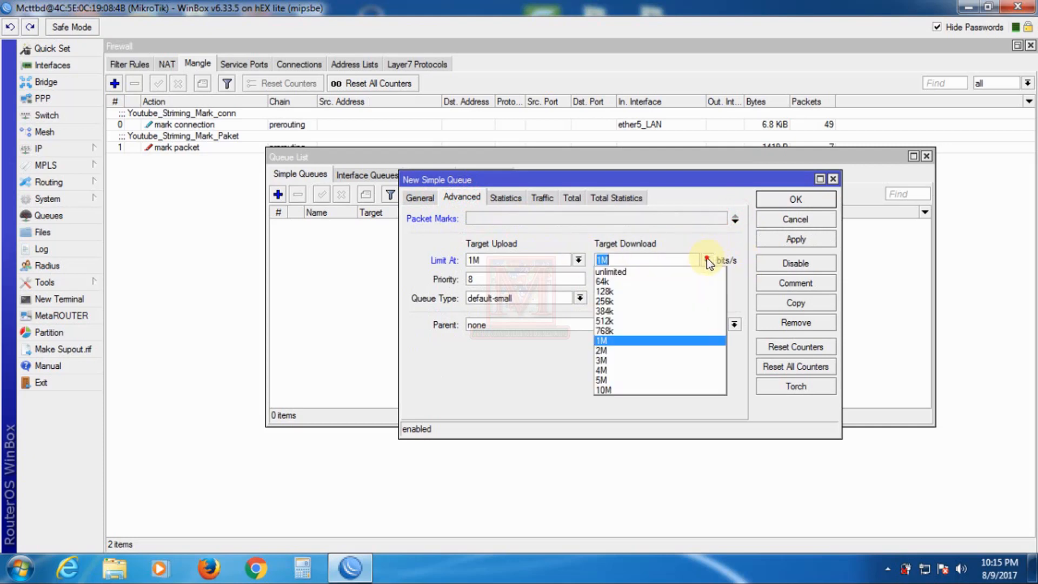
left_click(611, 272)
left_click(578, 260)
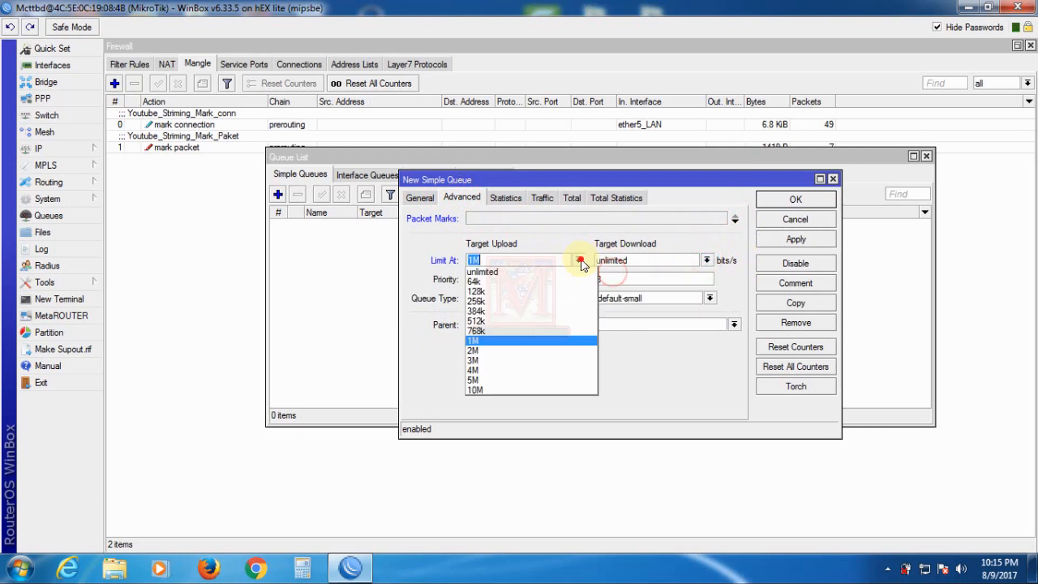
left_click(476, 272)
- Enter the client's name as the simple queue's name and set its target to 10.10.10.11
left_click(419, 198)
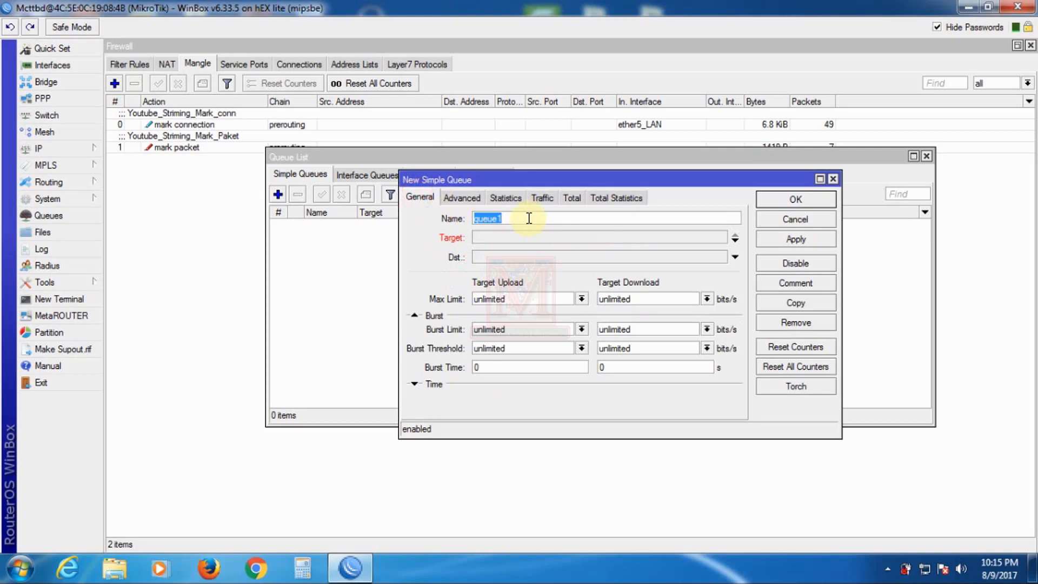
type("Mahabub")
left_click(518, 235)
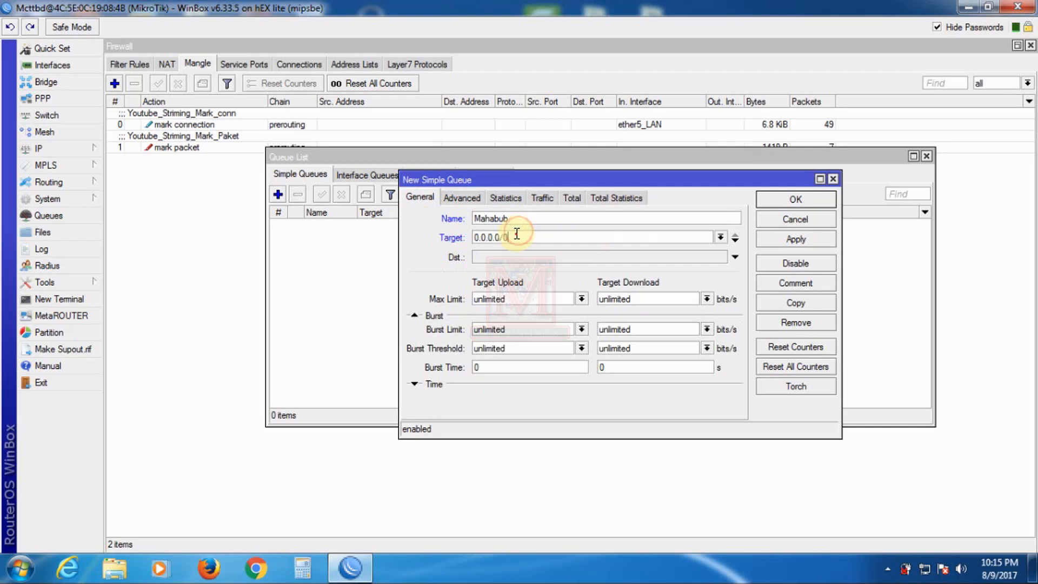
left_click_drag(516, 234, 18, 200)
type("10.")
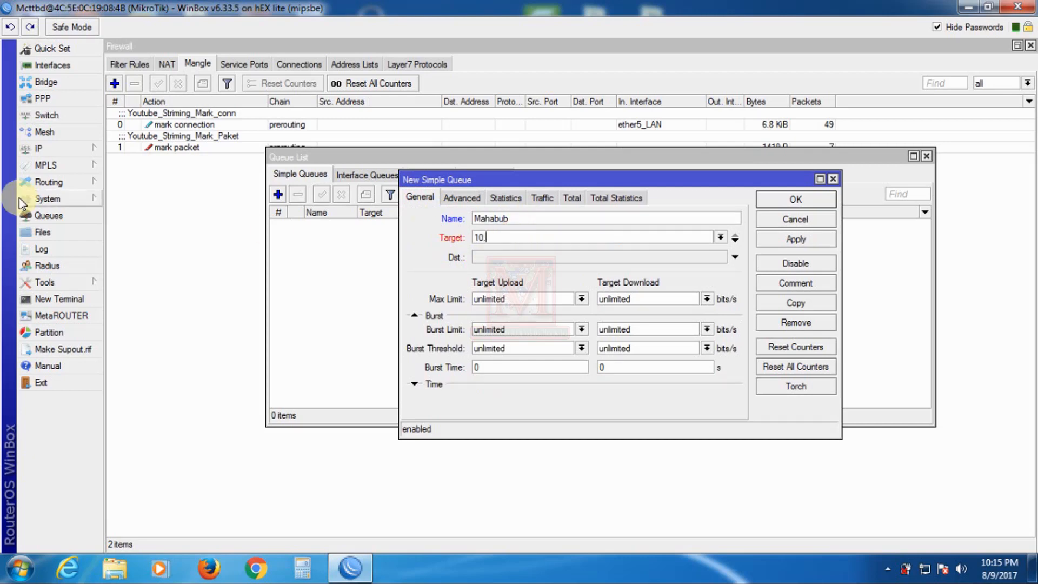
type("10.10.11")
- Set the simple queue's max limit to 1M for both target upload and target download
left_click(581, 299)
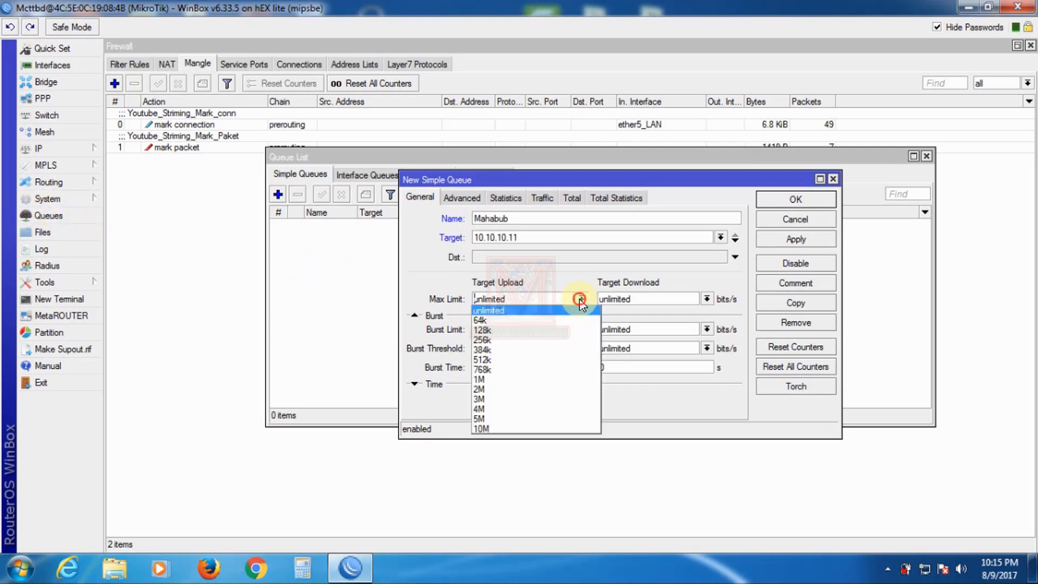
left_click(483, 374)
left_click(707, 299)
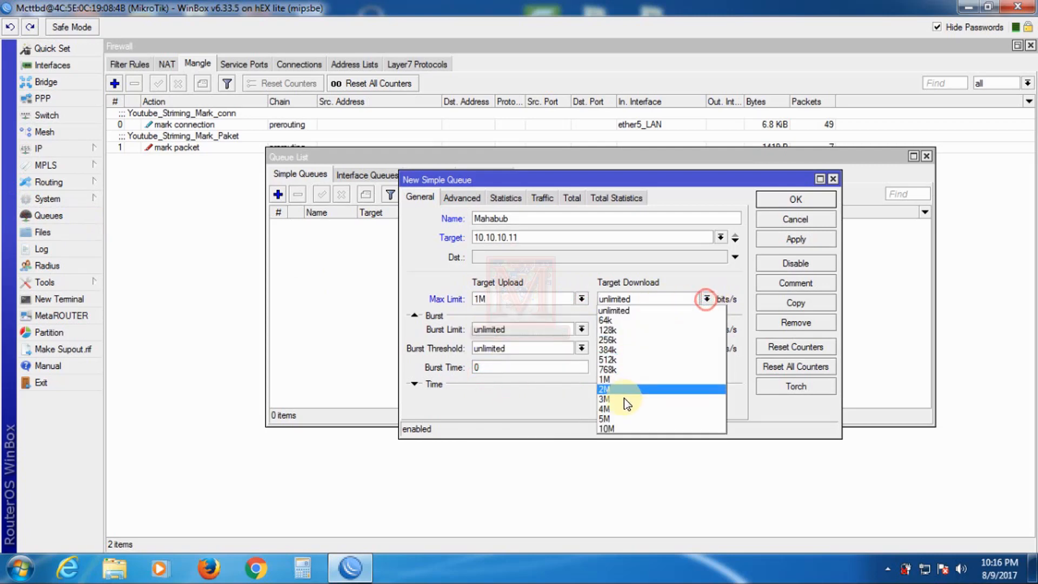
left_click(608, 379)
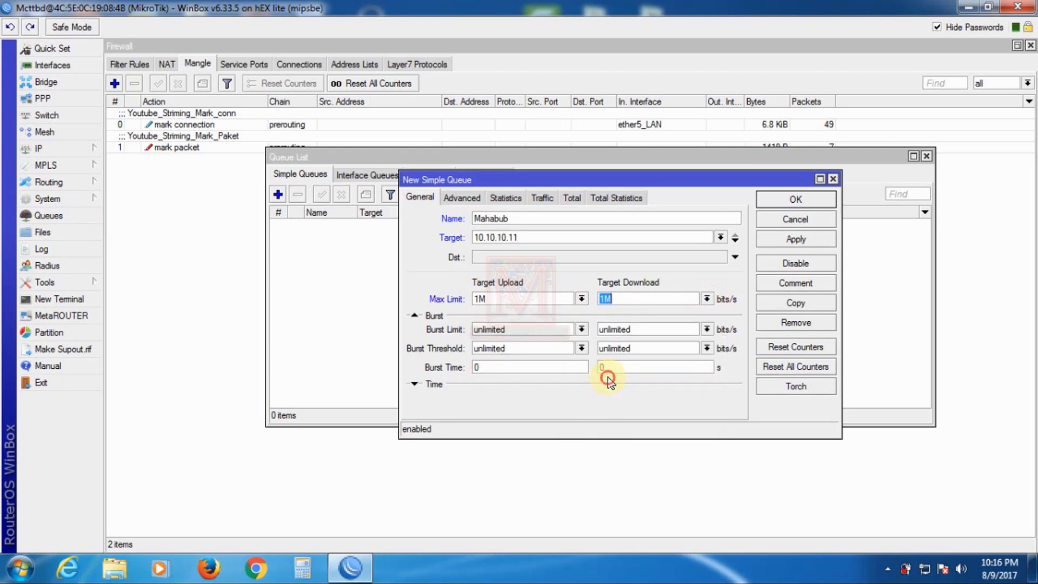
- Apply and save the client's simple queue and select its entry in the simple queues list
left_click(792, 239)
left_click(795, 199)
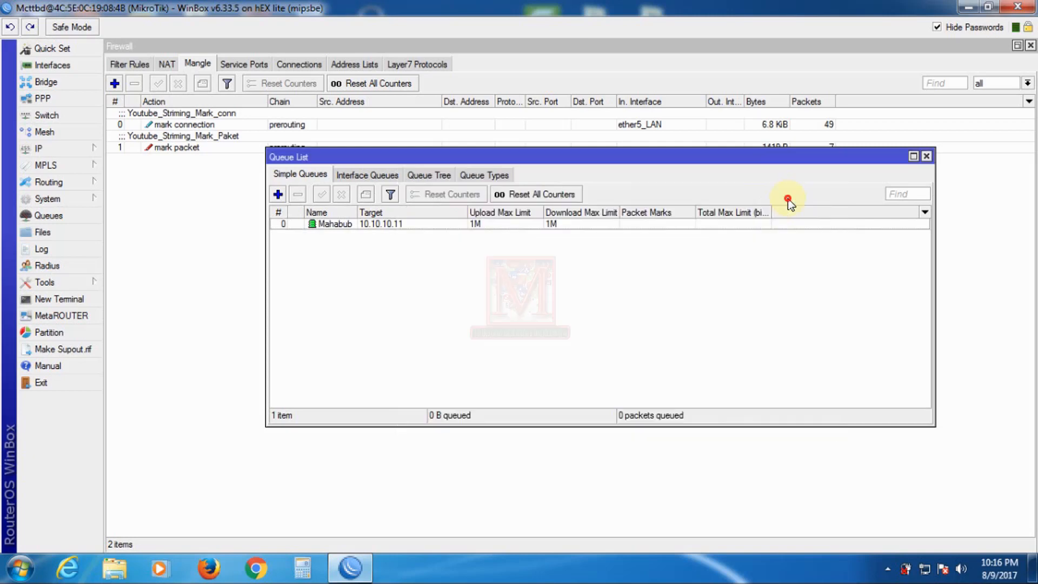
left_click(421, 232)
left_click(483, 224)
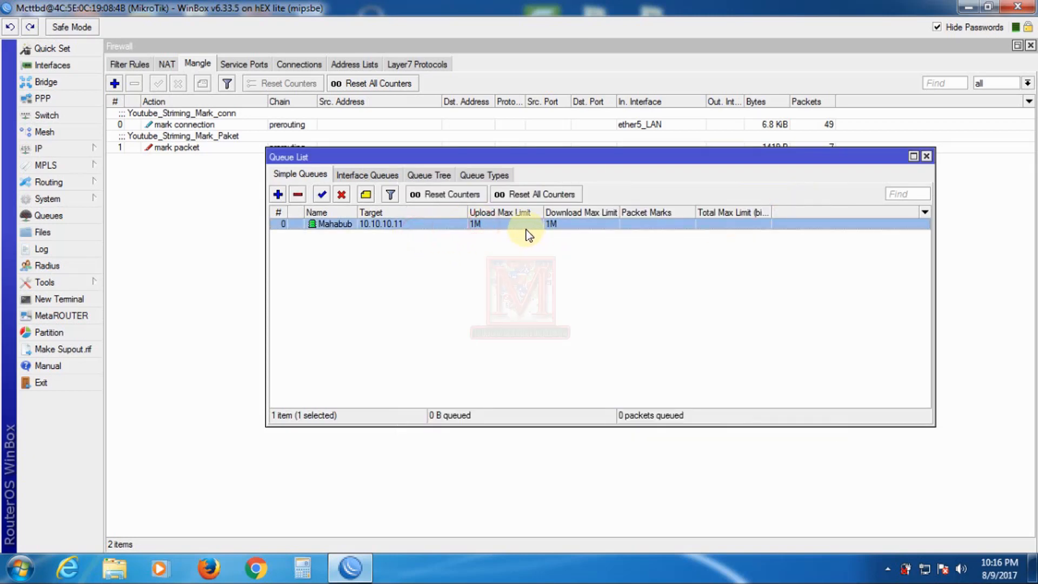
- Show the queue tree and move the Queue List window up to leave room below it
left_click(429, 176)
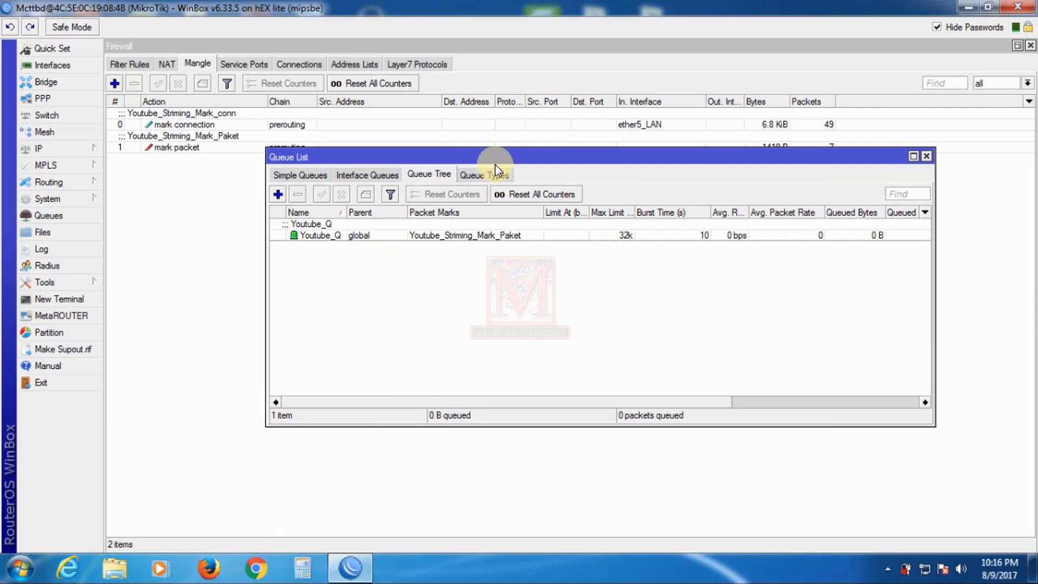
left_click_drag(494, 158, 412, 74)
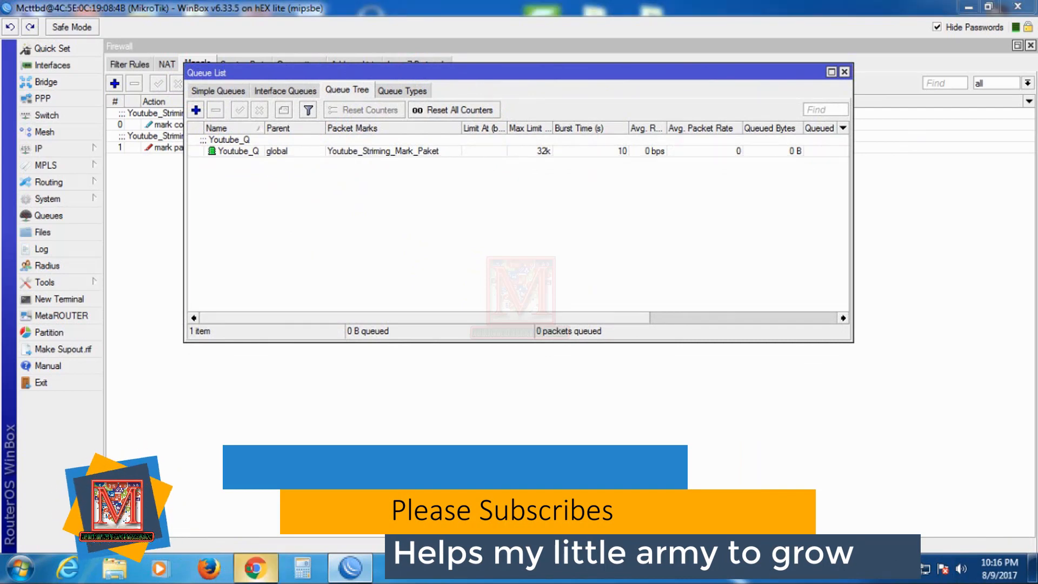
- Switch to Chrome, place its window below the Youtube_Q queue row, and load youtube.com
left_click(255, 567)
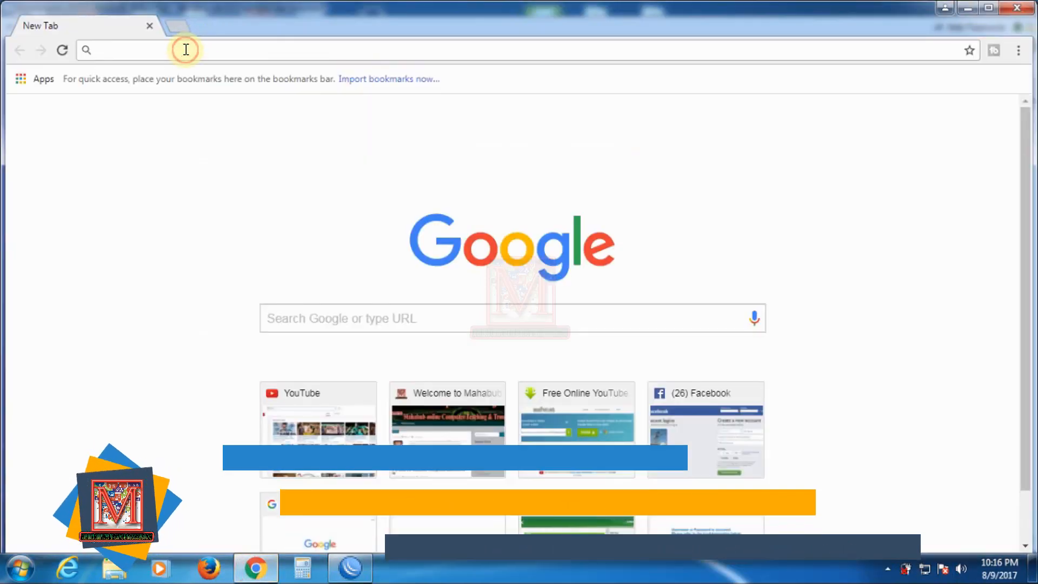
left_click(186, 50)
type("youtube.com")
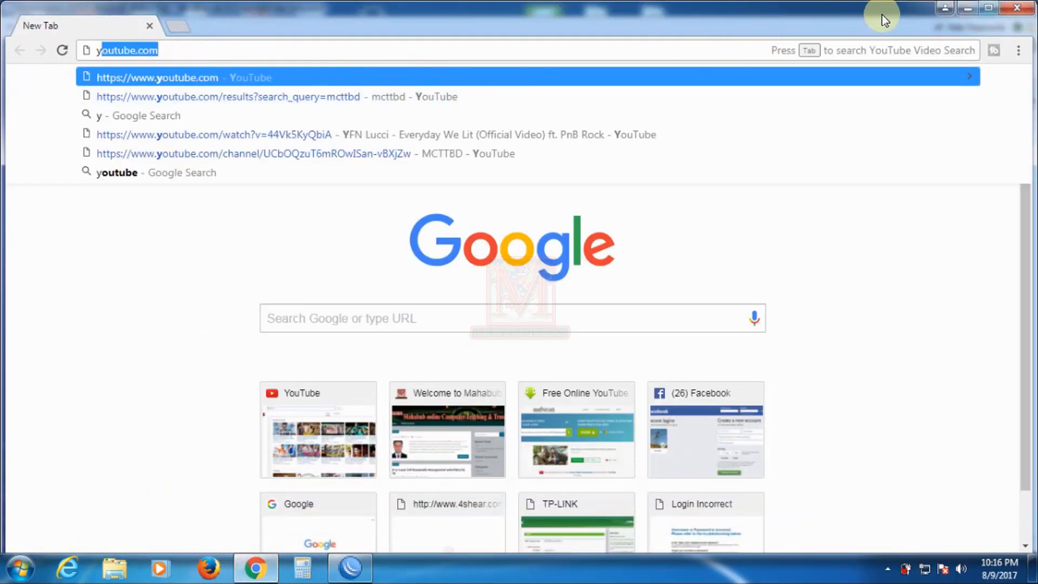
left_click_drag(882, 14, 945, 220)
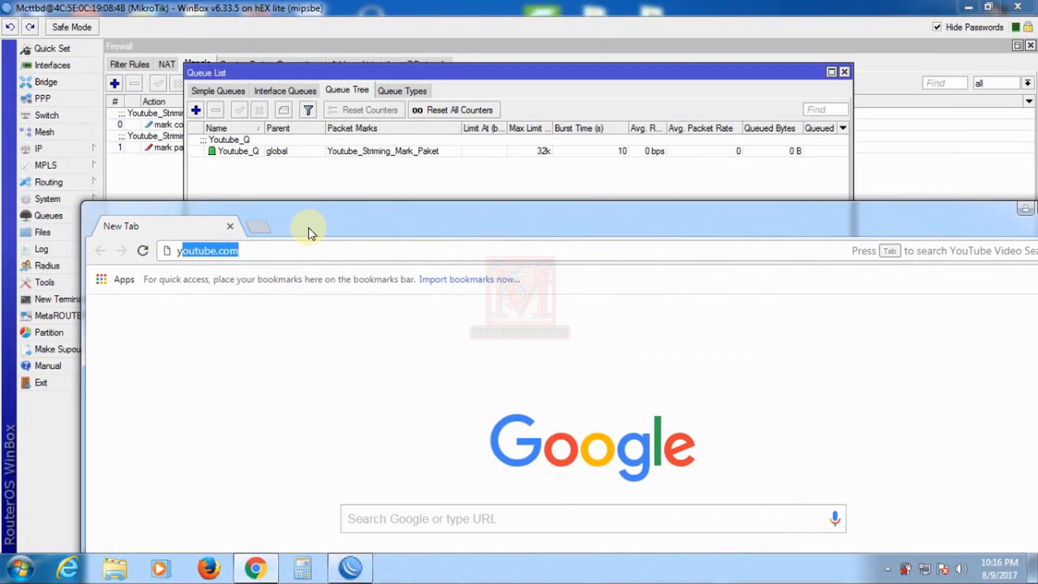
left_click_drag(308, 228, 246, 222)
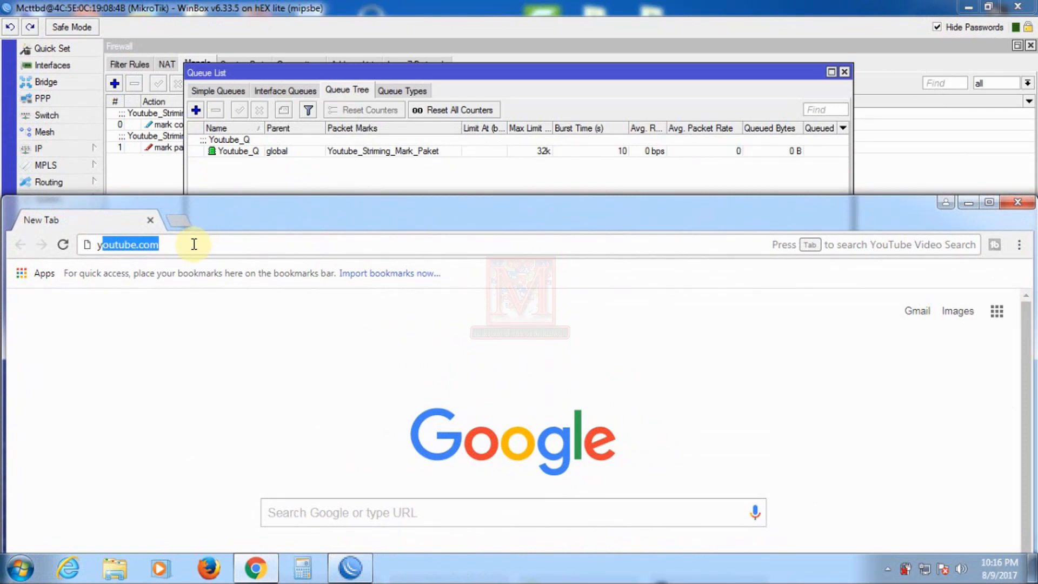
left_click(193, 245)
key("Return")
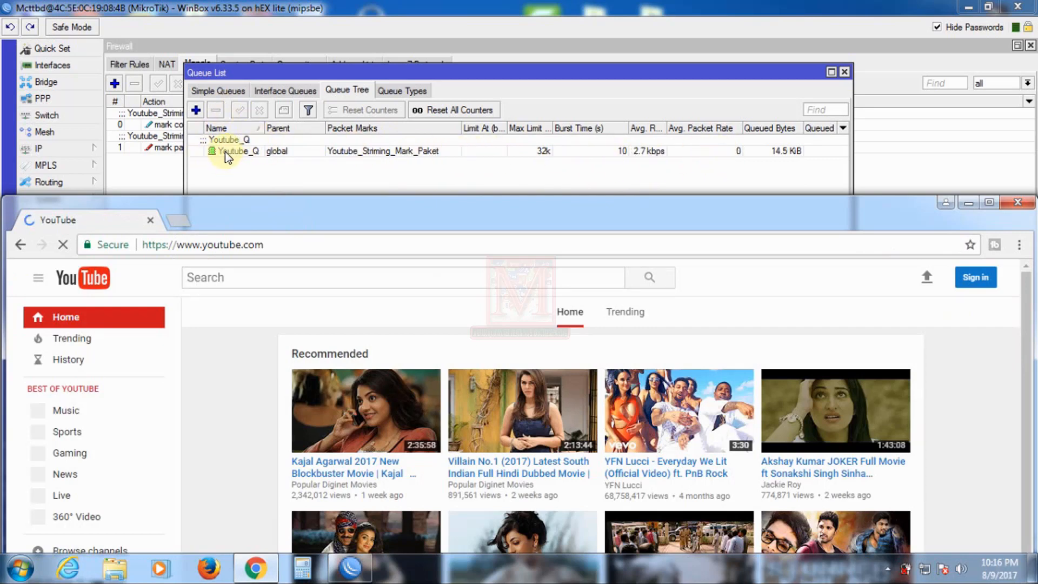
- Play the first recommended YouTube video and check its traffic in the client's simple queue and the Youtube_Q tree queue
left_click(361, 474)
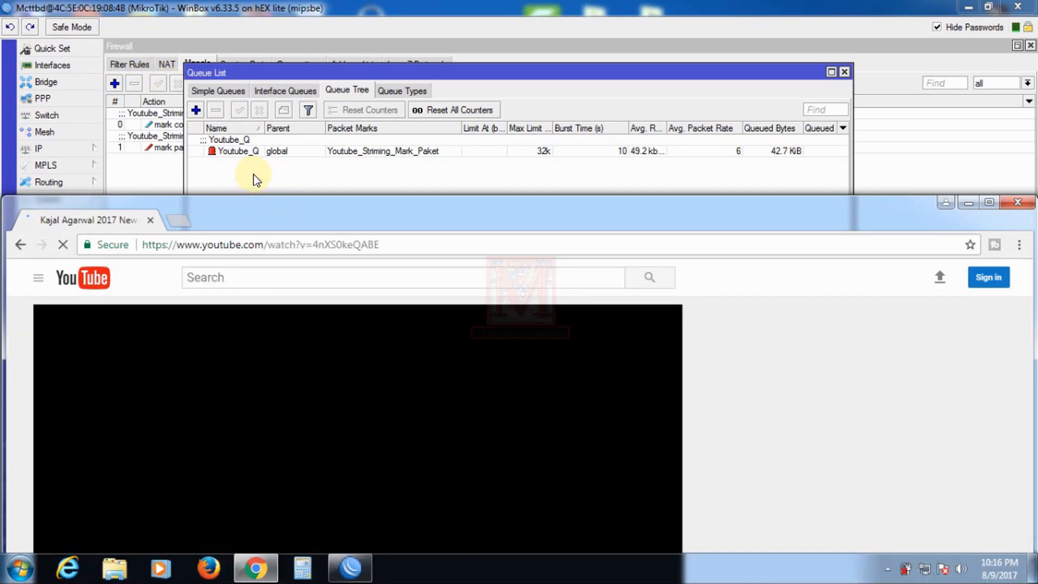
left_click(217, 91)
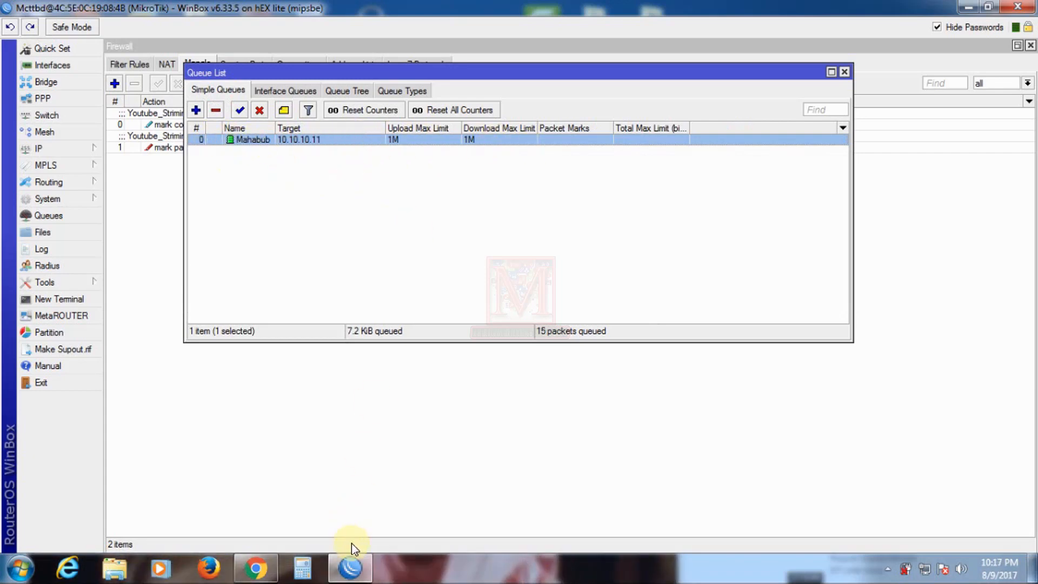
left_click(258, 565)
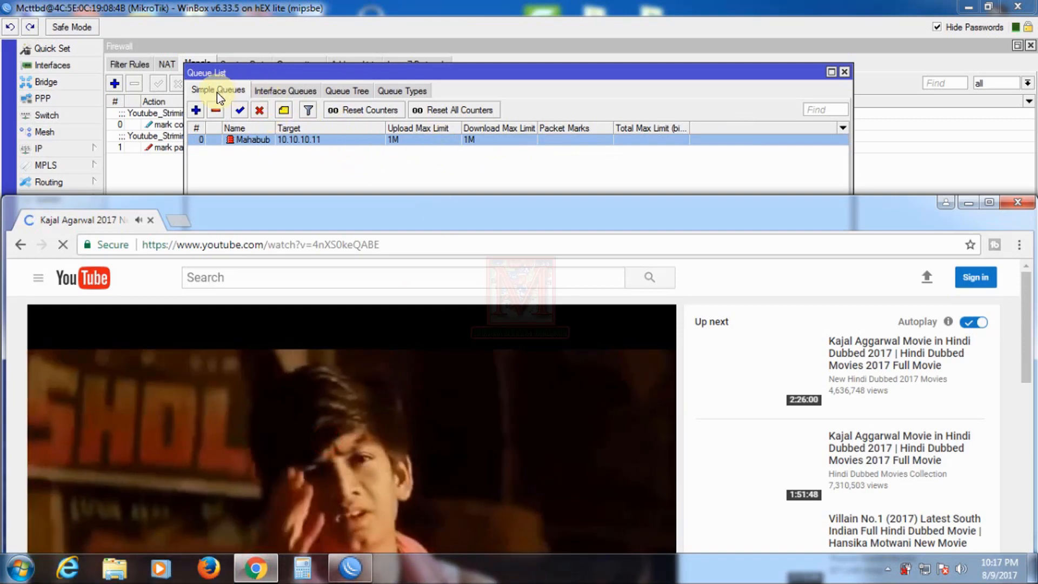
left_click(349, 91)
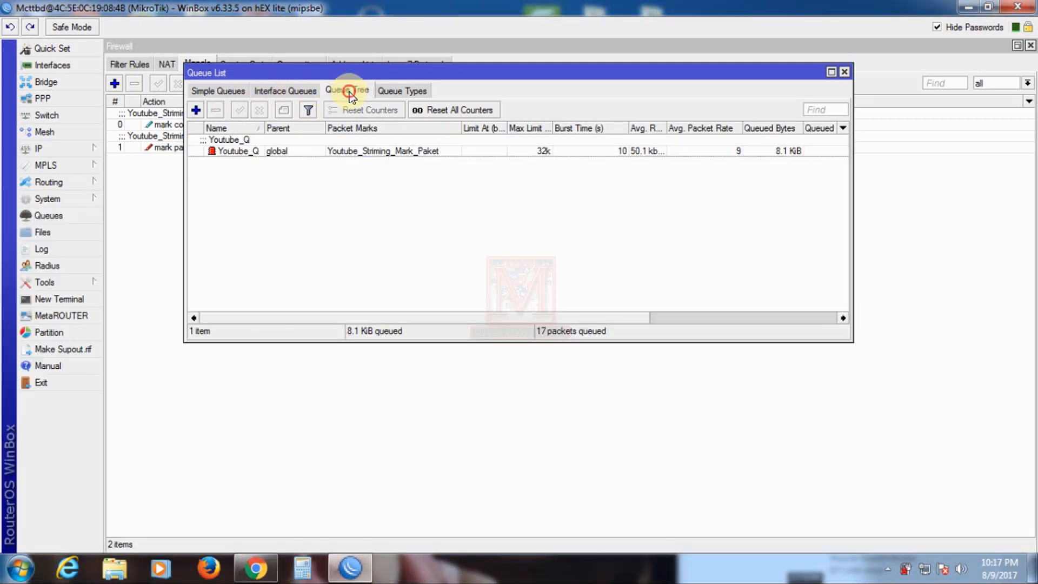
left_click(279, 196)
left_click(314, 174)
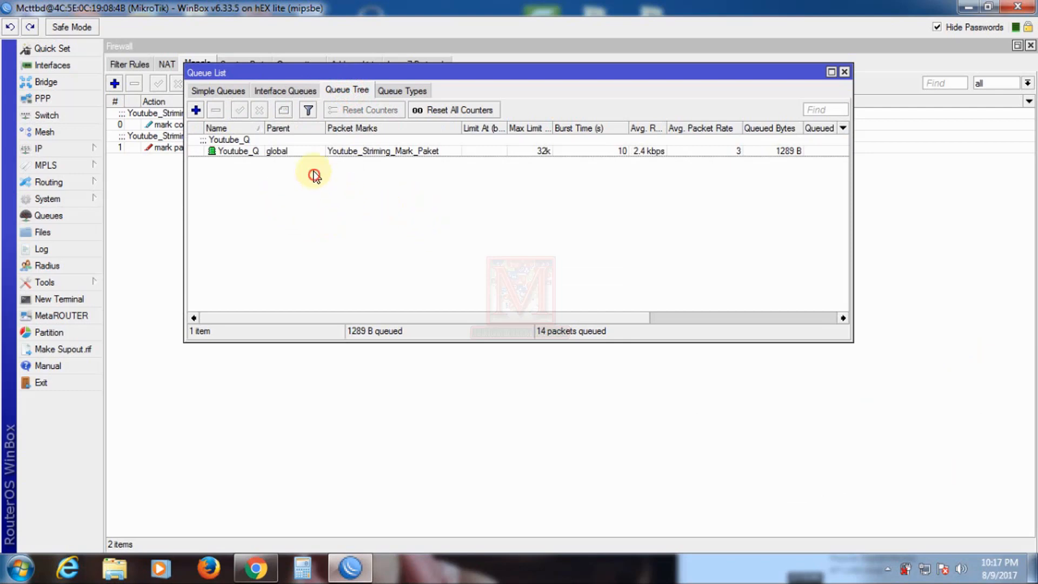
left_click(273, 151)
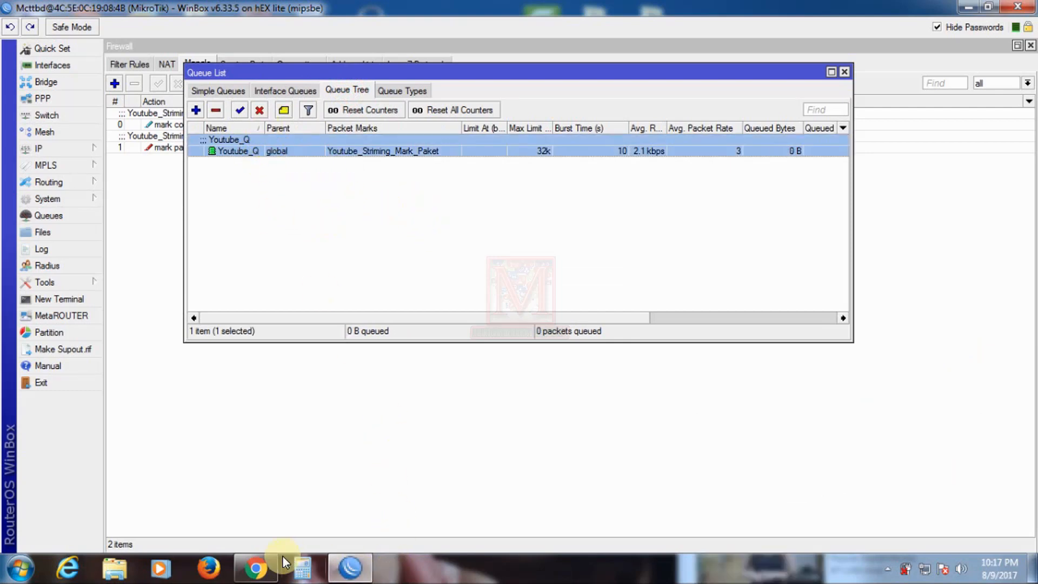
- Compare the playing video with the client's simple queue and the queue tree, keeping Chrome below the queue rows
left_click(263, 566)
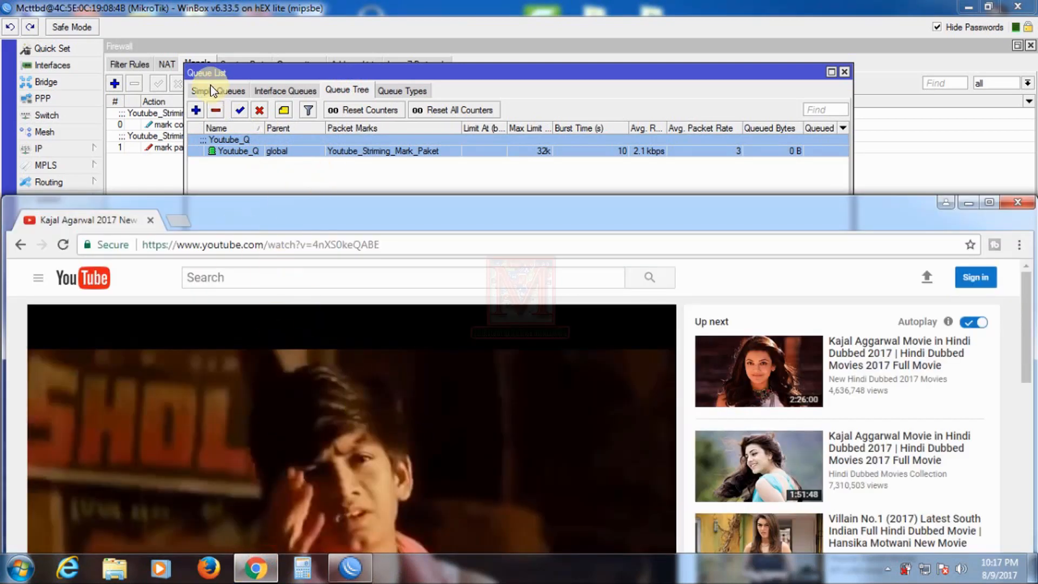
left_click(217, 91)
left_click(219, 92)
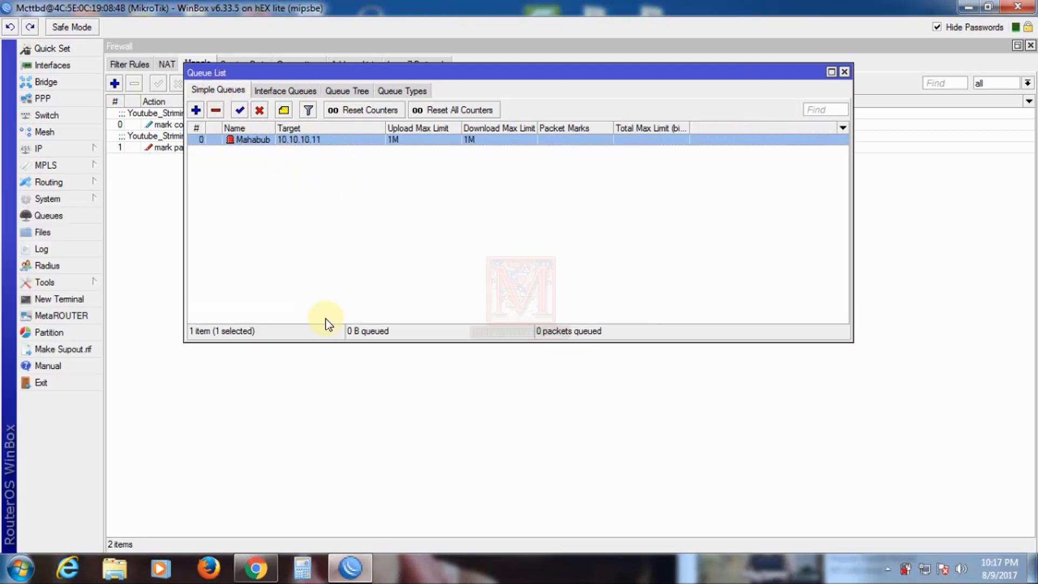
left_click(255, 568)
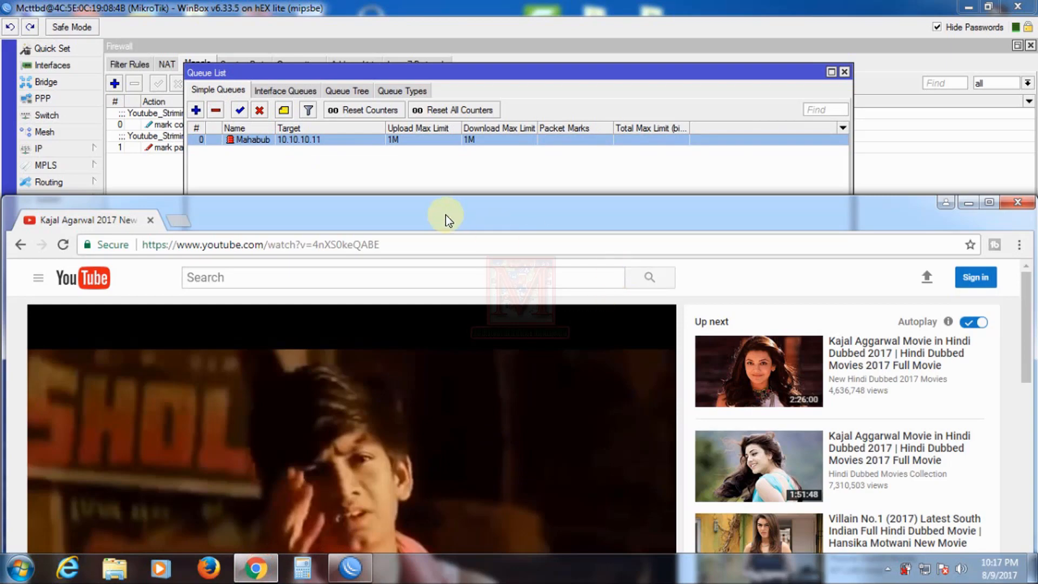
left_click_drag(445, 215, 524, 182)
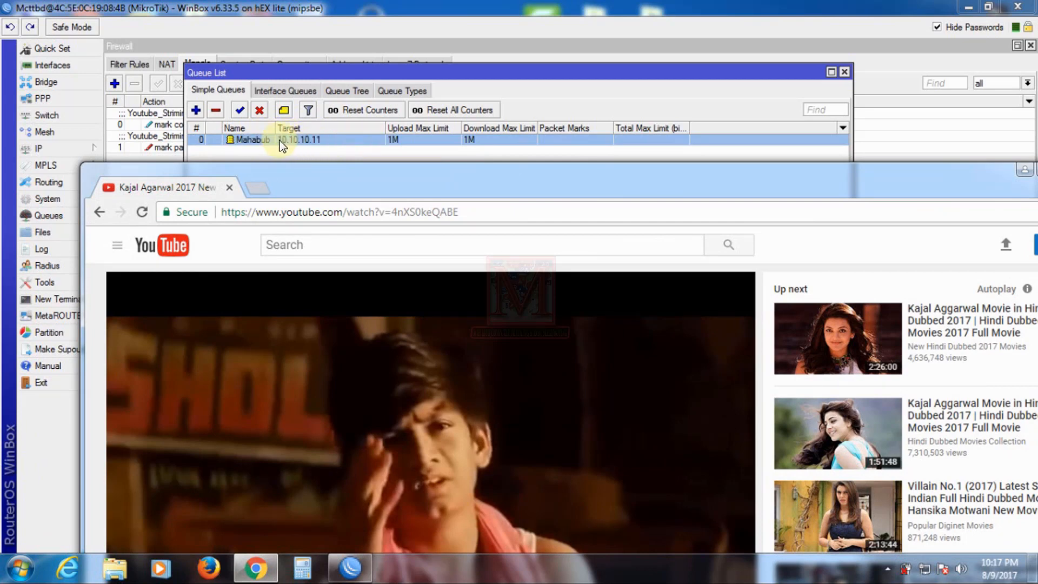
left_click(357, 92)
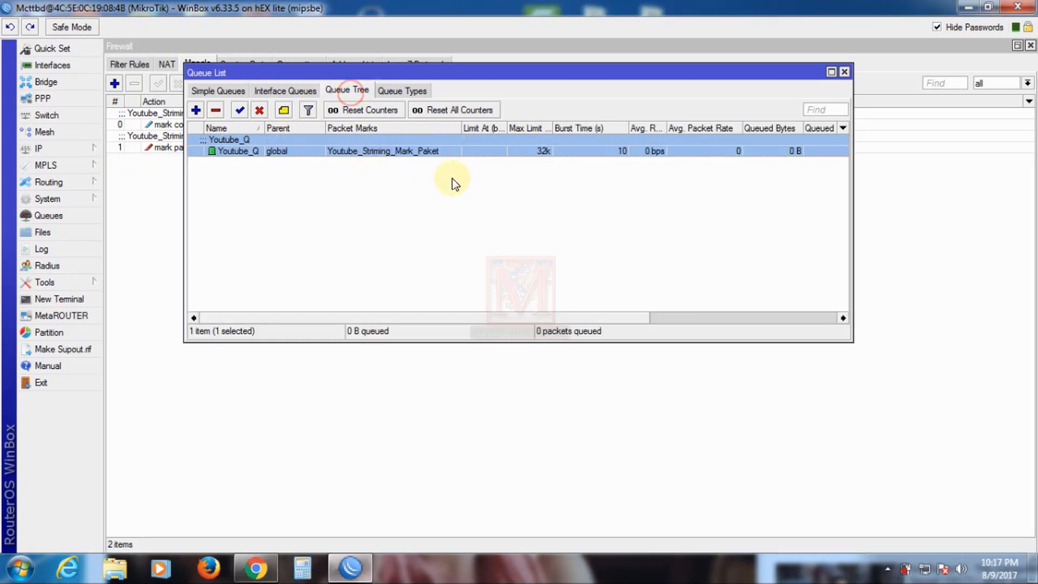
- Return to Chrome and play the second suggested video with the Youtube_Q queue row in view above it
left_click(255, 568)
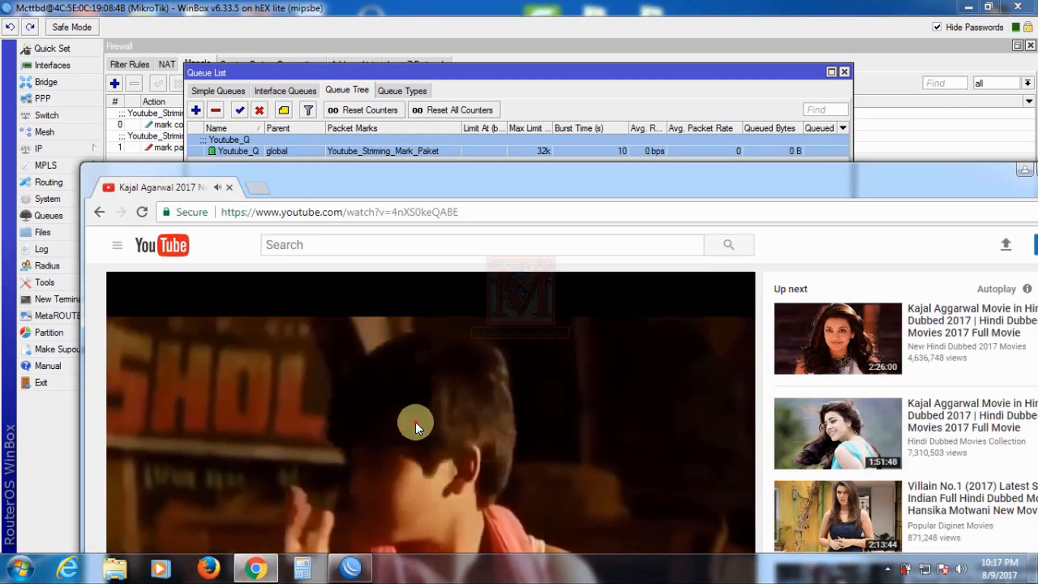
left_click(373, 441)
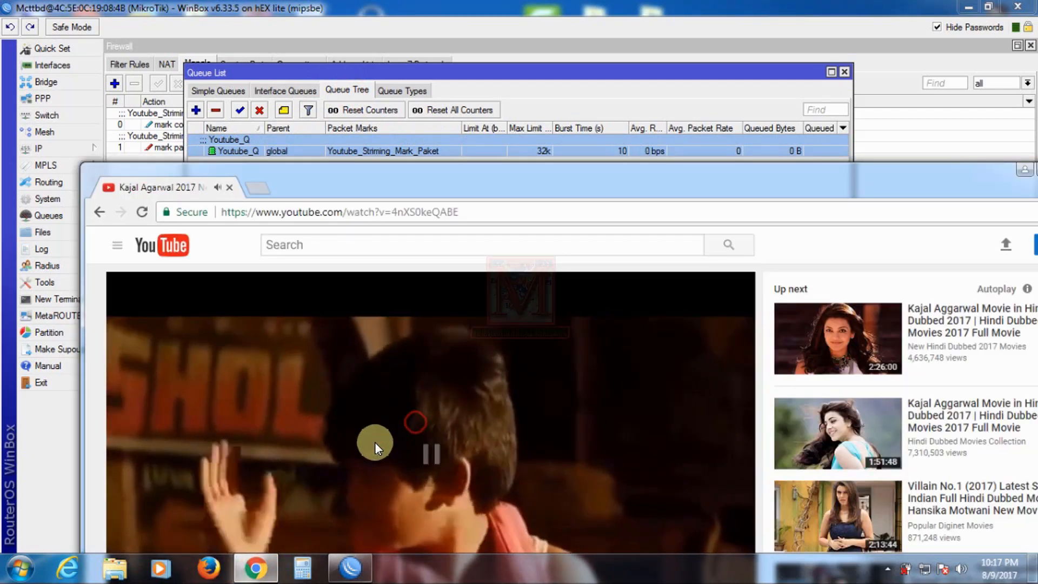
left_click(951, 415)
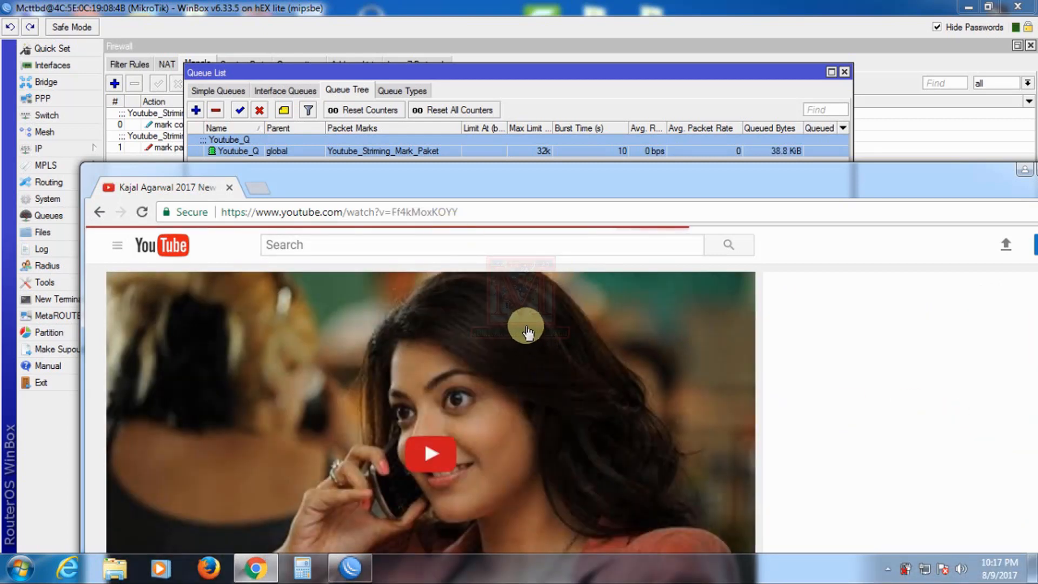
left_click_drag(476, 179, 430, 218)
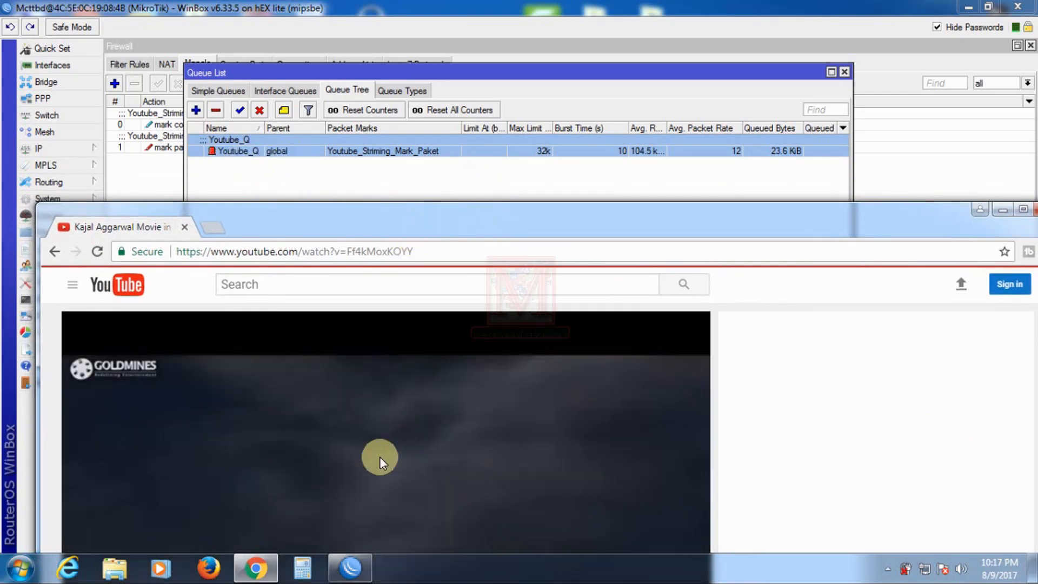
left_click(341, 473)
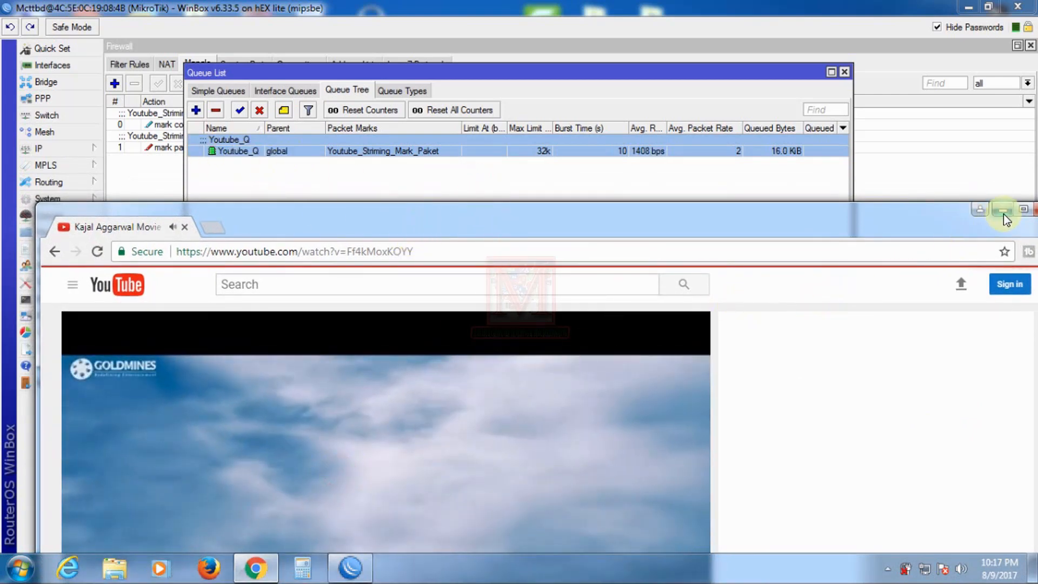
- Minimize Chrome and review the Youtube_Q queue's limit and burst settings alongside its queue tree entry
left_click(1003, 210)
double_click(313, 153)
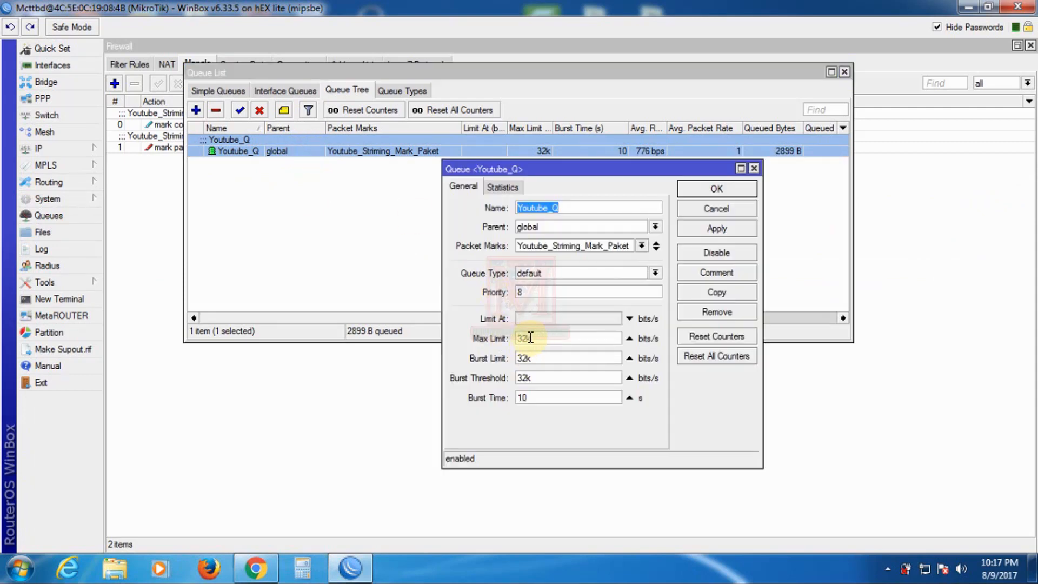
left_click(375, 225)
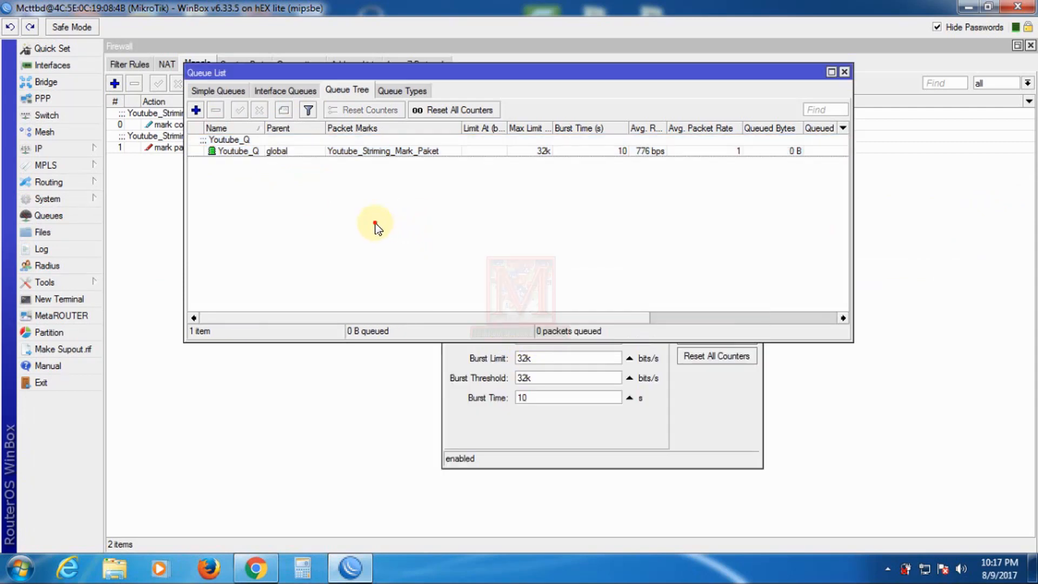
left_click(586, 436)
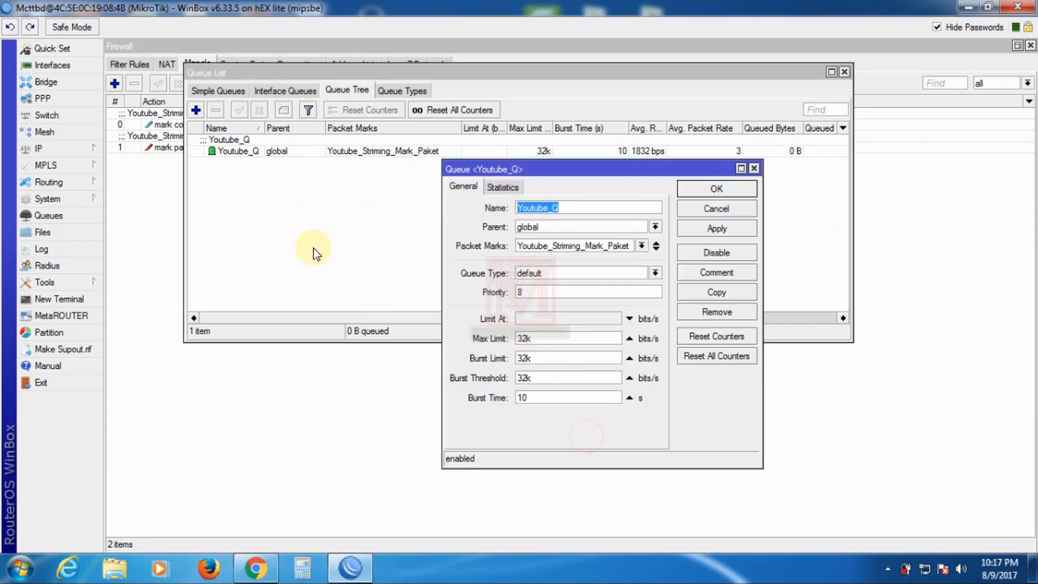
left_click(303, 237)
left_click(349, 154)
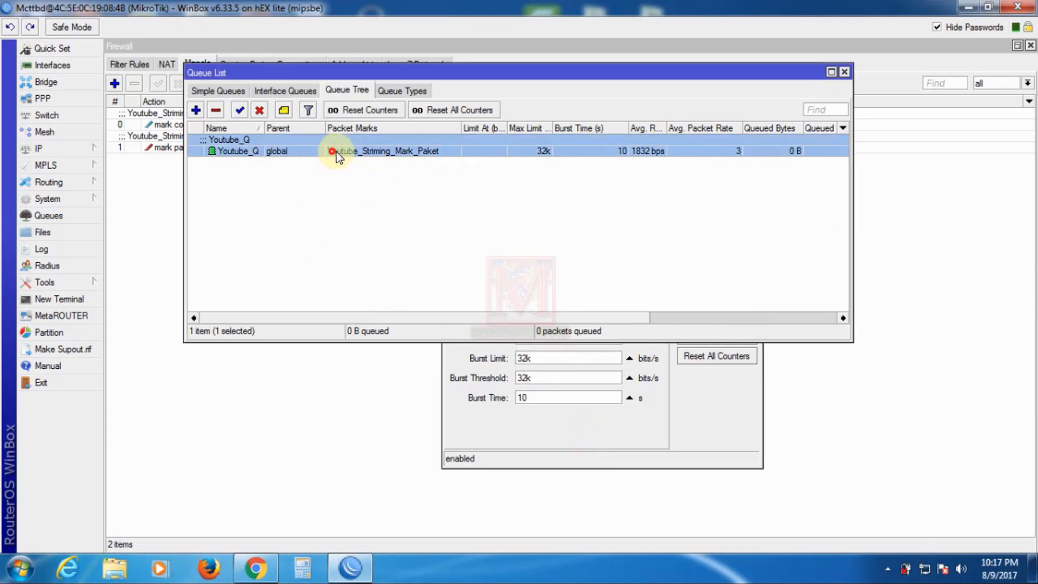
left_click(392, 251)
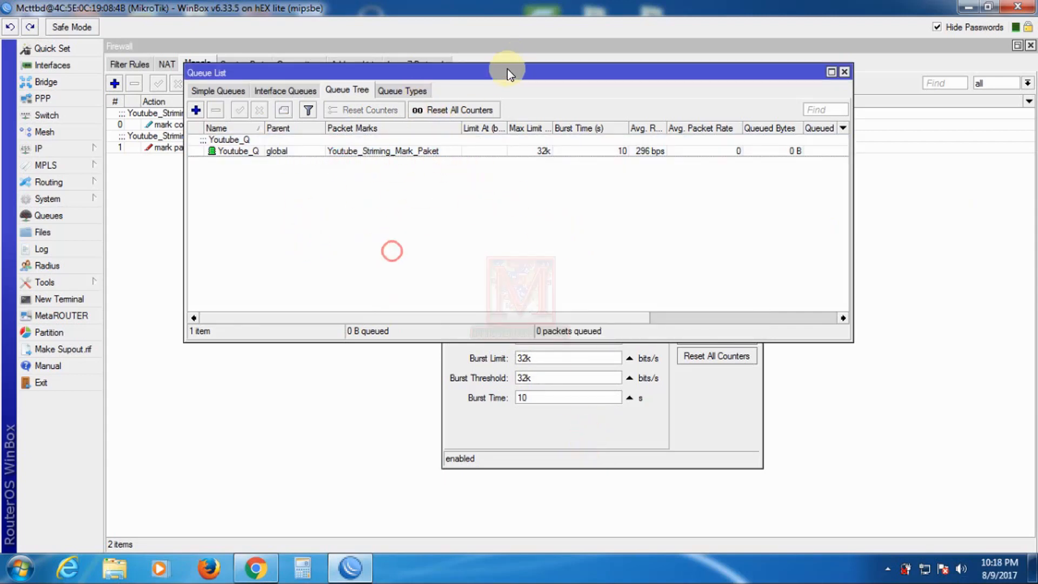
- Change the Youtube_Striming Layer7 protocol's regexp to ^.+(youtube.com|facebook.com).*$ and save it
left_click_drag(507, 69, 496, 156)
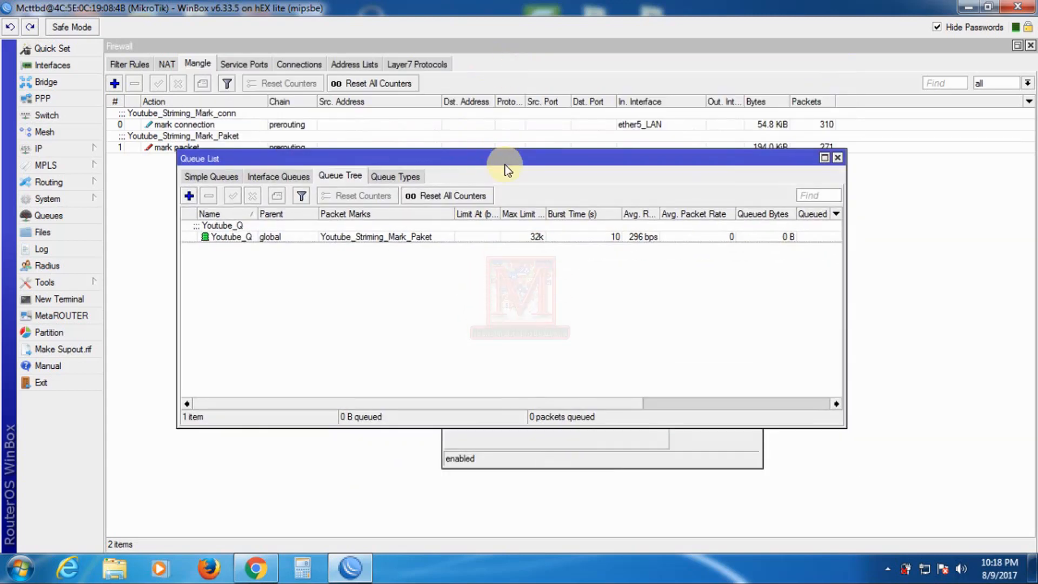
left_click(411, 64)
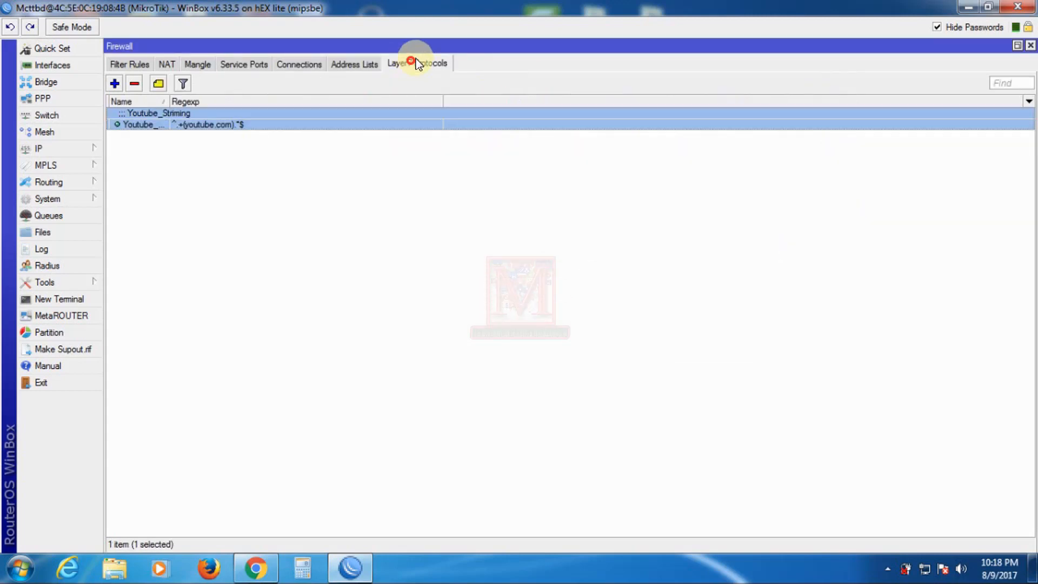
double_click(229, 124)
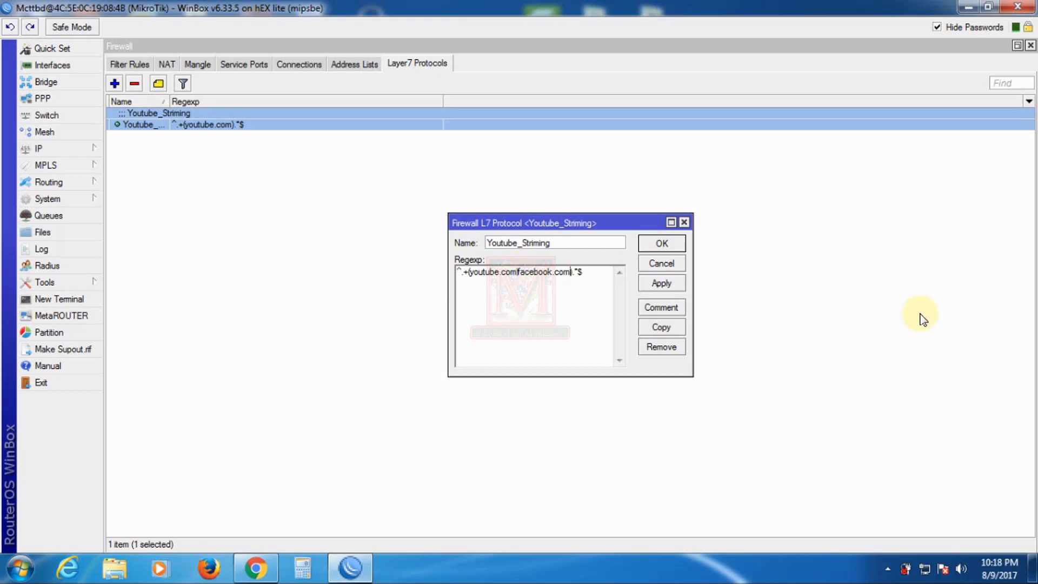
left_click(662, 283)
left_click(656, 241)
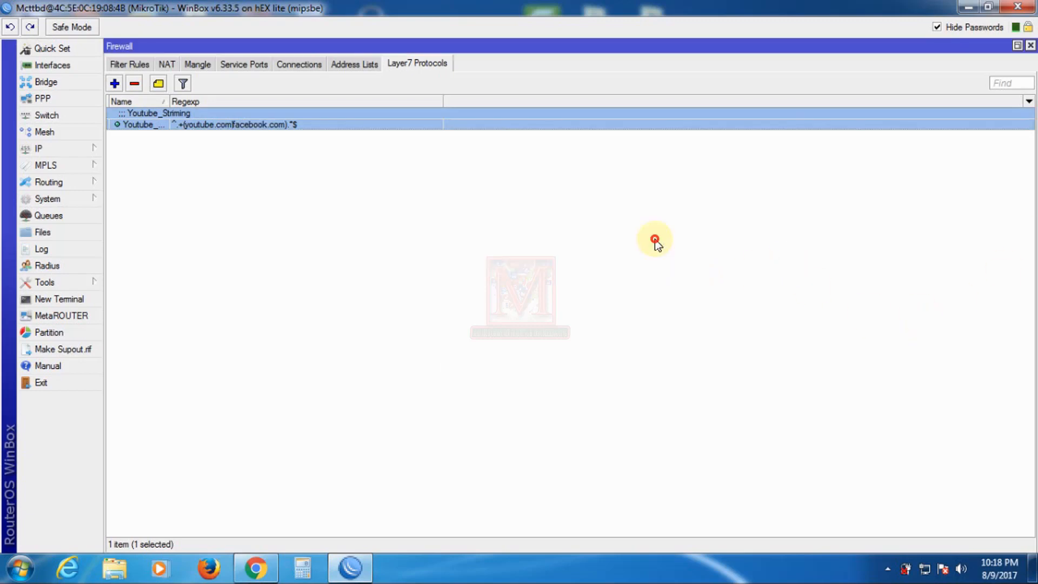
left_click(331, 200)
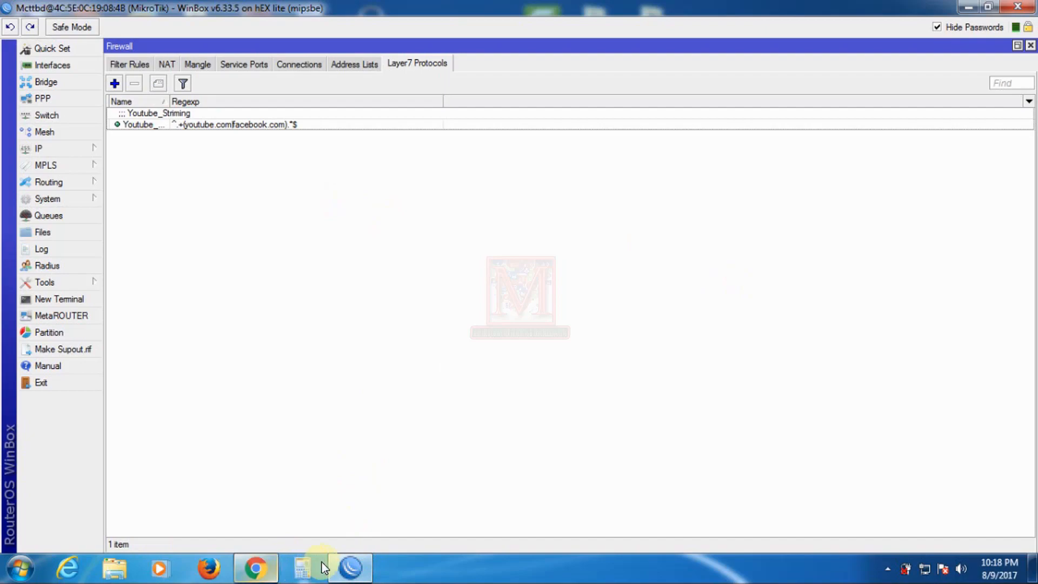
- Open the queue list and move it higher so the Youtube_Q row in the queue tree shows above the Chrome window
left_click(351, 568)
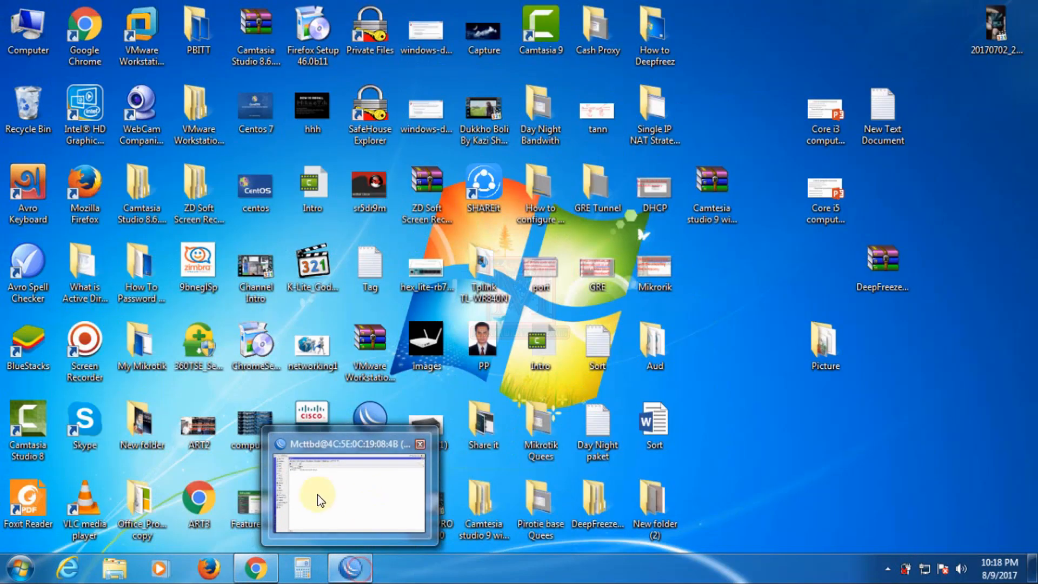
left_click(317, 494)
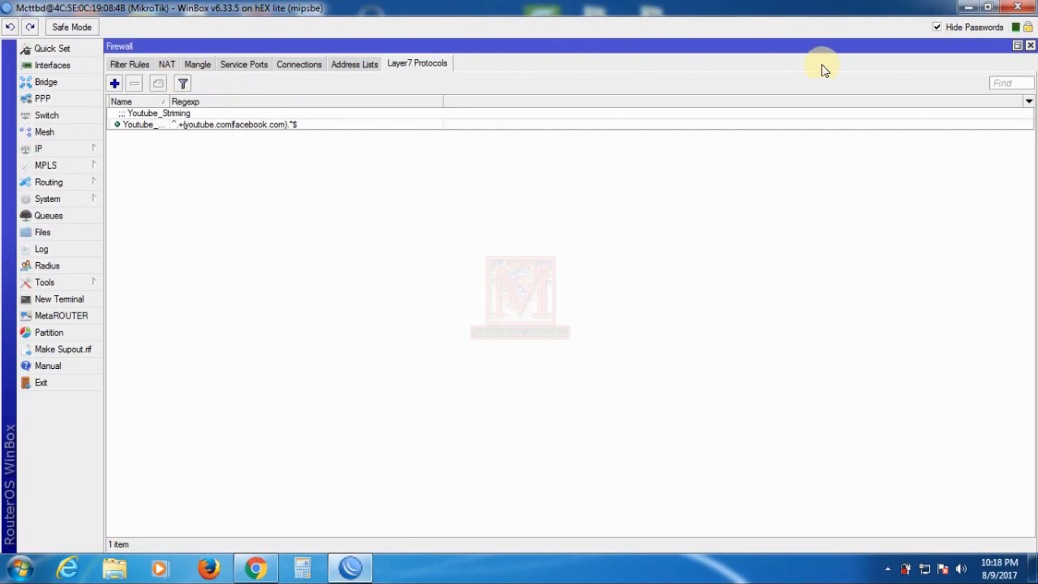
left_click(48, 216)
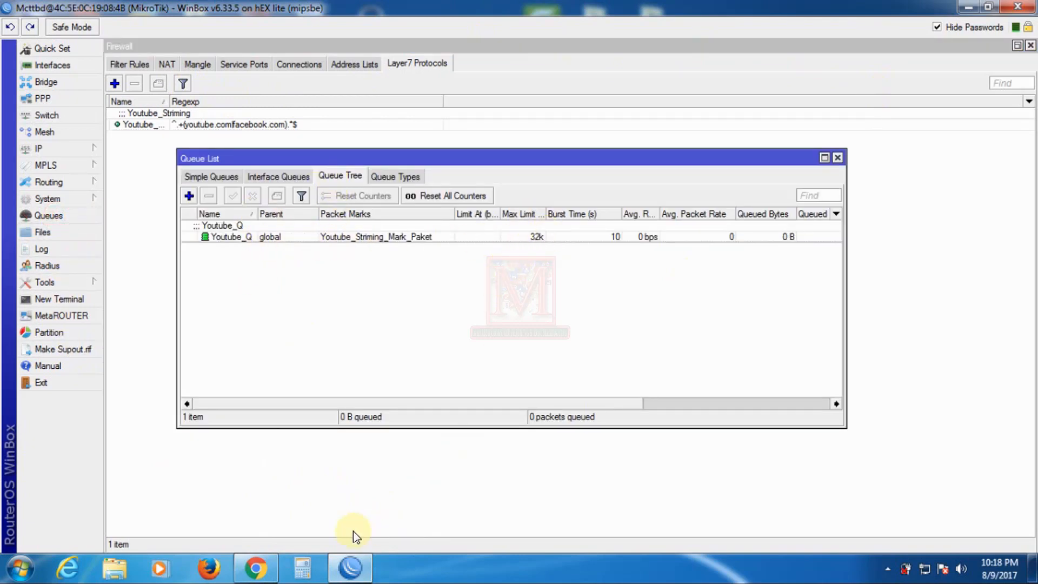
left_click(263, 569)
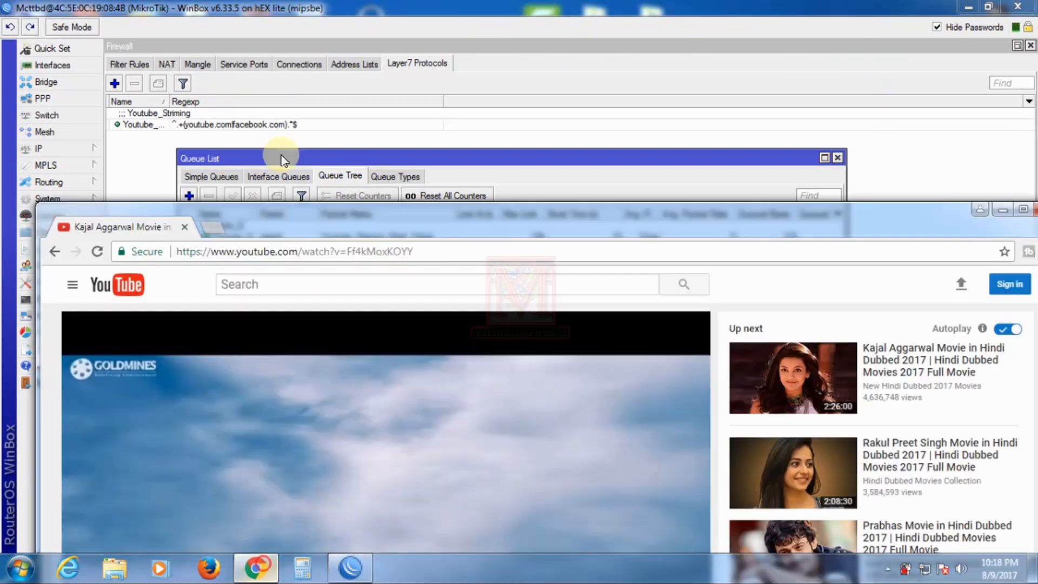
left_click(320, 251)
left_click_drag(573, 157, 587, 89)
left_click(346, 567)
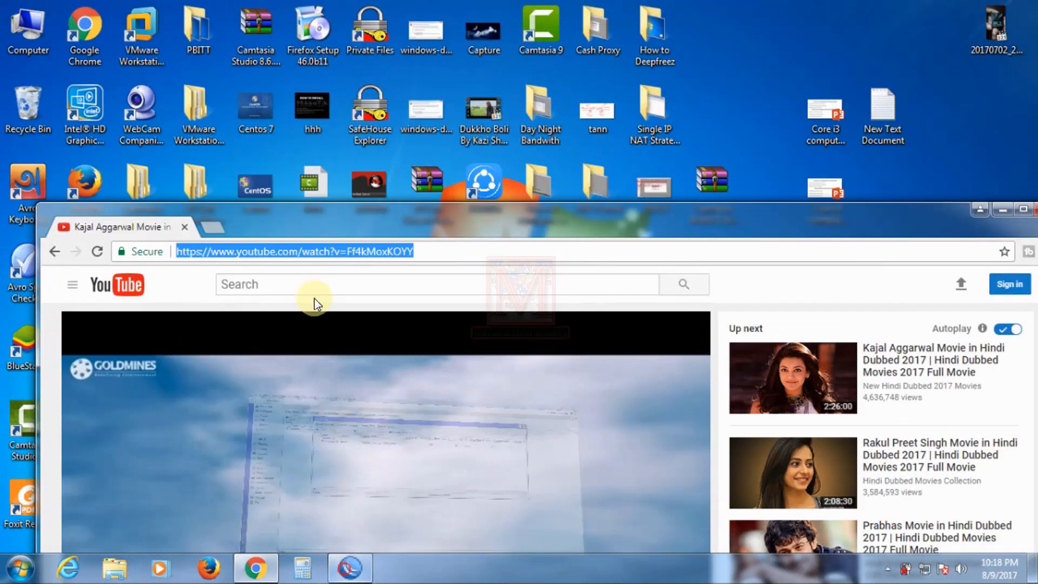
left_click(350, 568)
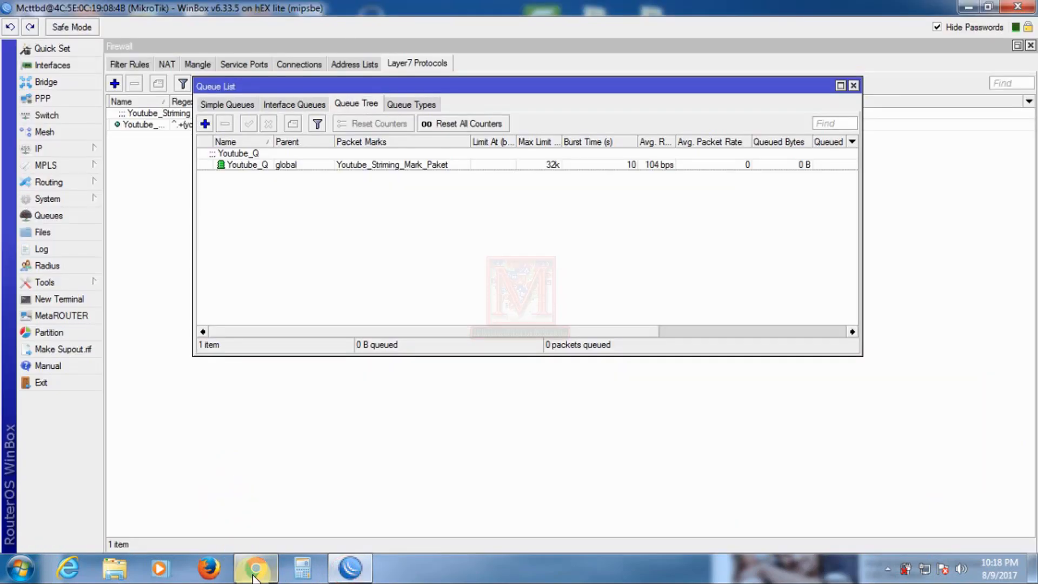
- Load facebook.com in Chrome and compare its loading with the Youtube_Q queue row and the Layer7 protocol's regexp
left_click(256, 568)
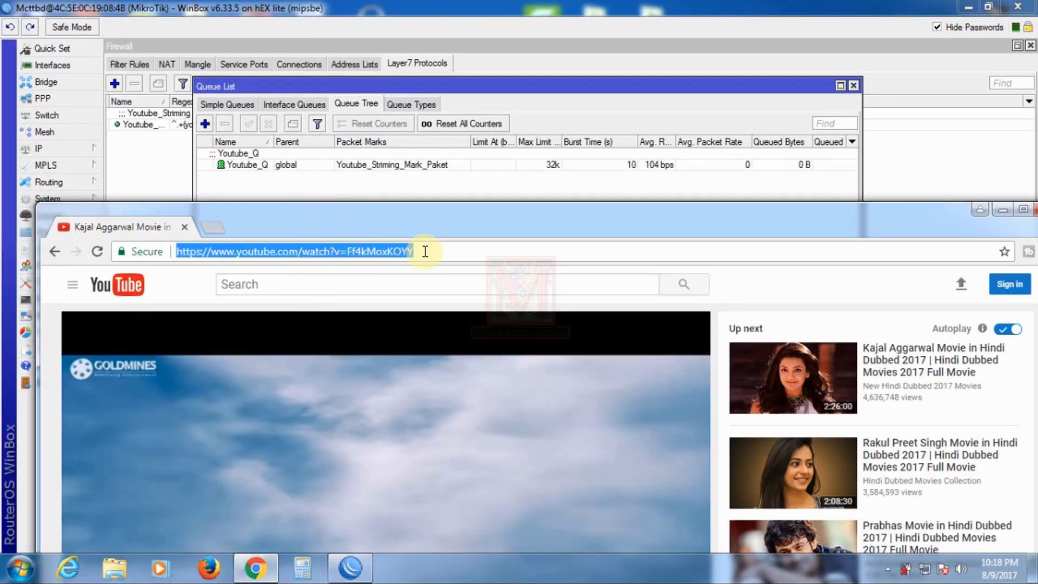
type("f")
key("Return")
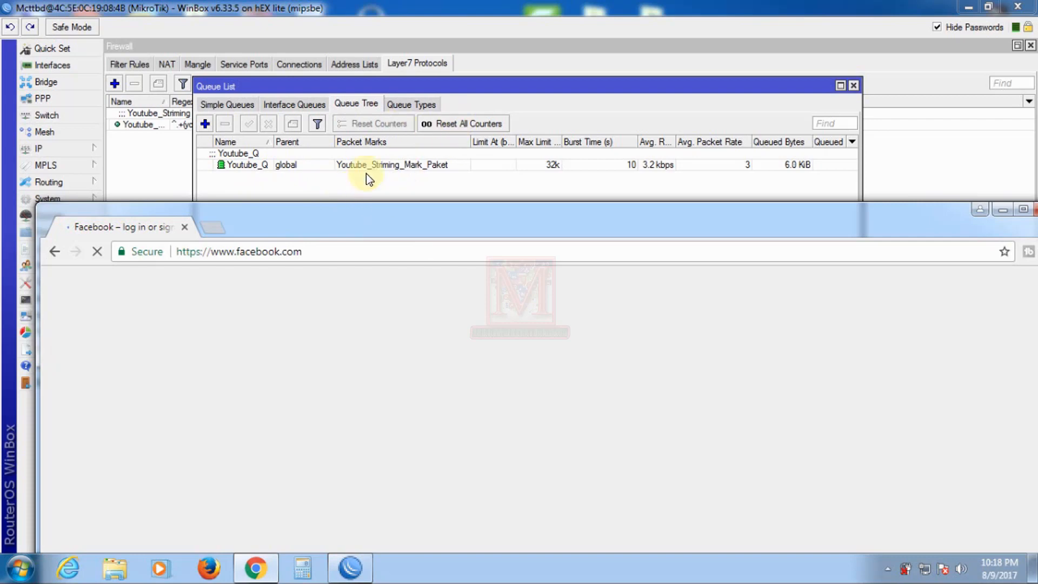
left_click(163, 158)
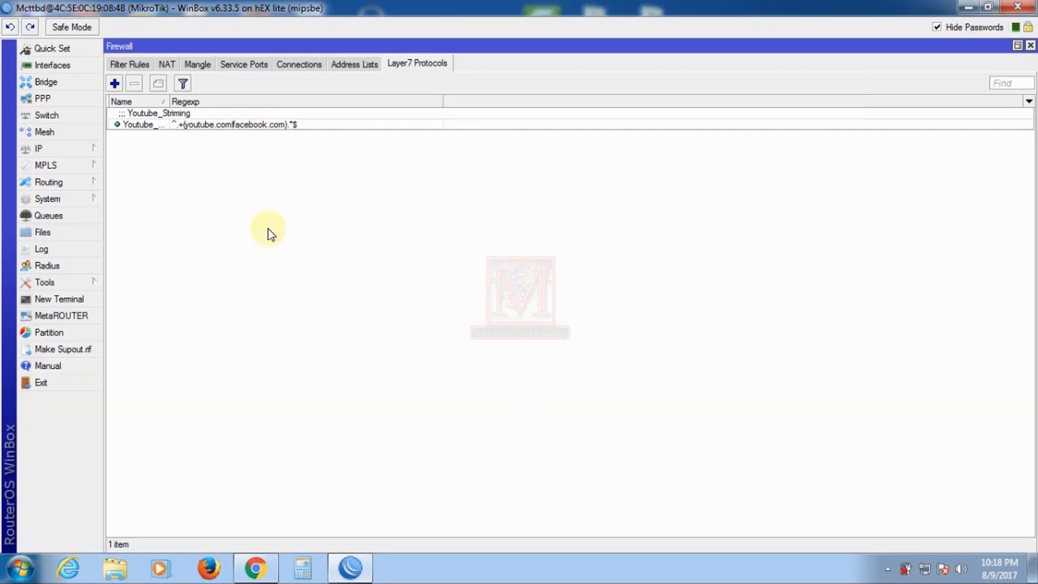
left_click(255, 567)
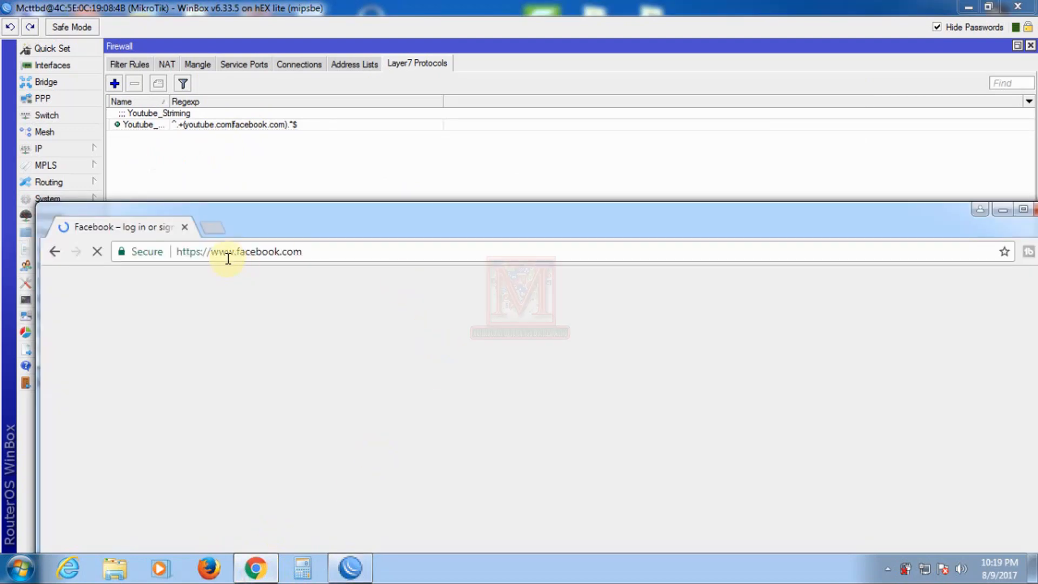
- Remove facebook.com from the Youtube_Striming Layer7 protocol so its regexp is ^.+(youtube.com).*$ and save it
left_click(214, 153)
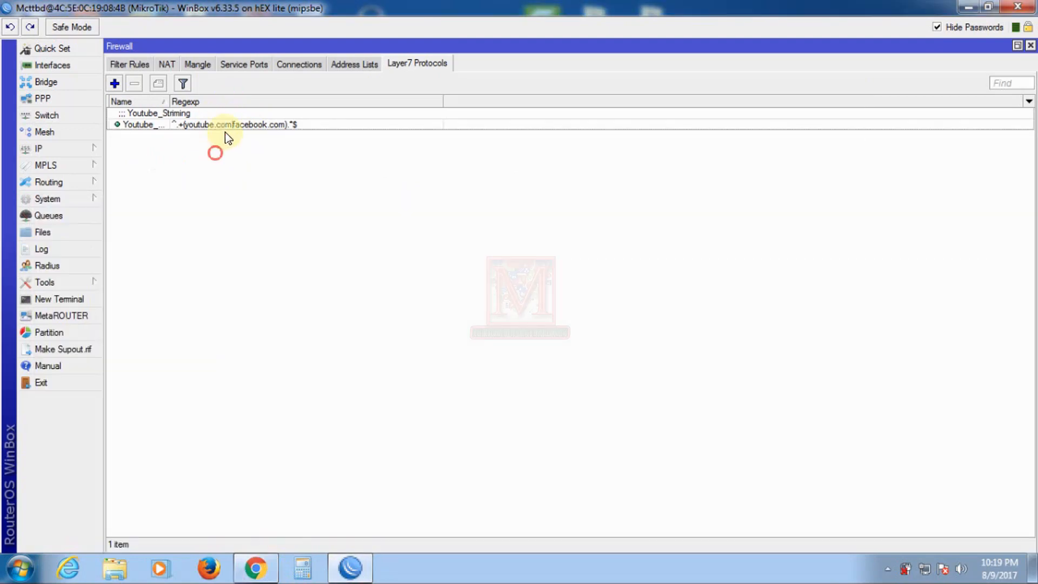
double_click(223, 124)
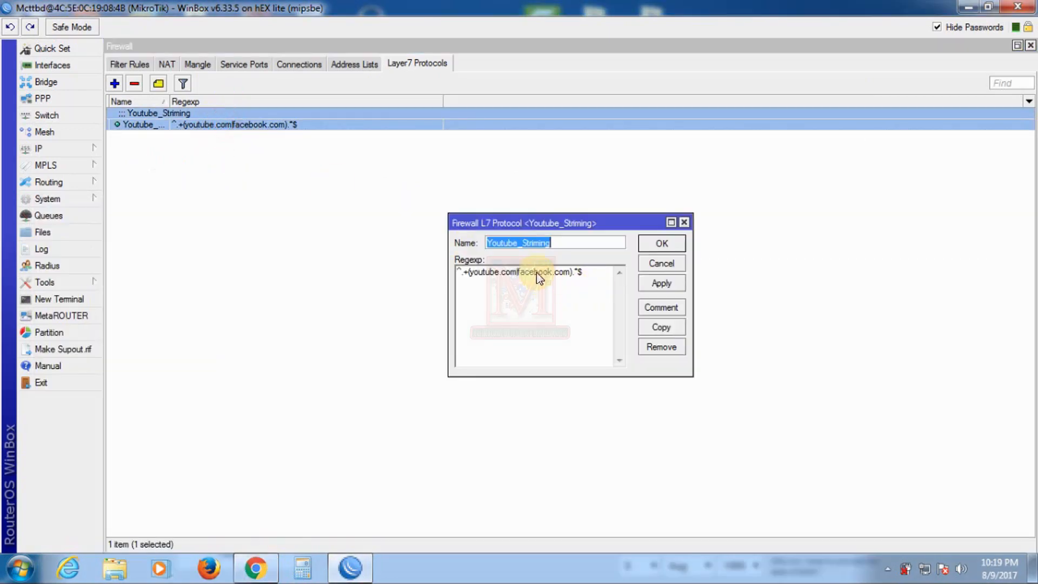
left_click(537, 271)
left_click(517, 272)
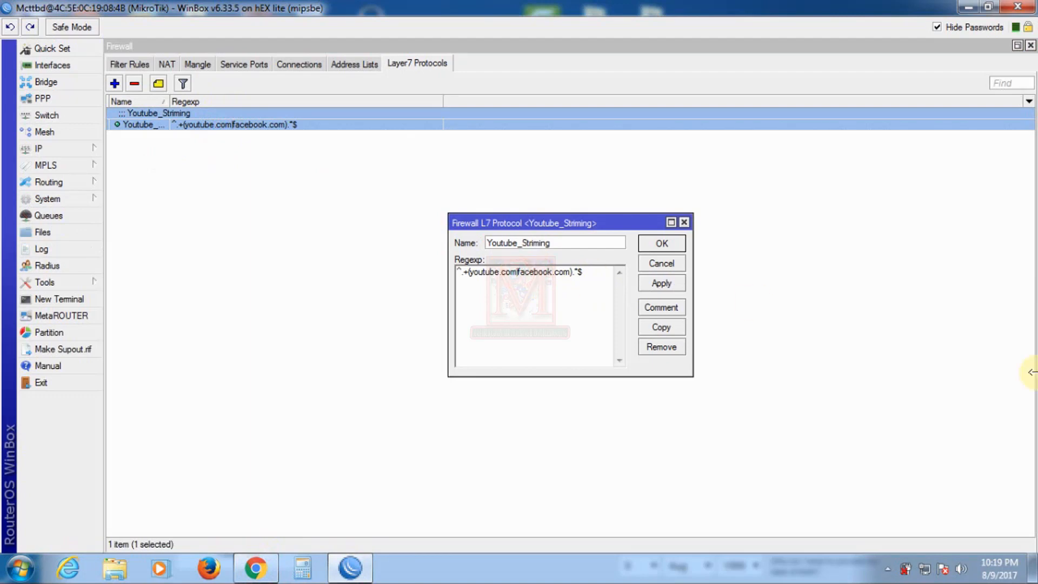
key("Delete")
key("Delete")
key("Delete")
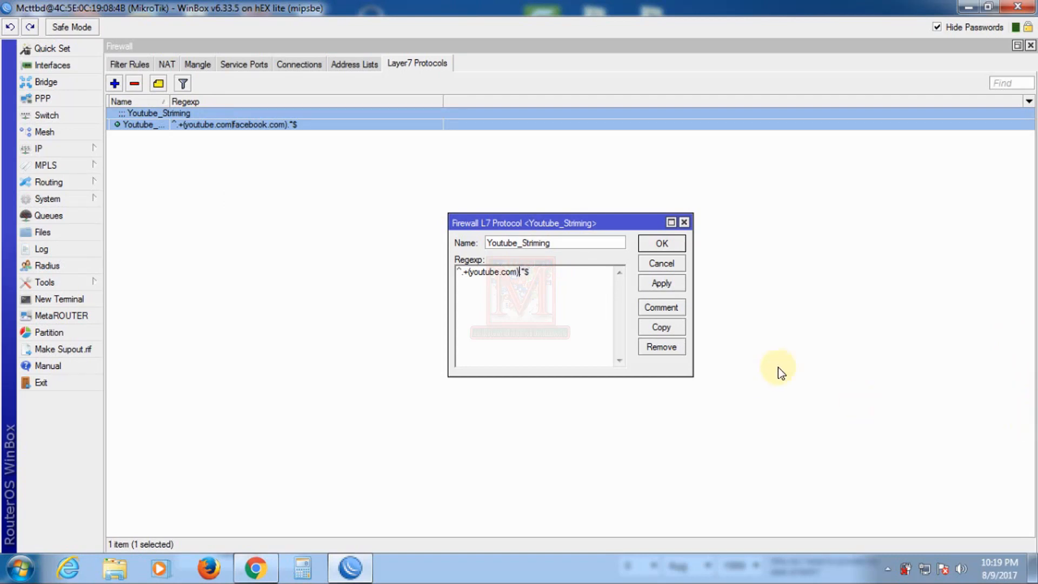
left_click(663, 283)
left_click(661, 242)
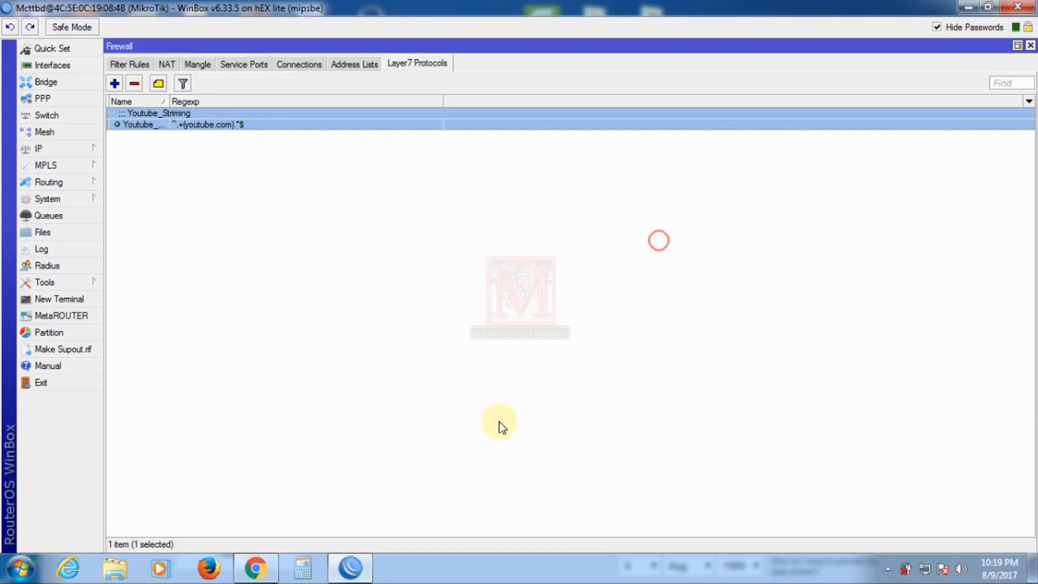
- Replace the Facebook tab in Chrome with a new tab and load facebook.com again
left_click(252, 565)
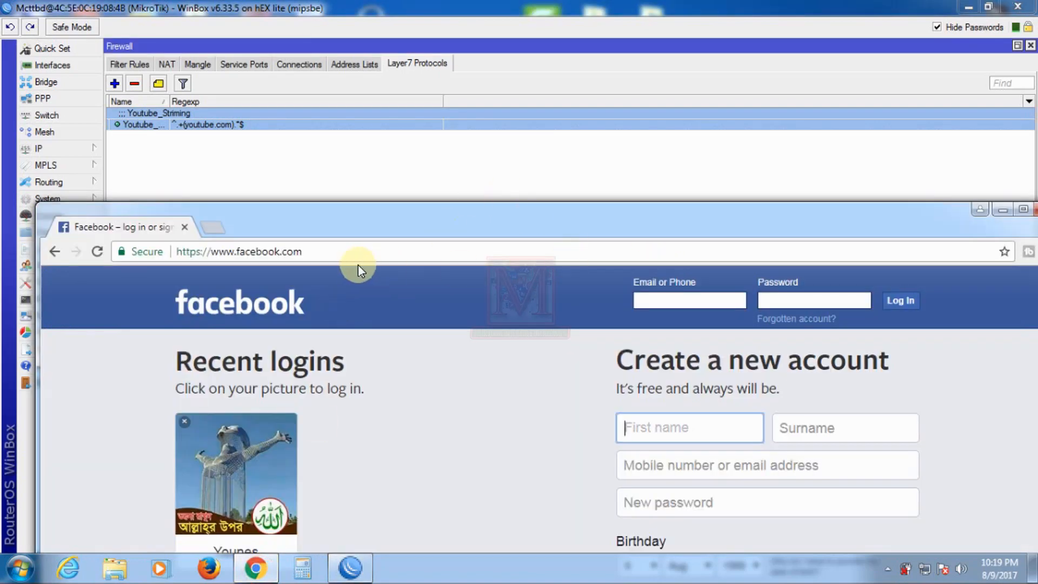
left_click(338, 248)
left_click(212, 227)
left_click(185, 226)
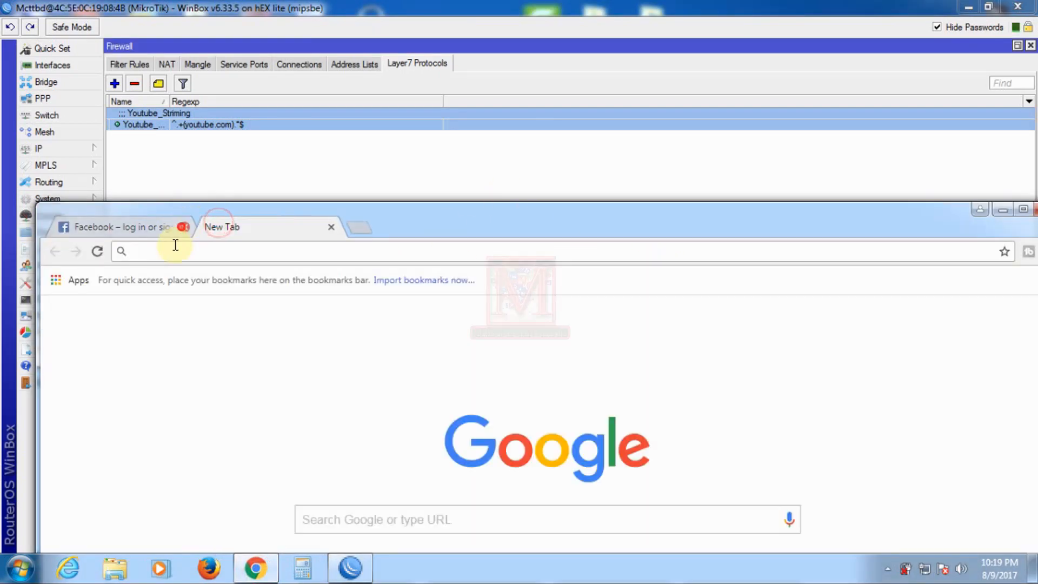
type("facebook.com")
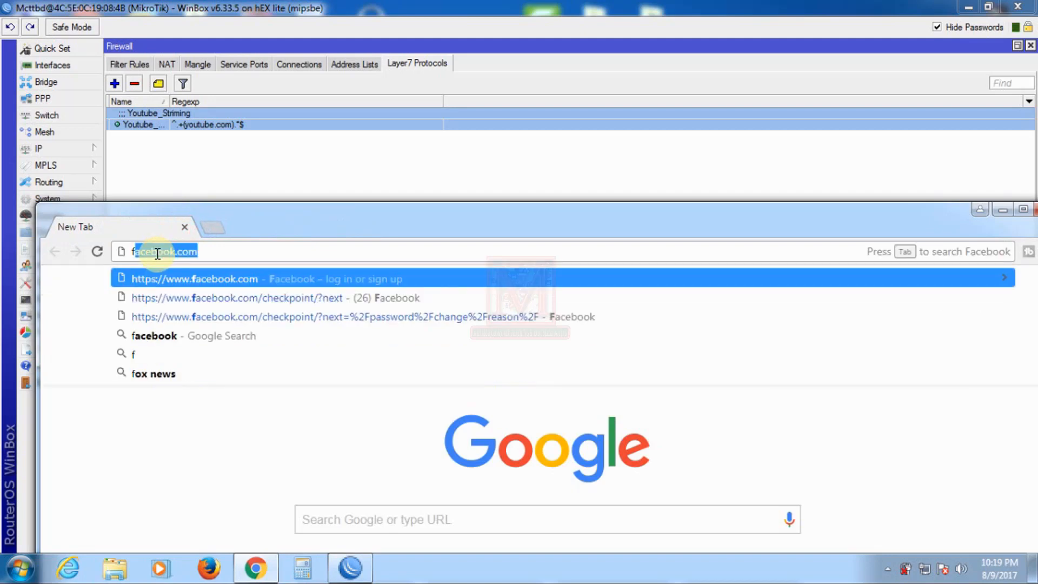
key("Return")
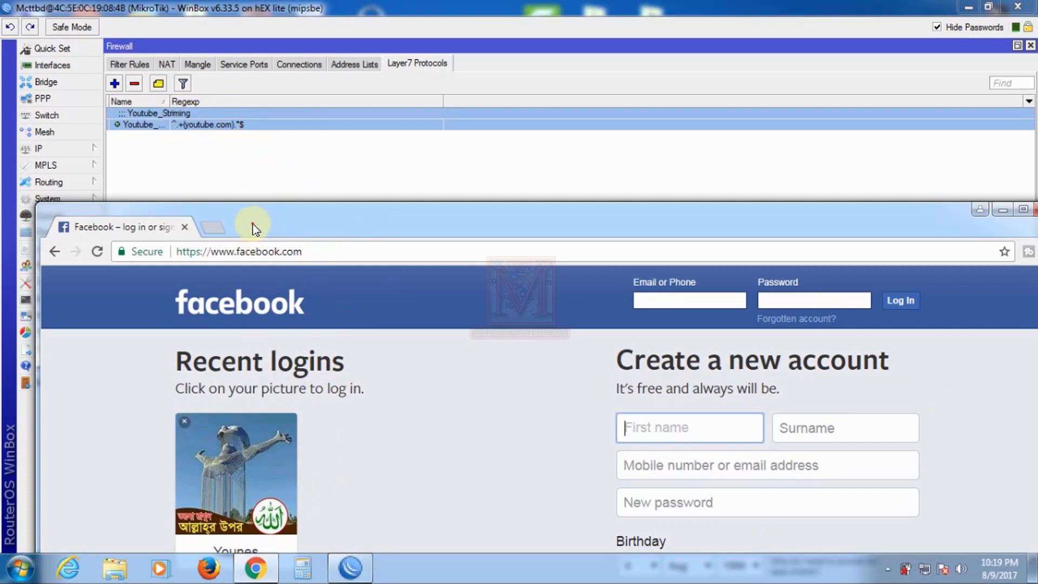
- Lower the Chrome window and reopen the queue list so the Youtube_Q row shows above the browser
left_click_drag(252, 224, 312, 301)
left_click(234, 189)
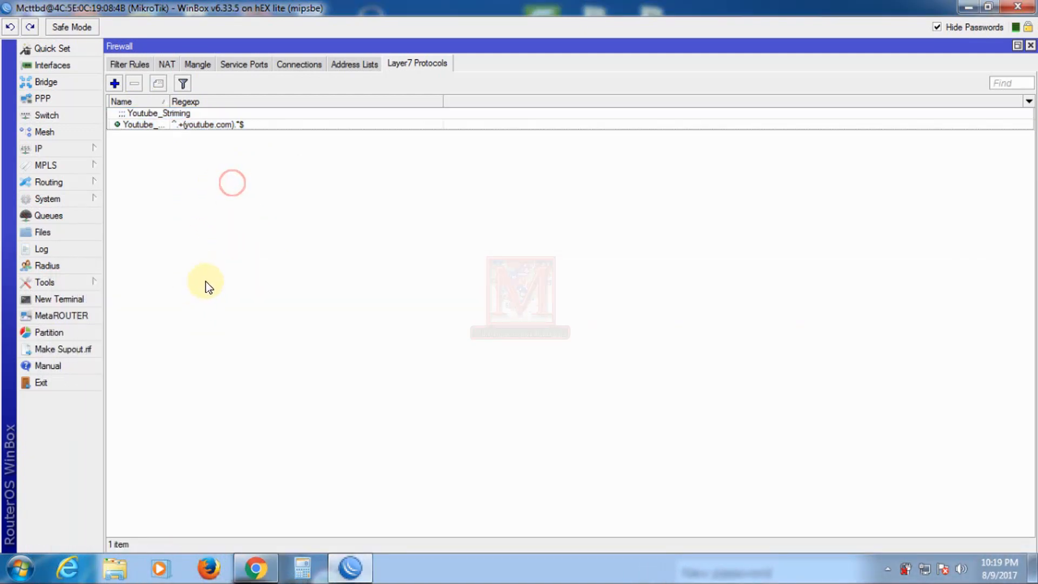
left_click(49, 215)
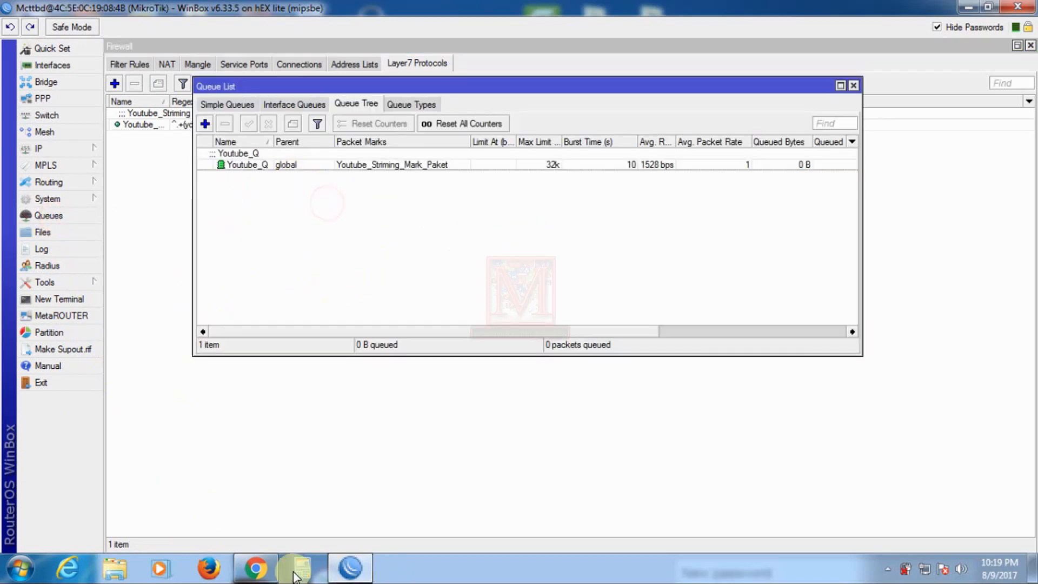
key("alt+Tab")
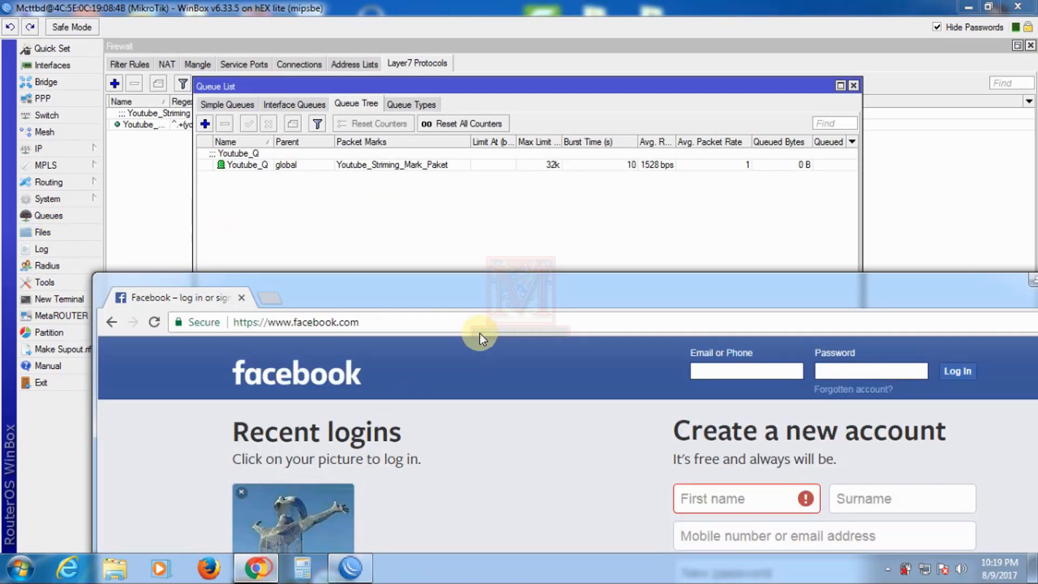
- Reload facebook.com in a fresh tab, closing the old one, to watch the traffic on the Youtube_Q queue row
left_click(269, 298)
left_click(241, 298)
left_click(238, 316)
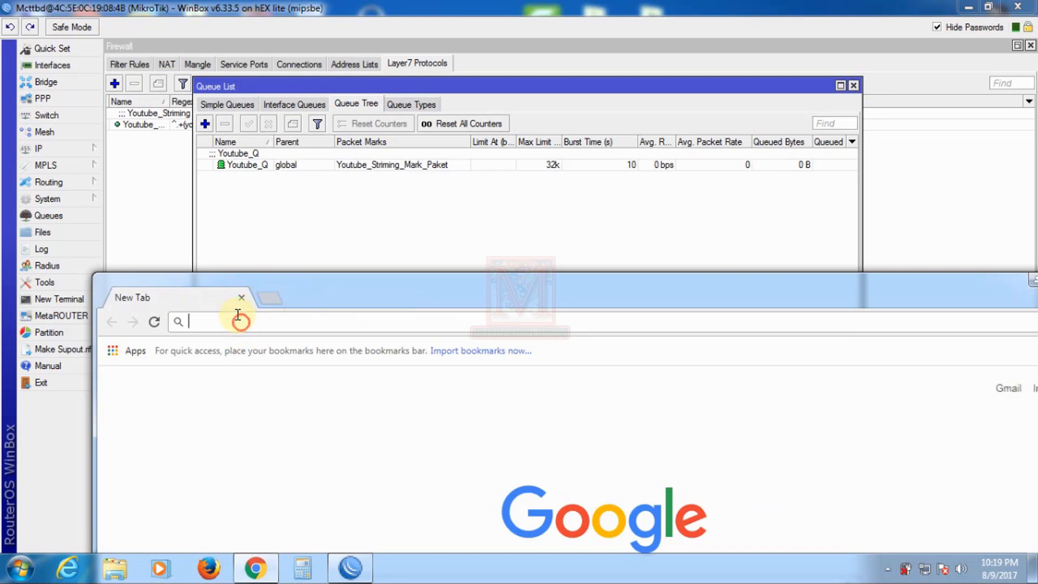
type("f")
key("Return")
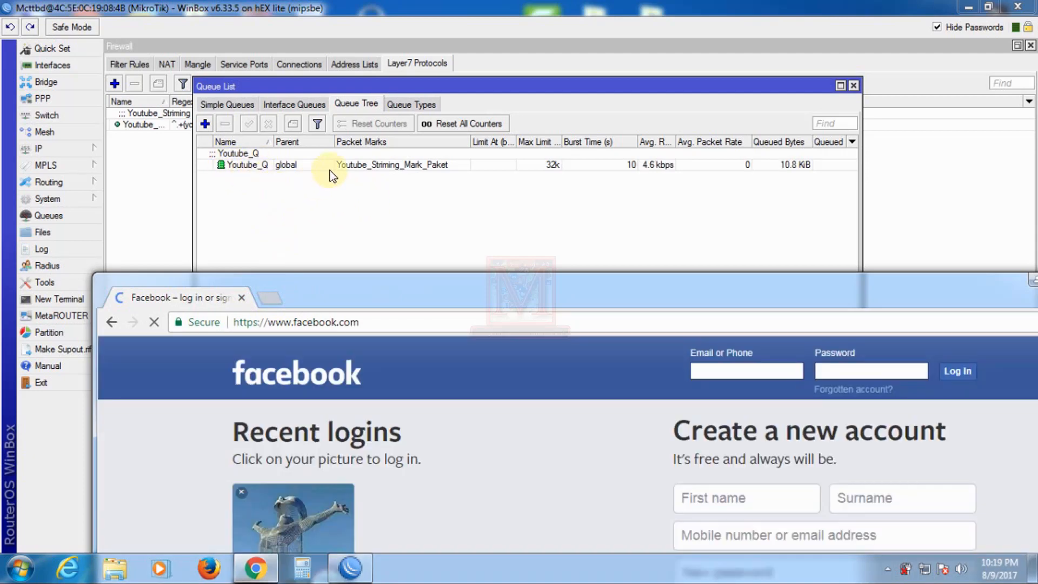
- Review the Youtube_Q queue's general settings, close them unchanged, and check the Youtube_Striming entry in the Layer7 protocol list
left_click(298, 162)
double_click(298, 162)
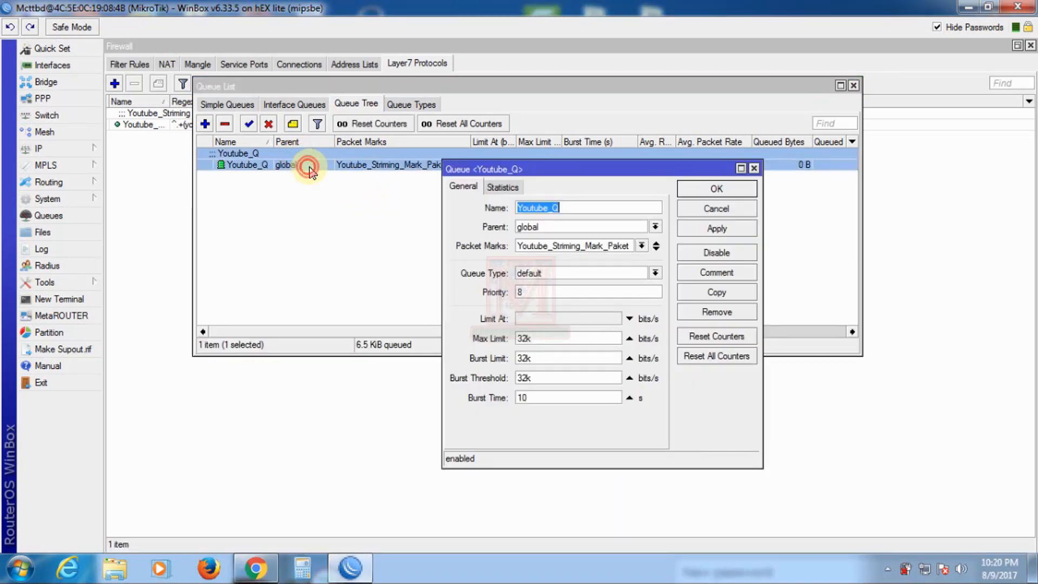
left_click(702, 213)
left_click(147, 178)
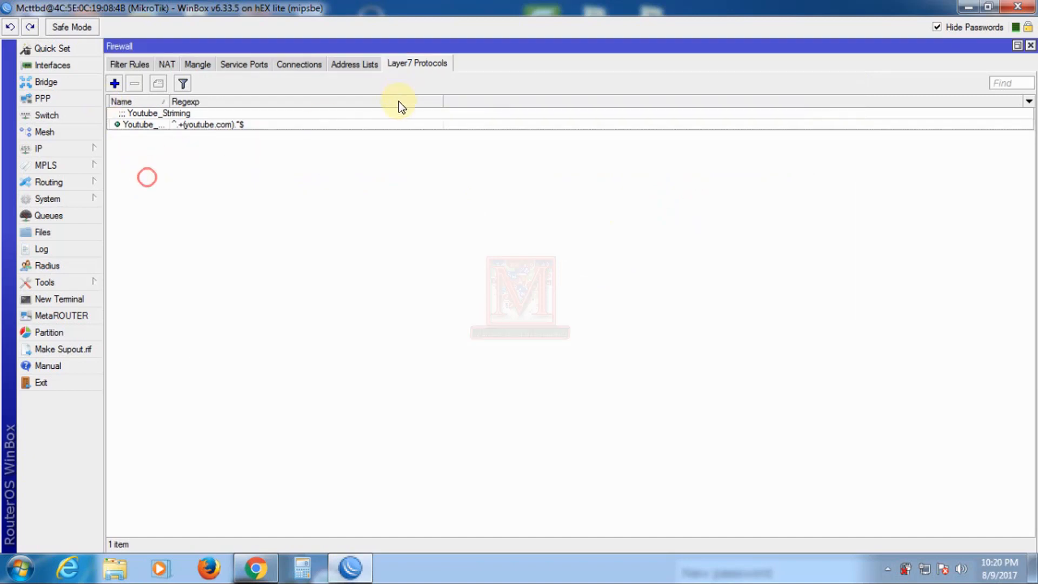
double_click(213, 124)
left_click(358, 275)
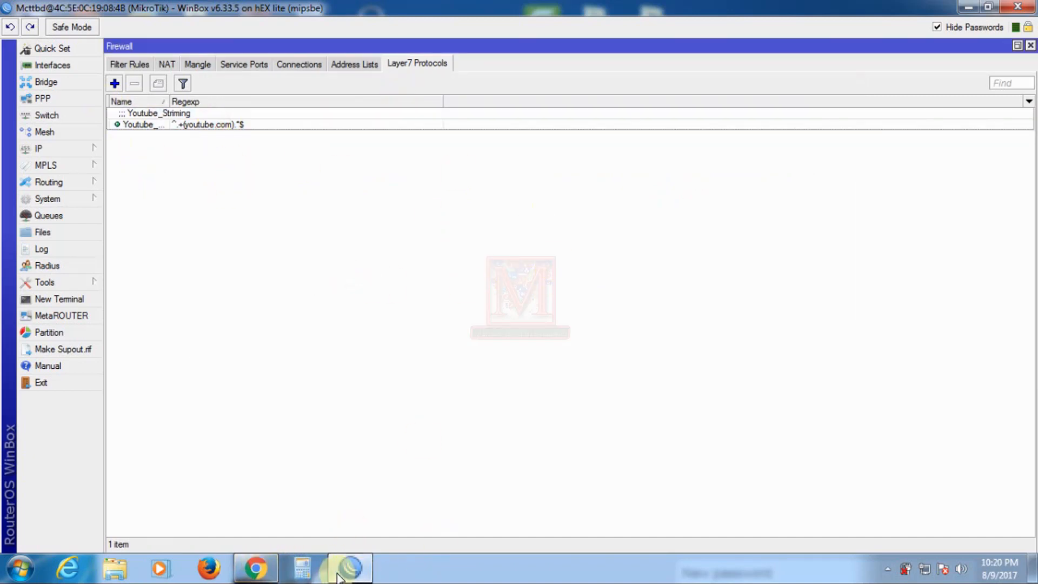
left_click(355, 571)
left_click(357, 572)
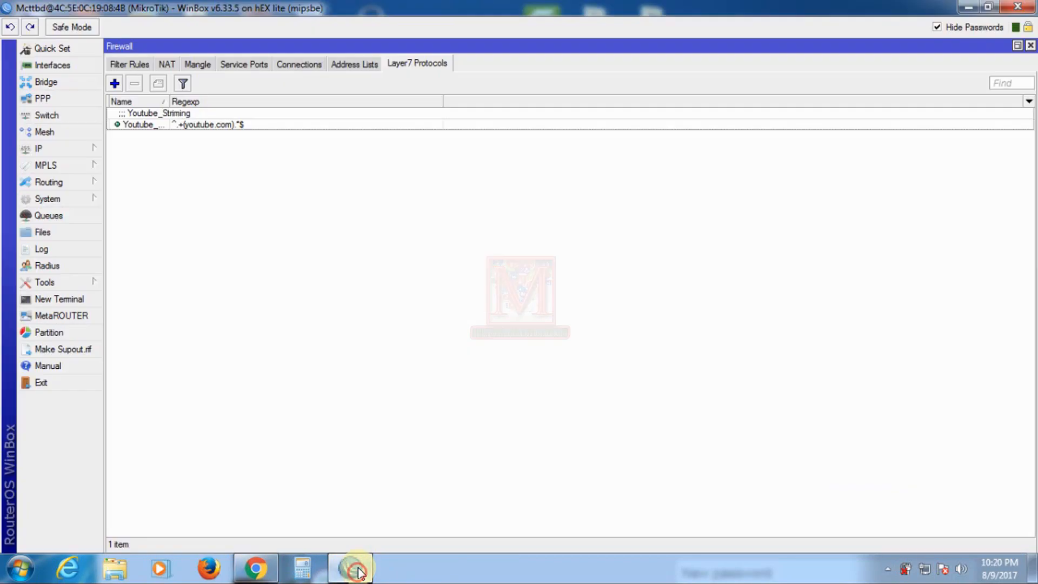
- Return to Chrome and load facebook.com in a new tab with the Layer7 protocol list in view above it
left_click(256, 568)
left_click(359, 320)
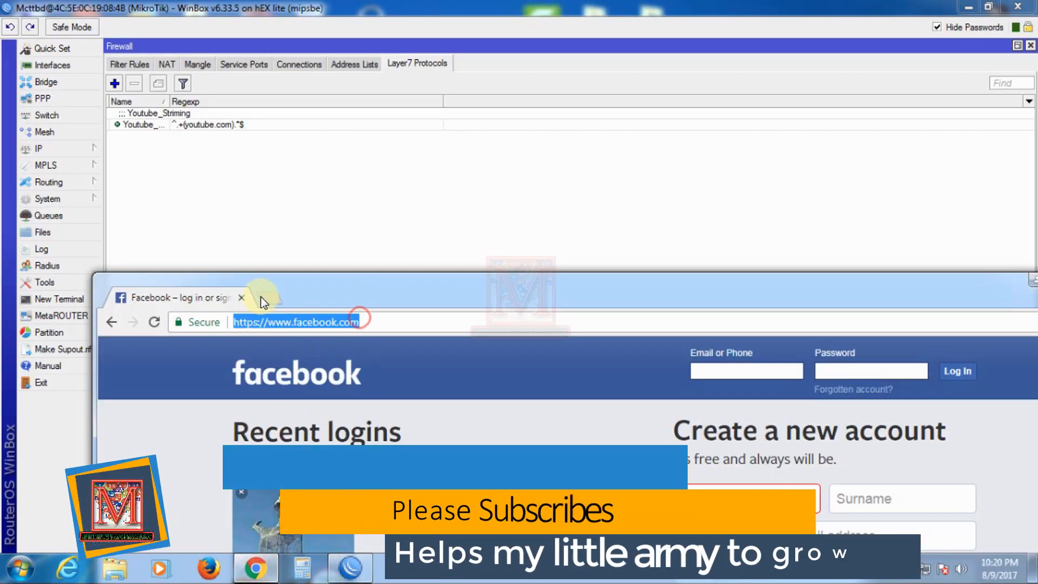
left_click(263, 297)
left_click(241, 297)
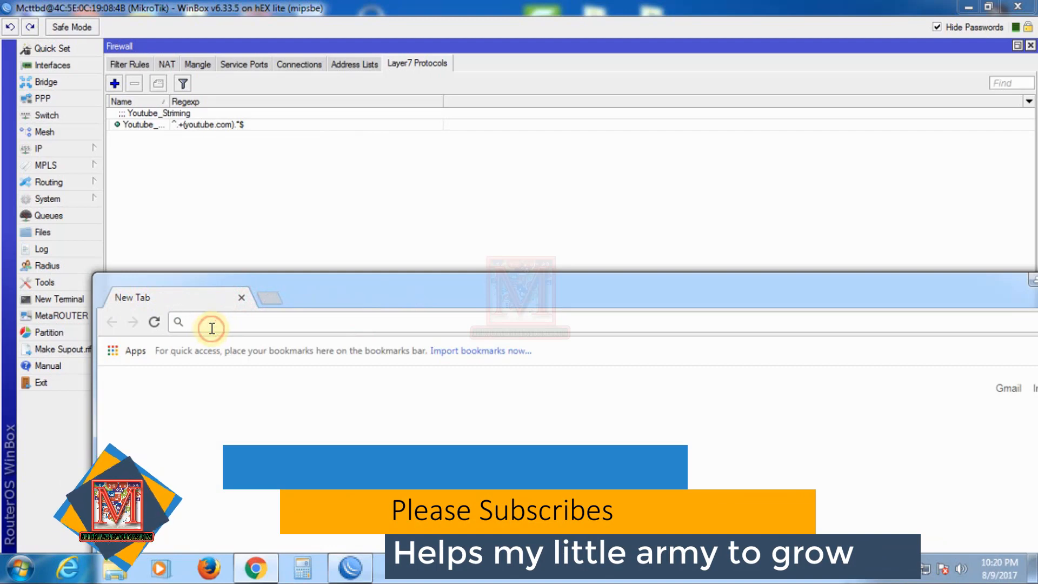
type("facebook.com")
key("Return")
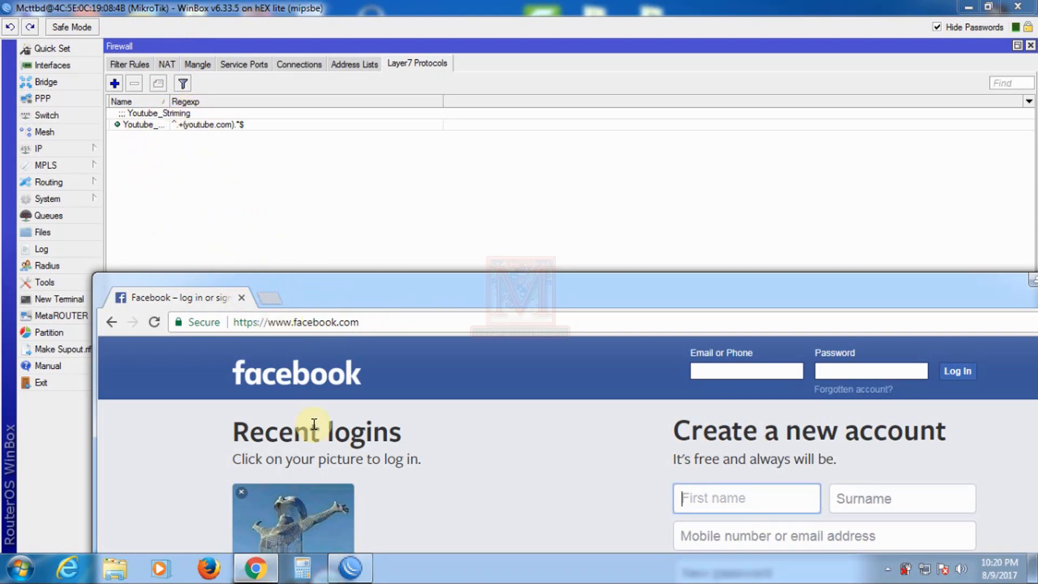
- Shift the Chrome window sideways, minimize it and open the queue list in WinBox
left_click_drag(637, 306, 585, 314)
left_click(1008, 291)
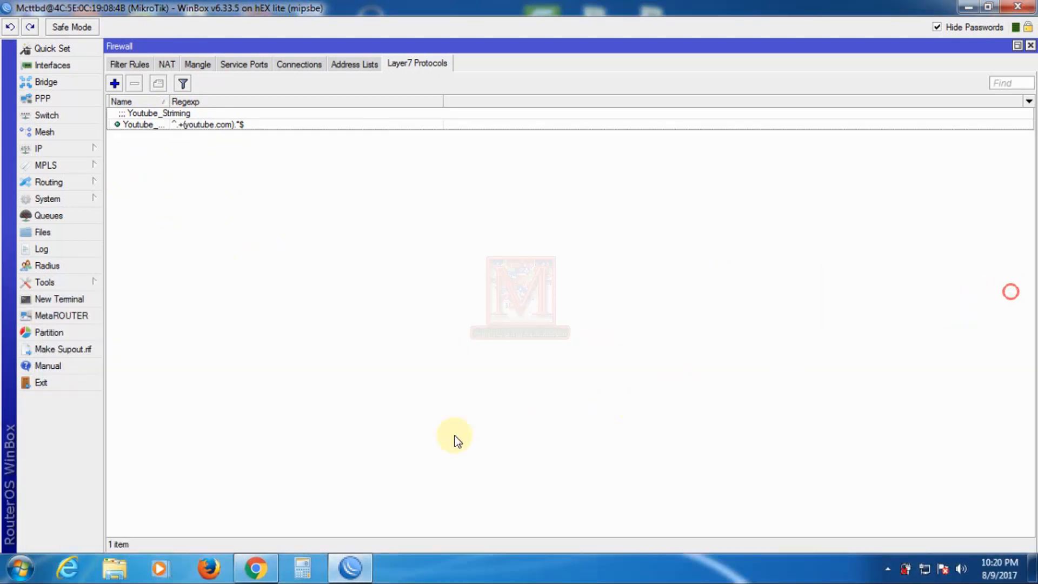
left_click(47, 215)
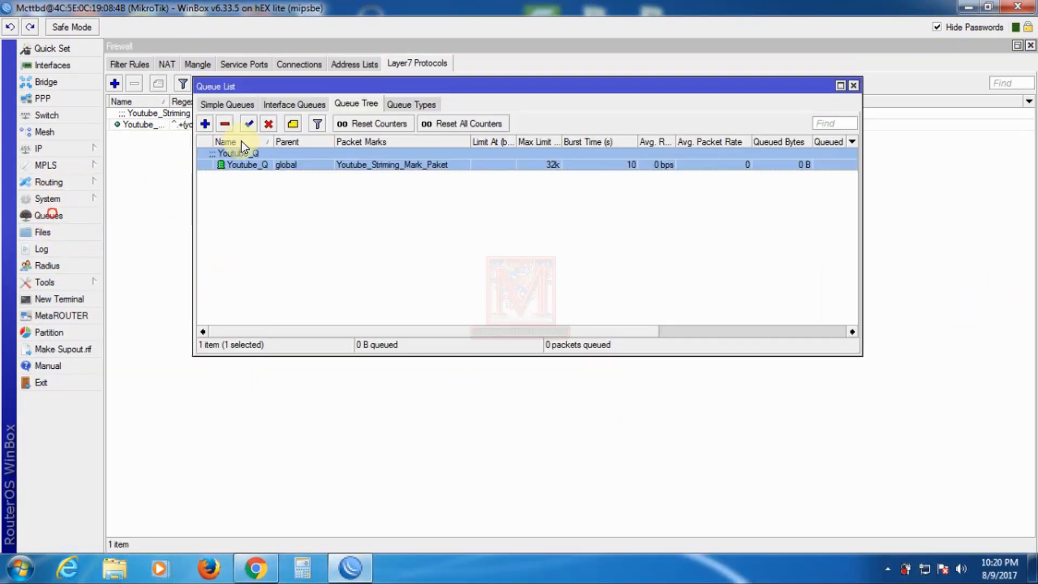
- Switch to Chrome, load facebook.com in a fresh tab in place of the old one, and check the Youtube_Q queue row in WinBox
left_click(246, 578)
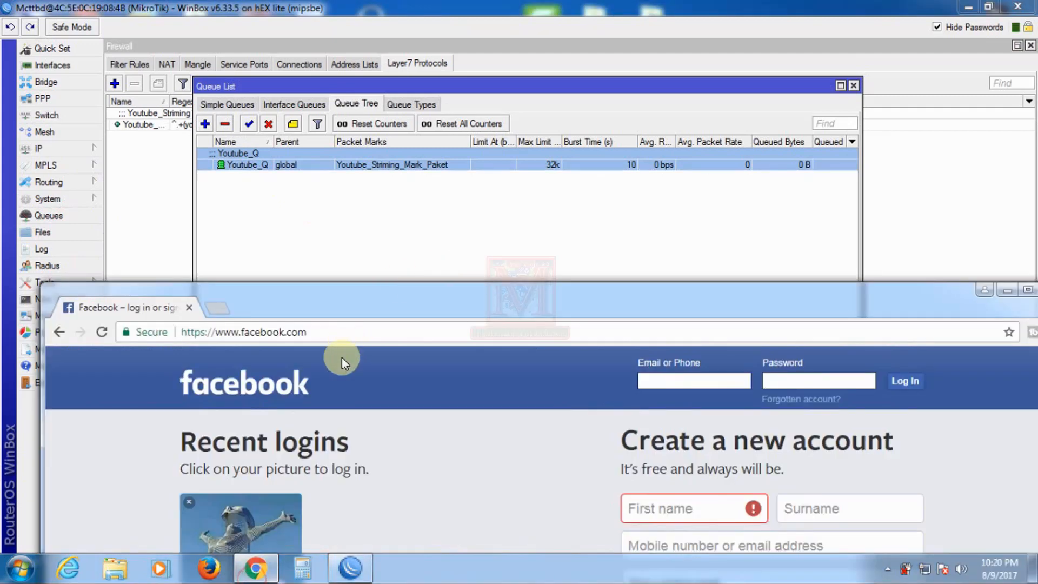
left_click(223, 313)
left_click(189, 307)
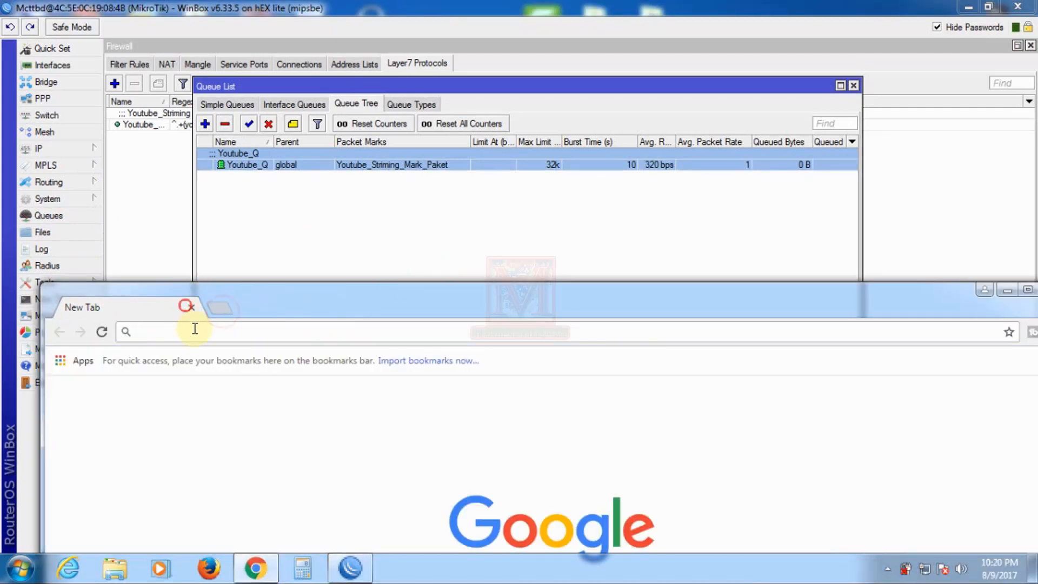
left_click(192, 335)
type("f")
key("Return")
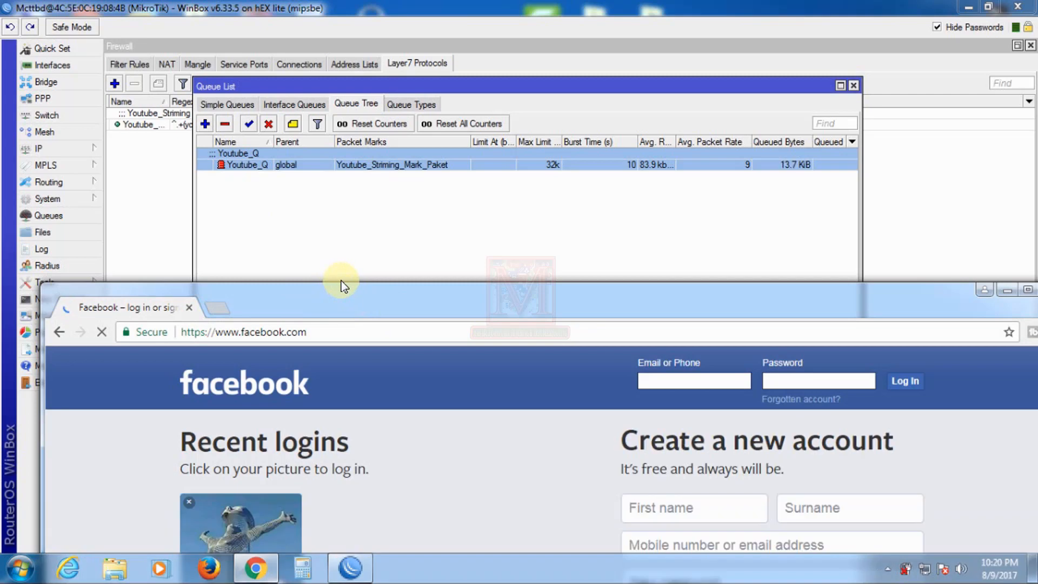
left_click(357, 172)
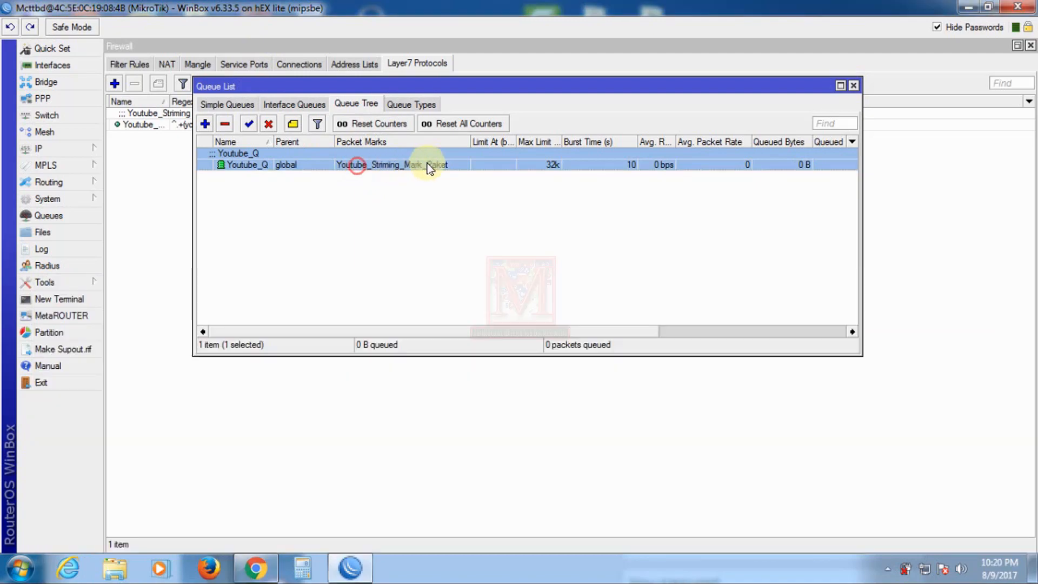
- Close the Chrome window, restart the browser and load facebook.com, placing its window below the Youtube_Q queue row
left_click(261, 570)
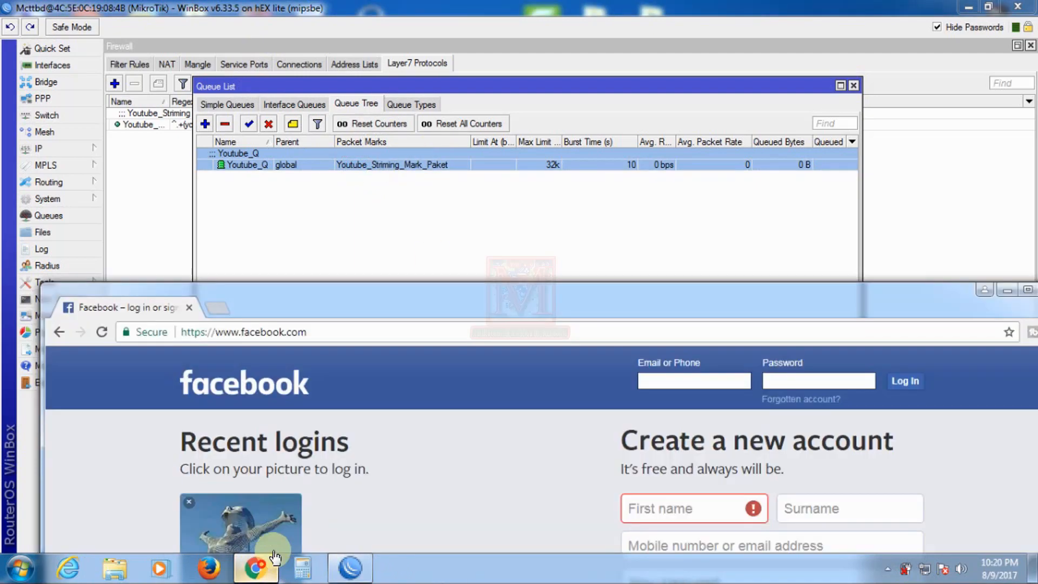
left_click_drag(608, 297, 477, 178)
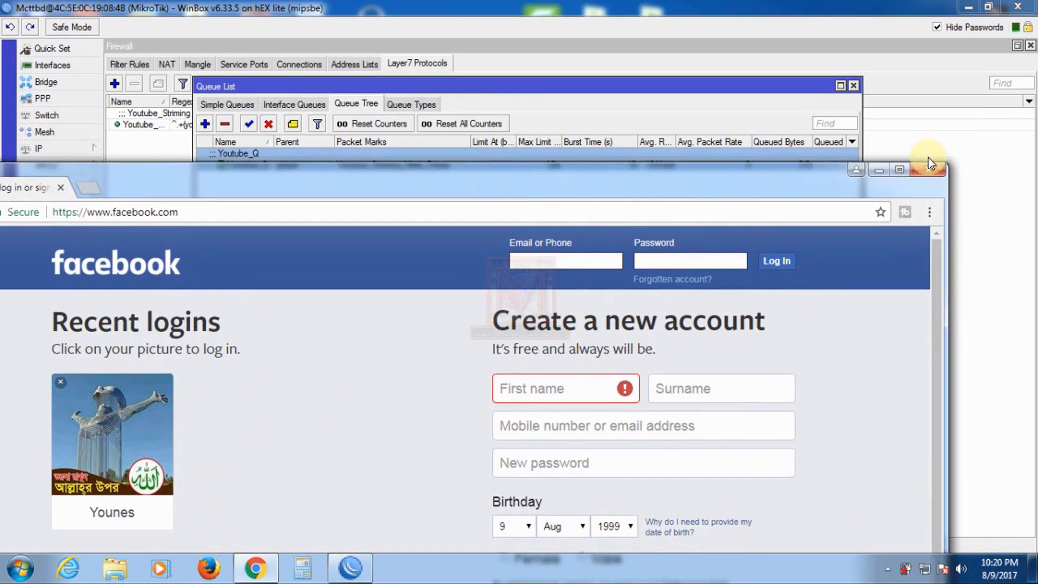
left_click(929, 165)
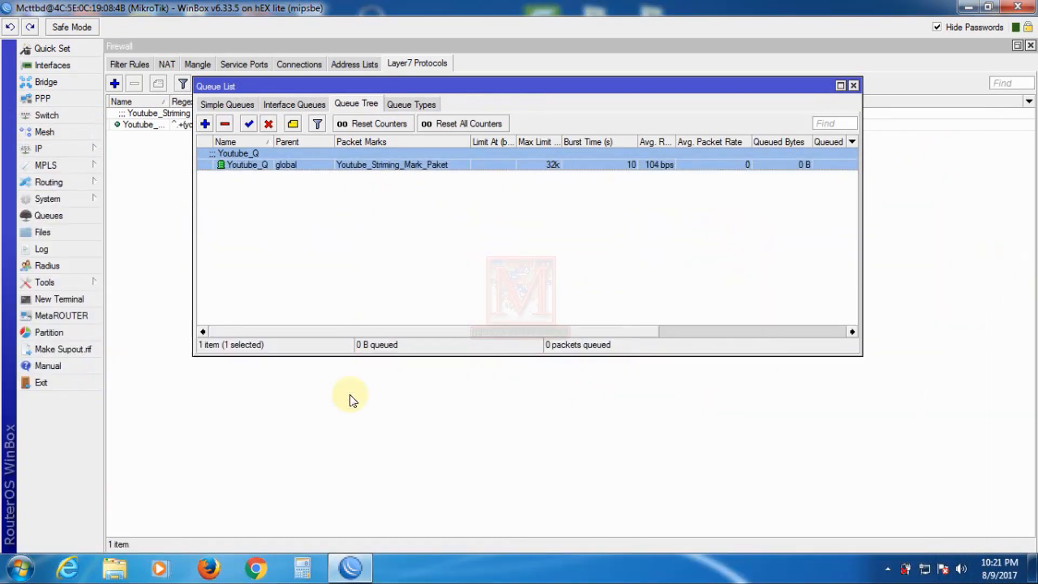
left_click(253, 571)
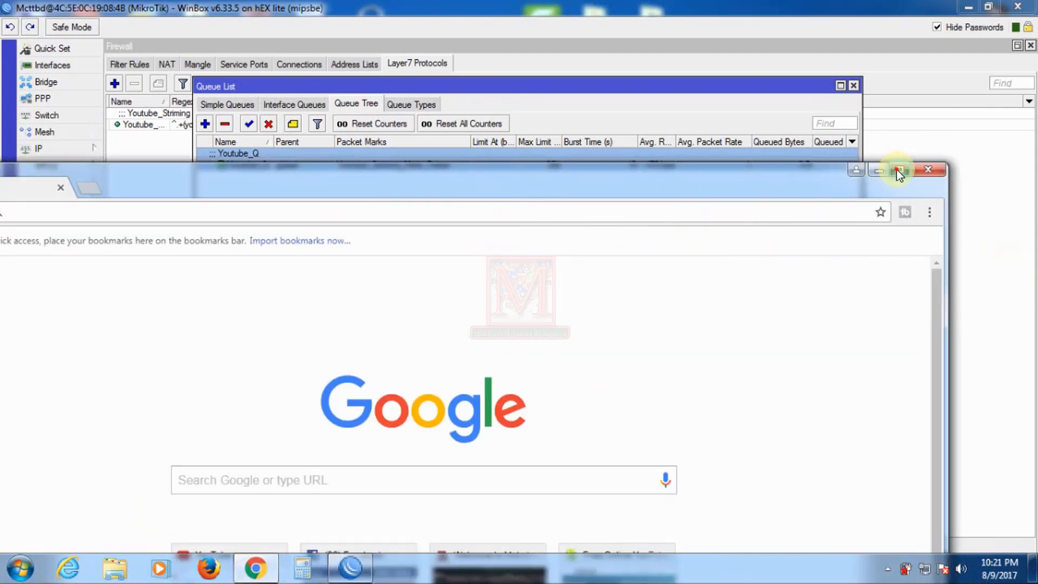
left_click(897, 170)
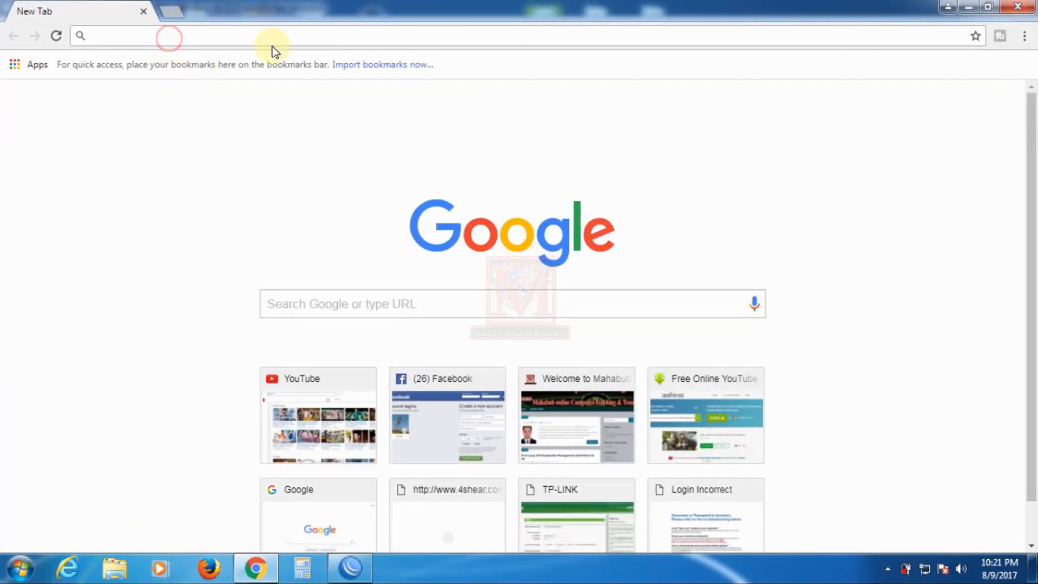
type("f")
key("Return")
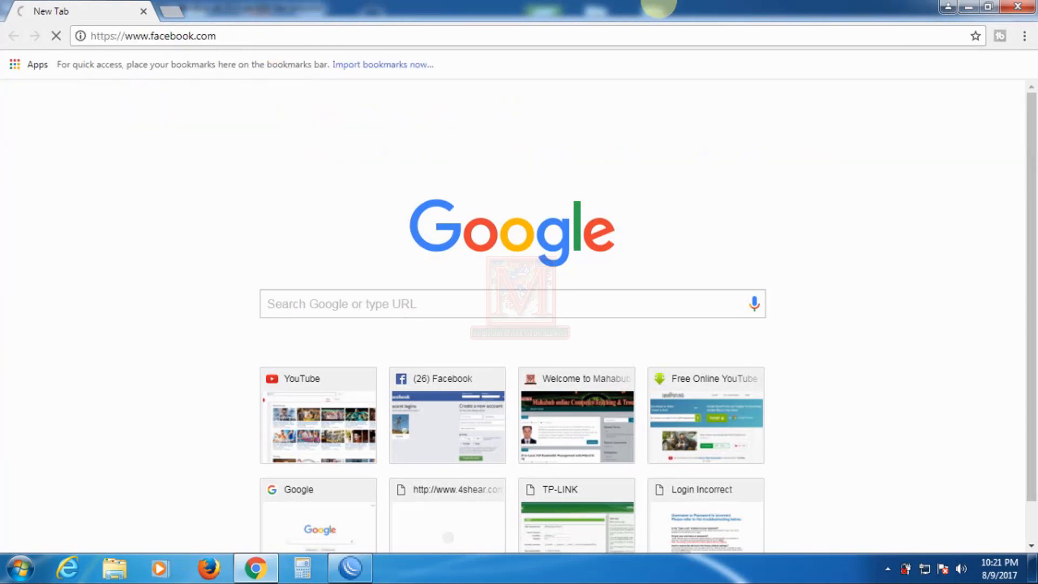
left_click(989, 7)
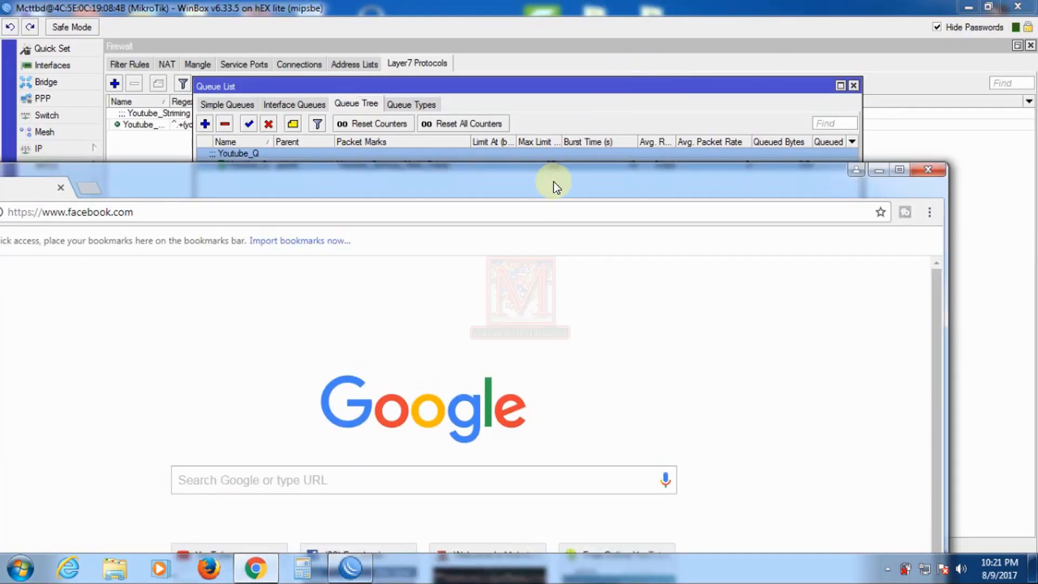
left_click_drag(501, 184, 622, 211)
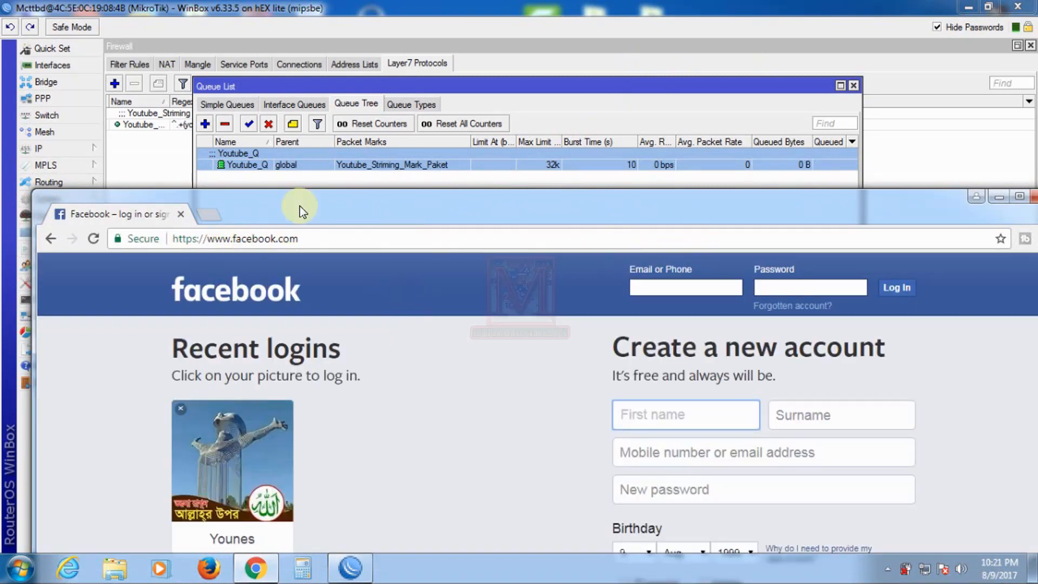
- Load facebook.com twice more in fresh tabs, replacing the old tab each time, while watching traffic on the Youtube_Q row
left_click(207, 216)
left_click(180, 214)
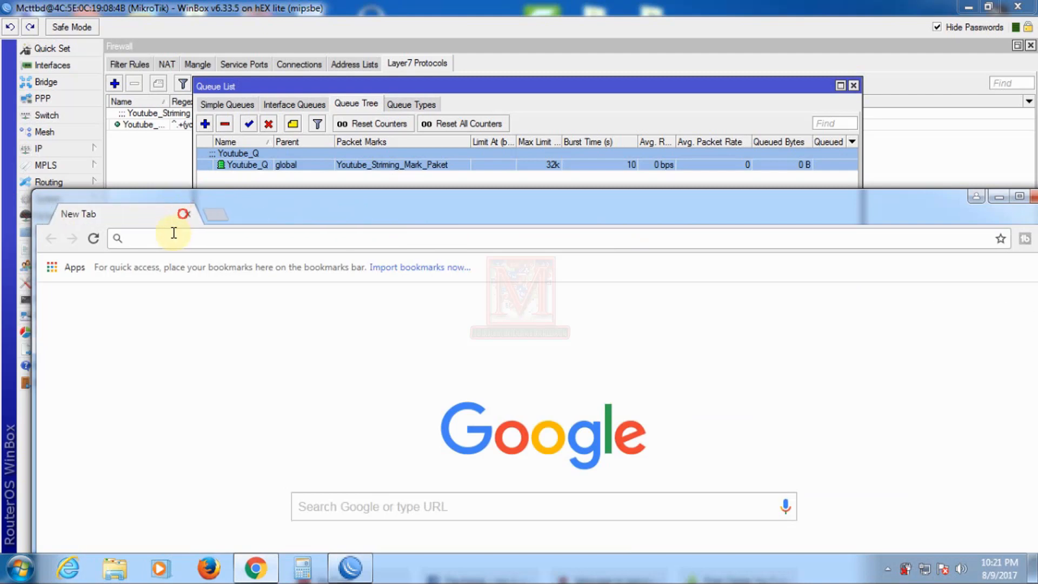
type("f")
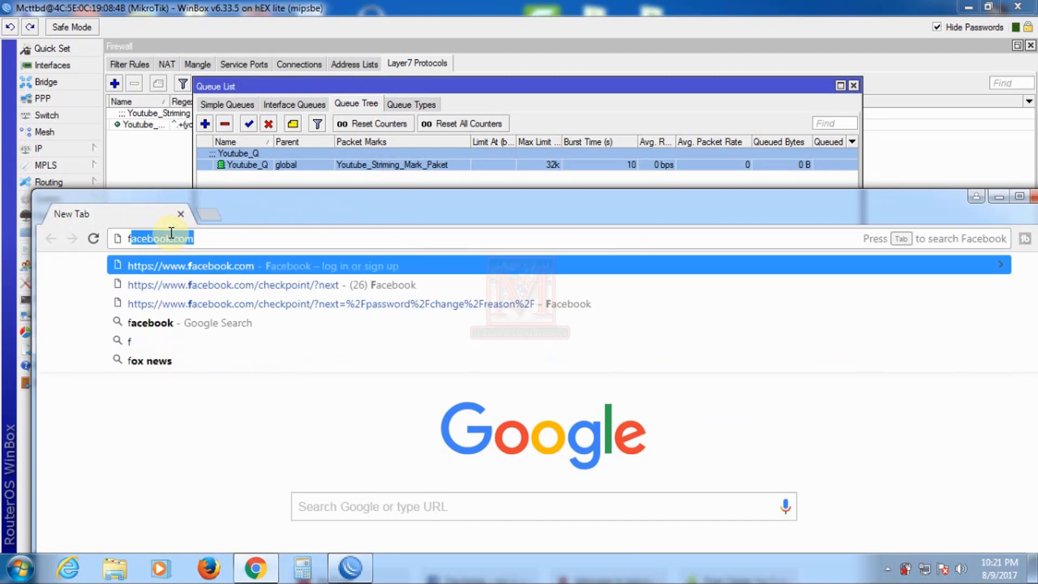
key("Return")
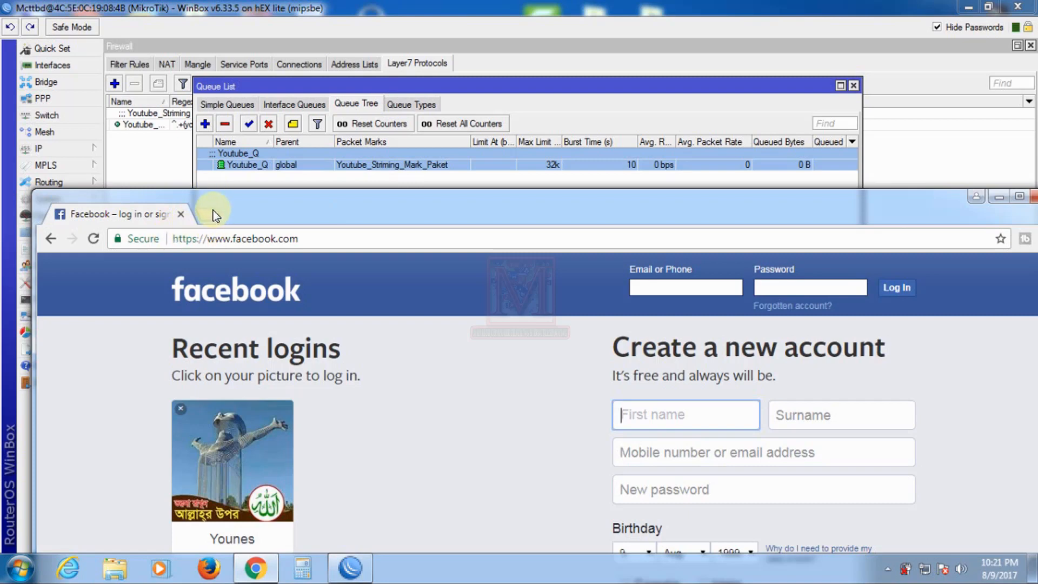
left_click(206, 214)
left_click(169, 214)
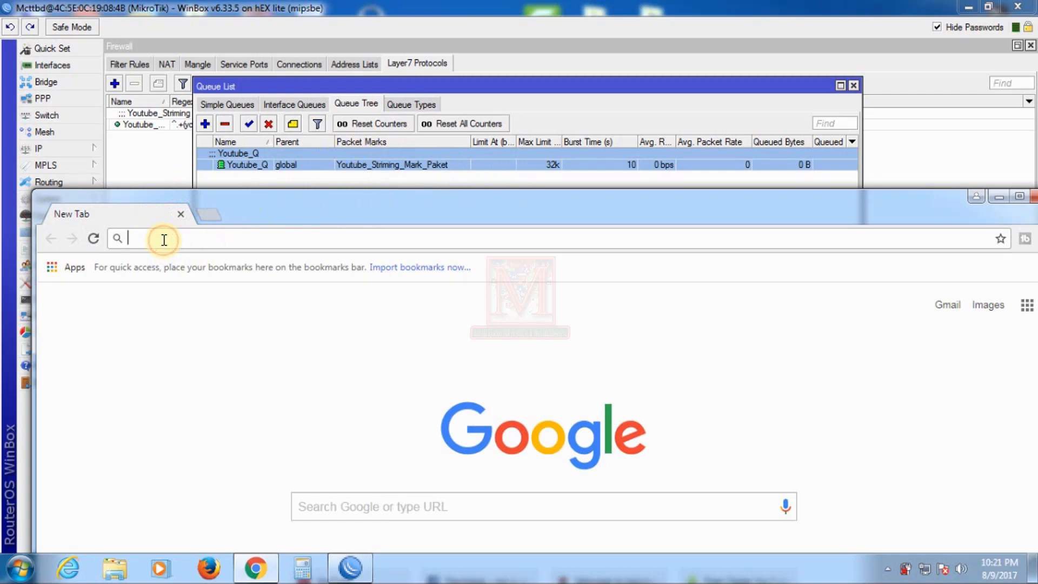
type("facebook.com")
key("Return")
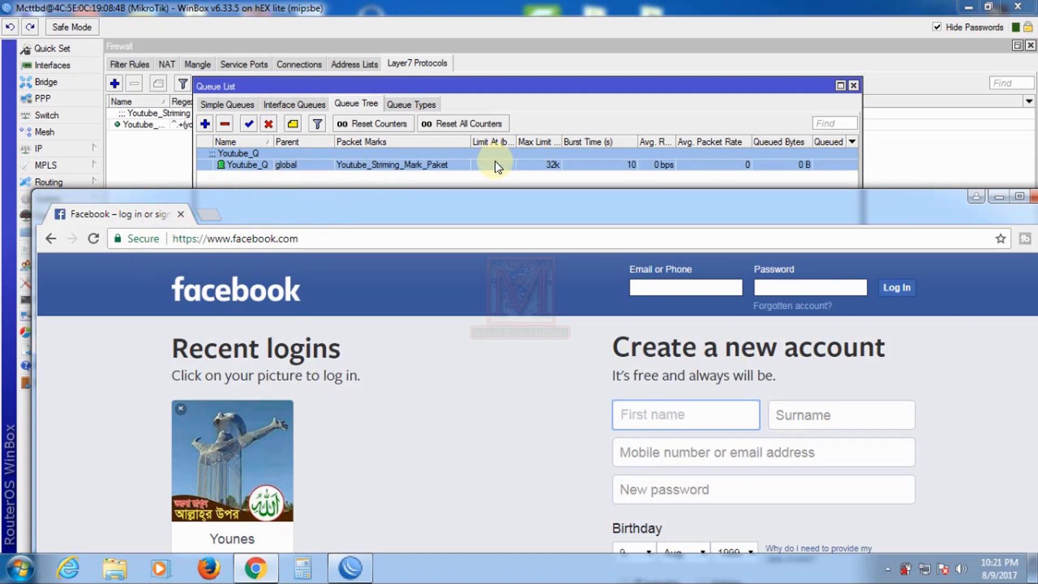
- Load youtube.com in a second tab to compare its traffic on the Youtube_Q row, and close the Chrome window
left_click(206, 217)
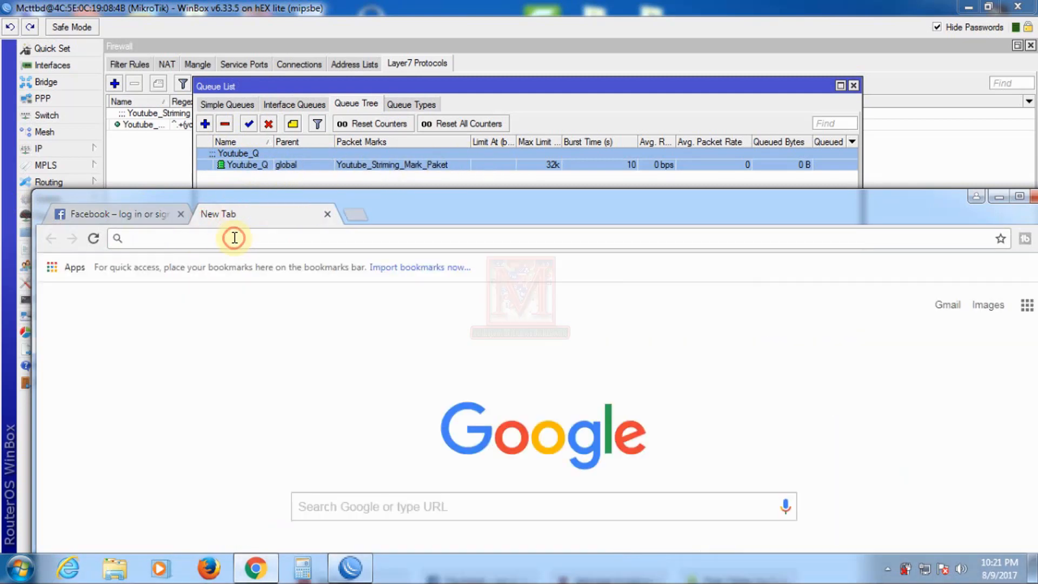
type("y")
key("Return")
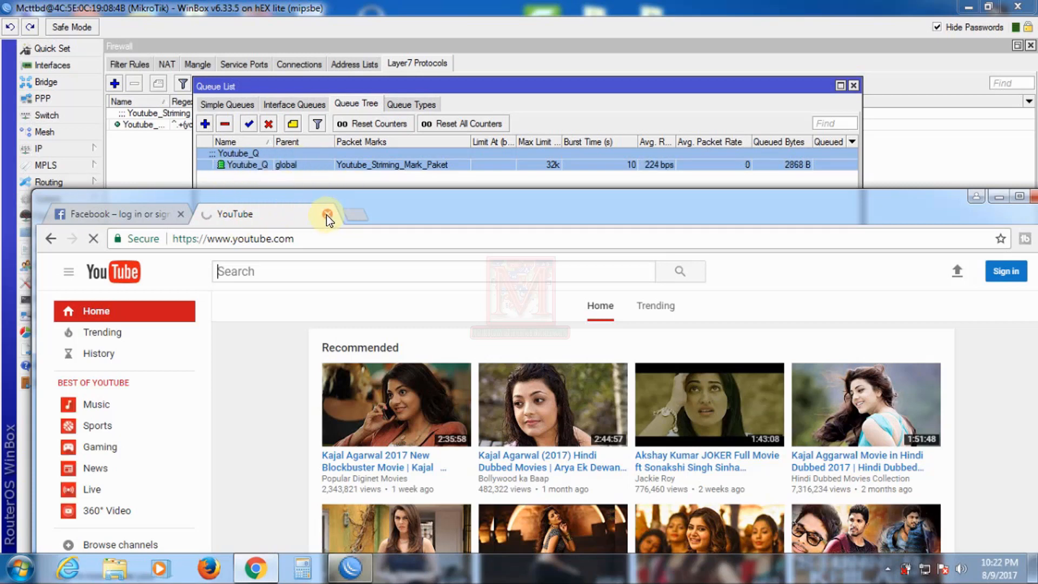
left_click_drag(879, 211, 770, 212)
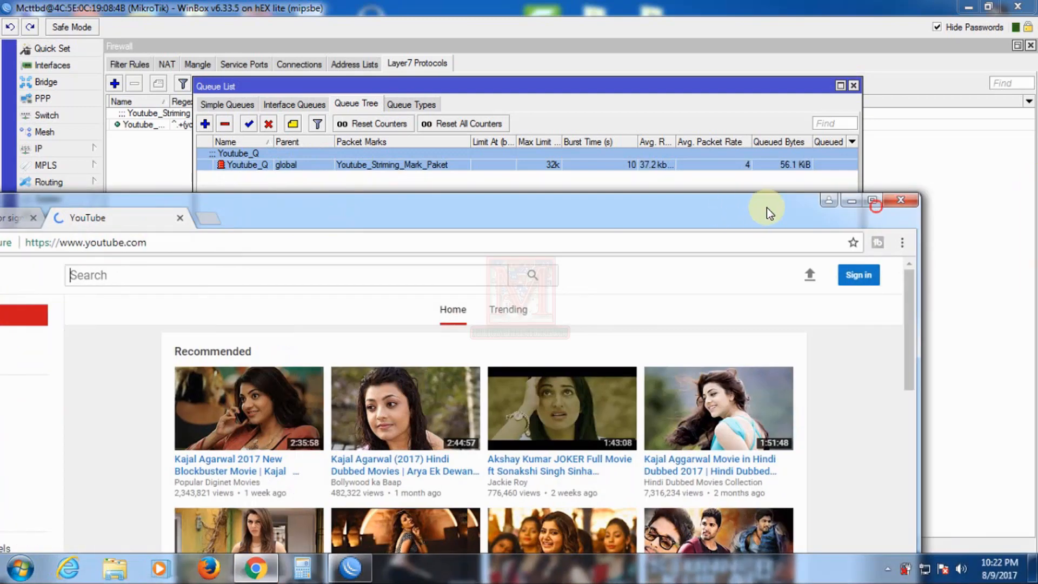
left_click(891, 202)
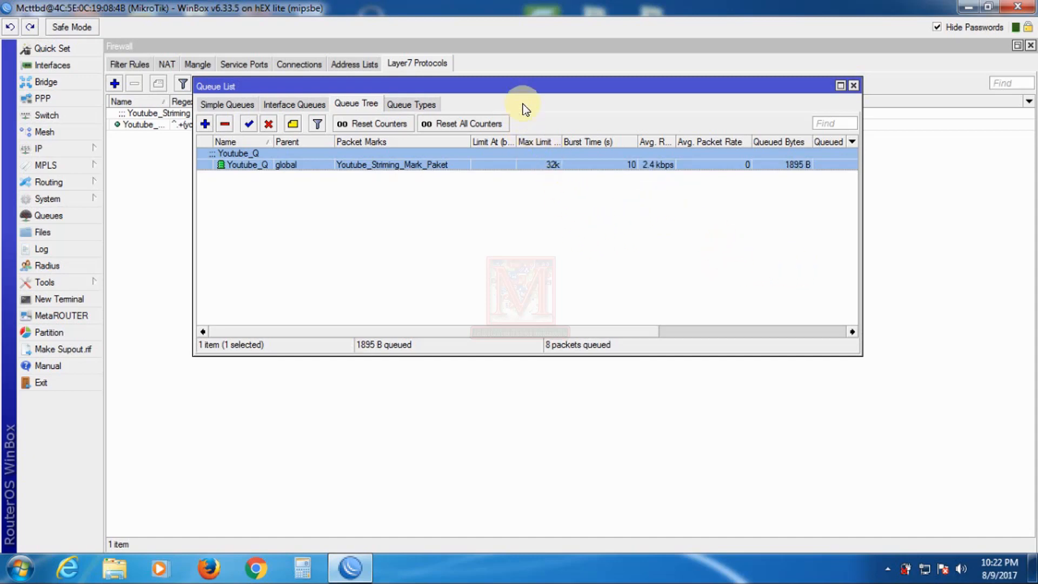
- Move the queue list clear of the Layer7 entry and set the Youtube_Q queue's max limit to 5M
left_click_drag(510, 84, 519, 141)
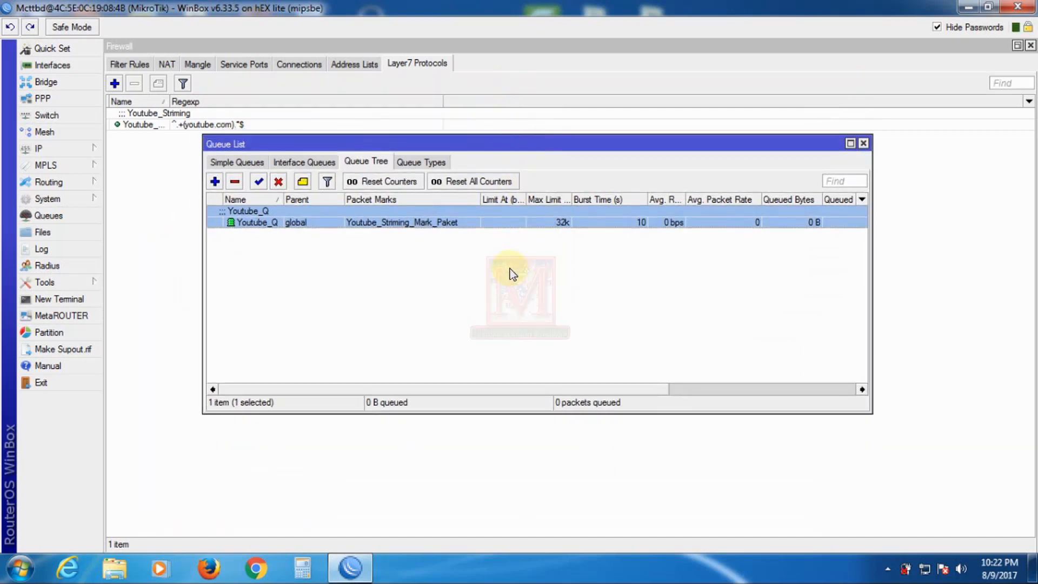
left_click(422, 293)
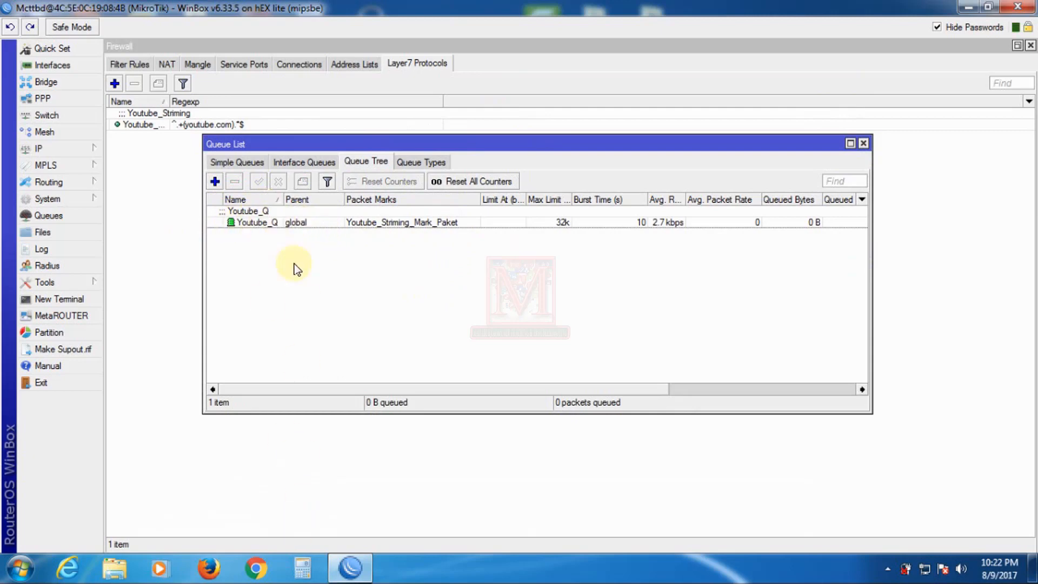
left_click(261, 219)
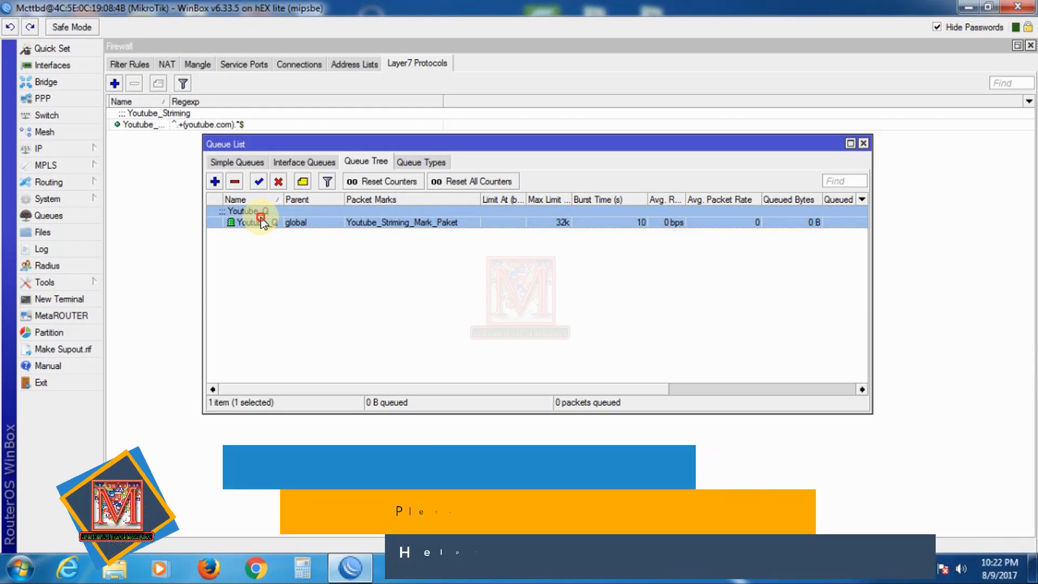
double_click(260, 219)
double_click(530, 339)
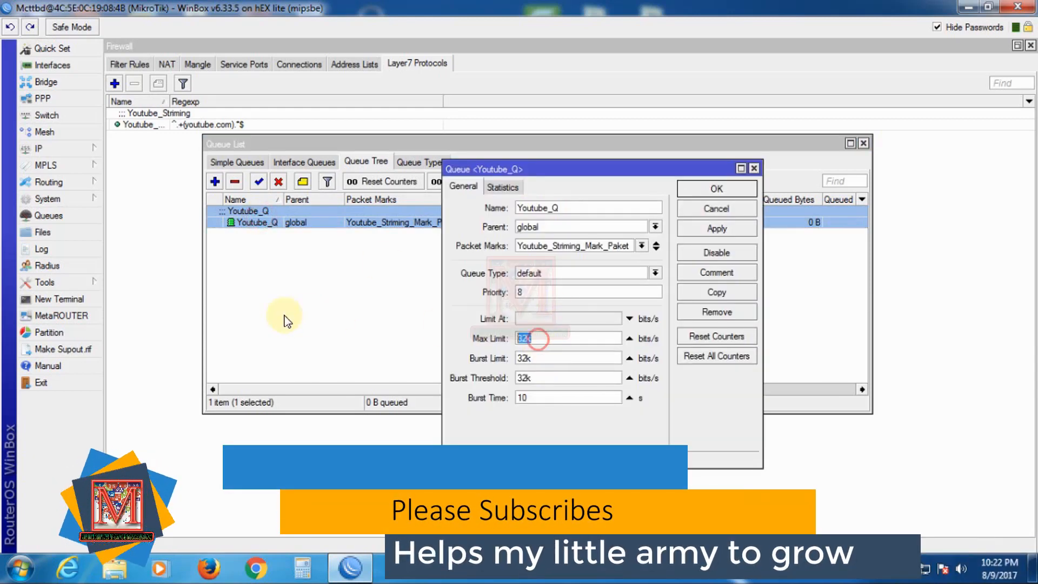
type("5")
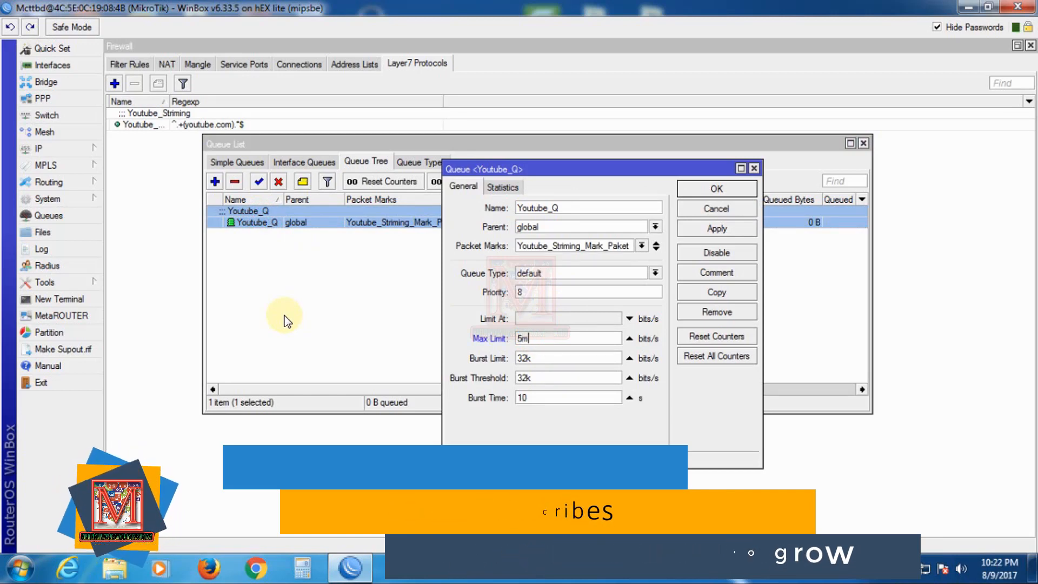
type("M")
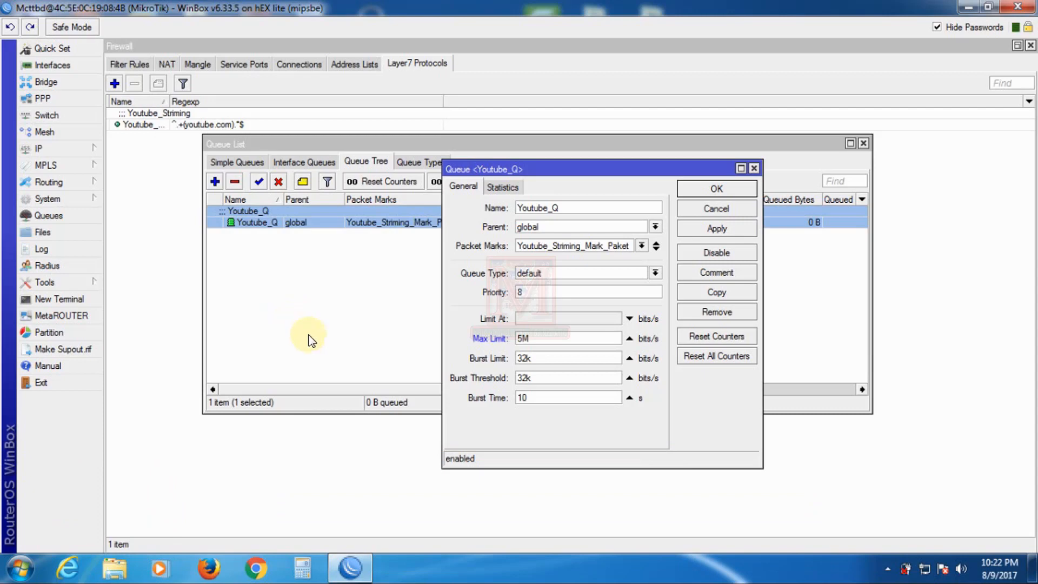
- Set the Youtube_Q queue's burst limit and burst threshold to 5M and save the queue
double_click(538, 359)
type("5")
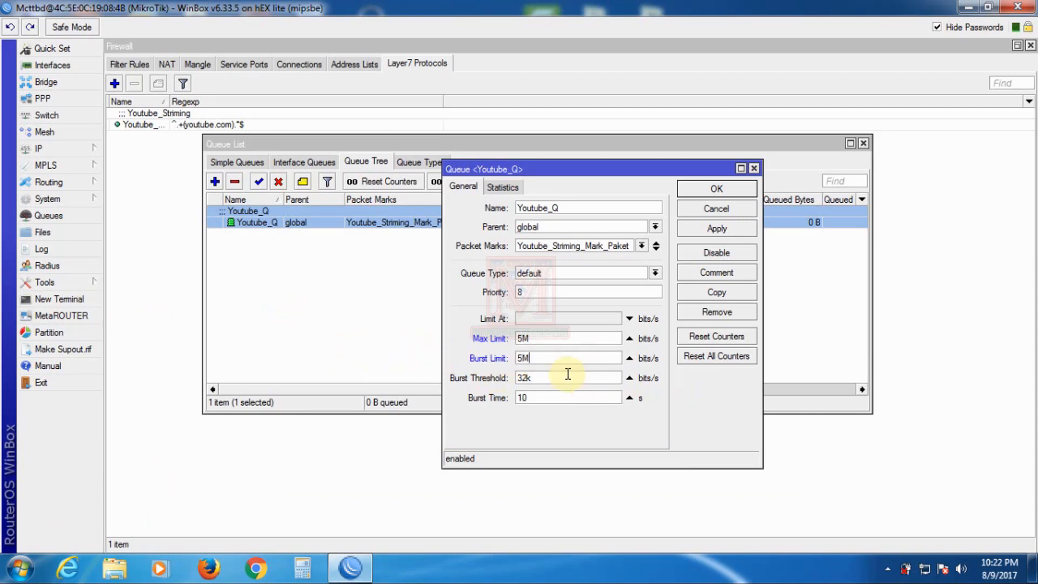
type("M")
double_click(568, 375)
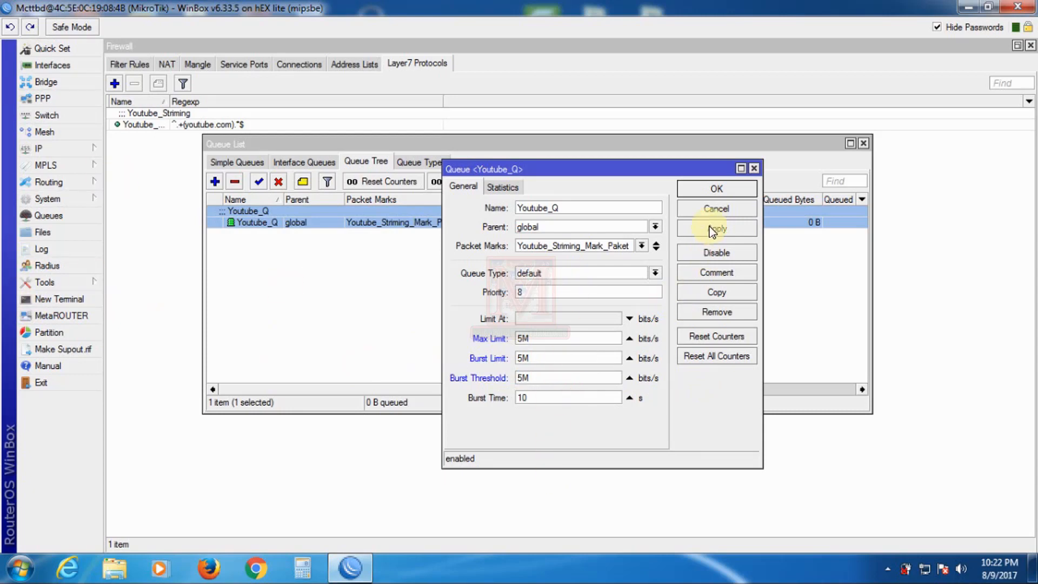
left_click(714, 188)
left_click(475, 304)
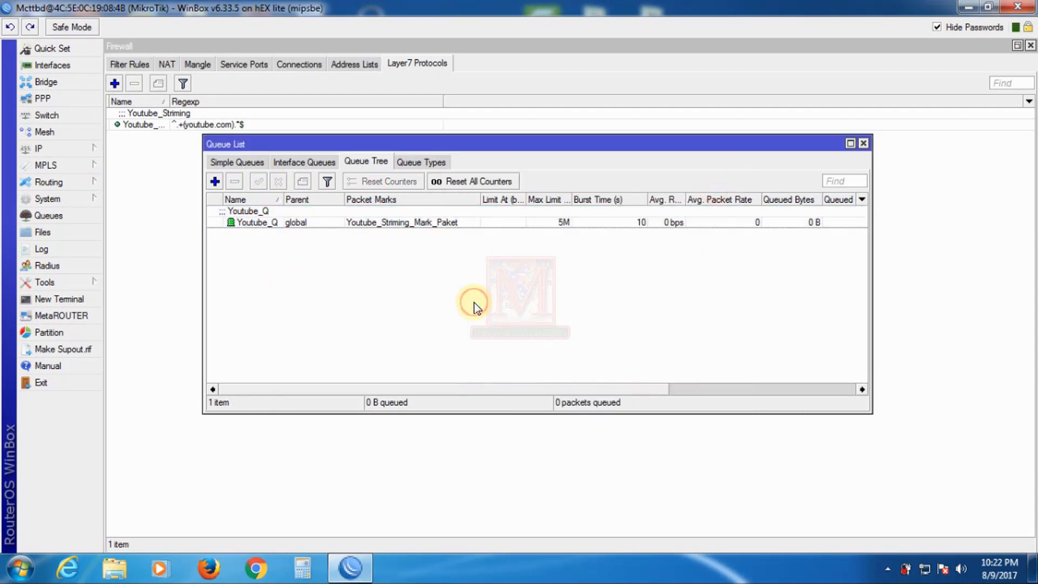
- Reopen Chrome and load youtube.com with its window placed below the Youtube_Q queue row
left_click(261, 222)
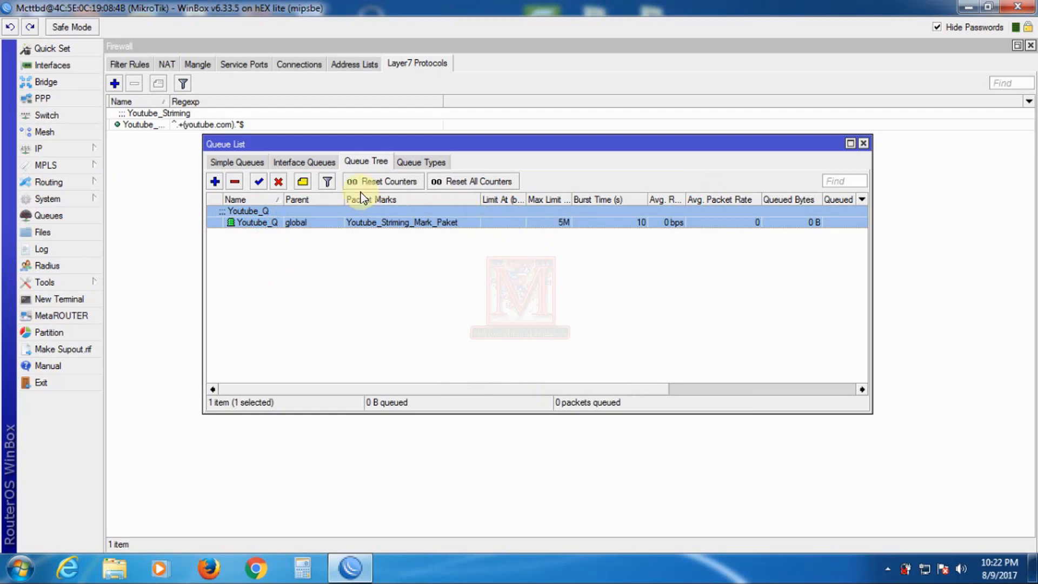
left_click(262, 573)
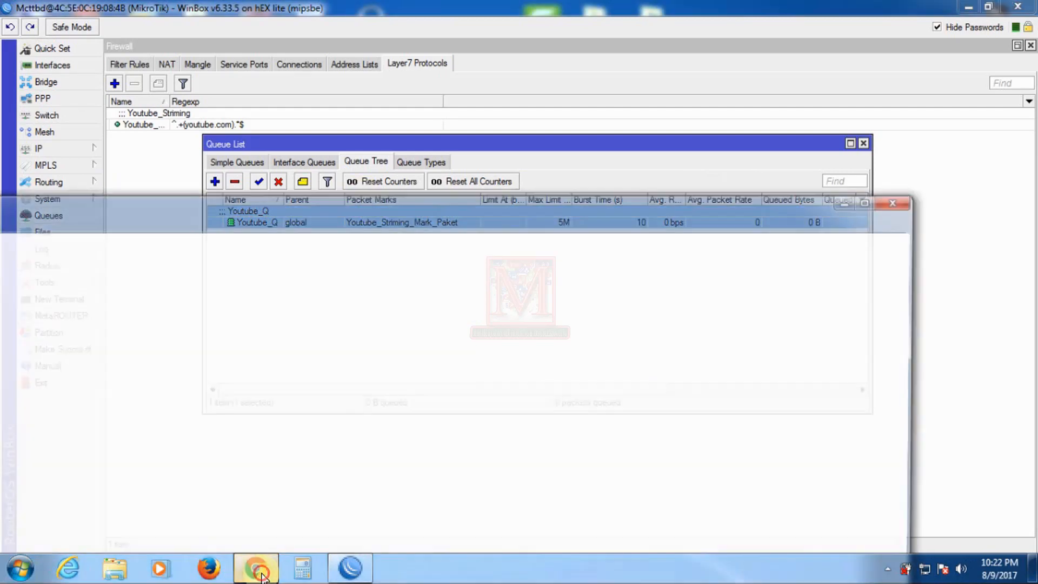
left_click_drag(403, 211, 695, 270)
left_click(394, 291)
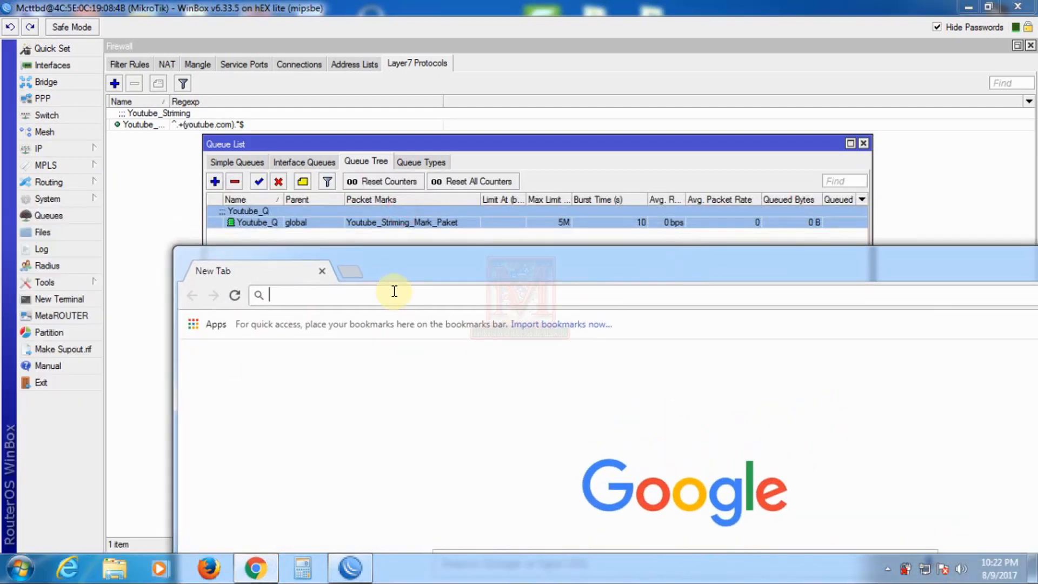
type("y")
key("Return")
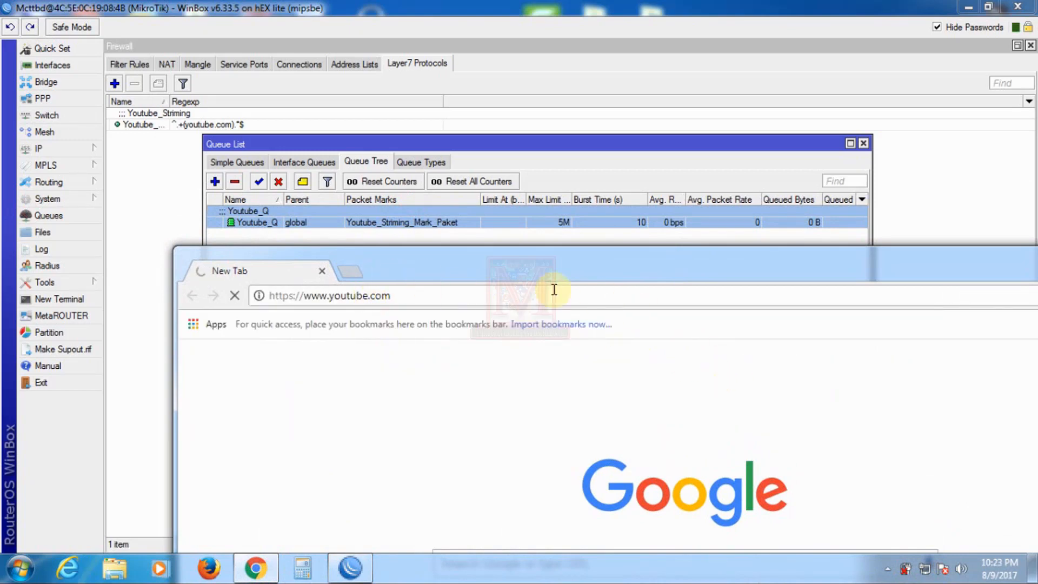
left_click_drag(486, 270, 448, 265)
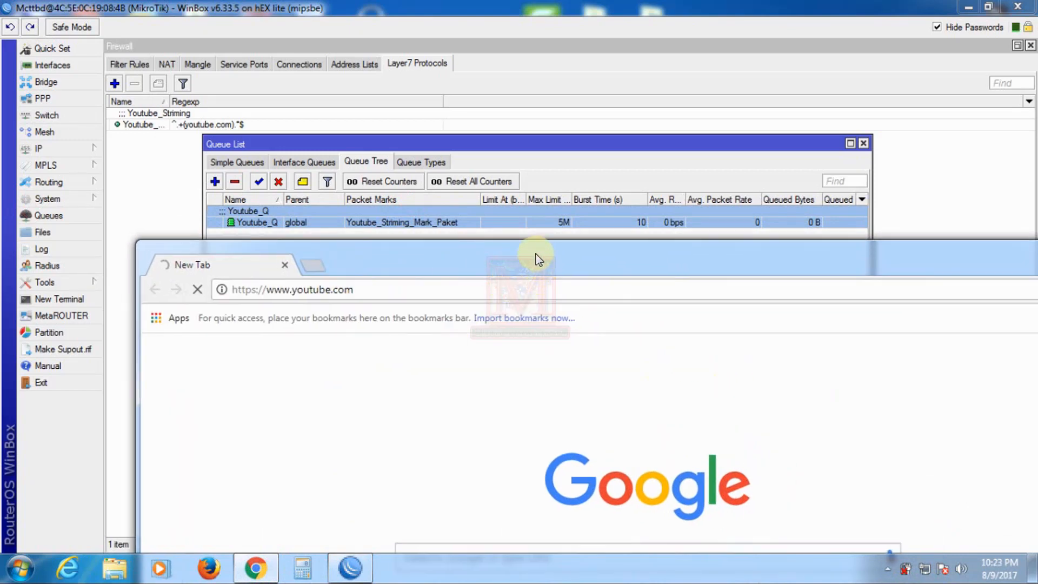
- Move the queue list higher and place the Chrome window showing YouTube just below the Youtube_Q row
left_click_drag(524, 146, 506, 74)
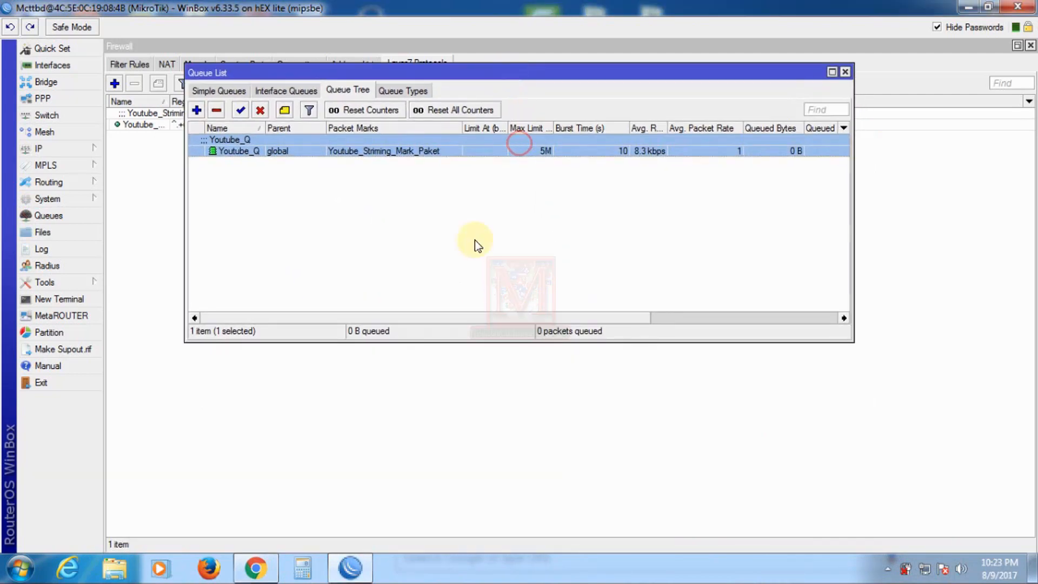
left_click(256, 568)
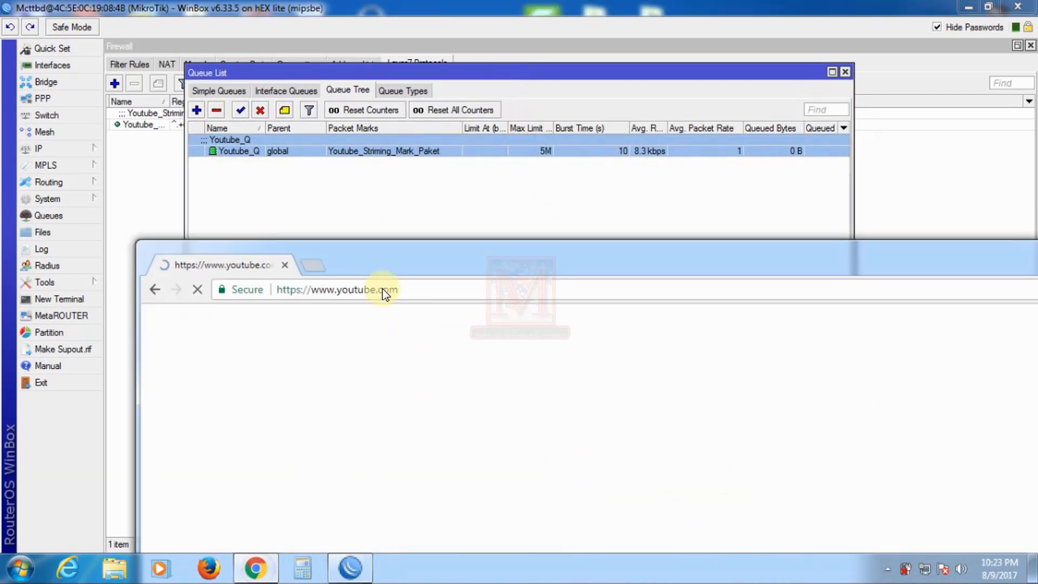
left_click_drag(380, 260, 312, 185)
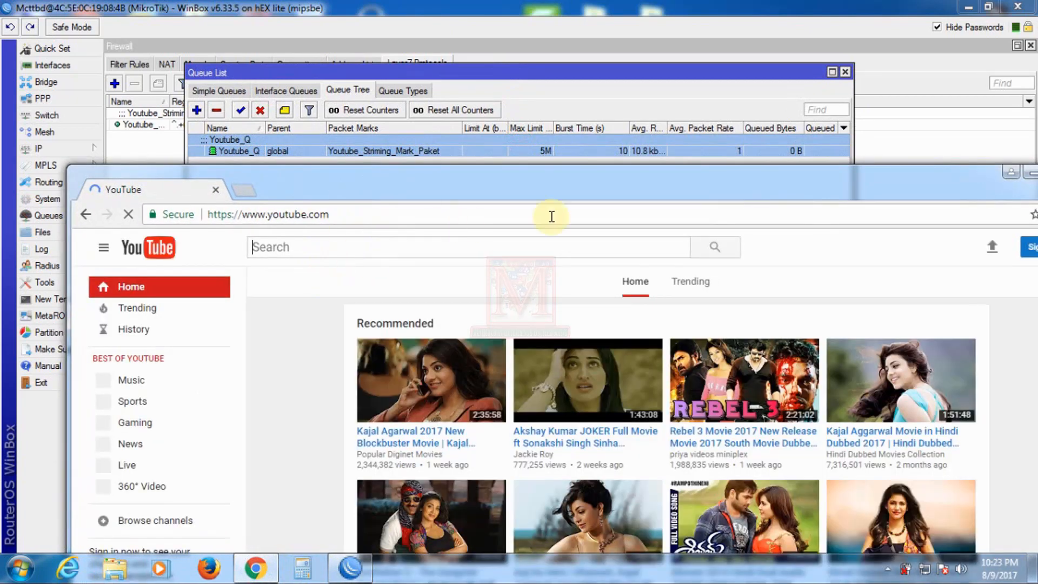
left_click_drag(348, 182, 307, 215)
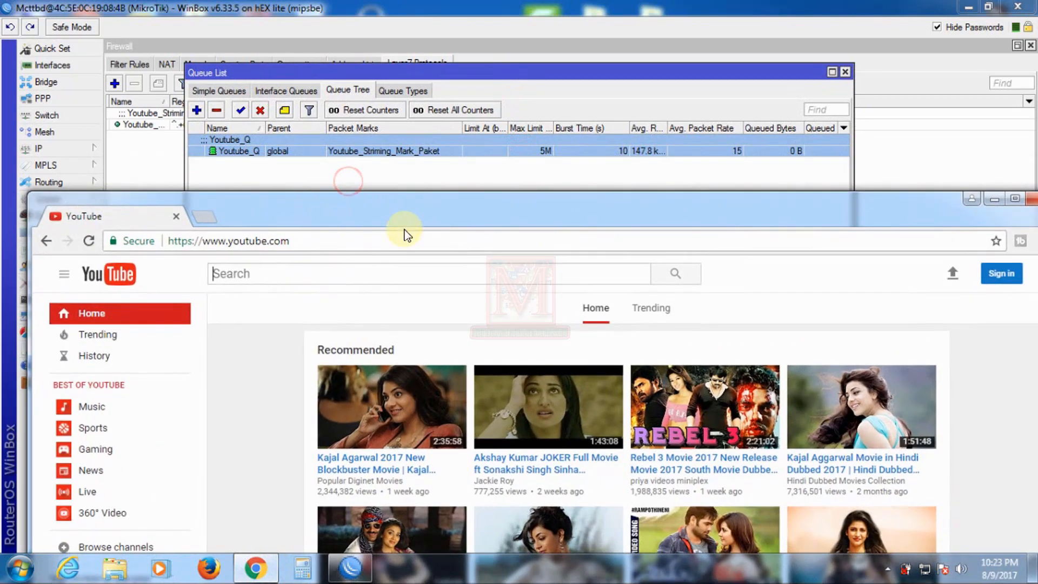
left_click(1015, 198)
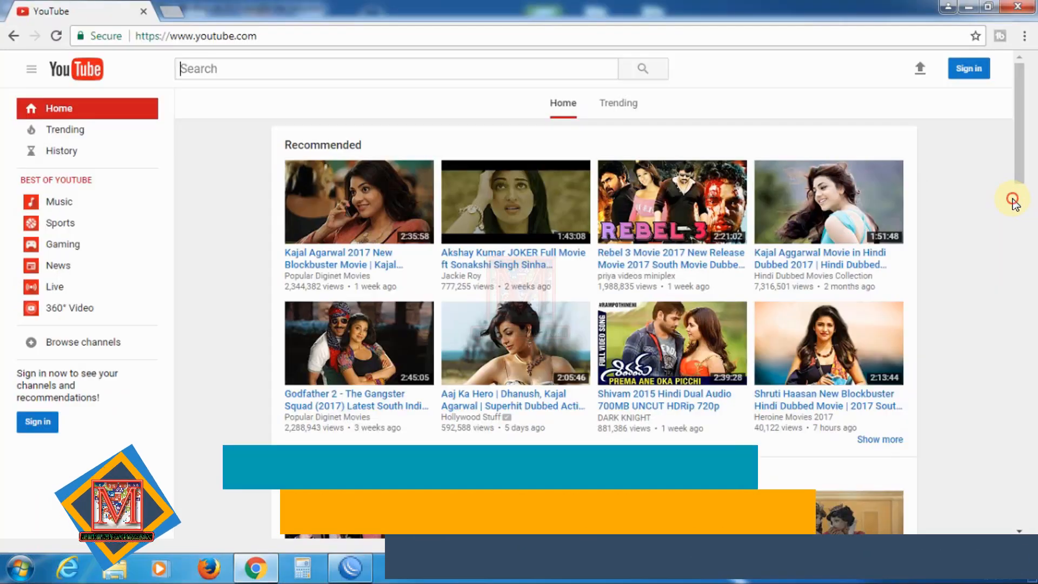
left_click(990, 7)
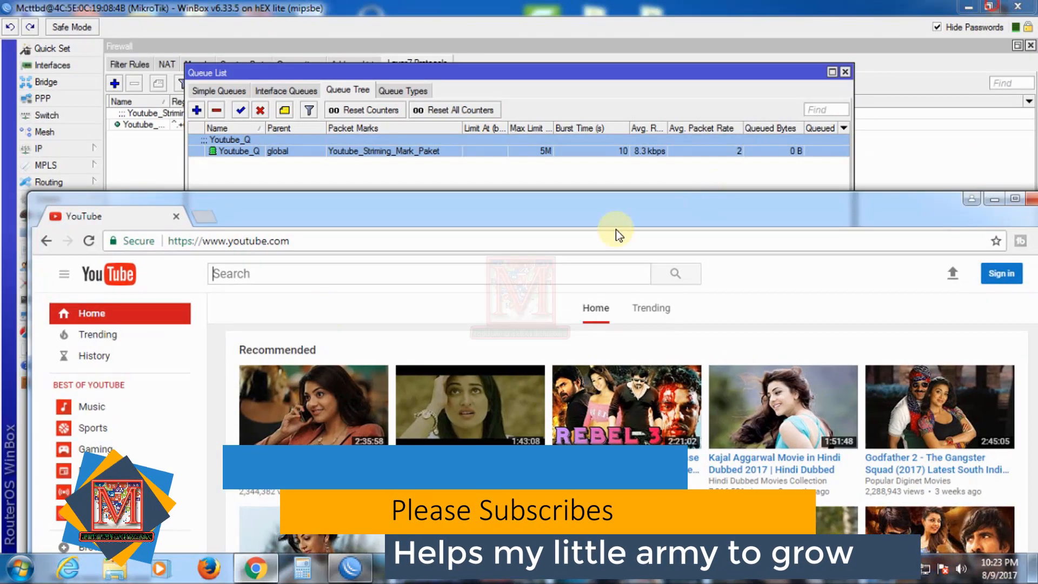
- Reload youtube.com and browse the home page feed while watching the Youtube_Q row's traffic
left_click(288, 239)
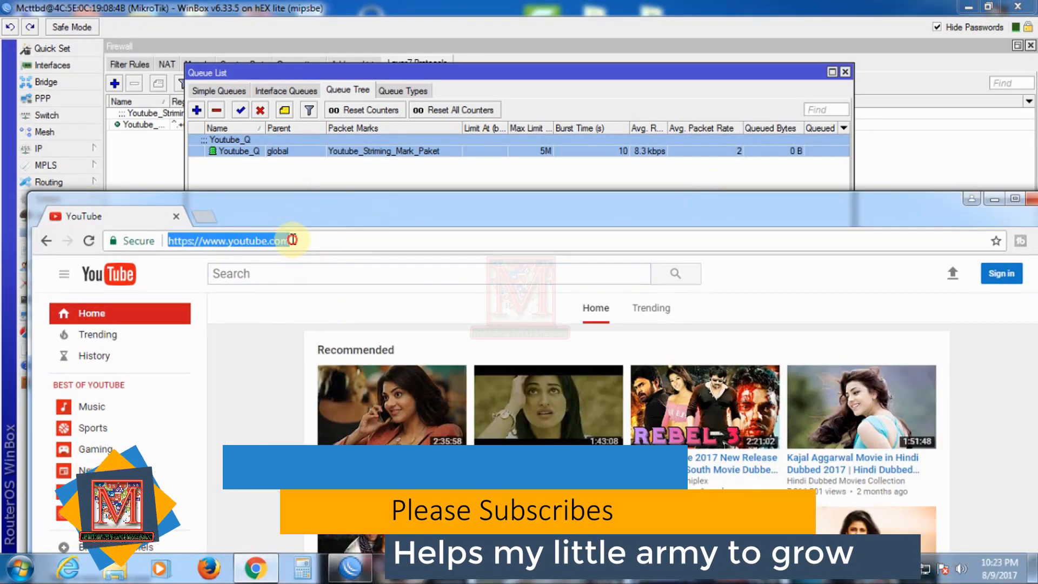
key("Return")
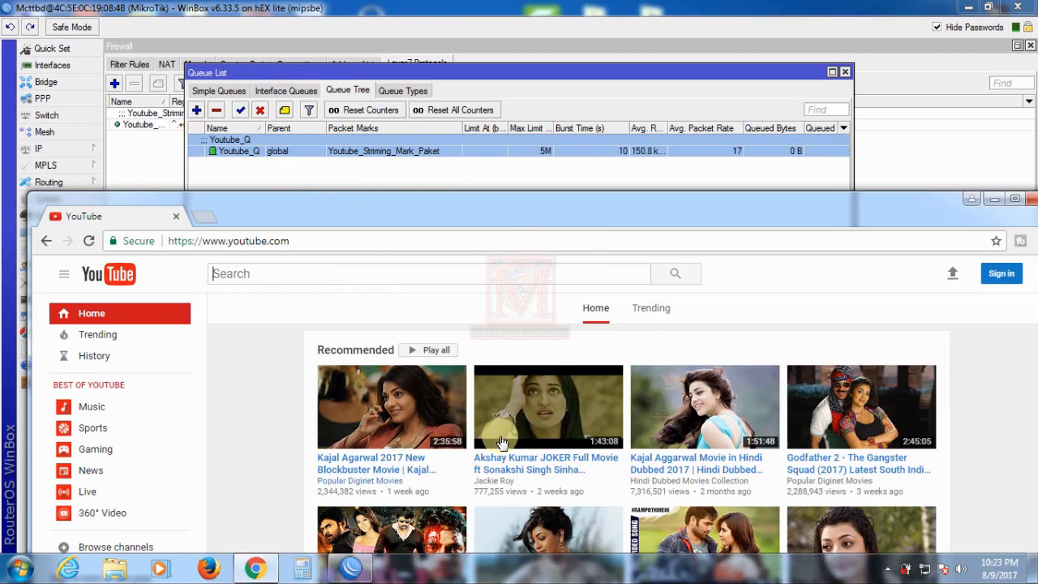
scroll(467, 427, "down", 4)
scroll(411, 394, "down", 12)
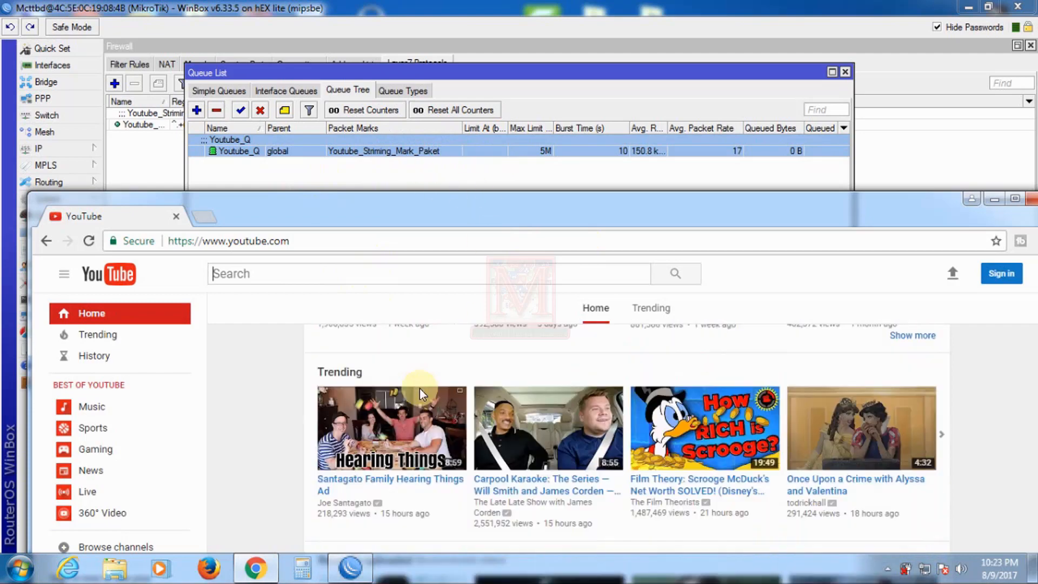
scroll(447, 396, "down", 12)
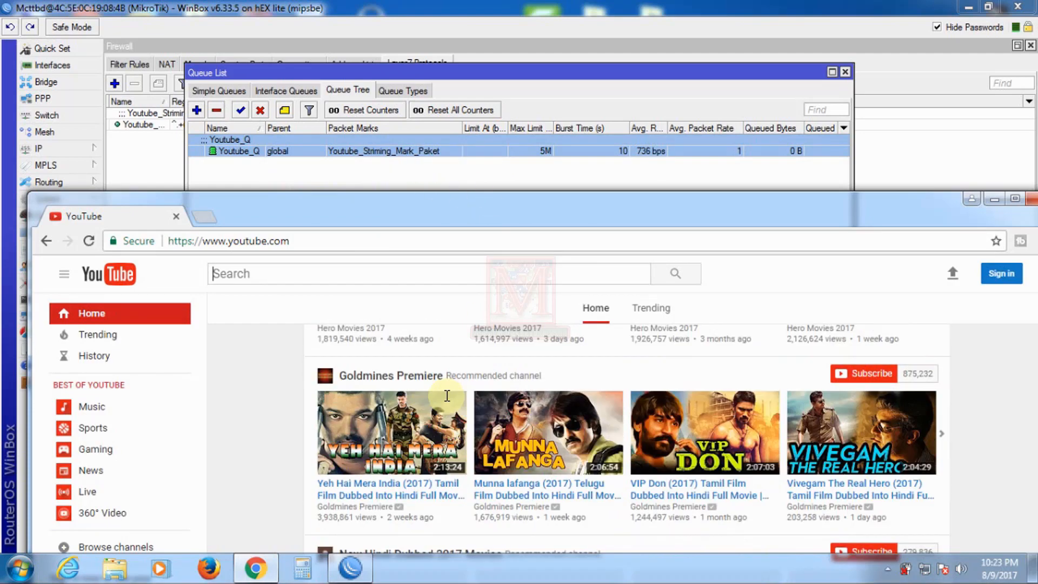
scroll(424, 394, "down", 3)
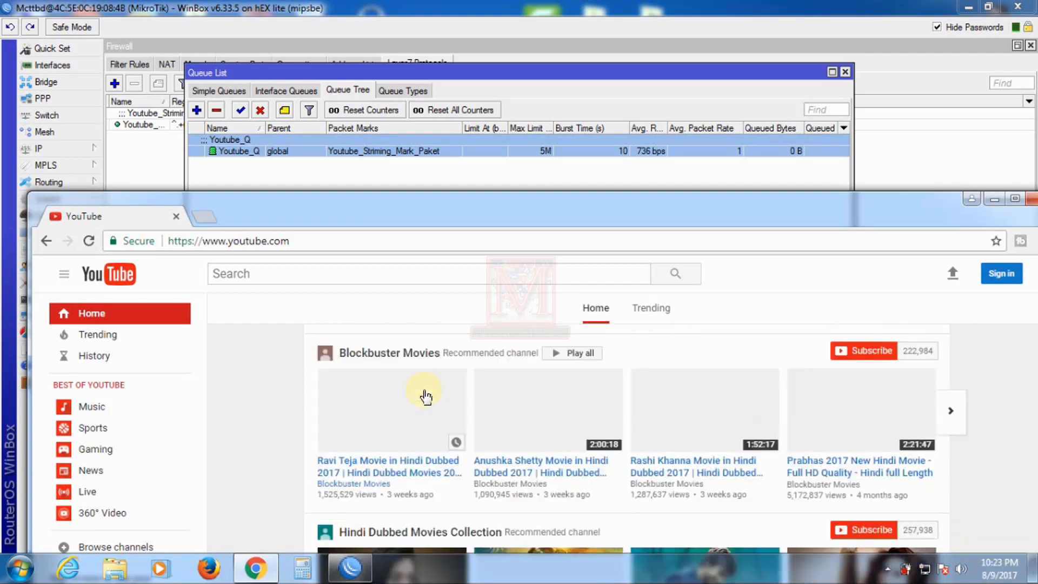
scroll(335, 351, "up", 18)
scroll(325, 297, "up", 3)
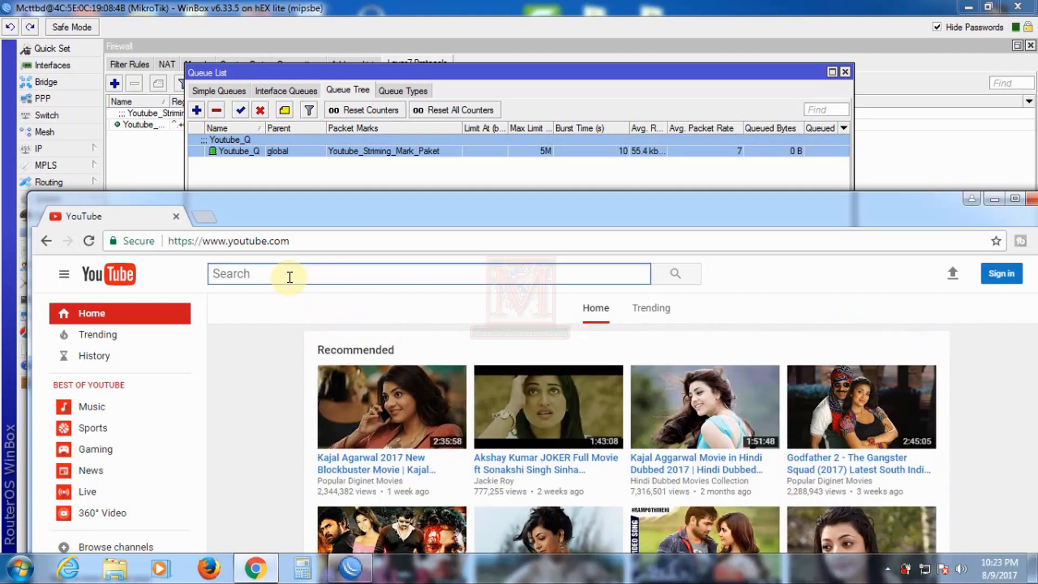
- Open the Rebel 3 Movie 2017 video from the recommended videos, mute it and start playback
left_click(289, 276)
scroll(411, 471, "down", 1)
scroll(418, 477, "down", 3)
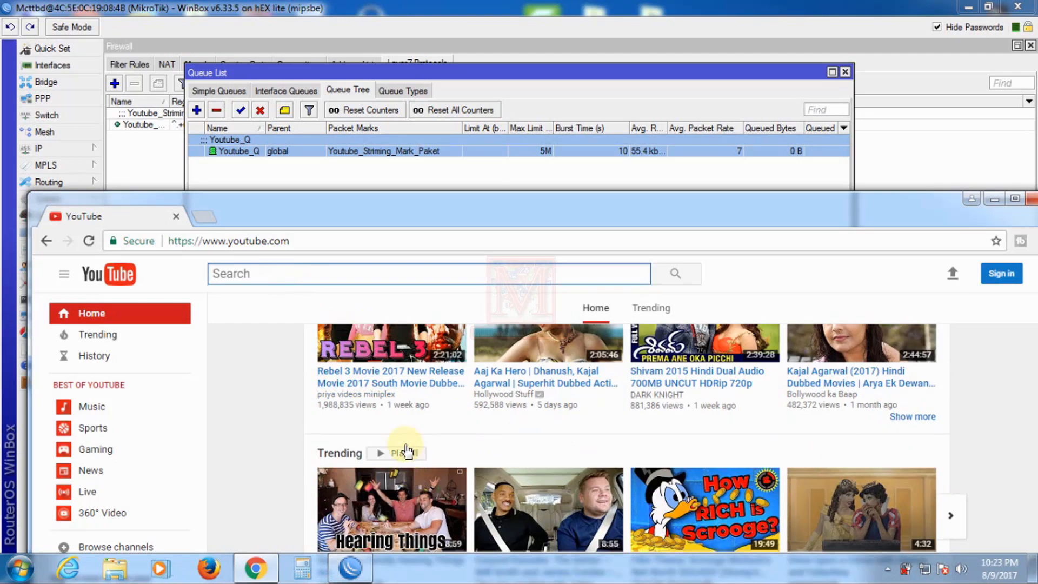
left_click(366, 385)
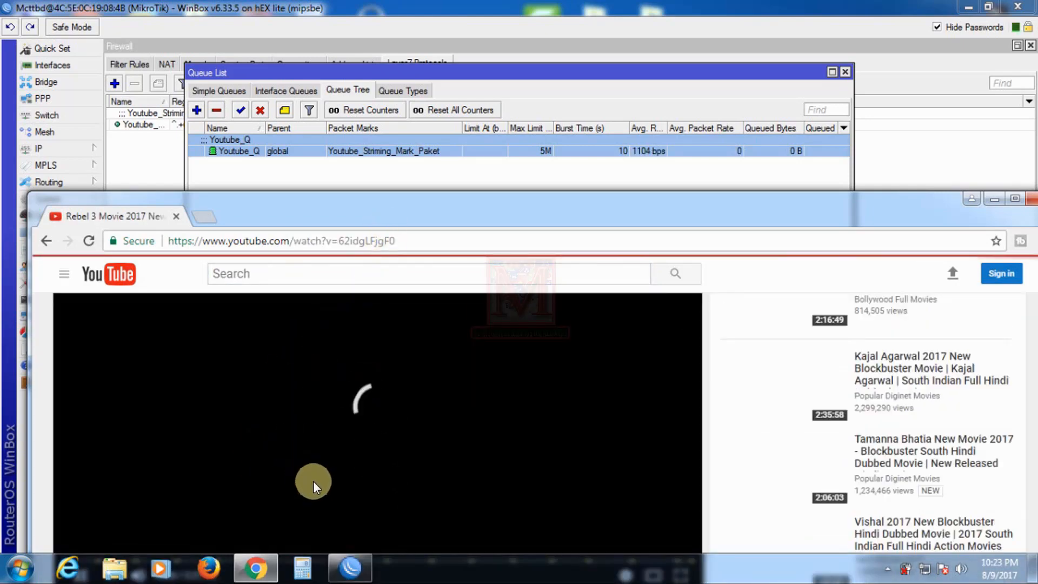
scroll(465, 411, "down", 7)
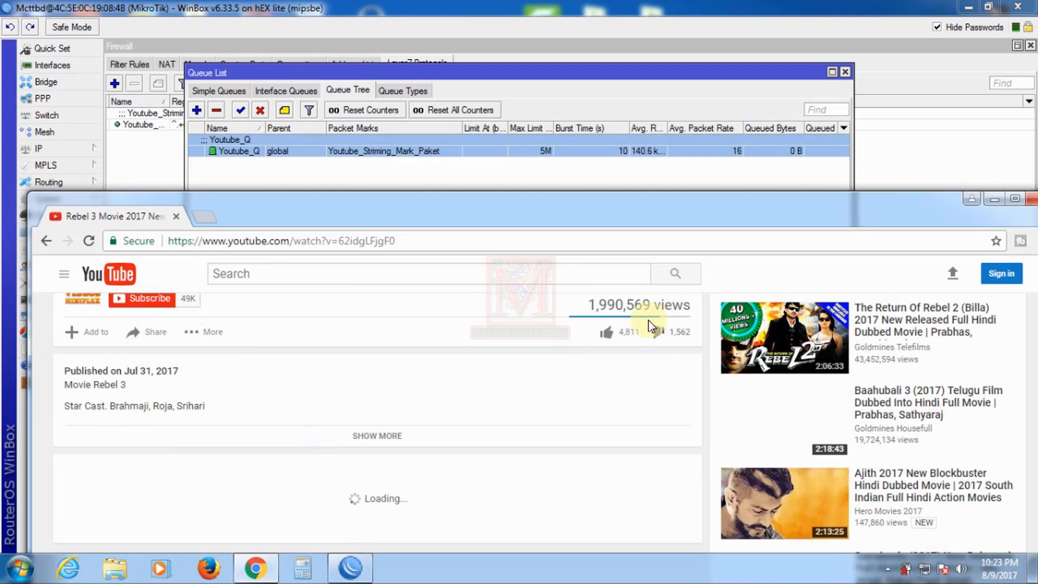
scroll(494, 440, "up", 5)
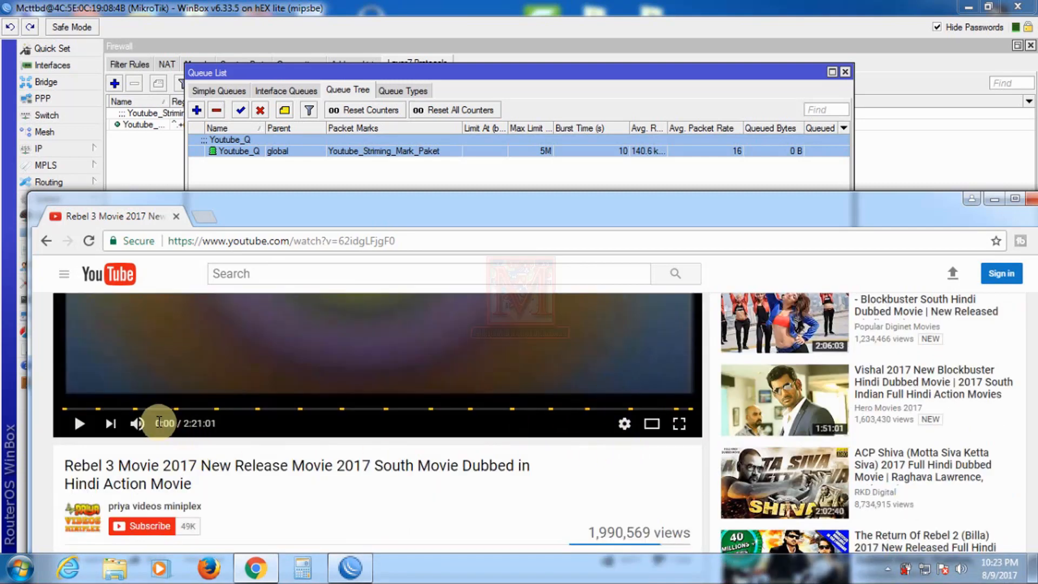
left_click(137, 423)
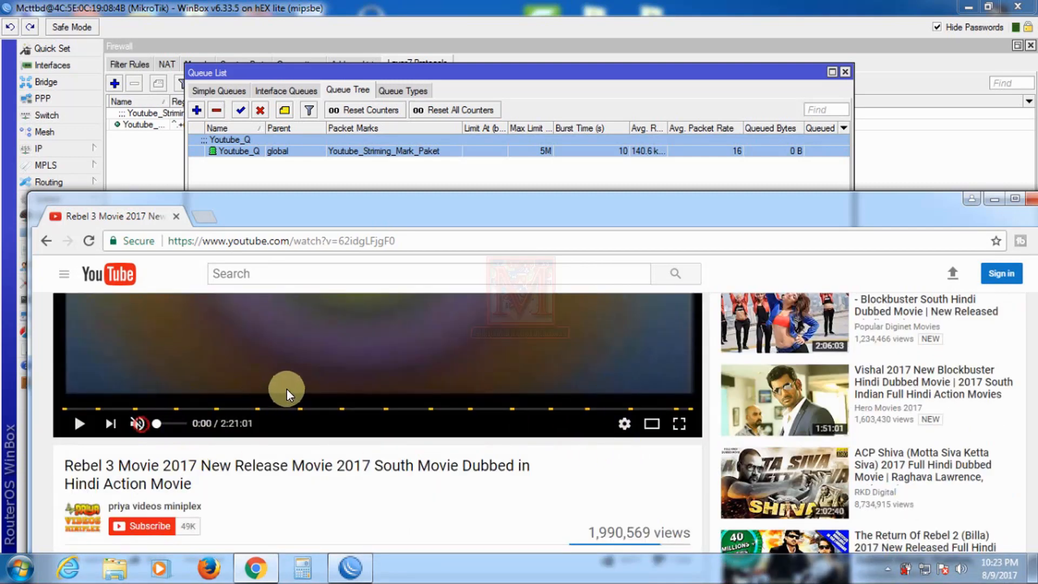
left_click(306, 355)
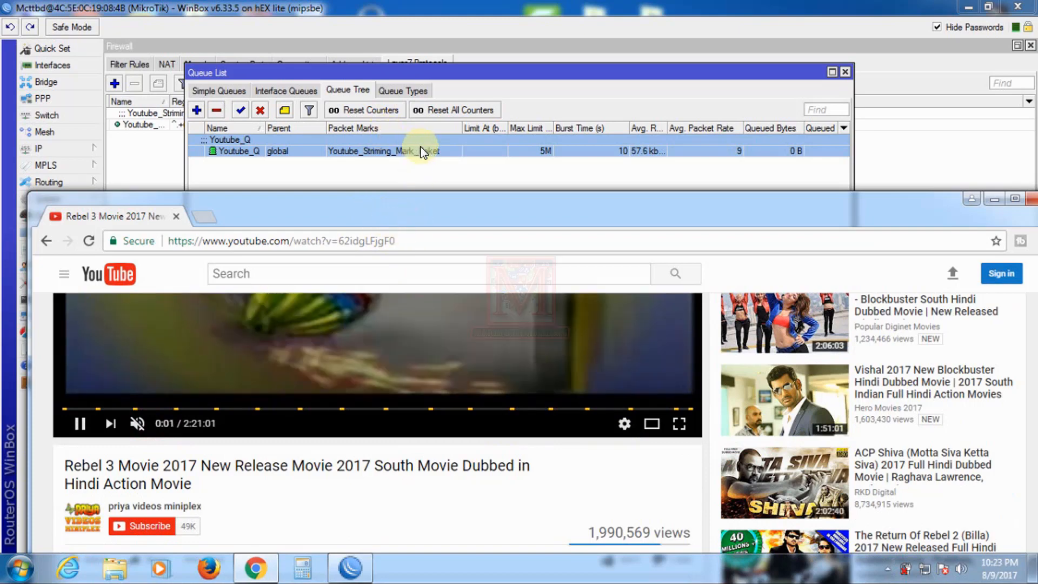
- Restore the Firewall window from its maximized state and bring the queue list back in front of it
left_click_drag(415, 205, 429, 282)
left_click(553, 217)
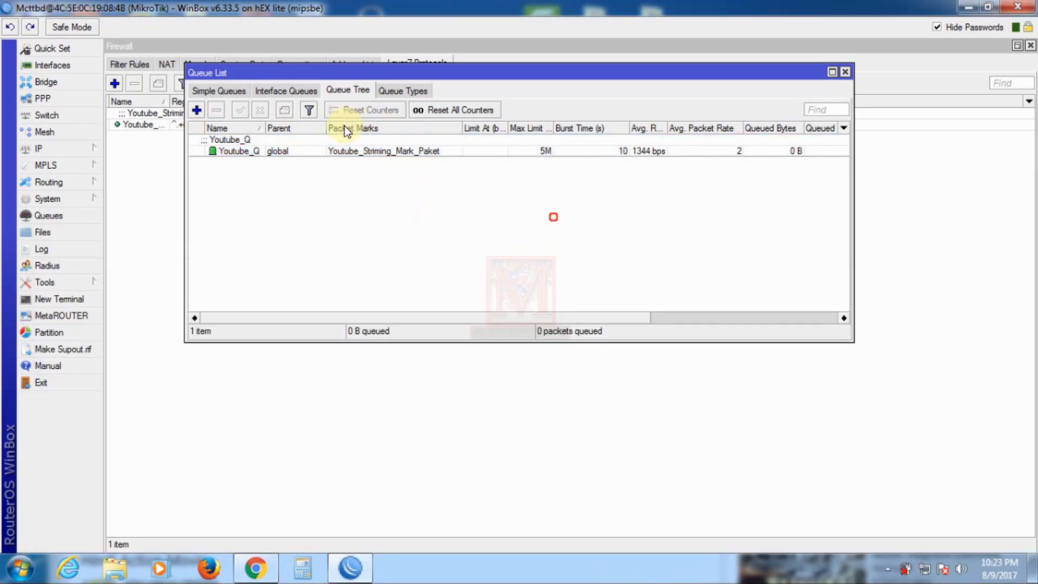
left_click(295, 398)
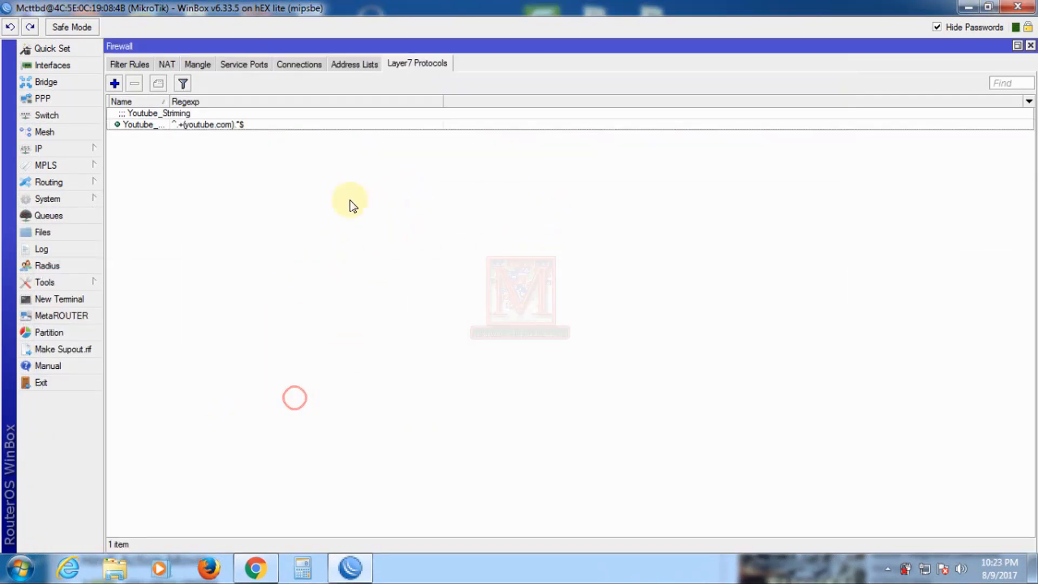
left_click(1014, 47)
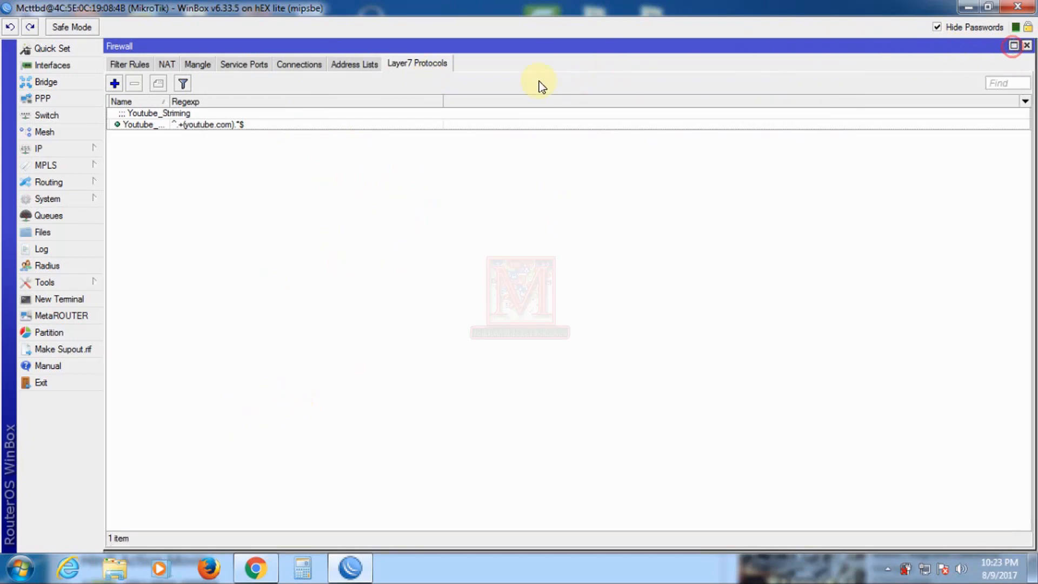
left_click(63, 147)
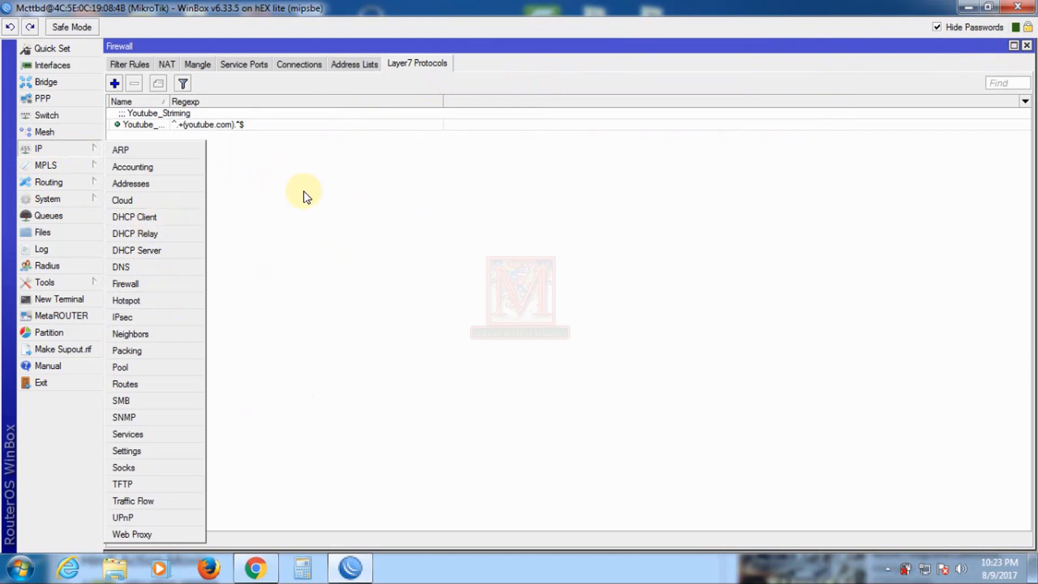
left_click(59, 215)
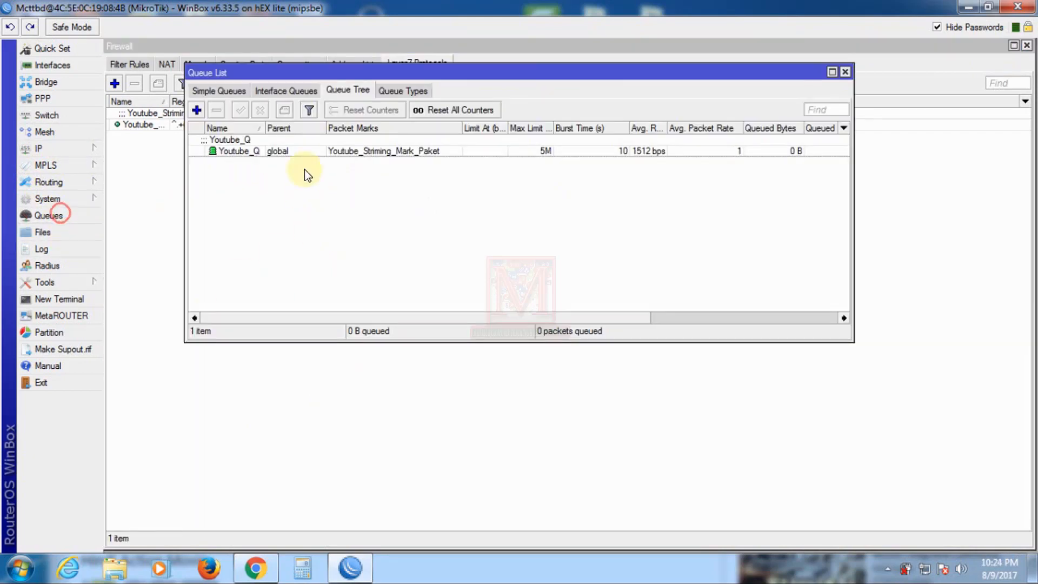
- Check Youtube_Q's rate with the video playing below the queue list, and widen the list to show its Bytes and Packets columns
left_click(256, 566)
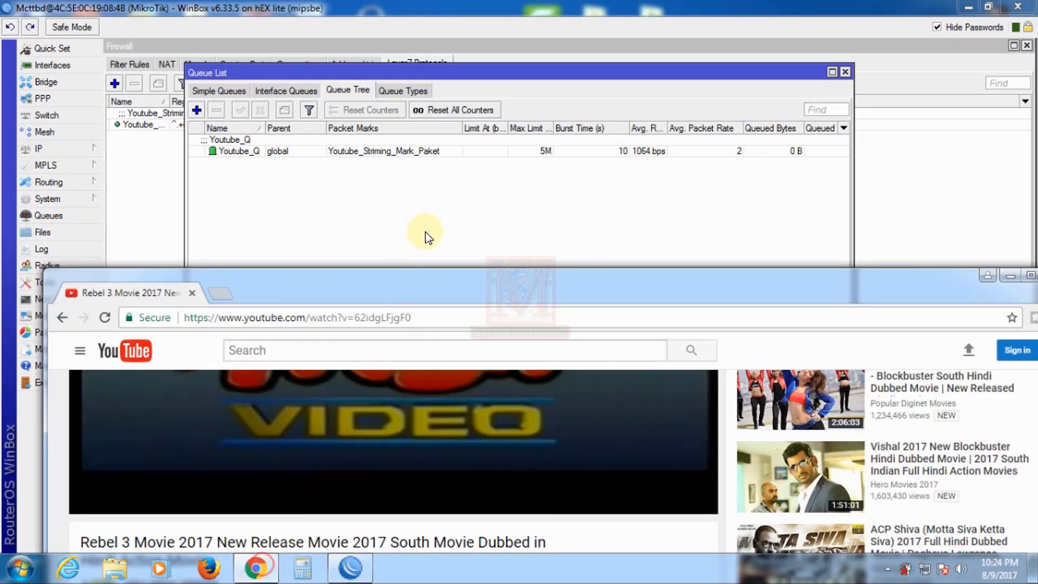
left_click_drag(405, 290, 461, 194)
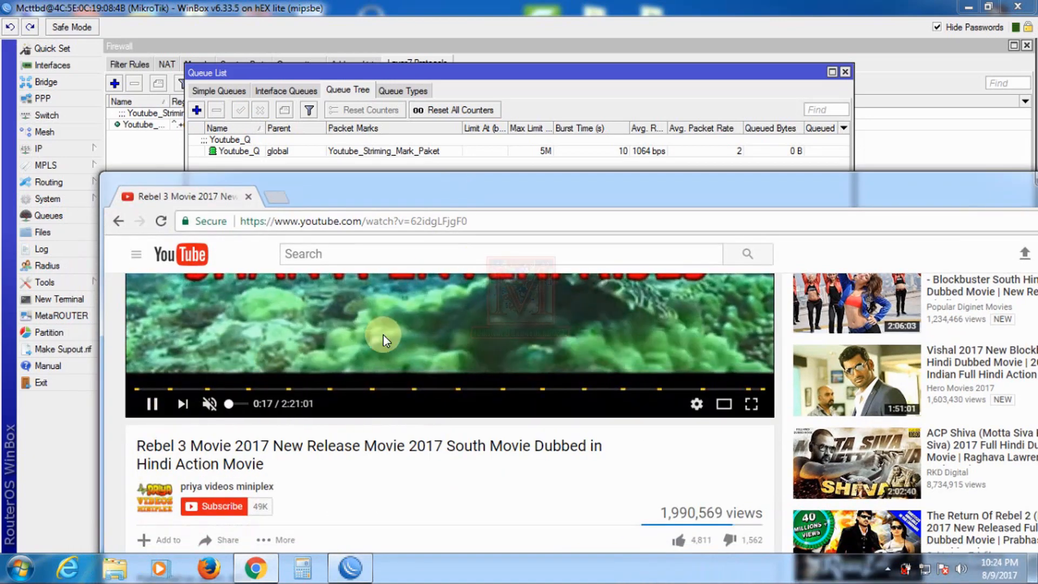
scroll(546, 370, "up", 1)
scroll(646, 380, "down", 3)
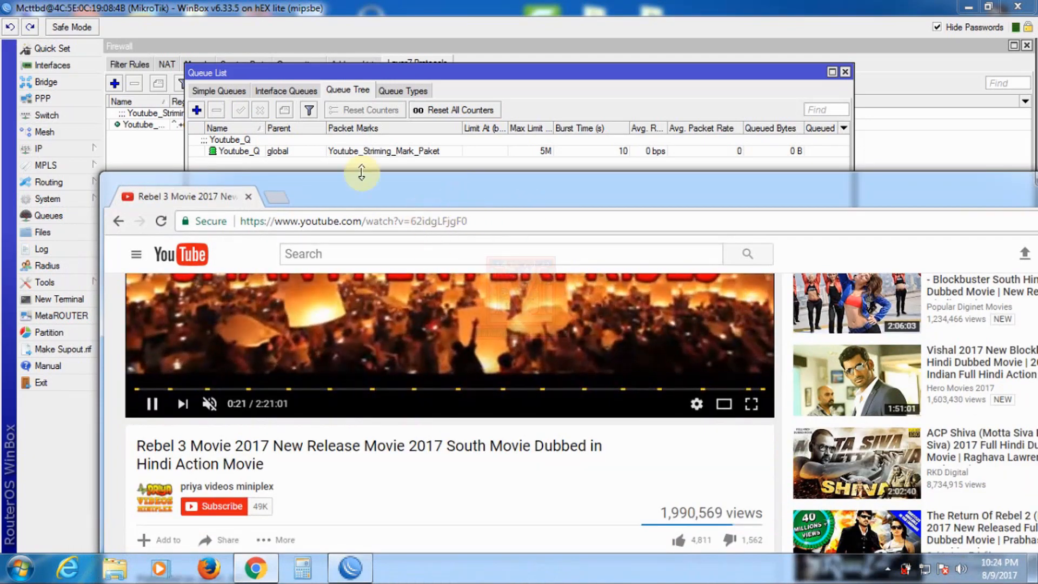
left_click_drag(355, 189, 339, 286)
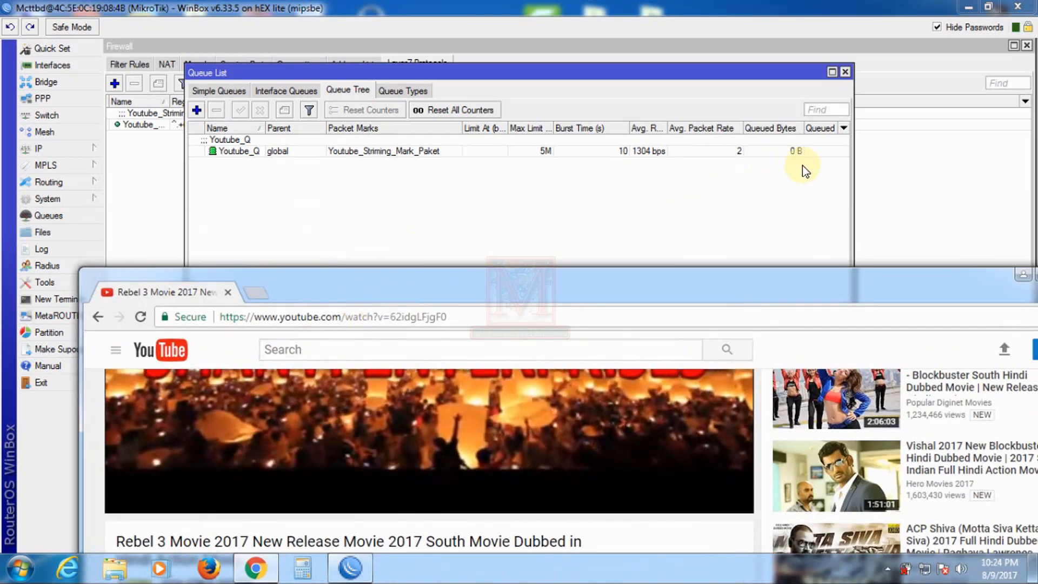
left_click_drag(853, 182, 1031, 181)
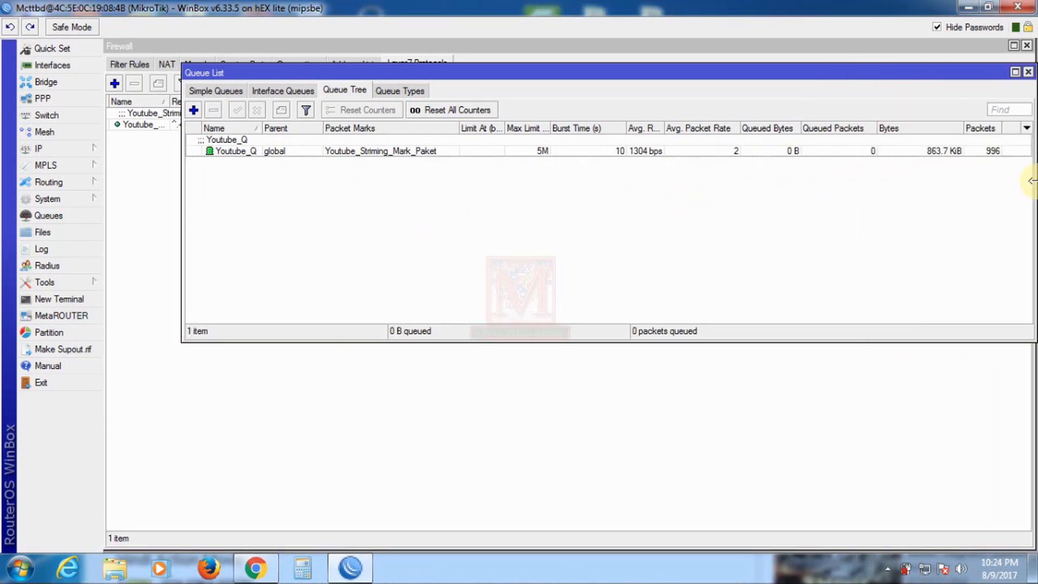
- Examine the byte and packet counters of the firewall's mangle rules above the playing video, and close Chrome
left_click(226, 384)
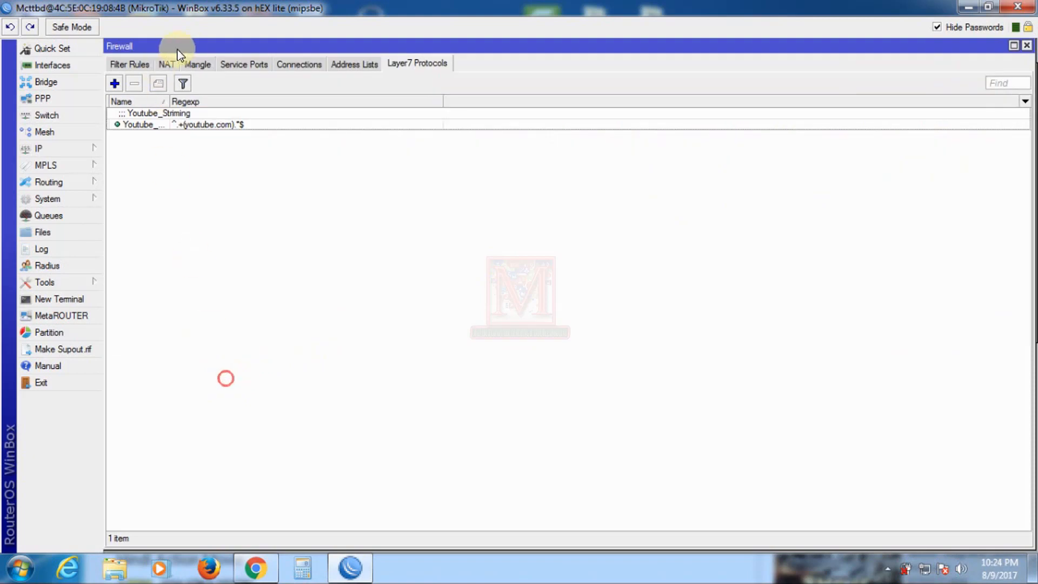
left_click(197, 63)
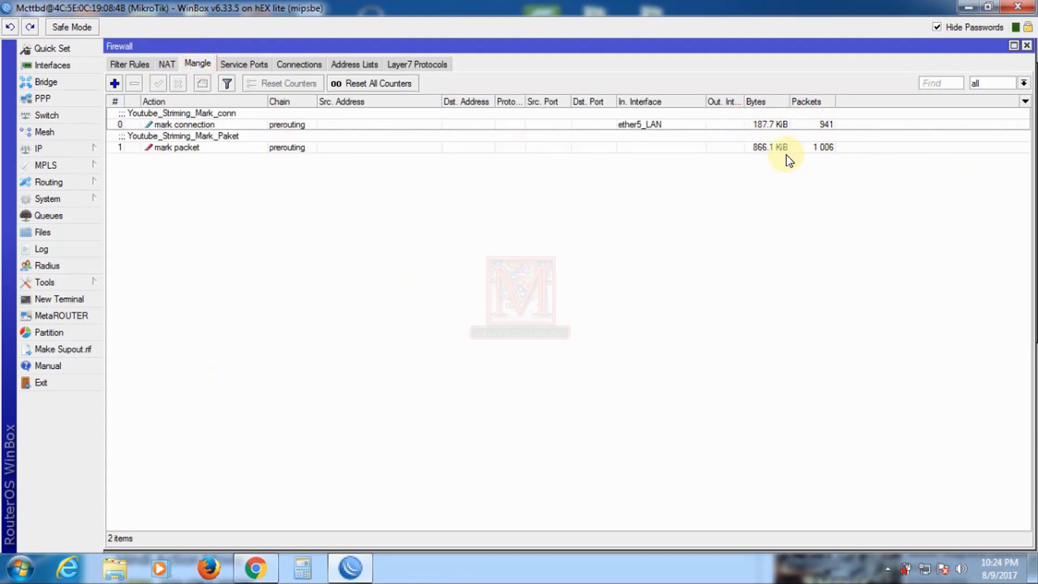
left_click(255, 568)
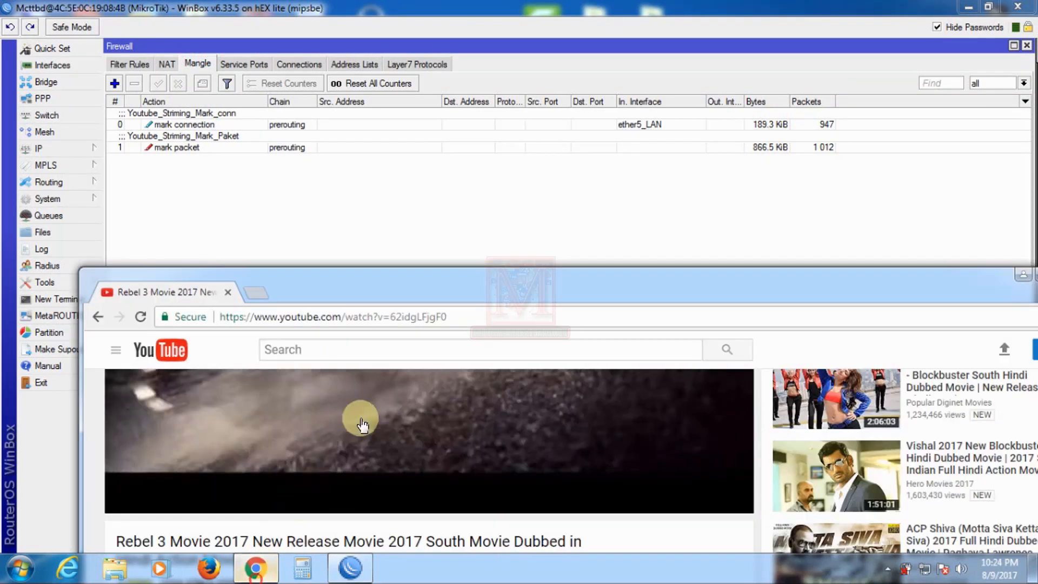
left_click_drag(477, 304, 391, 259)
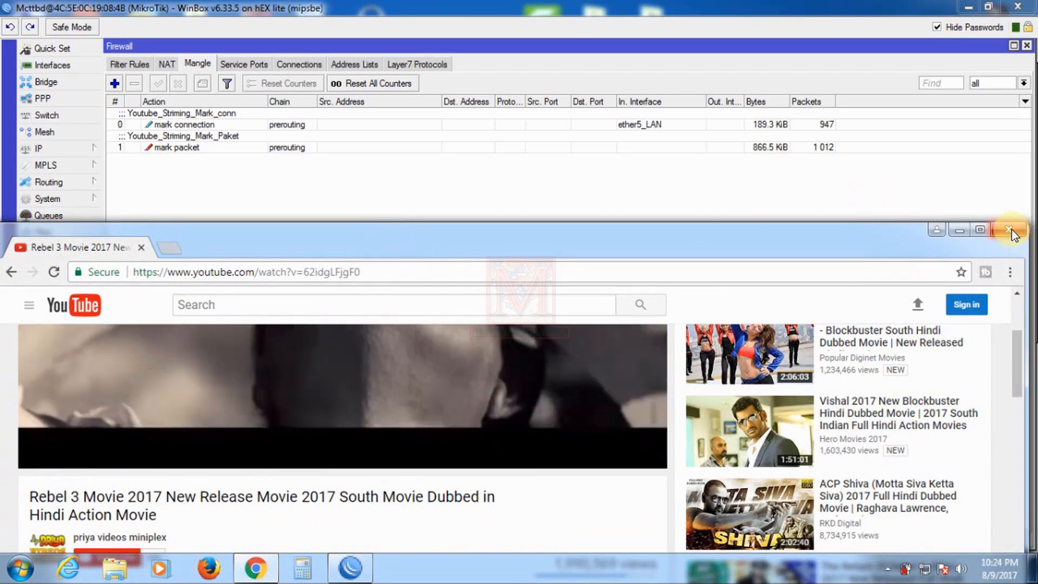
left_click(1011, 230)
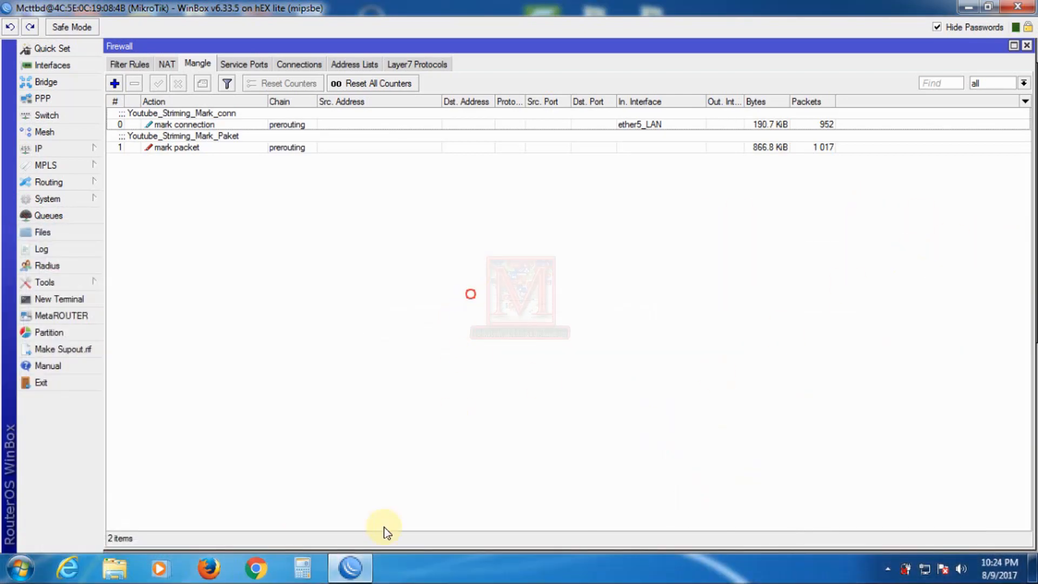
left_click(361, 569)
left_click(361, 568)
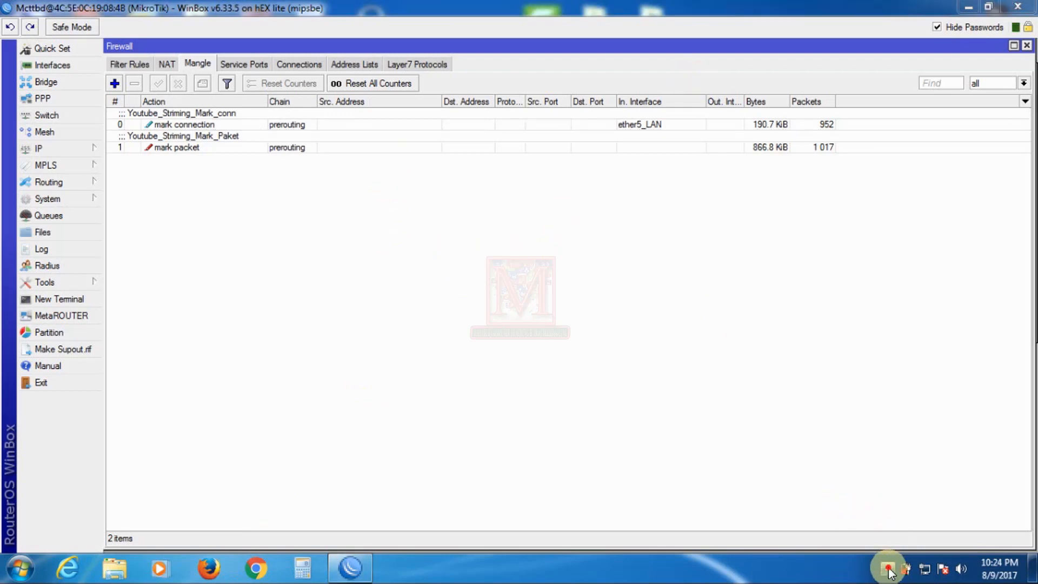
left_click(888, 569)
right_click(908, 466)
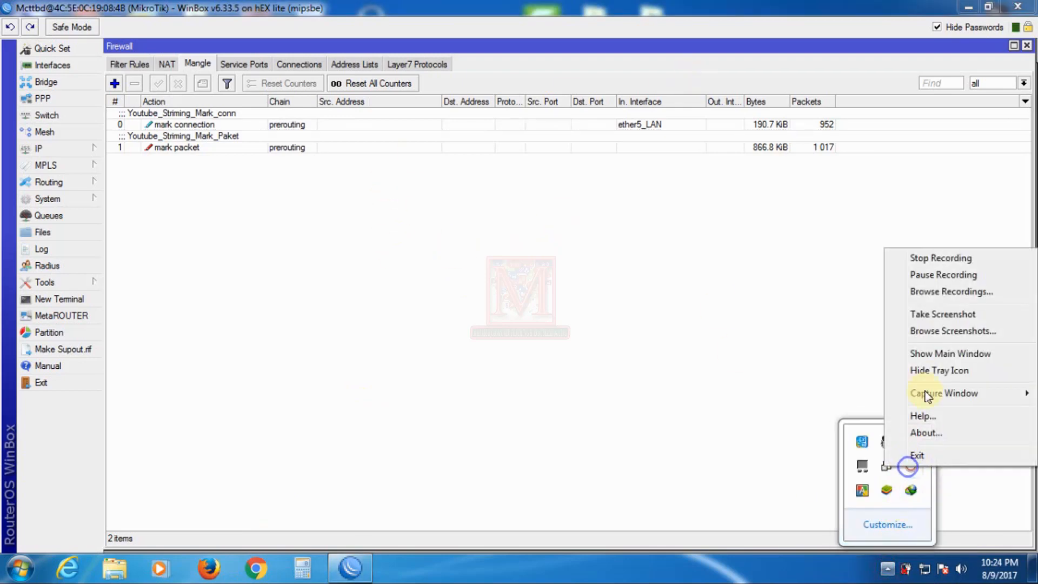